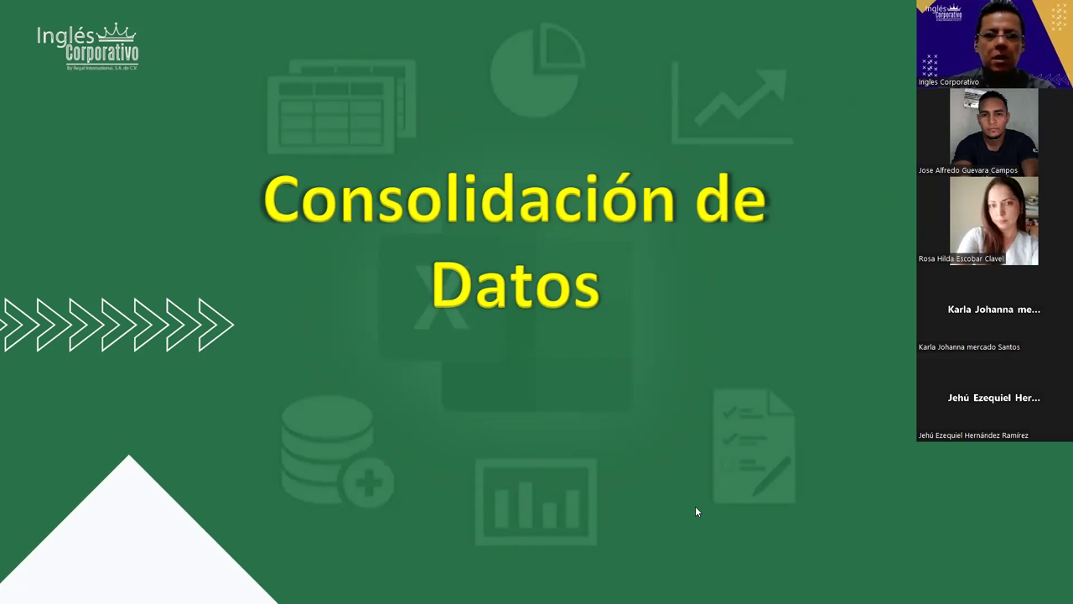
- Exit the slideshow and return to the Menu sheet through the Pastel sheet's red arrow link
key(alt+Tab)
click(304, 577)
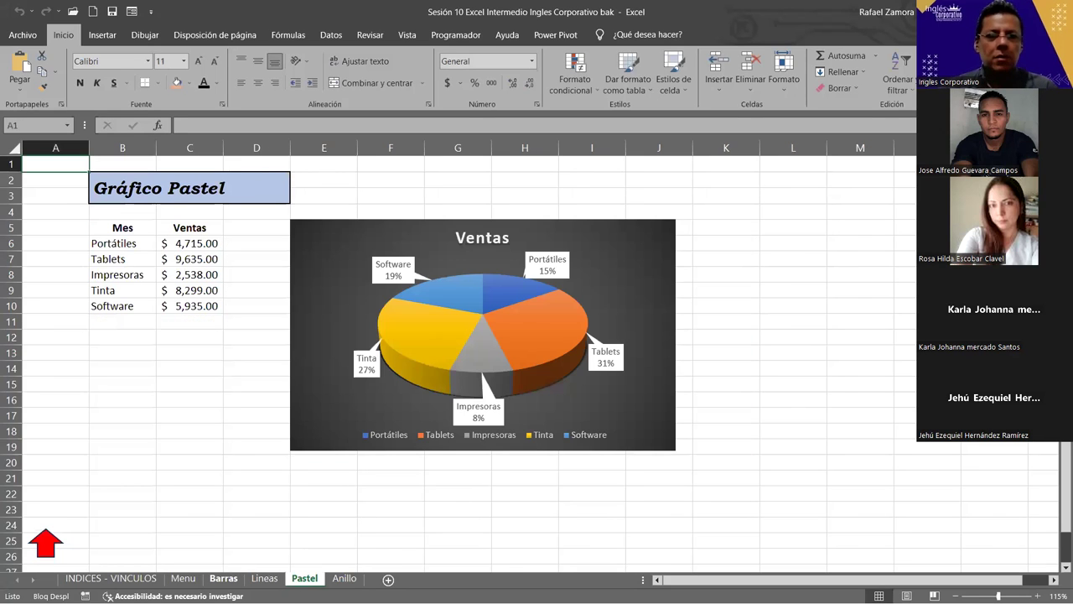
click(45, 542)
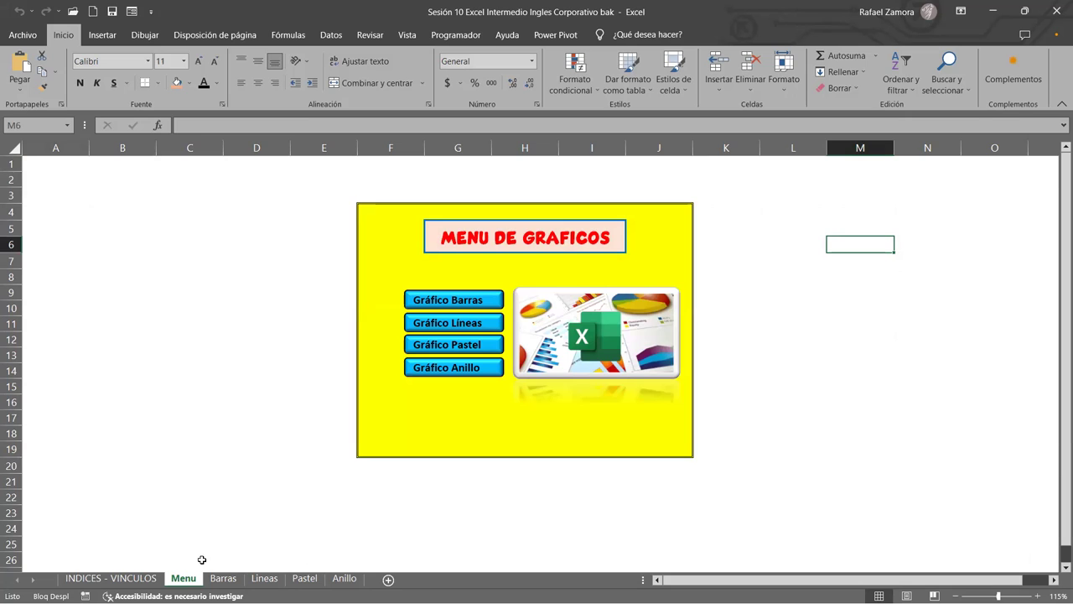
- Switch to the Líneas sheet and inspect the monthly data and the SUMA (C14) and PROMEDIO (D14) results
click(223, 577)
click(264, 578)
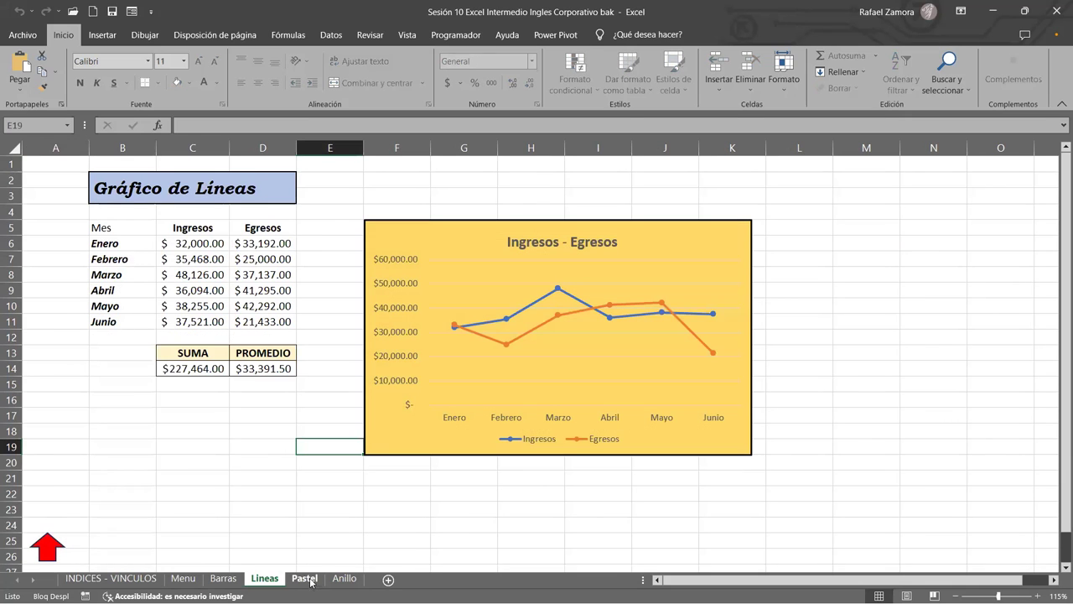
click(263, 433)
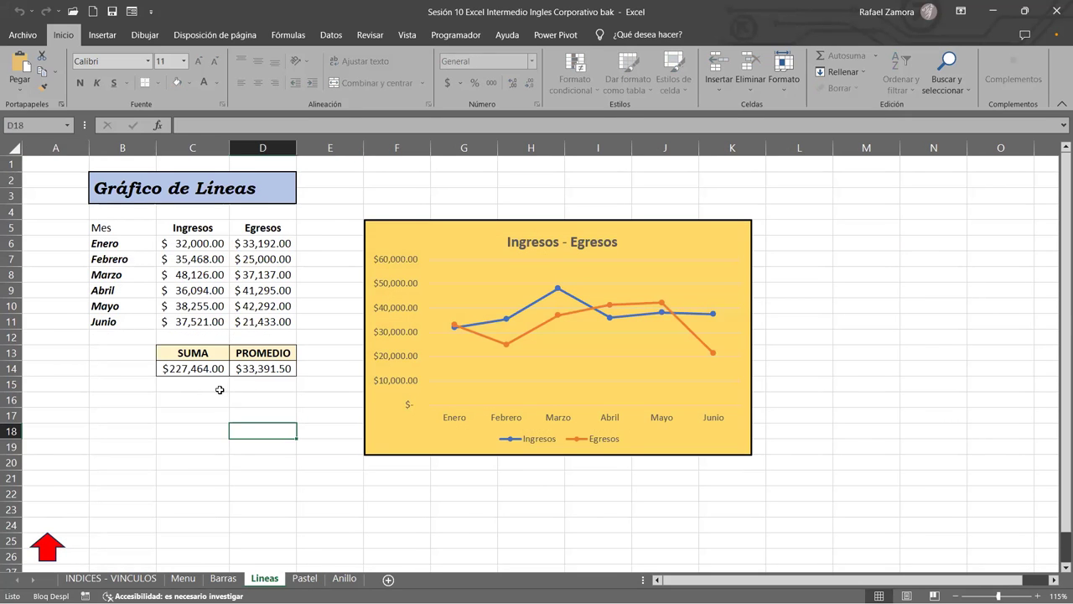
click(201, 398)
click(212, 369)
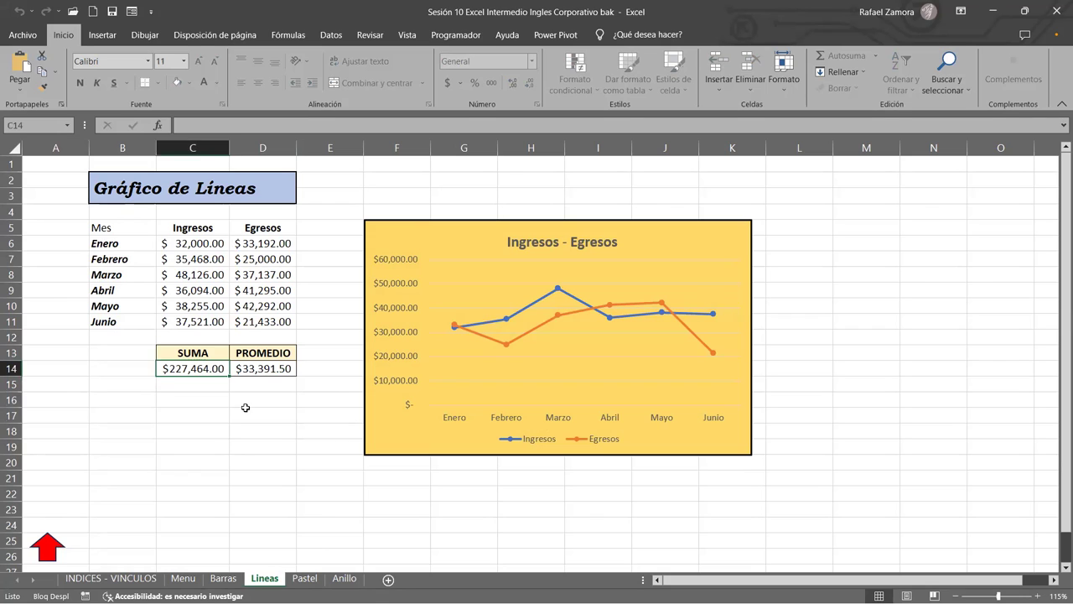
click(246, 415)
click(256, 369)
click(277, 400)
click(230, 451)
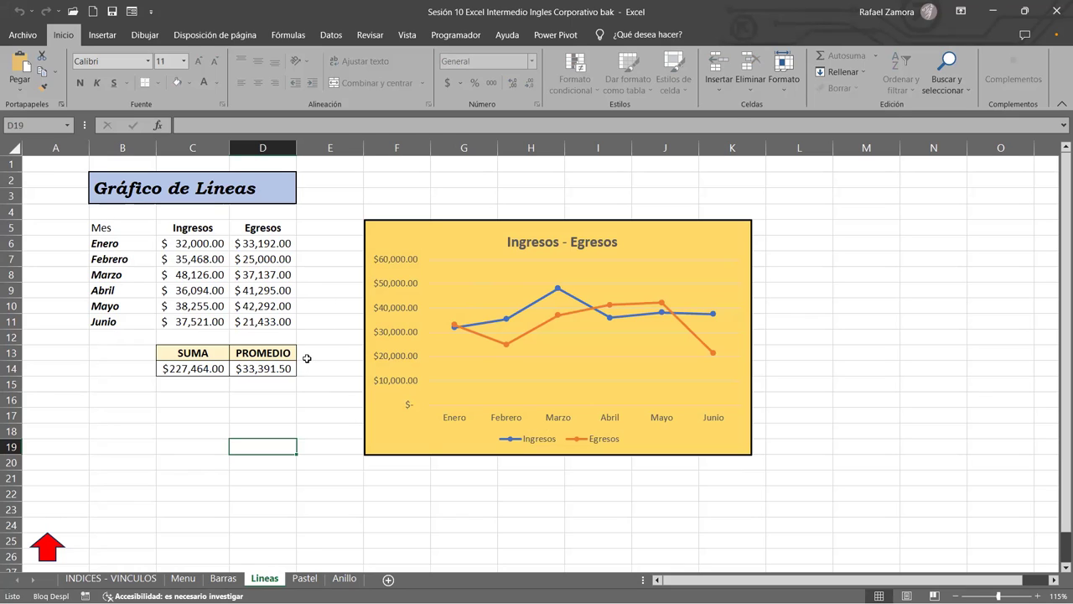
drag(249, 365, 288, 366)
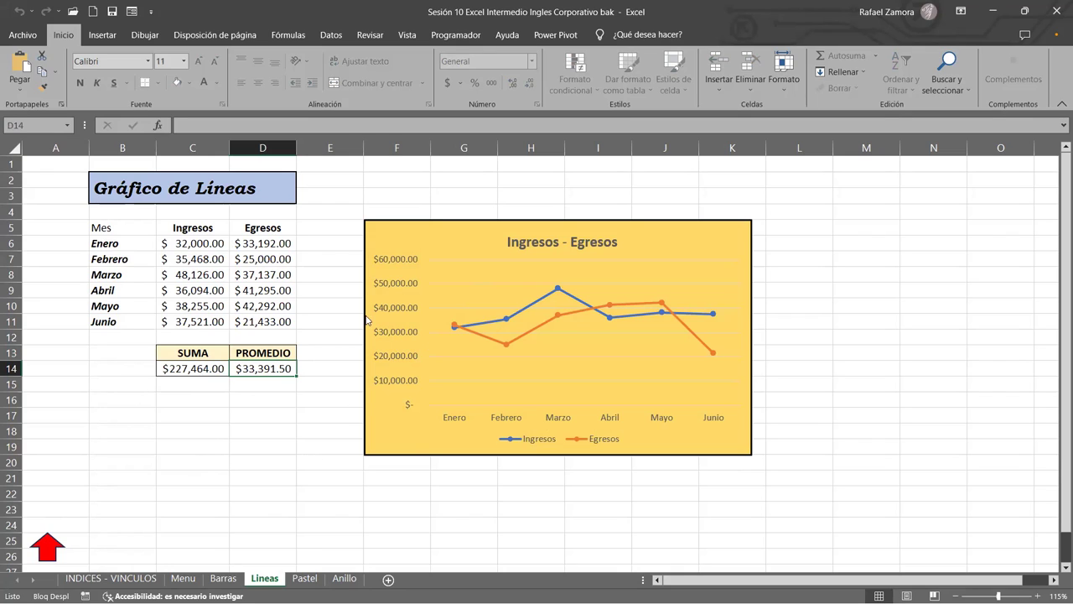
click(272, 335)
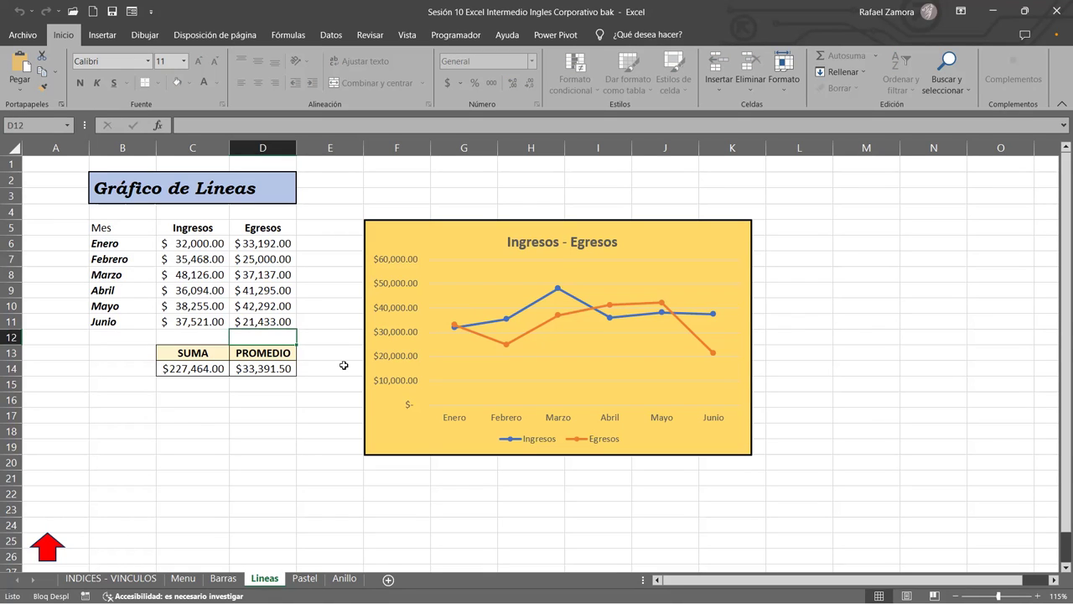
click(722, 195)
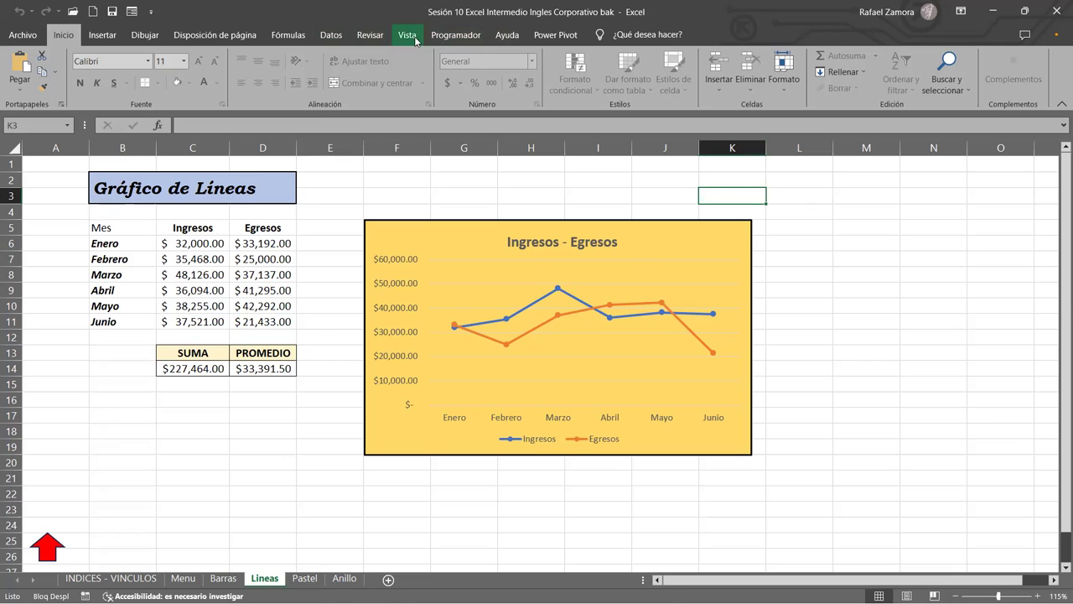
- Unprotect the Líneas sheet with Desproteger hoja and its password, then select the Egresos value in D6
click(372, 35)
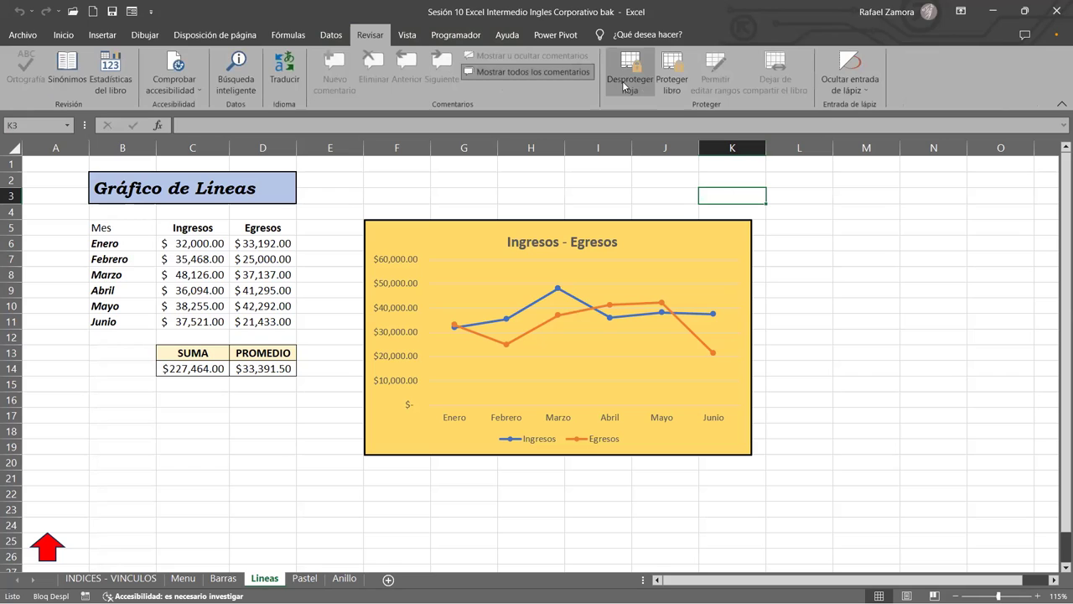
click(623, 86)
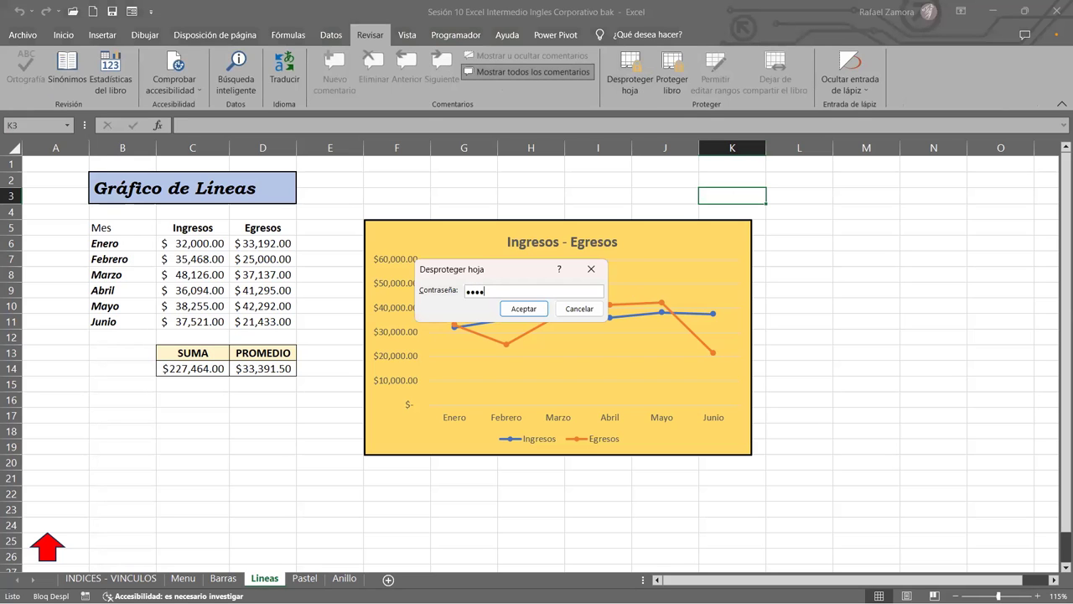
key(Return)
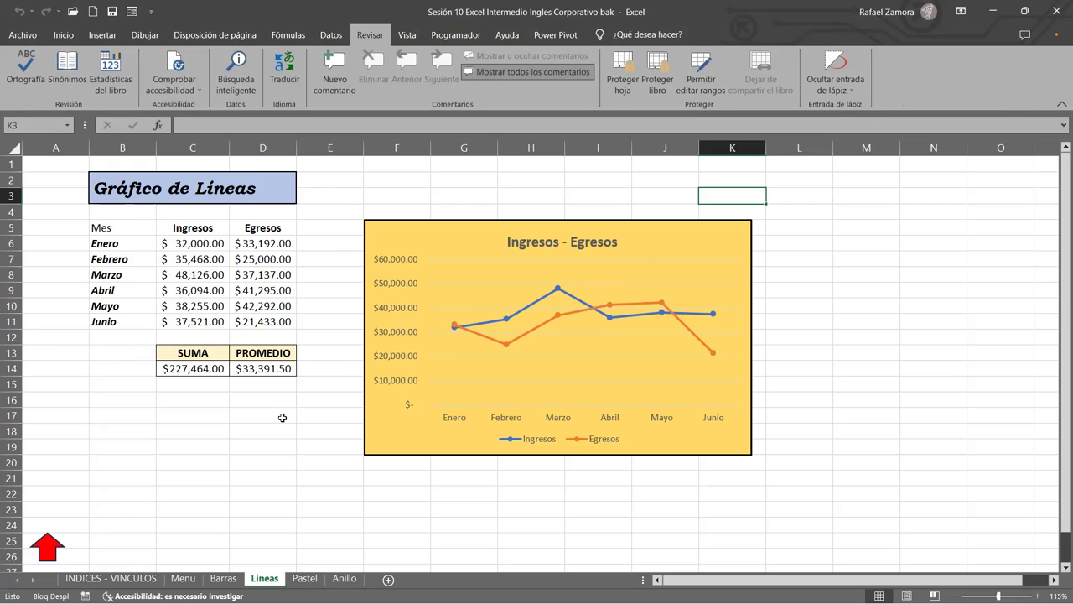
click(258, 245)
- Highlight the C6:D11 data range, select the Gráfico de Líneas title, and open Proteger hoja
click(191, 245)
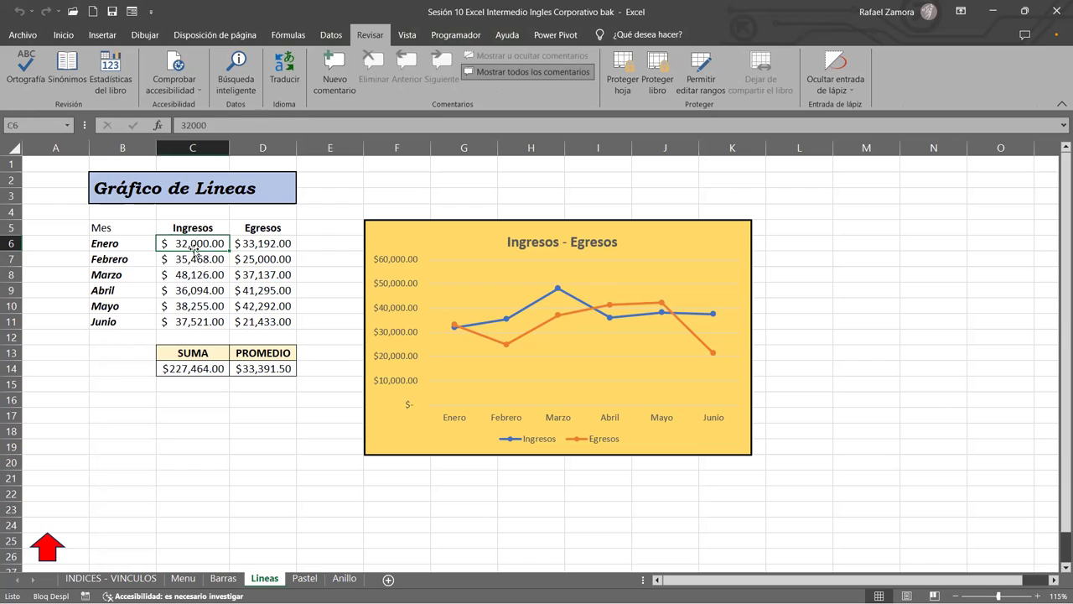
drag(198, 245, 264, 321)
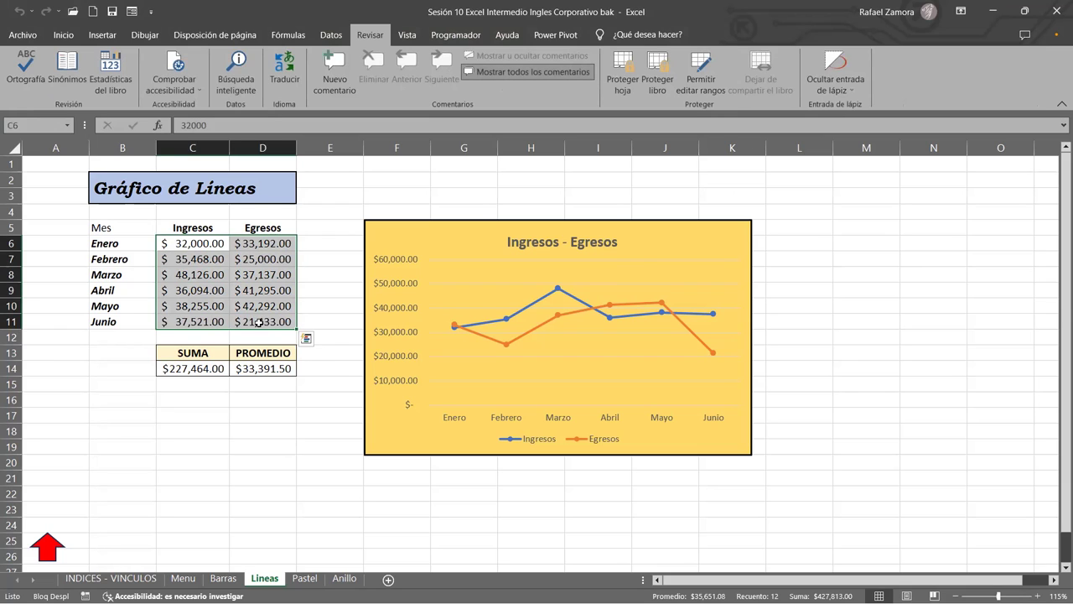
click(256, 198)
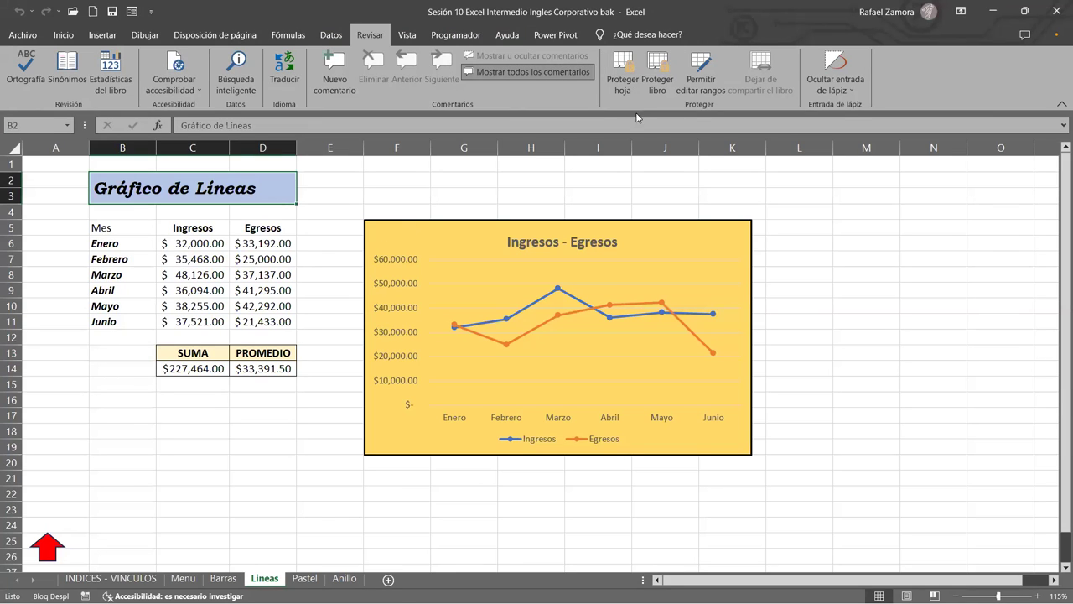
click(622, 78)
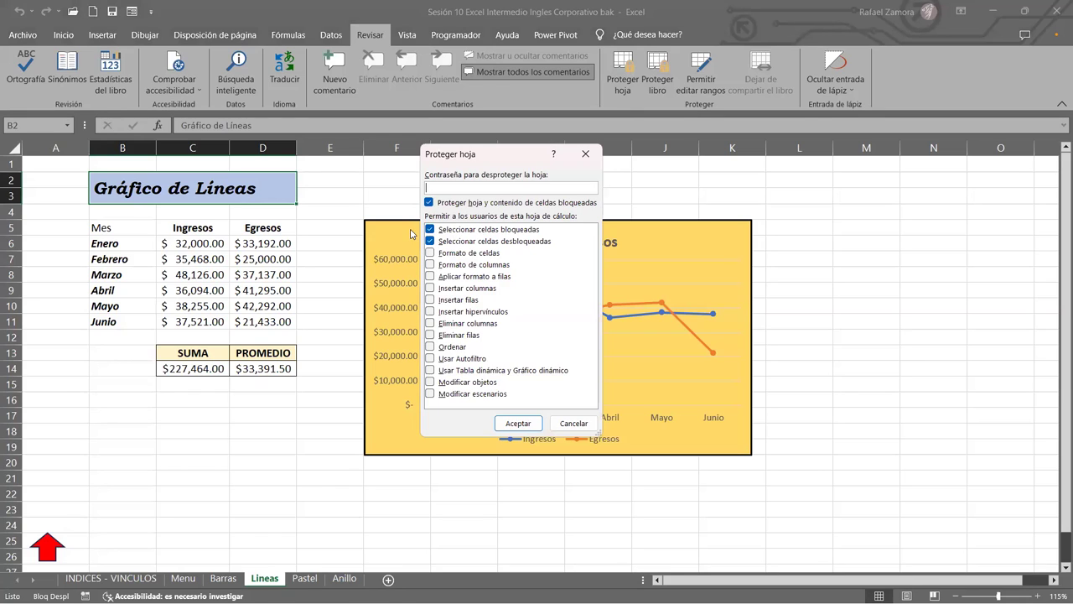
- Uncheck Seleccionar celdas bloqueadas, set the sheet protection password and confirm it
click(434, 232)
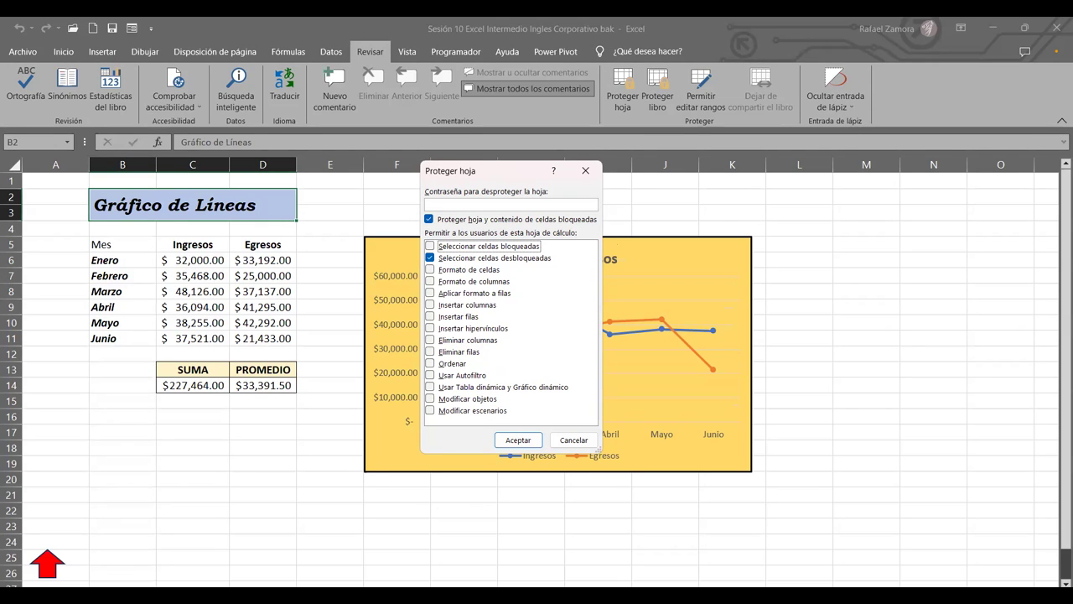
click(477, 206)
key(Return)
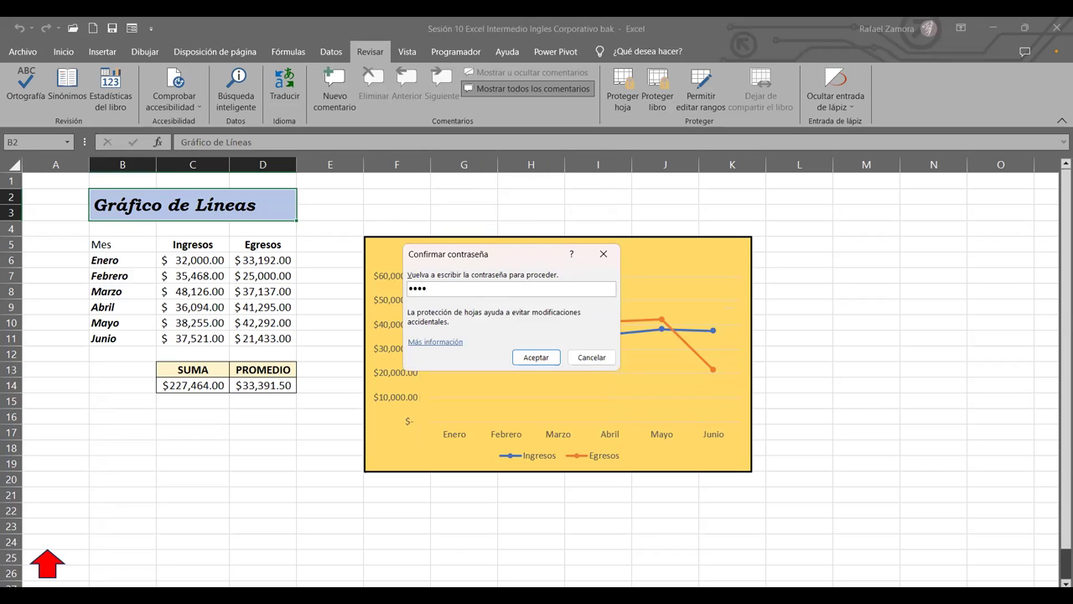
key(Return)
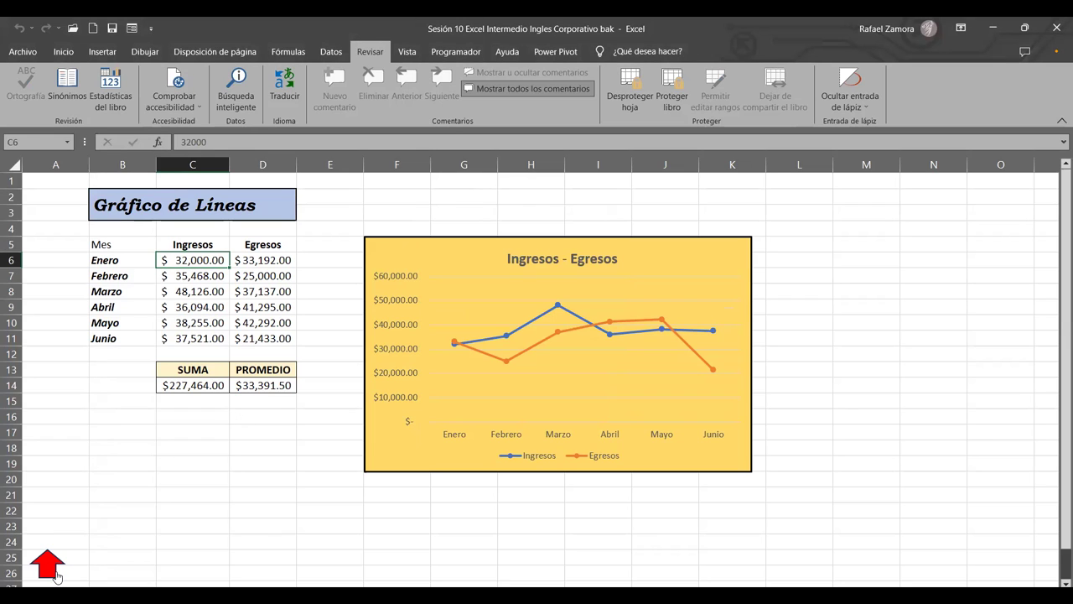
- Enter 27000 in D7 for Febrero's Egresos and review the recalculated values
click(289, 289)
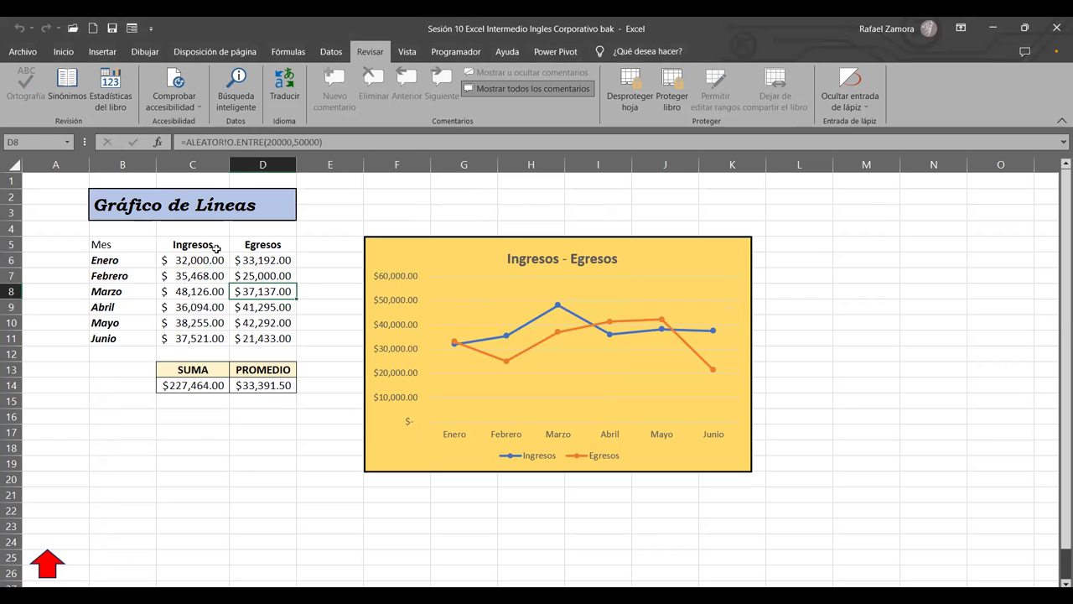
click(220, 274)
key(Right)
click(264, 328)
click(266, 302)
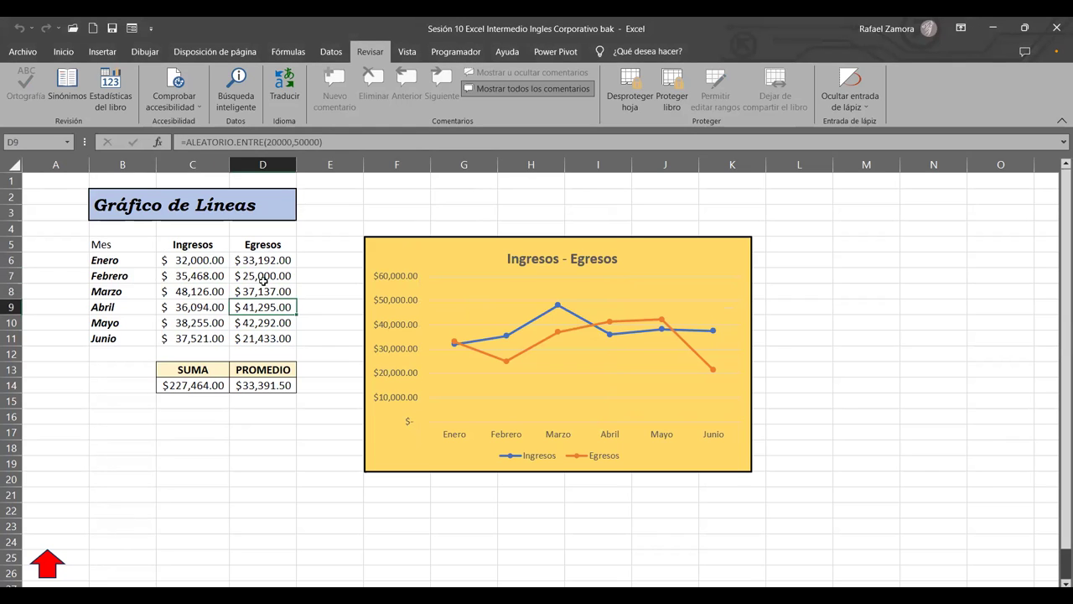
click(263, 281)
text(27000)
key(Return)
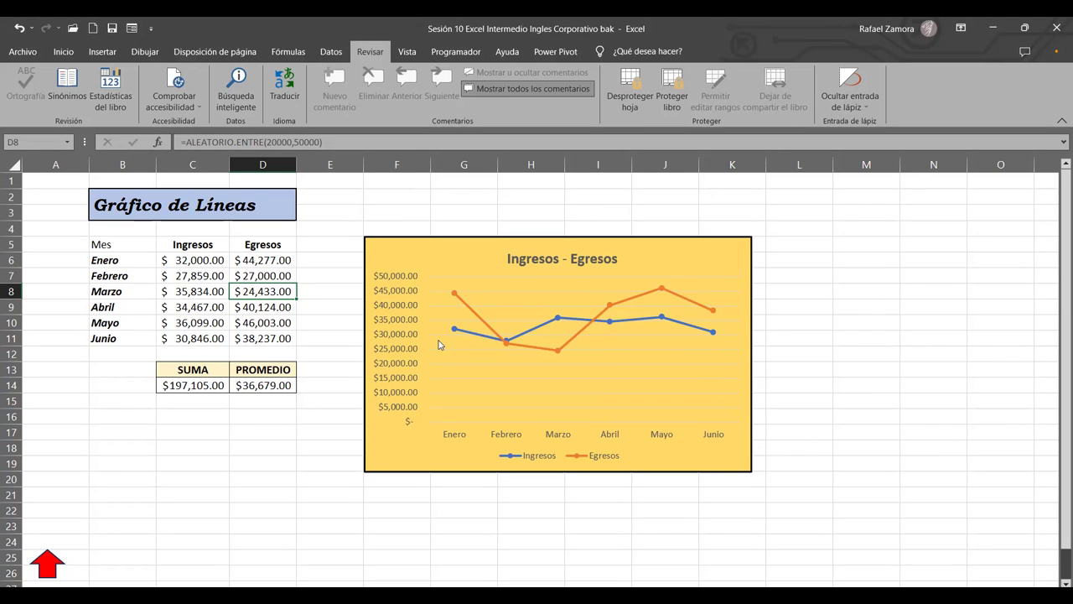
click(192, 309)
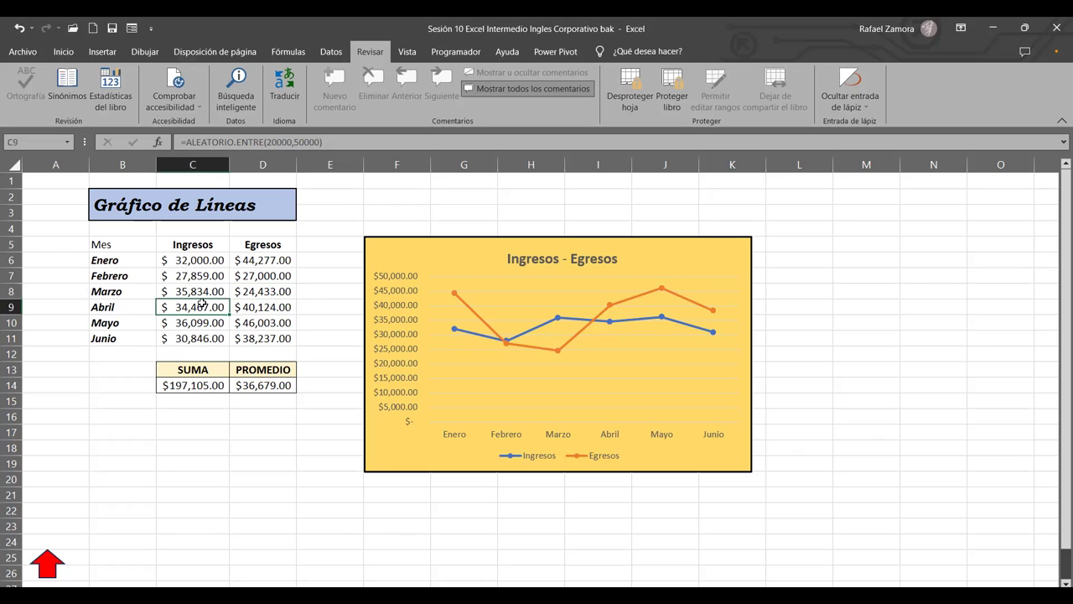
click(245, 278)
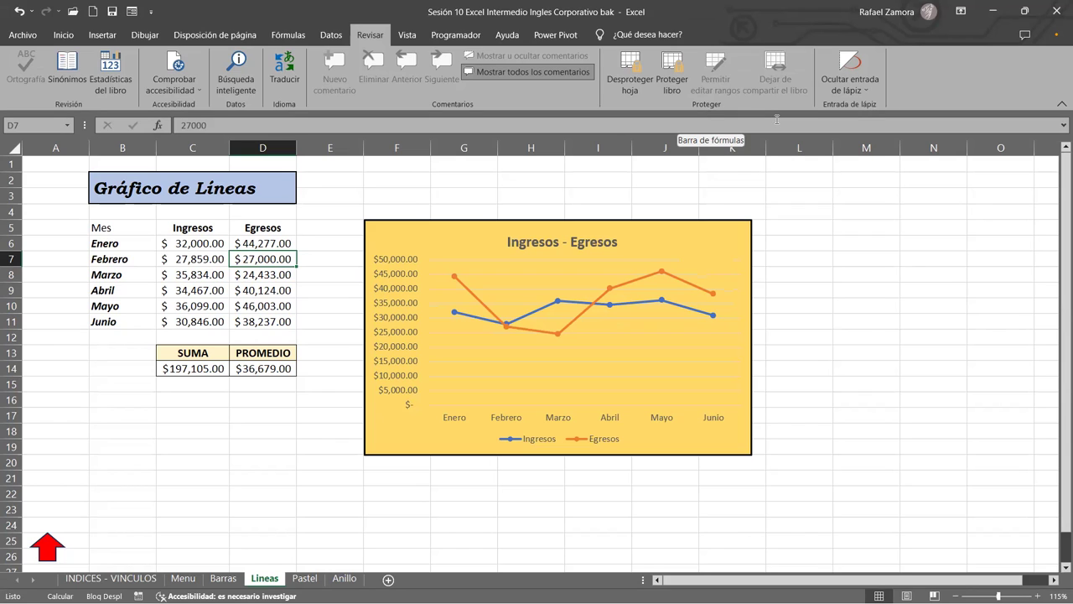
- Use Proteger libro with Estructura checked, entering and confirming a password
click(672, 77)
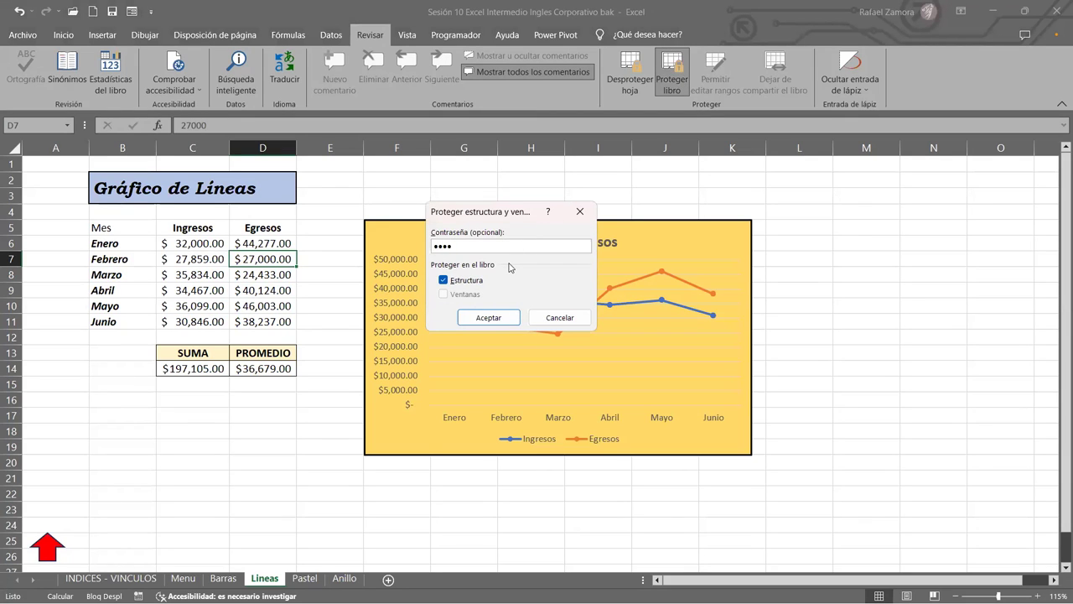
key(Return)
text(1)
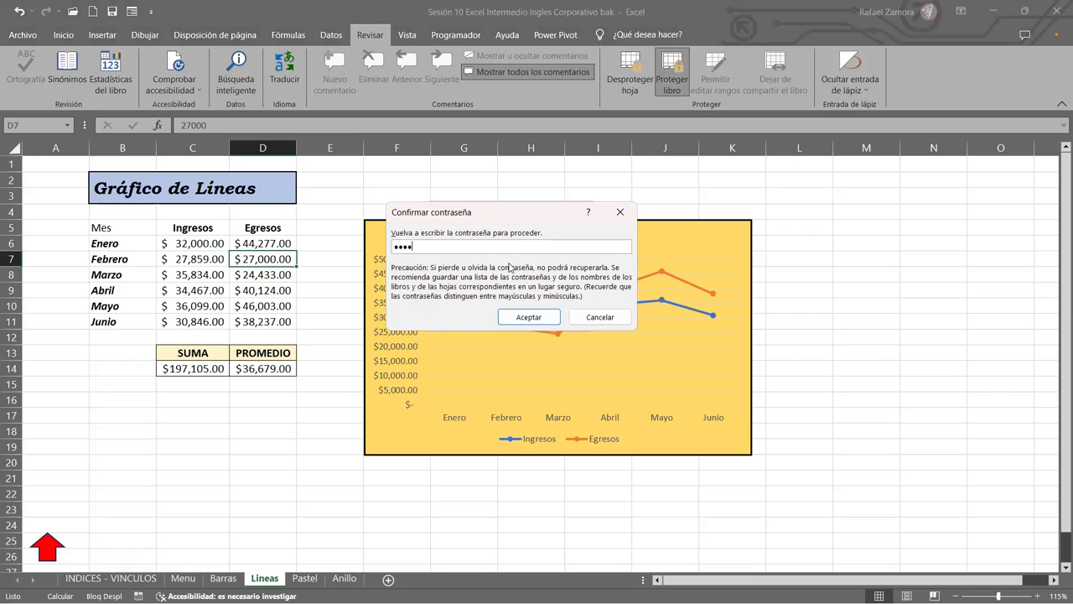
key(Return)
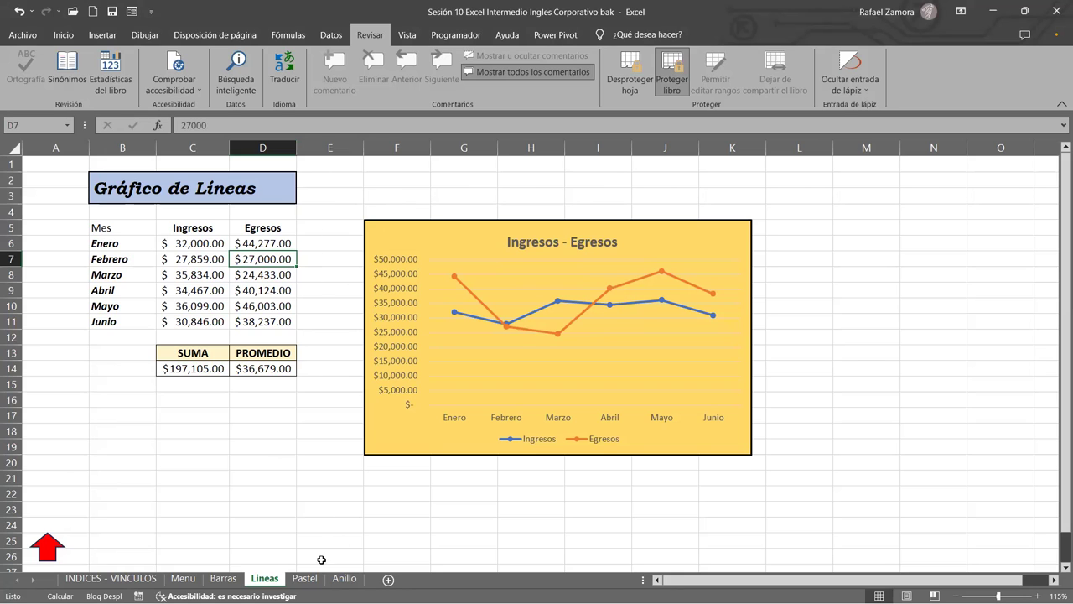
- View the Pastel sheet, selecting the Tinta sales amount and cells around the pie chart
click(305, 578)
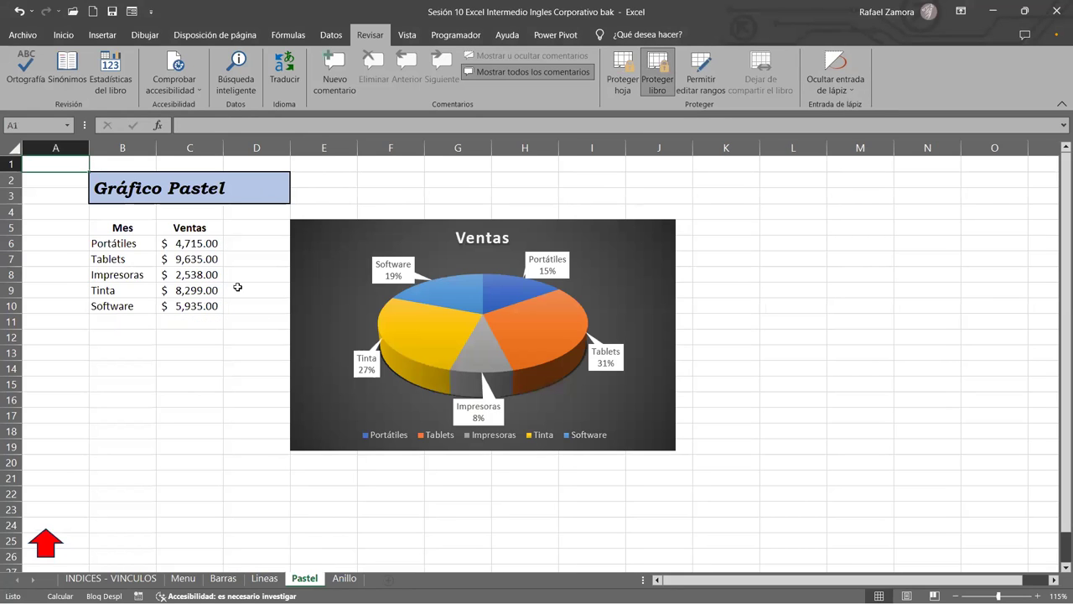
key(Up)
key(Up)
key(Up)
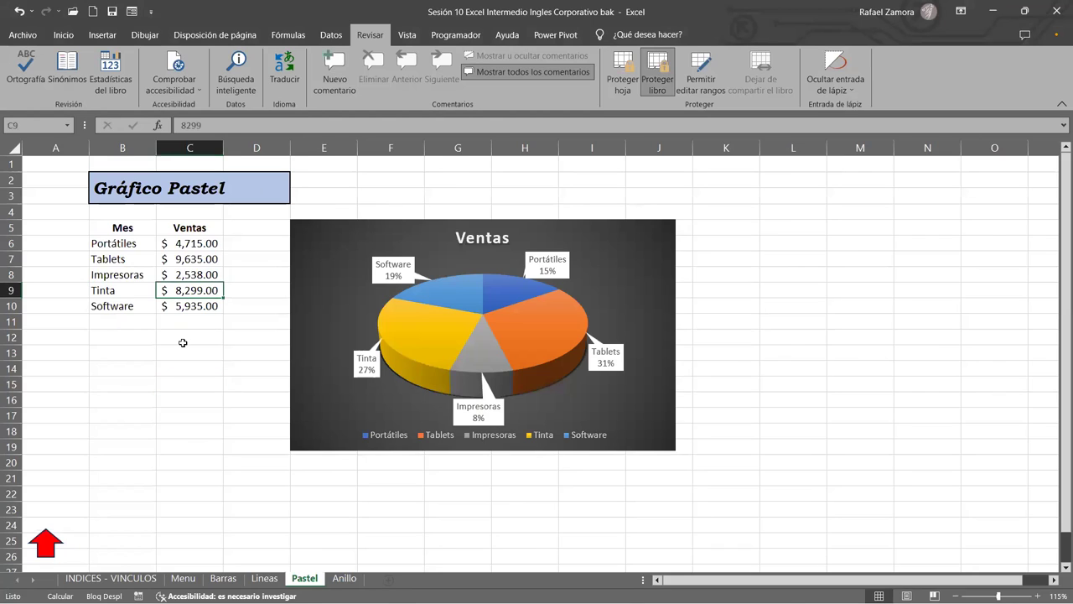
click(176, 415)
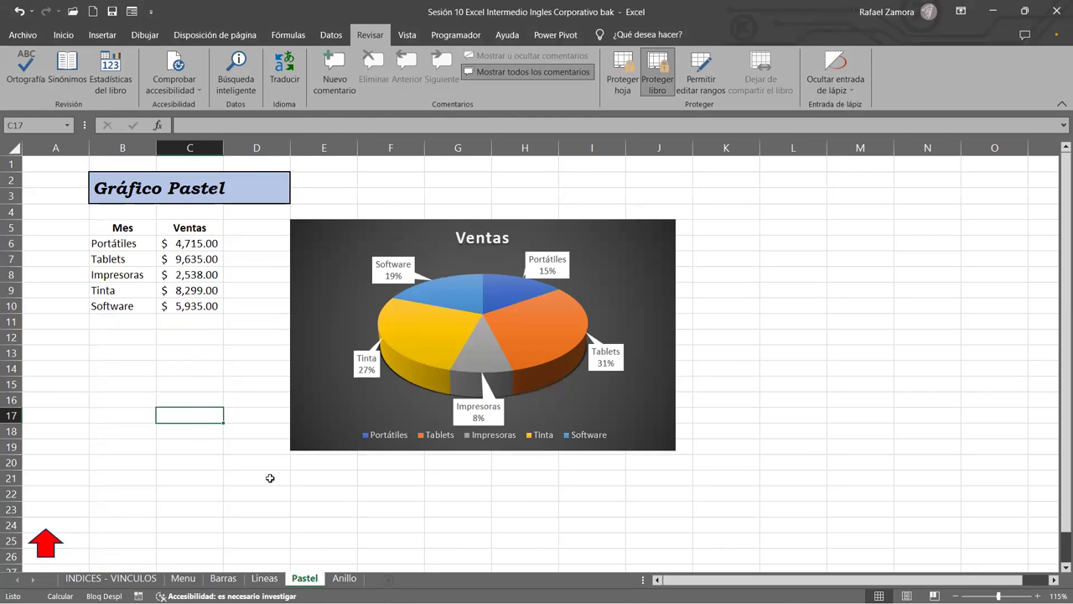
key(Left)
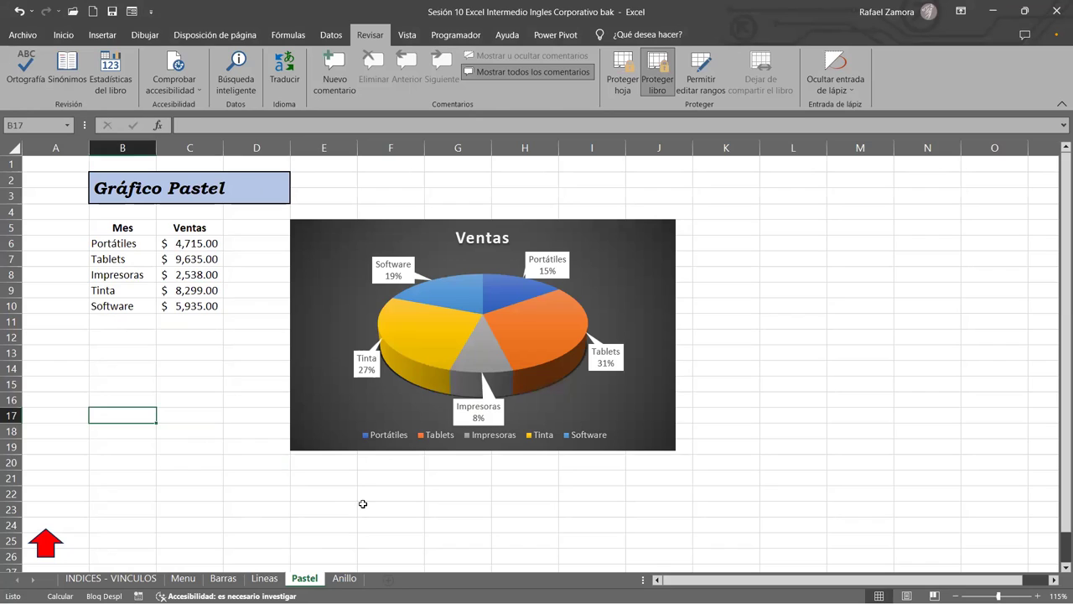
click(802, 256)
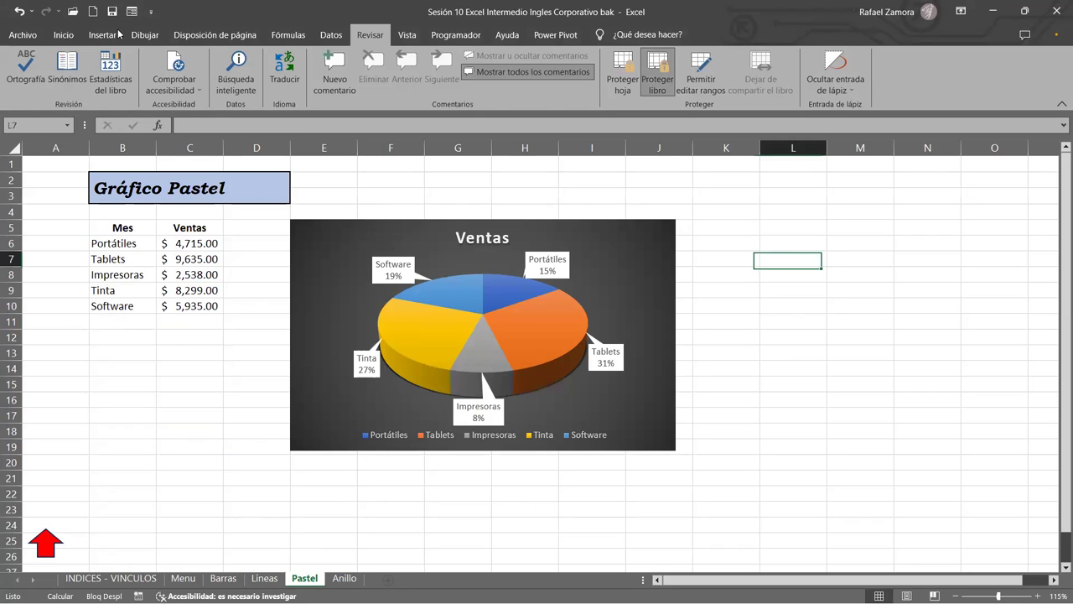
- Switch to the Menu sheet, click cells beside the chart menu, and show the Inicio ribbon
click(175, 578)
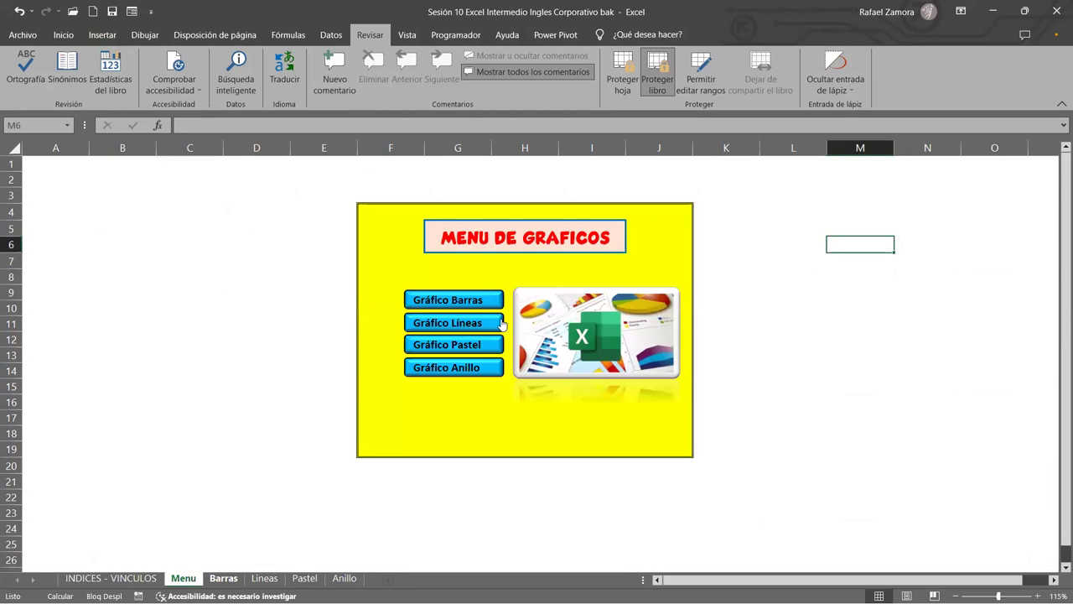
click(779, 357)
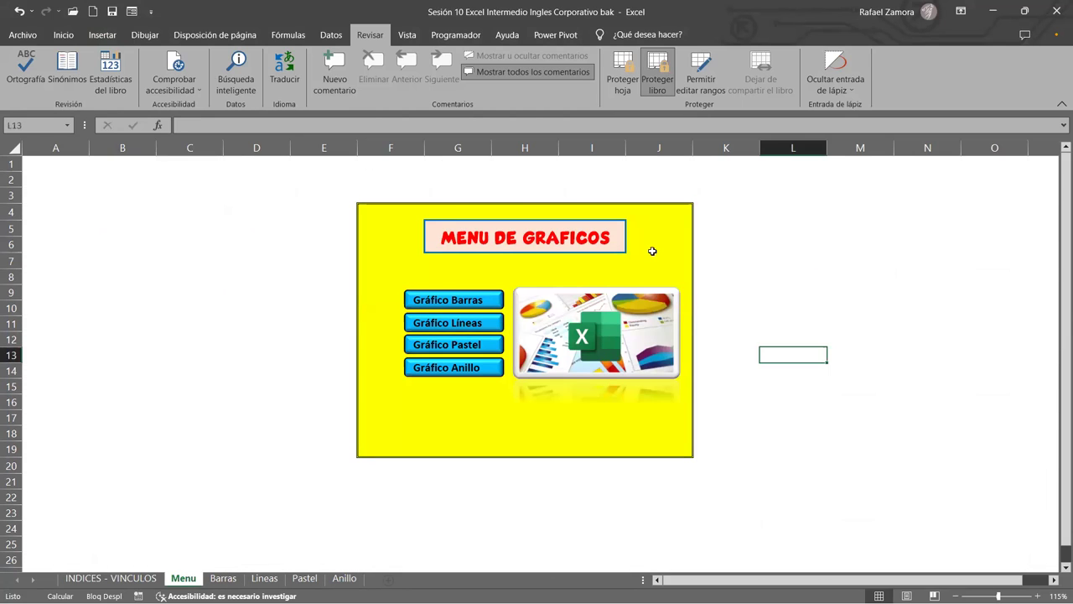
click(726, 291)
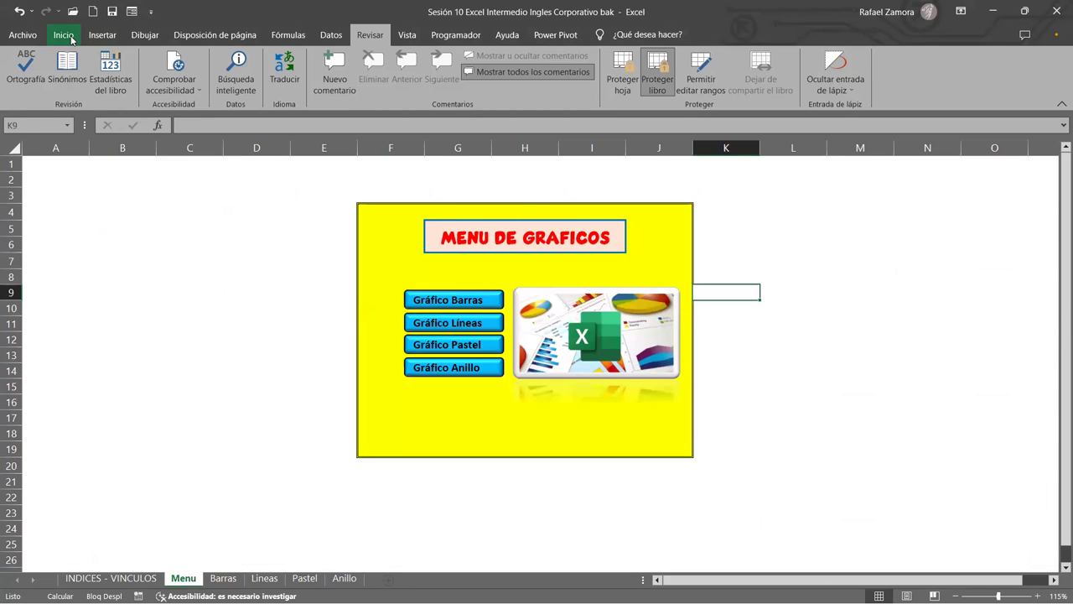
click(70, 37)
- Switch to the Anillo sheet and select its 65% ENERO ring chart and nearby cells
click(344, 578)
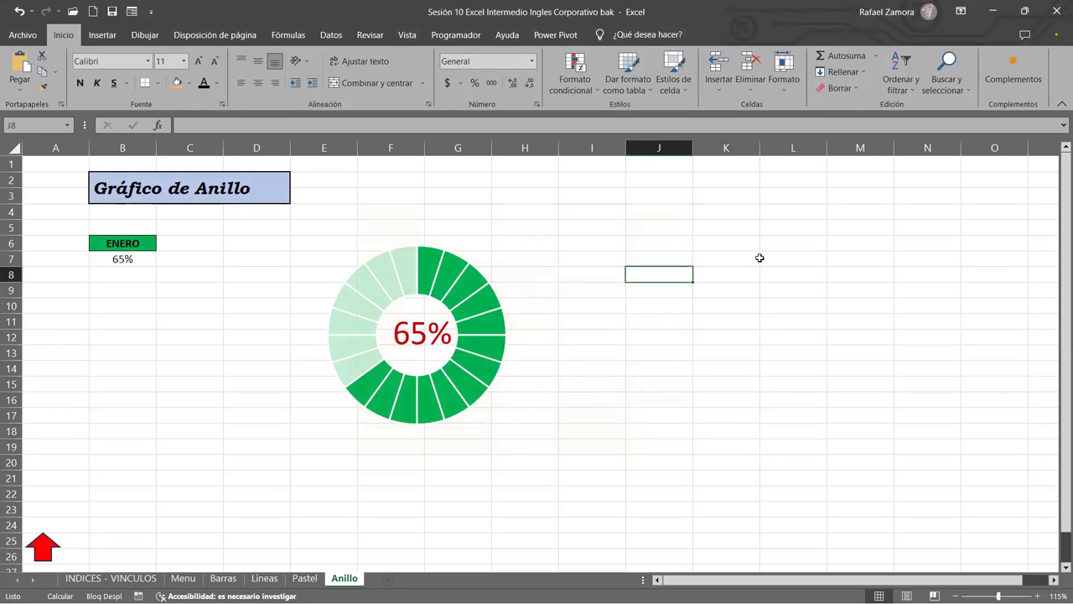
click(765, 243)
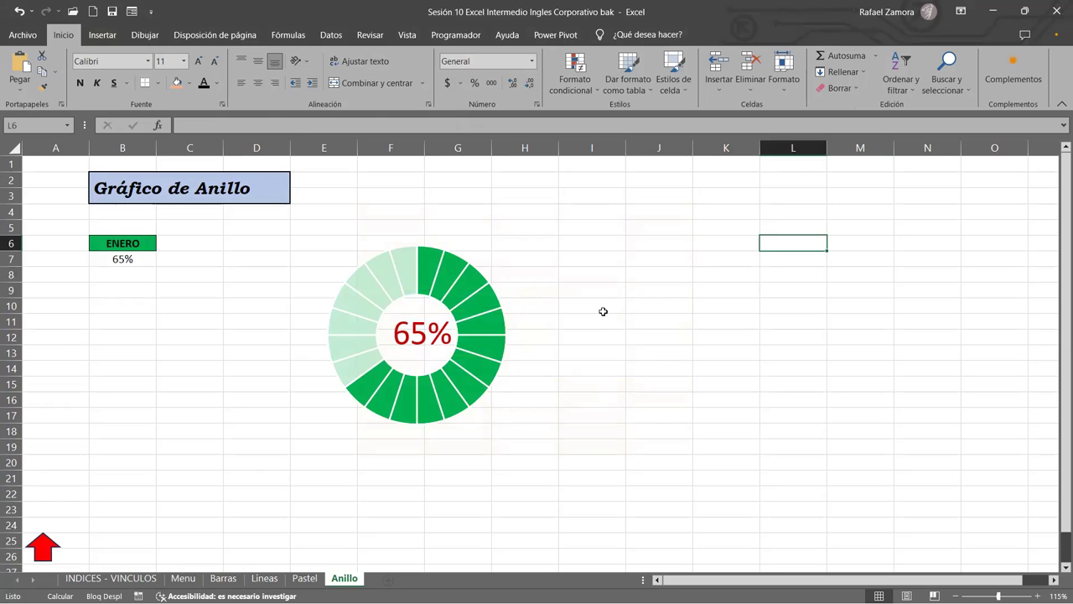
click(436, 306)
click(592, 289)
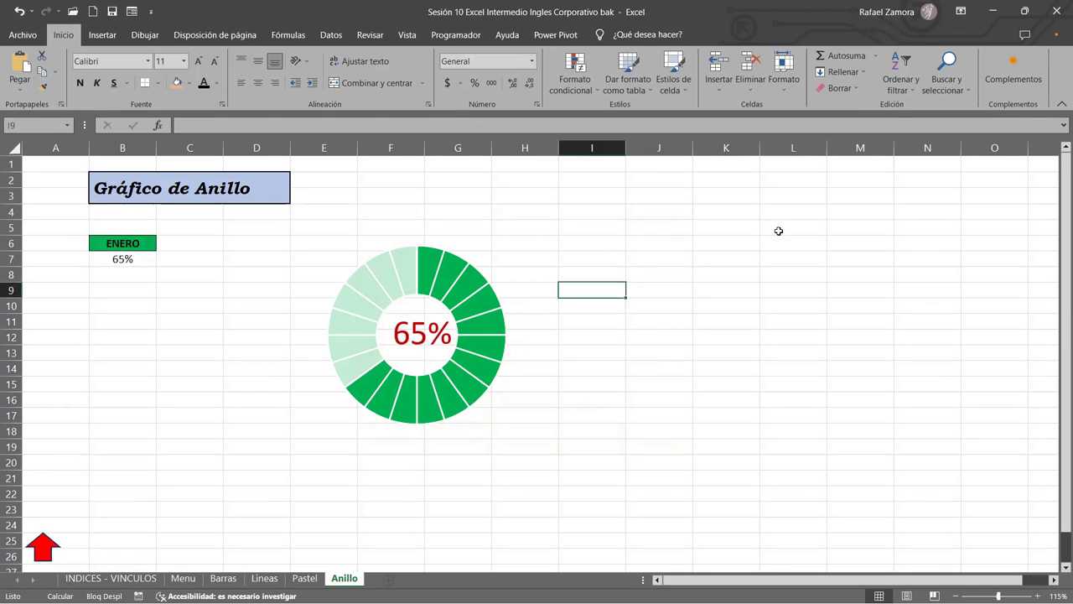
click(779, 230)
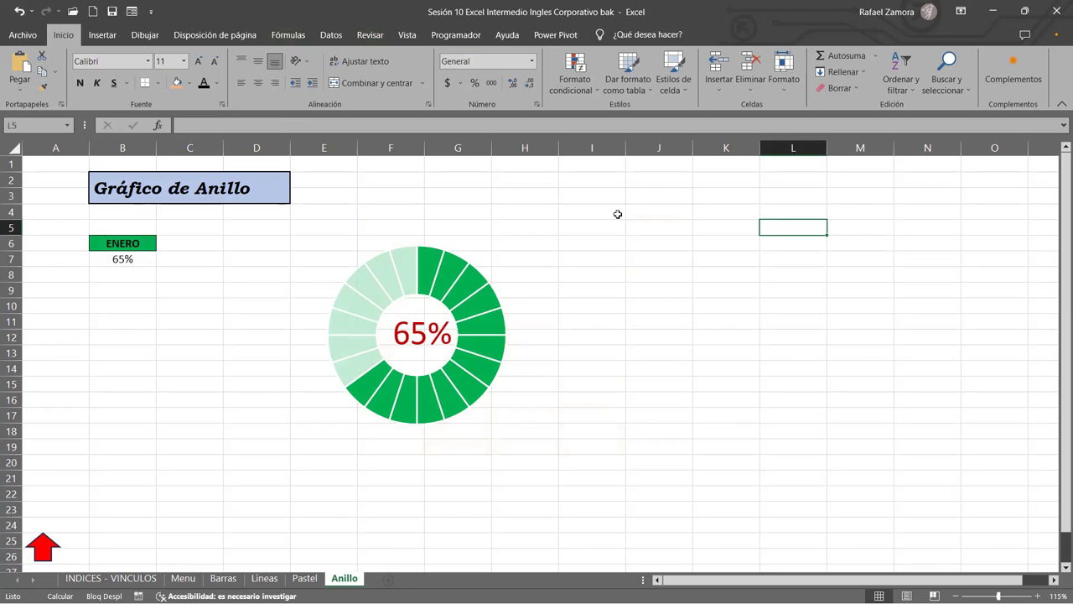
- Open the Archivo view and look at the Cuenta page and the workbook's Información protection status
click(30, 40)
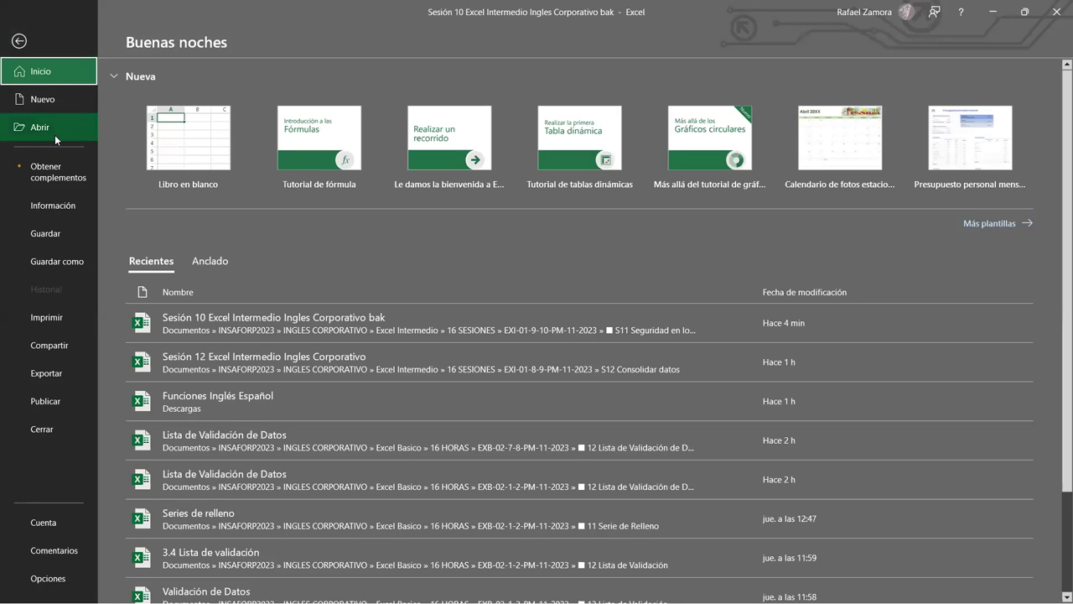
click(70, 521)
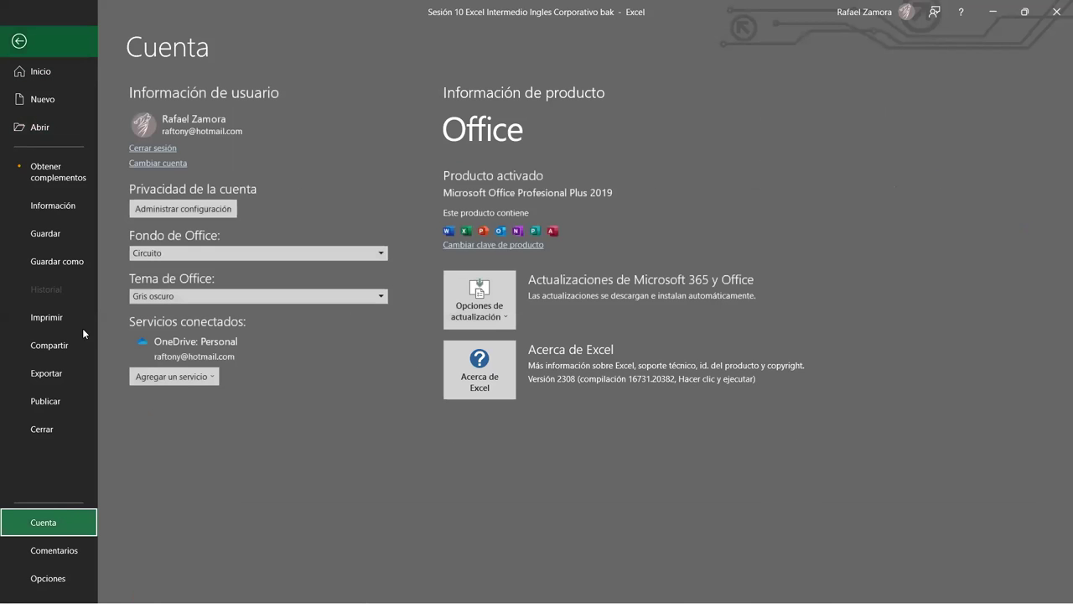
click(71, 210)
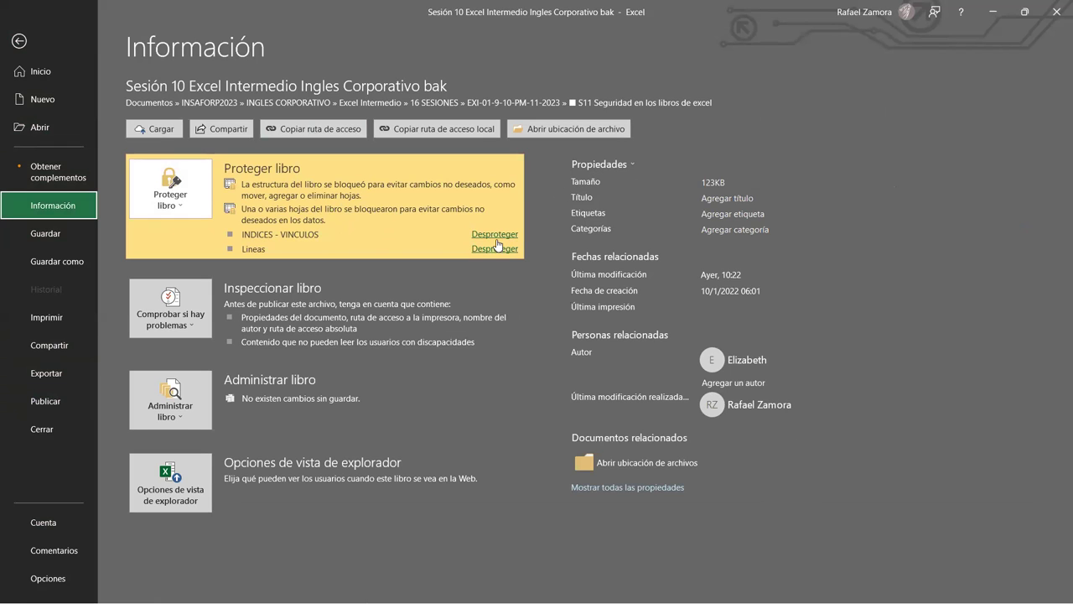
- Under Guardar como, browse from Este PC to open the full Save As dialog
click(50, 263)
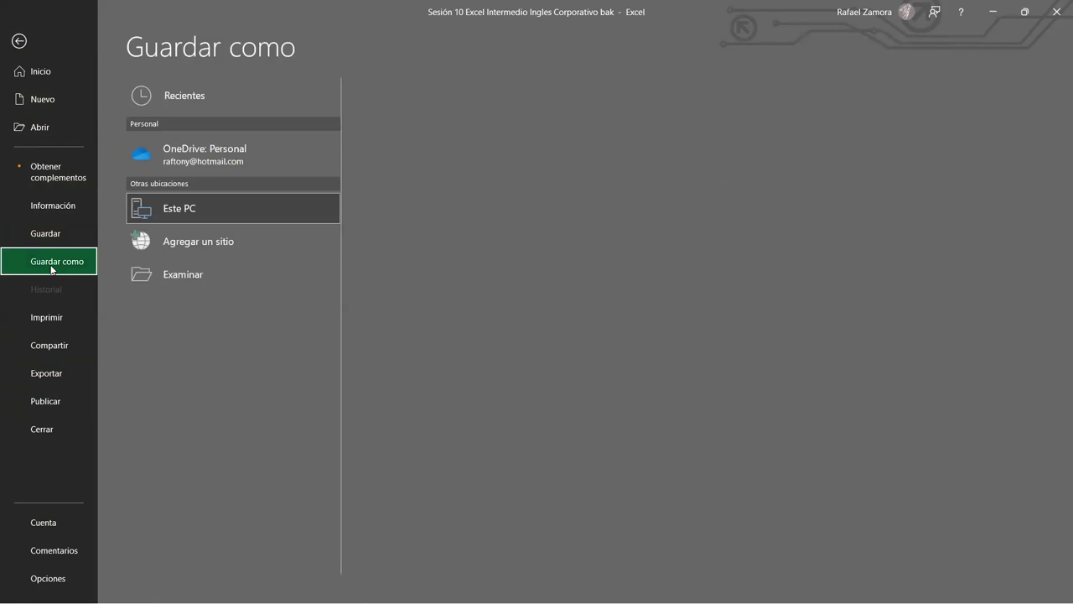
click(186, 278)
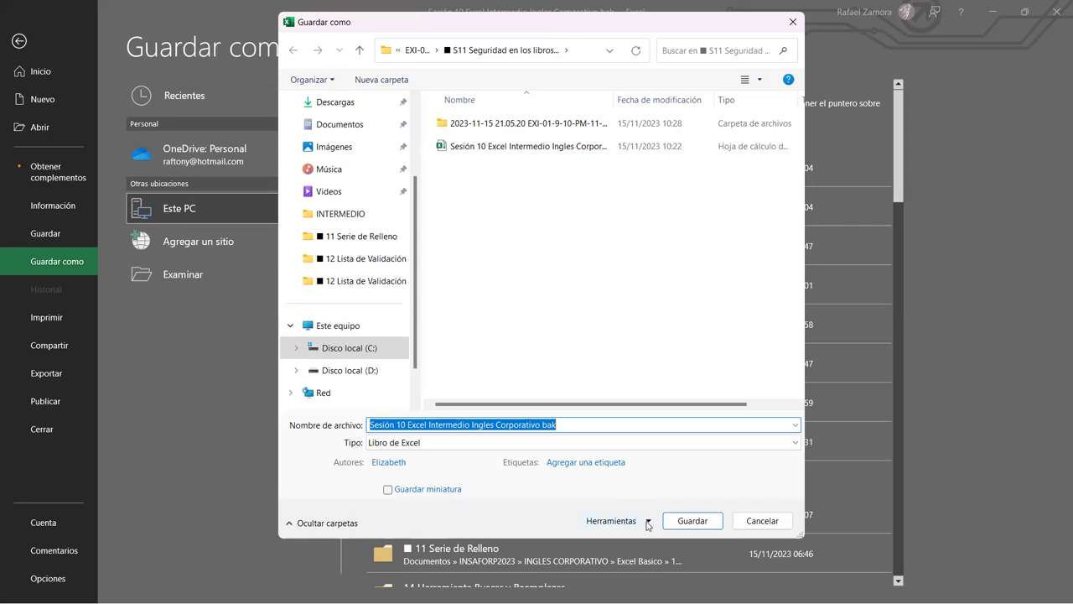
- Preview the Opciones generales save dialog, cancel it unchanged, and reopen the Herramientas list
click(647, 521)
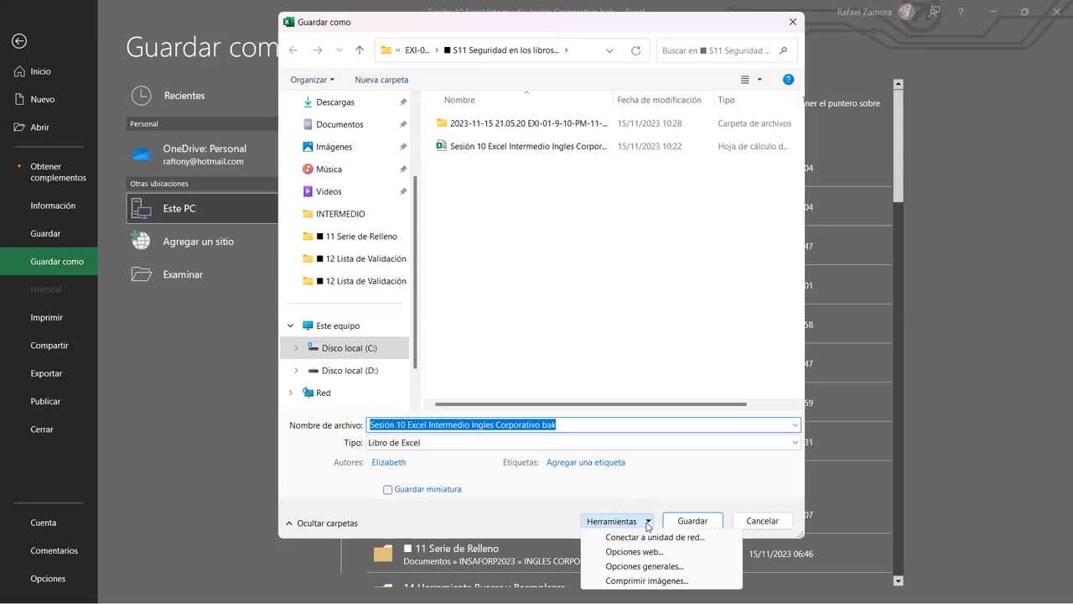
click(653, 566)
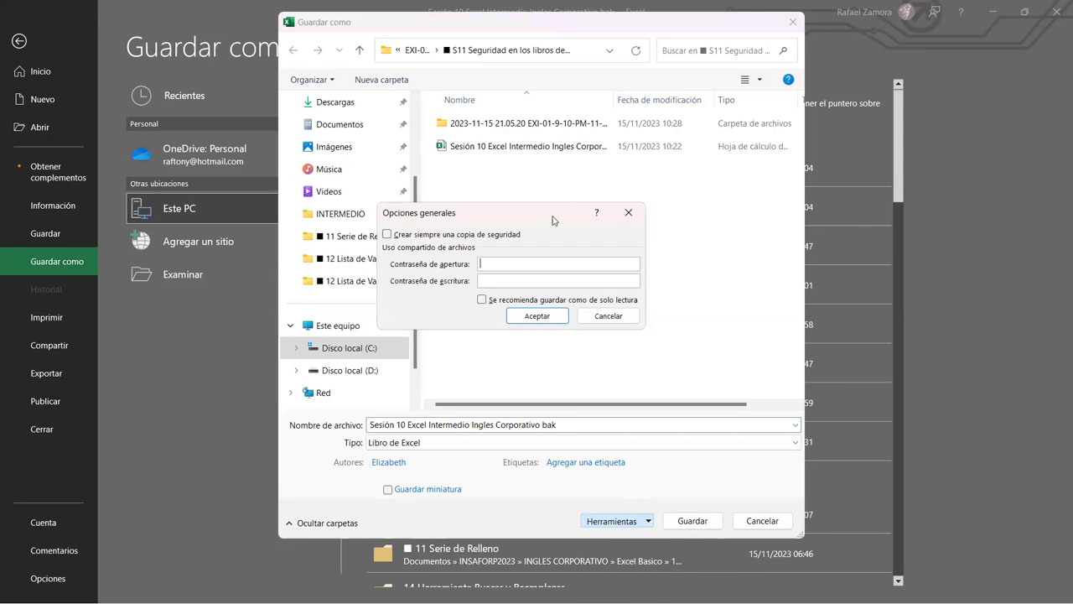
drag(553, 217, 583, 154)
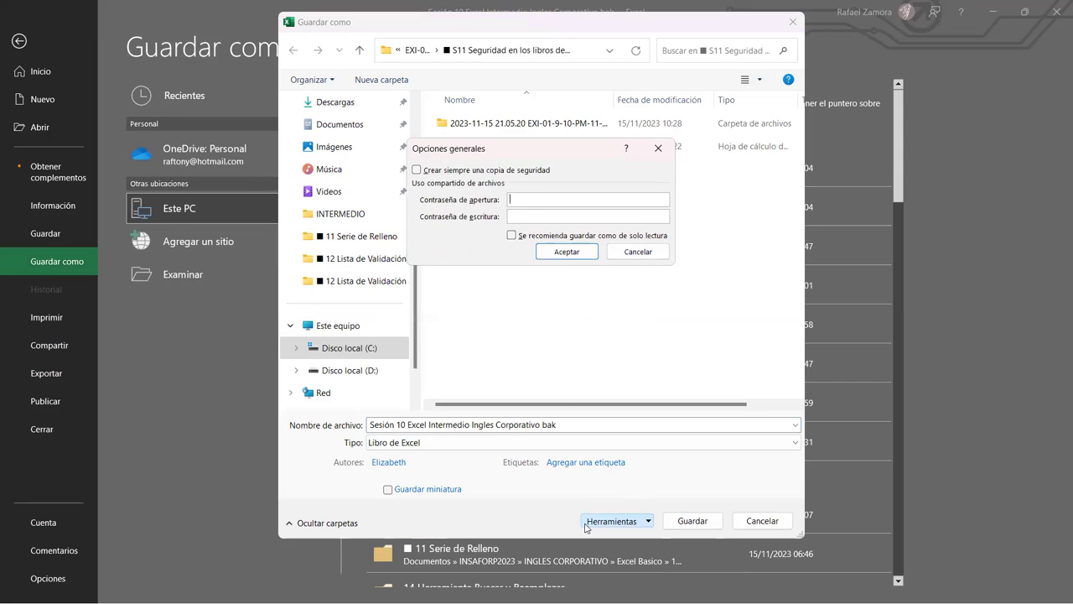
click(654, 253)
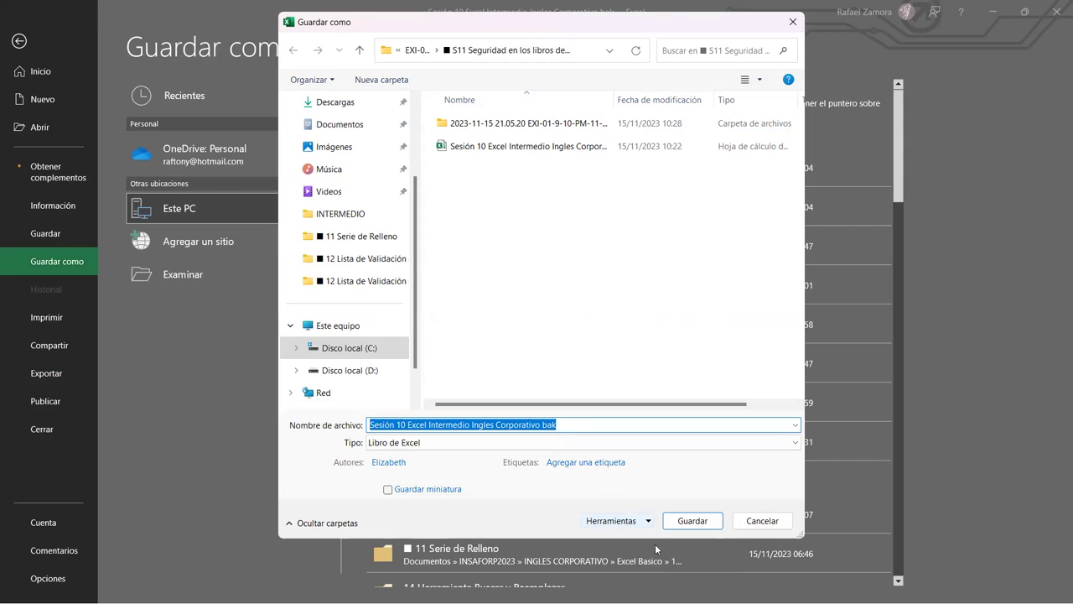
click(648, 522)
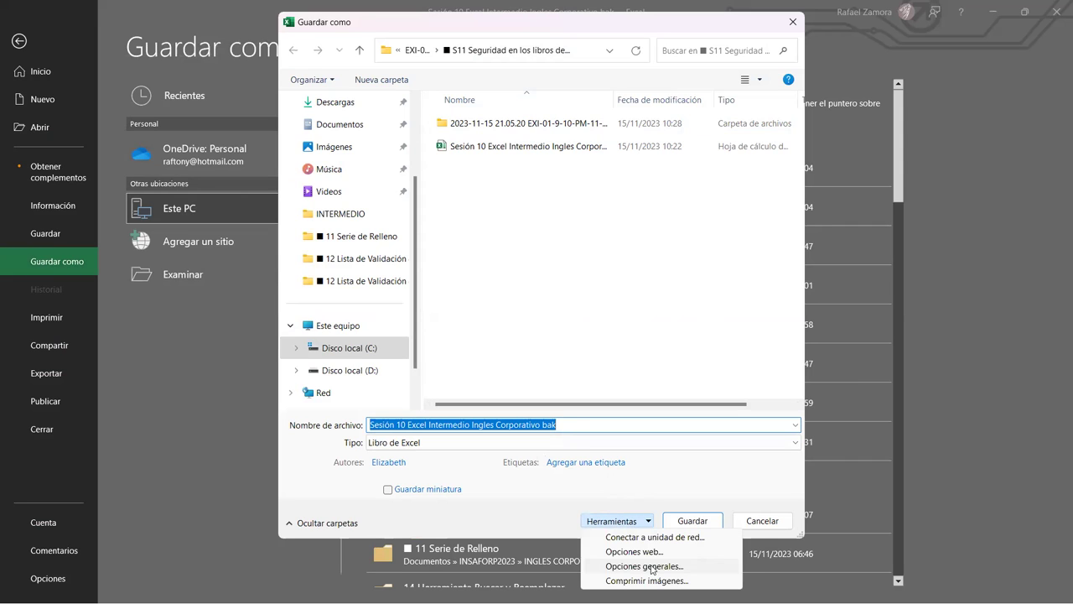
- Cancel Opciones generales with both passwords left blank, then exit Guardar como without saving
click(652, 567)
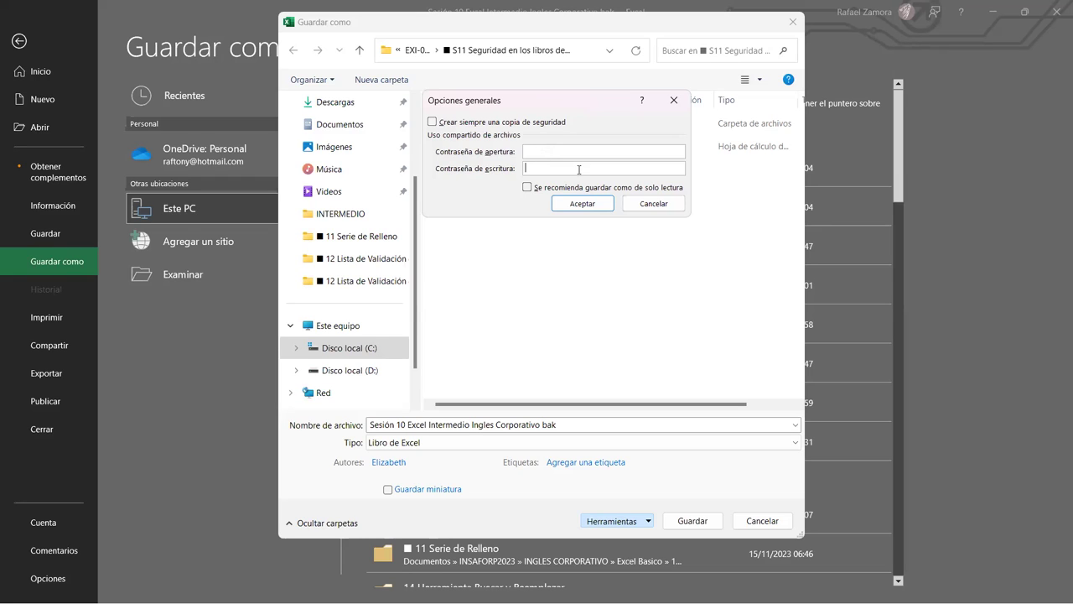
click(560, 168)
click(662, 207)
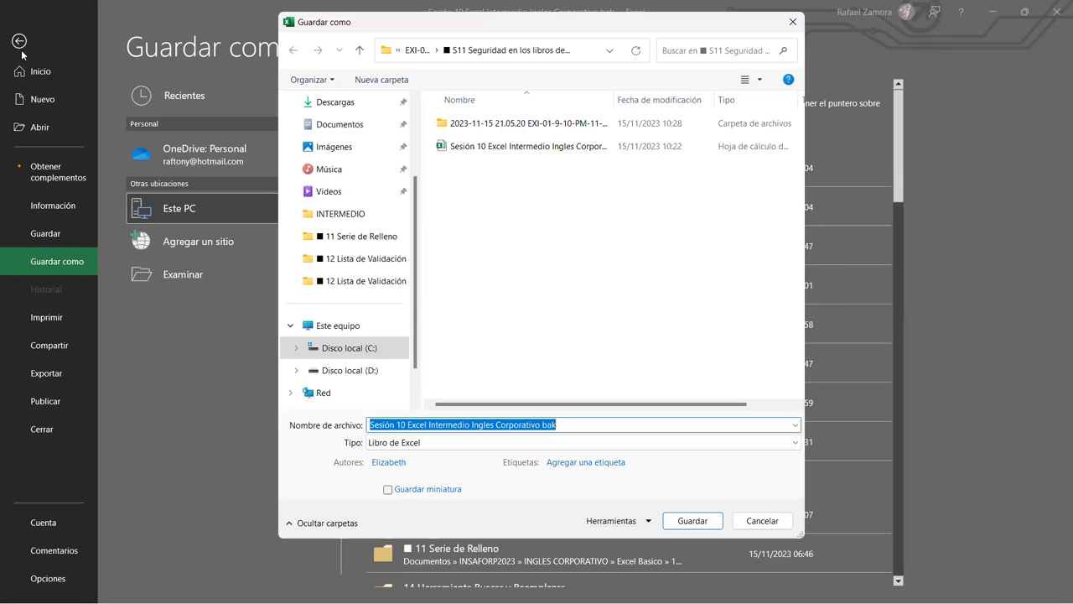
key(Escape)
- Leave the file view, look through the Pastel, Barras and Lineas chart sheets, then return to Menu
click(19, 41)
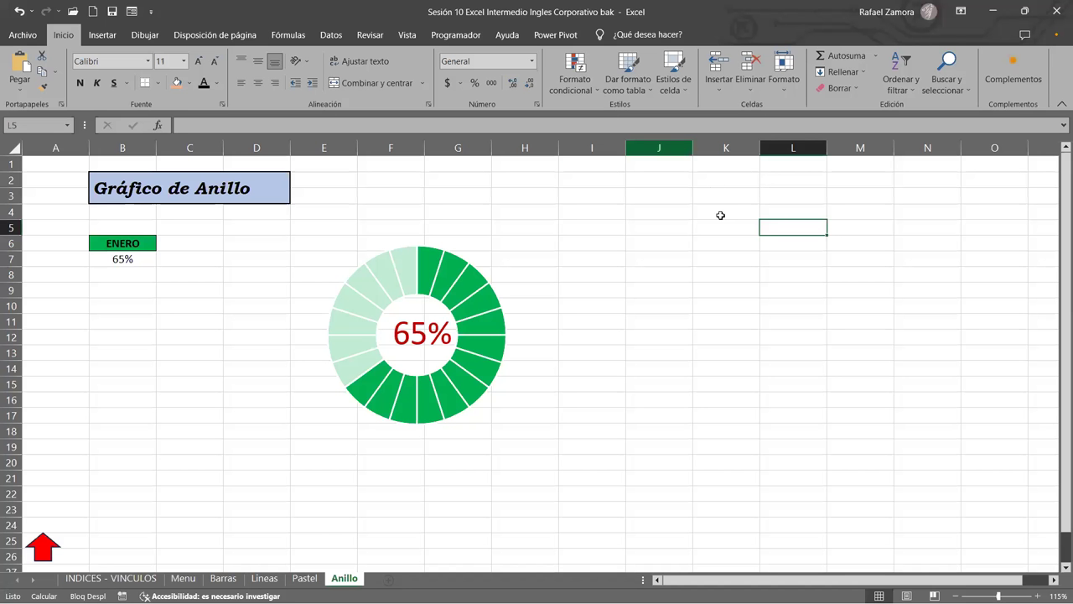
click(305, 579)
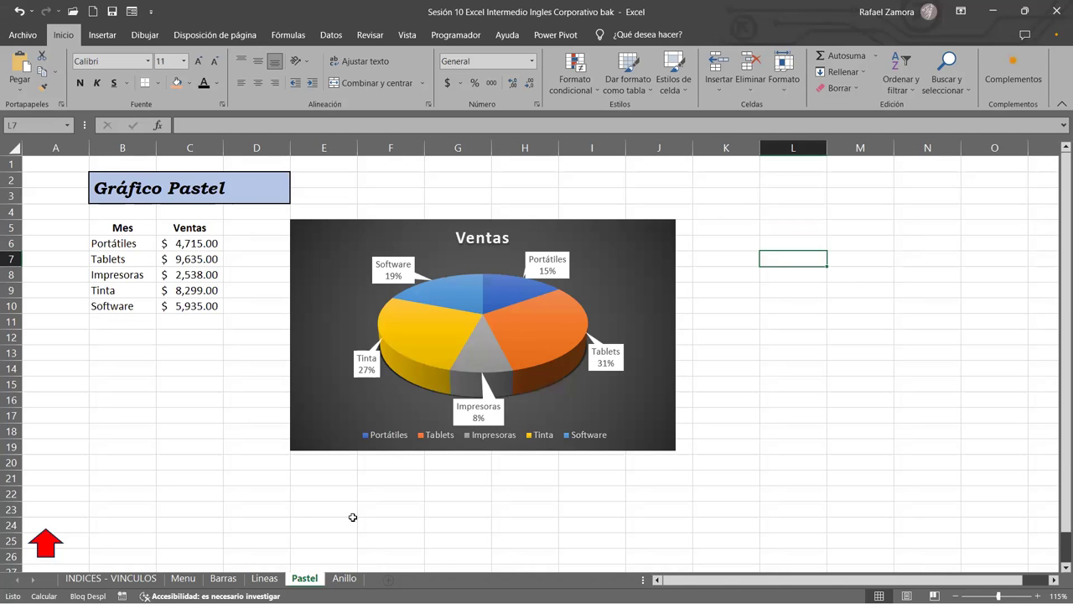
click(223, 578)
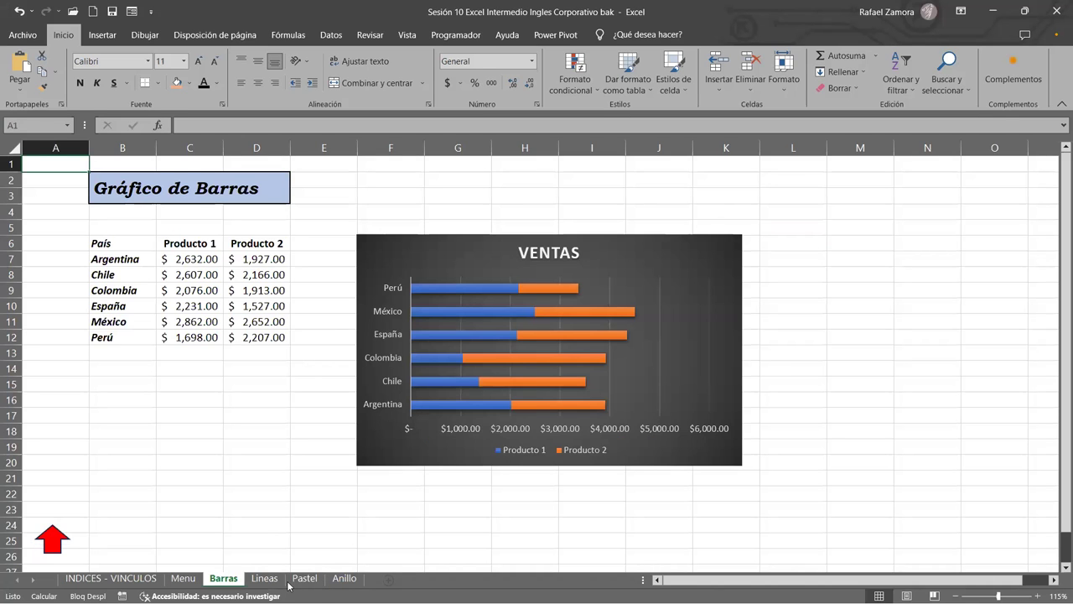
click(265, 578)
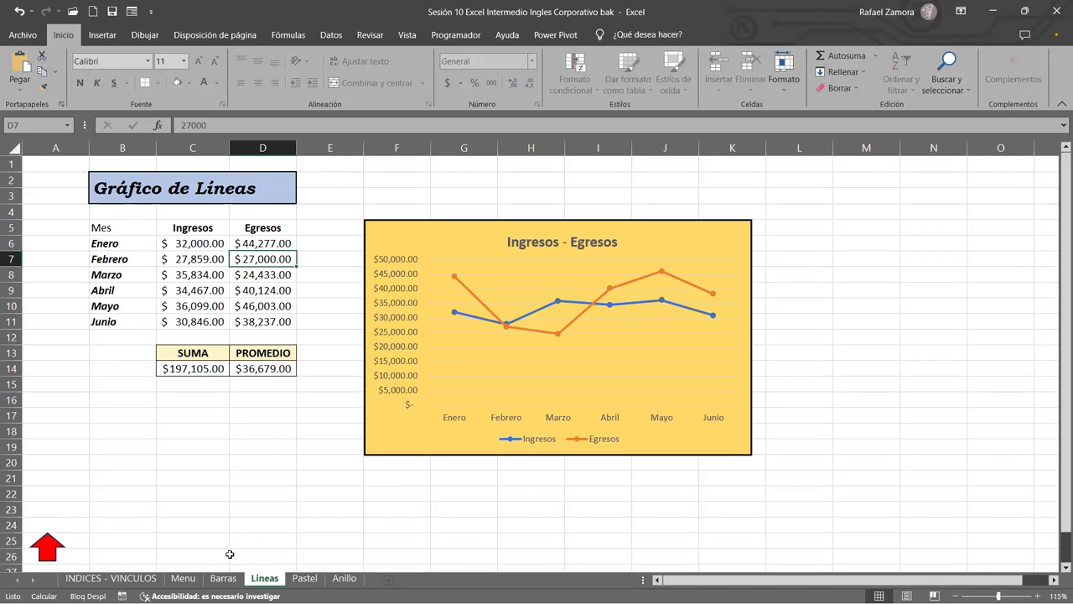
click(183, 579)
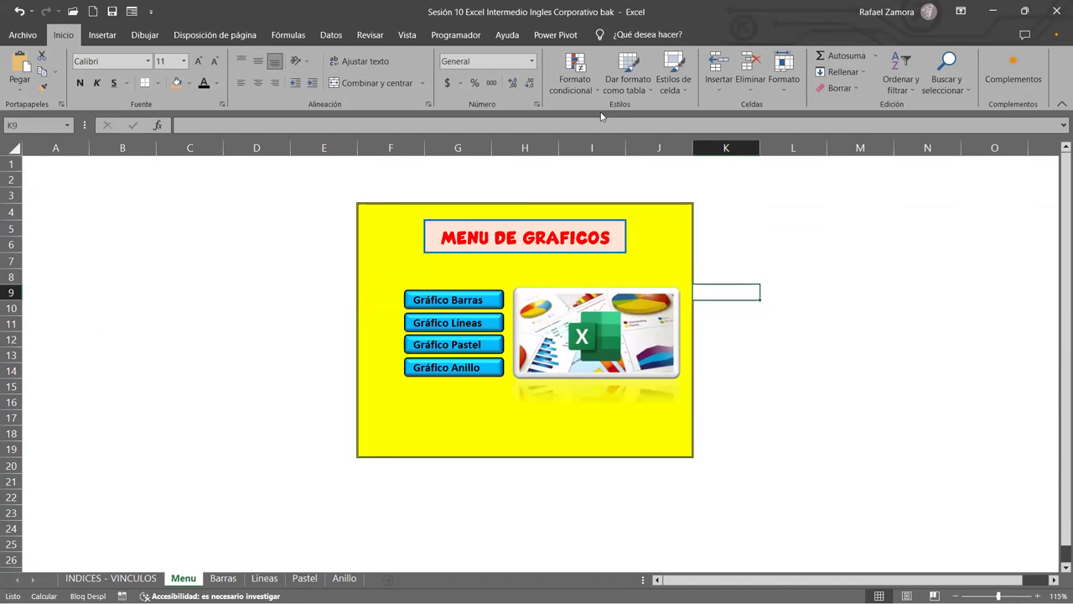
- Protect the Menu sheet with a confirmed password, disallowing selection of locked cells
click(370, 35)
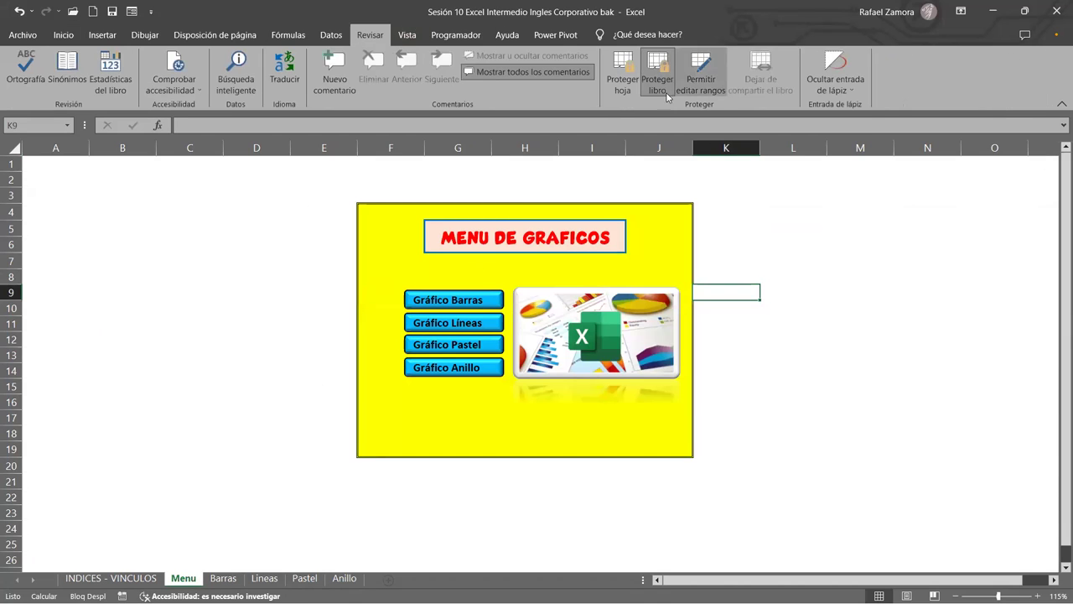
click(623, 77)
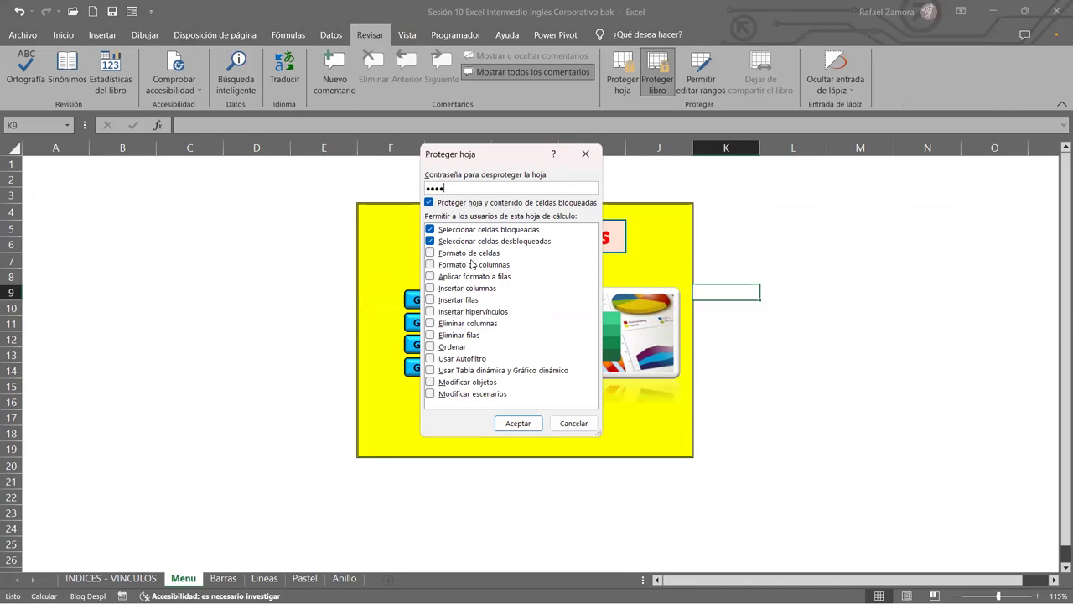
click(431, 231)
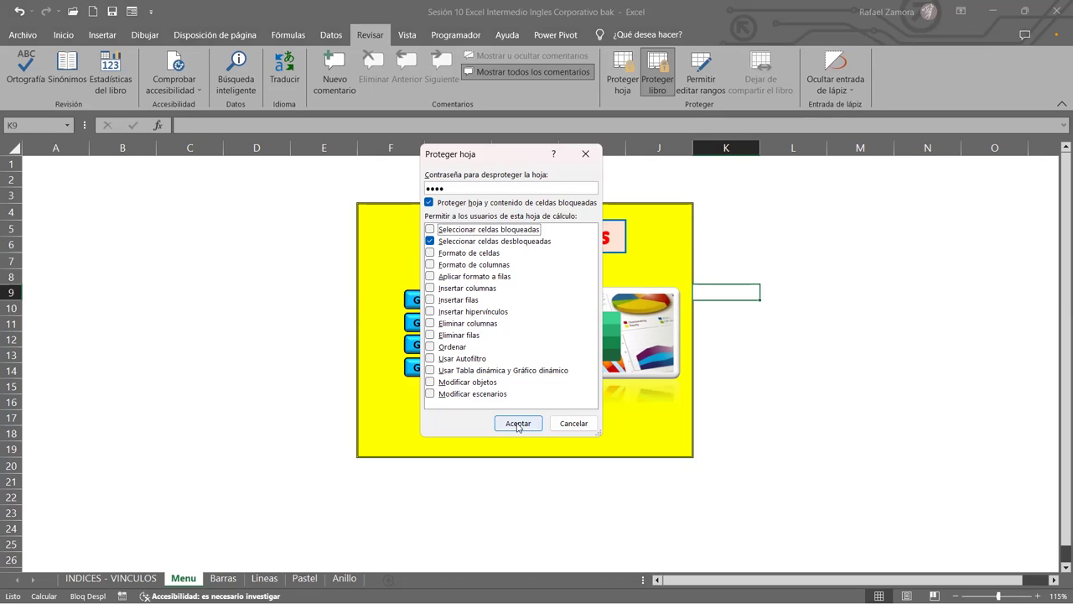
key(Return)
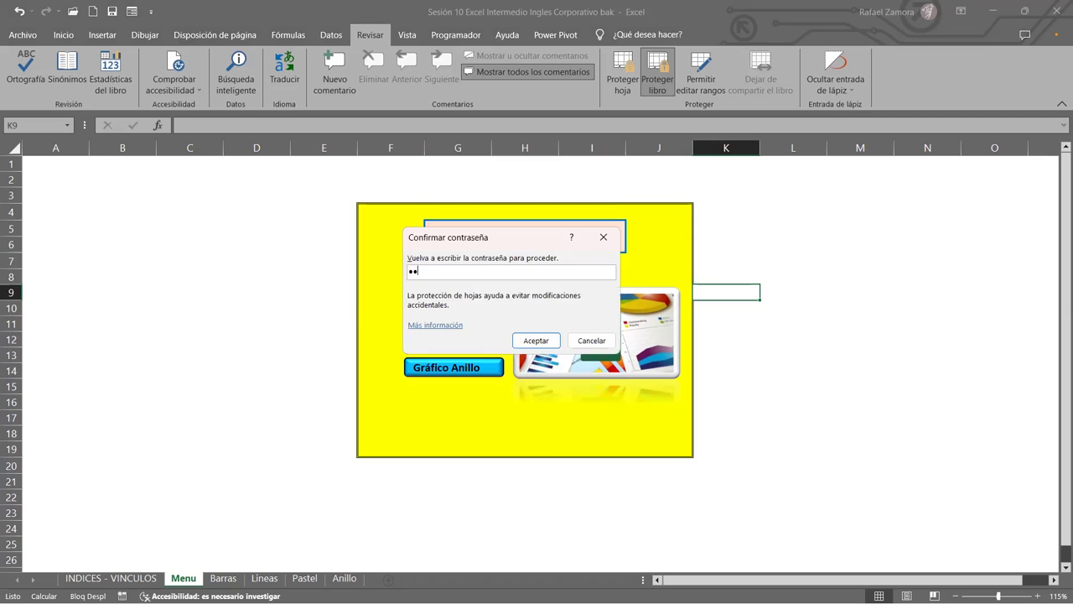
key(Return)
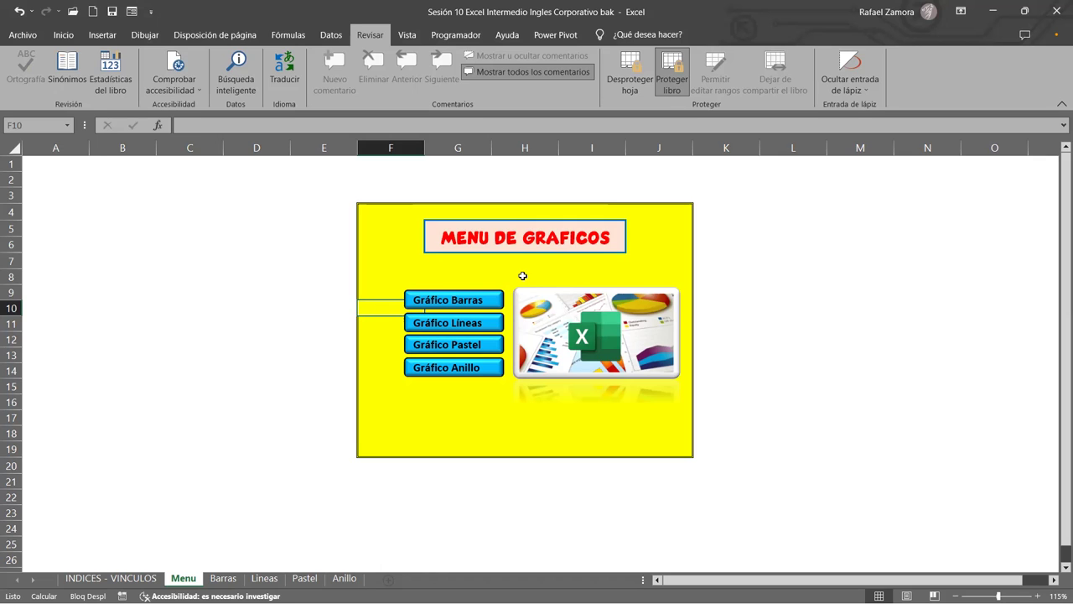
- Test the Gráfico Barras and Gráfico Anillo links and their back arrows, then switch to the Sesión 12 workbook
click(485, 302)
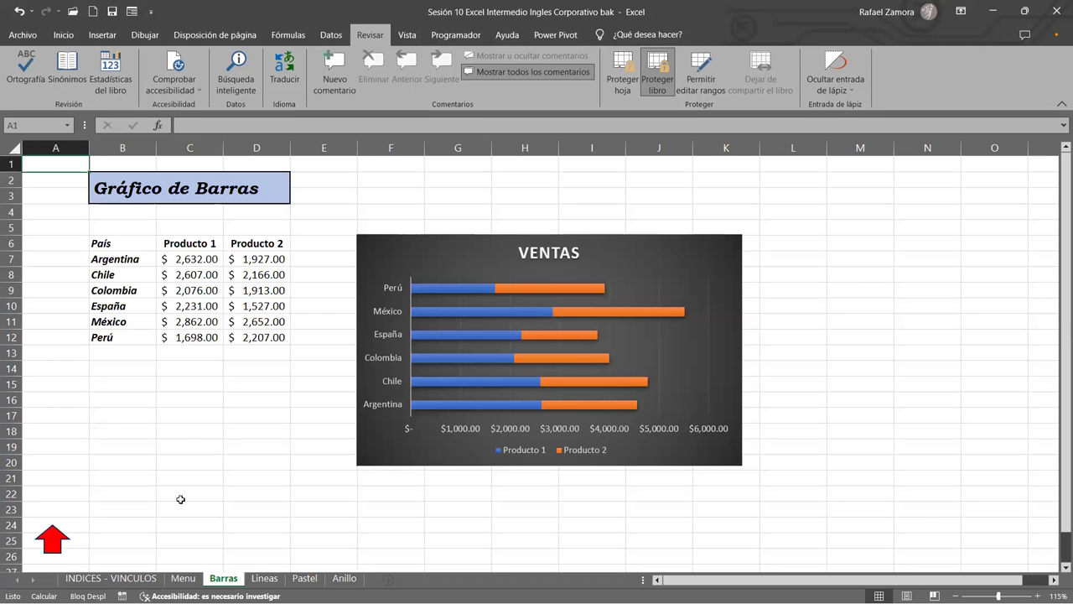
click(50, 540)
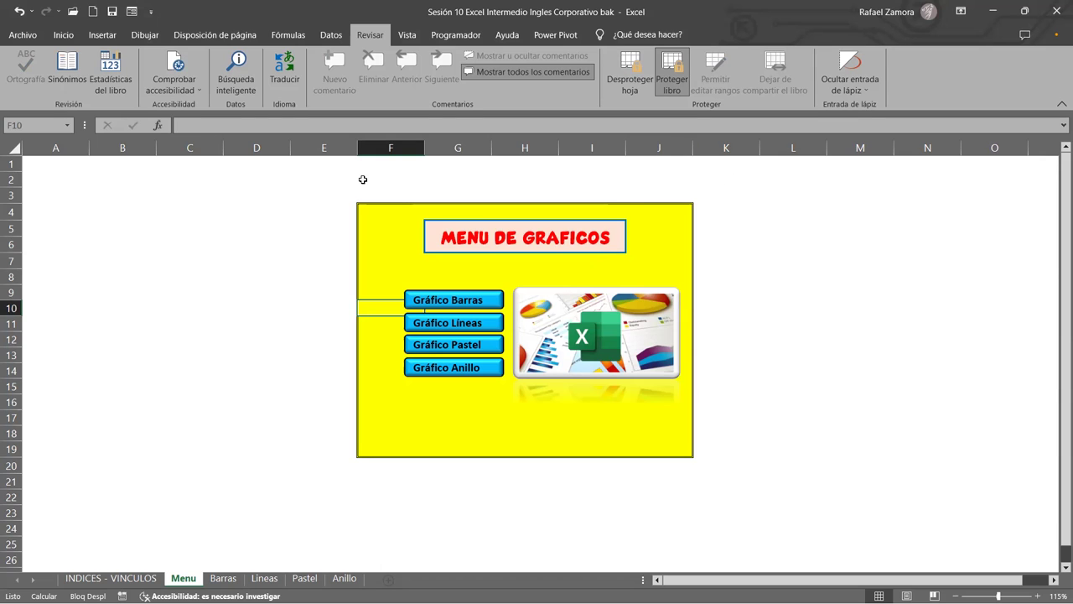
click(478, 368)
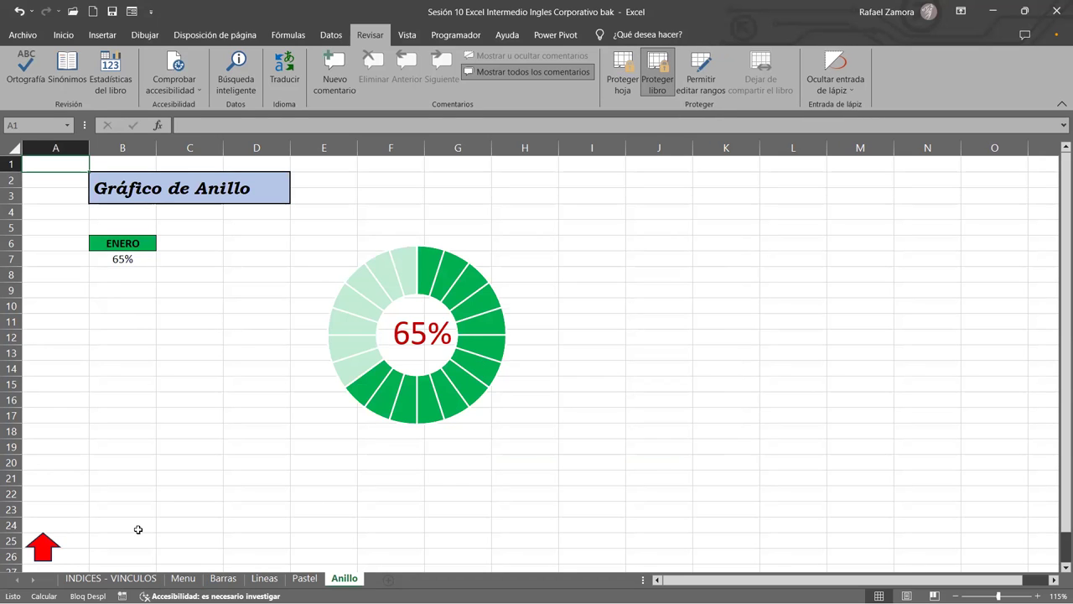
click(52, 547)
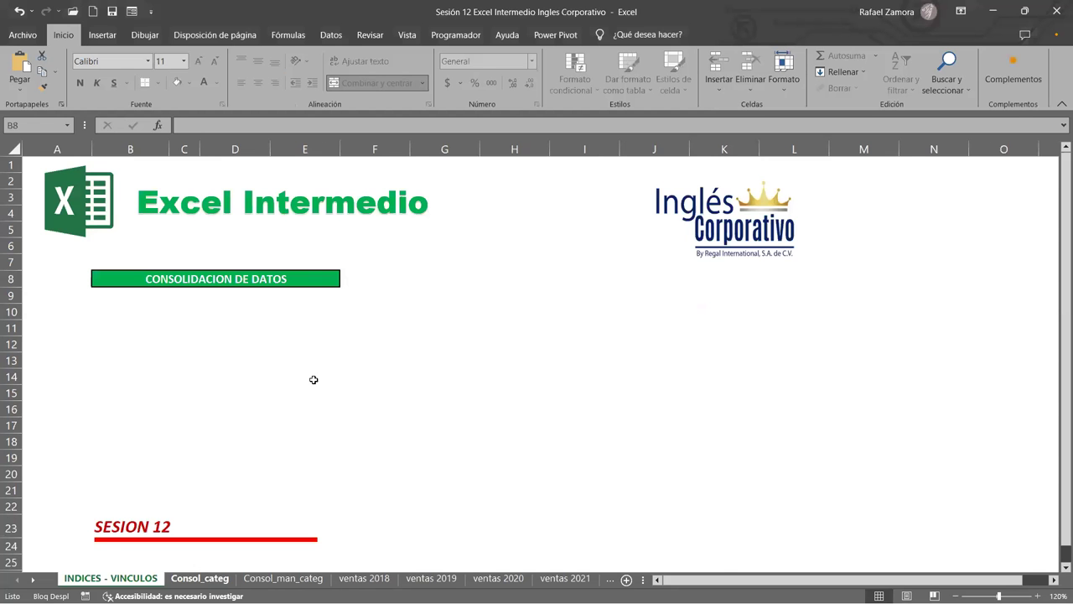
key(ctrl+Page_Down)
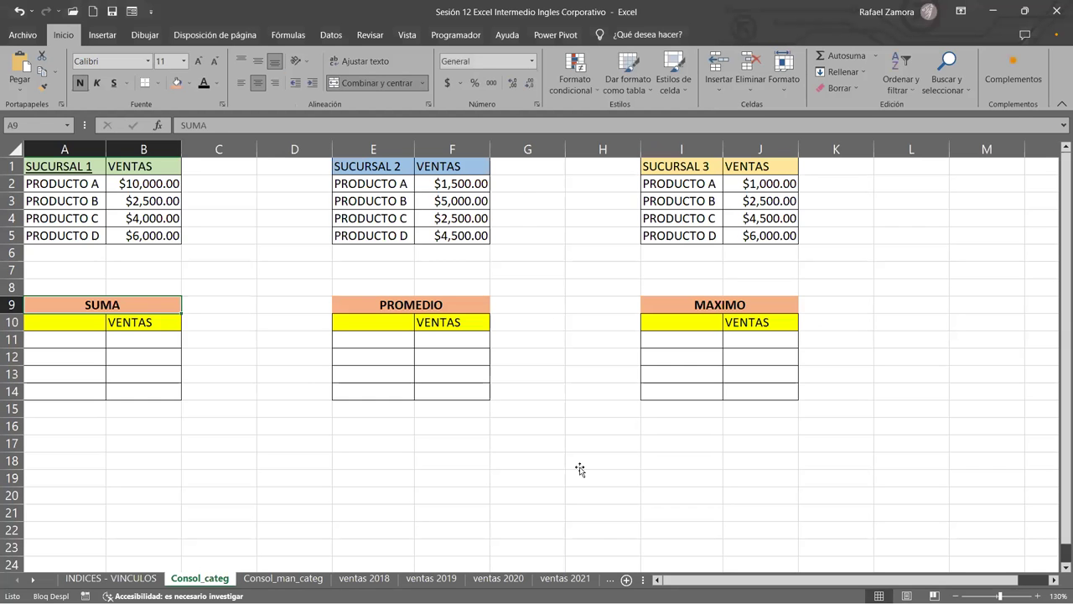
- Select empty cells such as L11 and D21 around the branch tables, then show the Datos ribbon
click(580, 465)
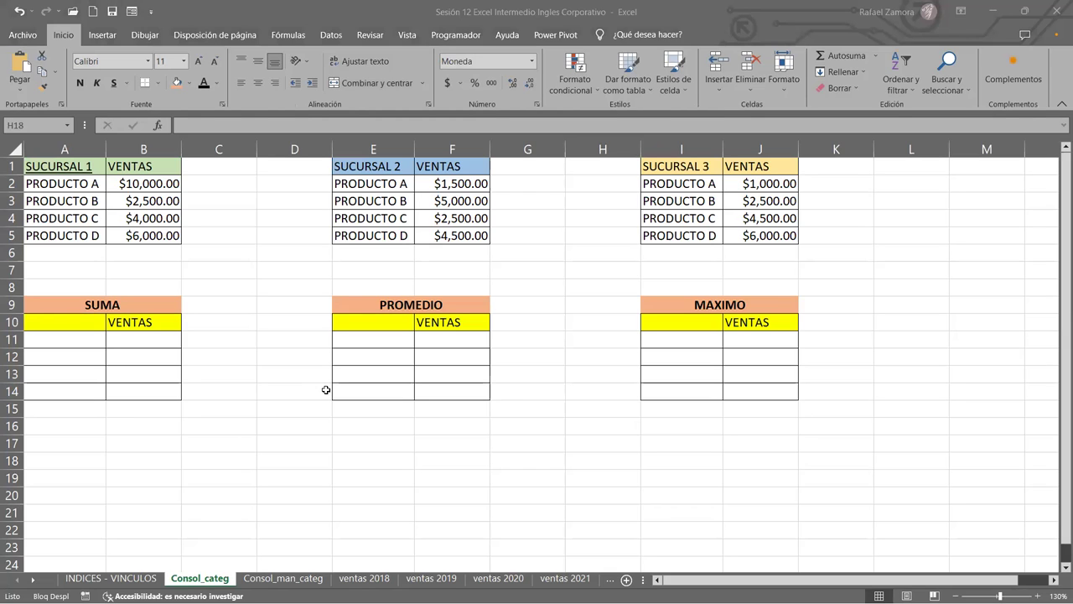
click(912, 390)
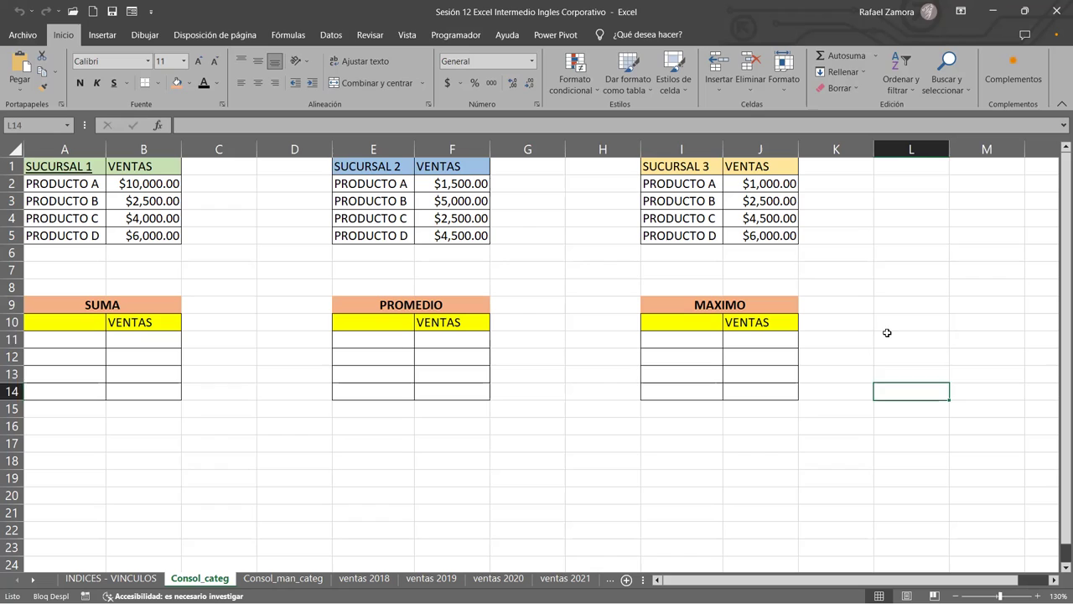
click(886, 333)
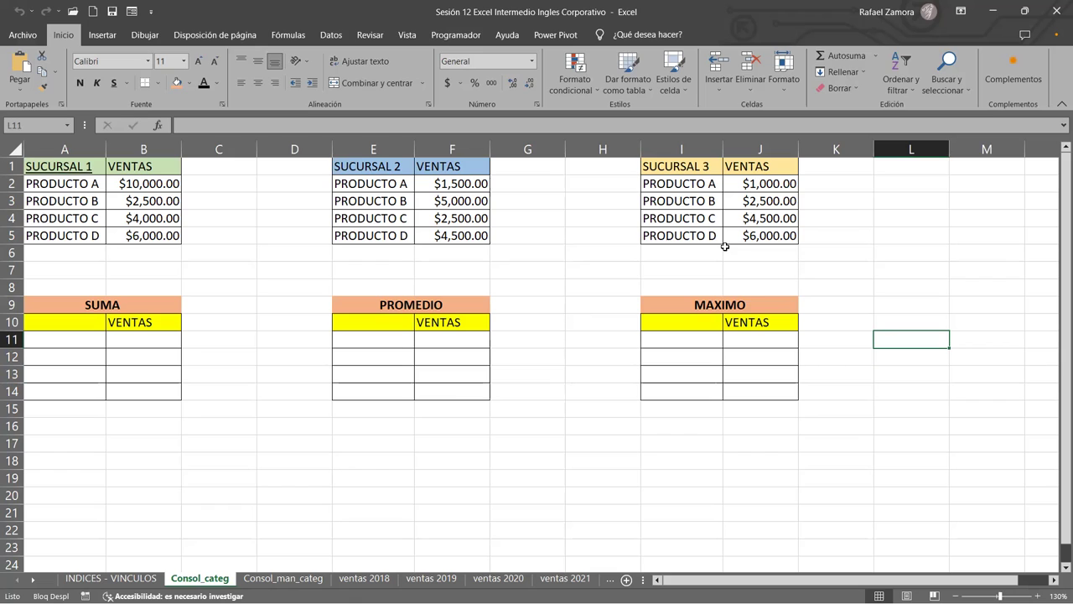
click(308, 510)
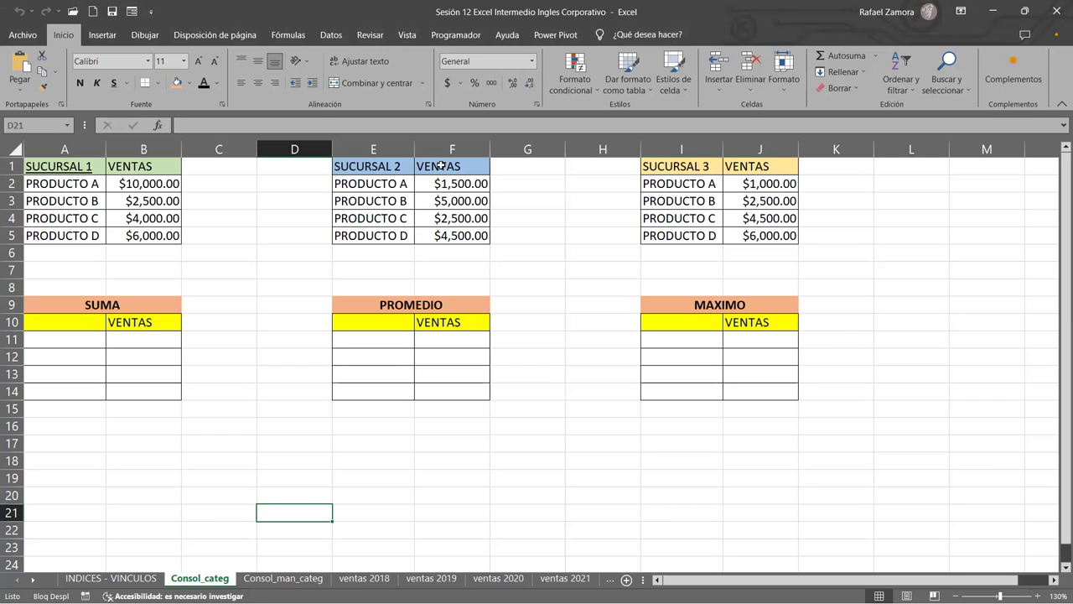
click(321, 36)
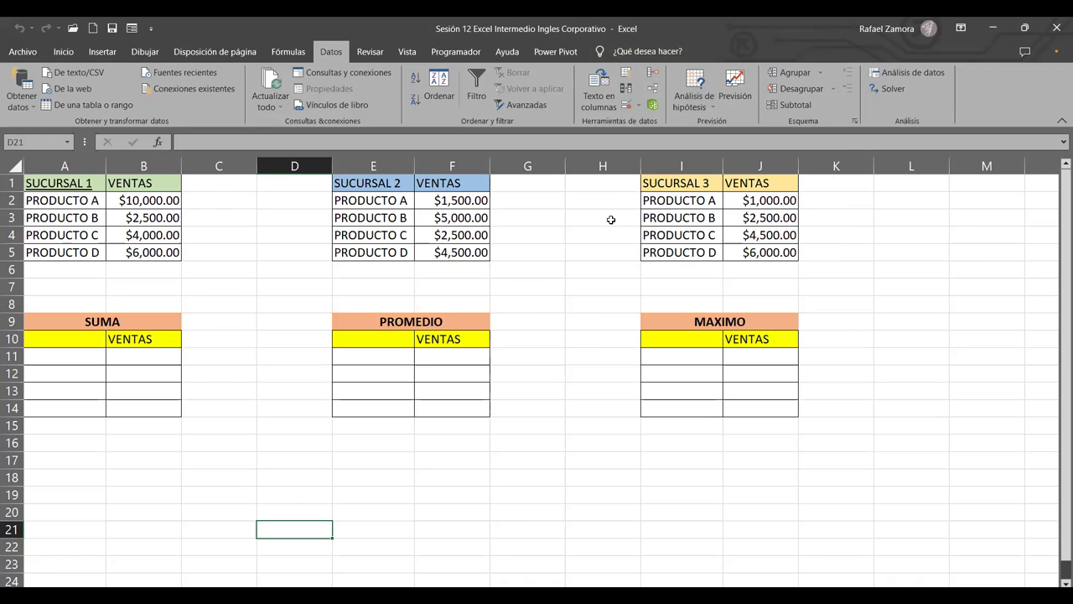
- Make the first SUMA result cell B11 the destination and open the Consolidar dialog
click(432, 392)
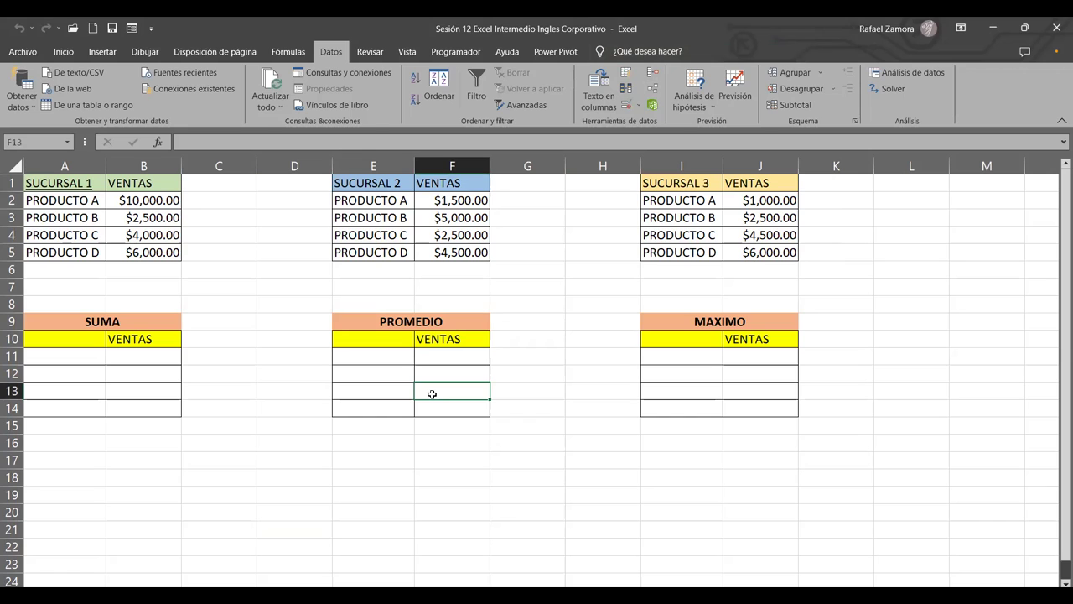
click(1014, 398)
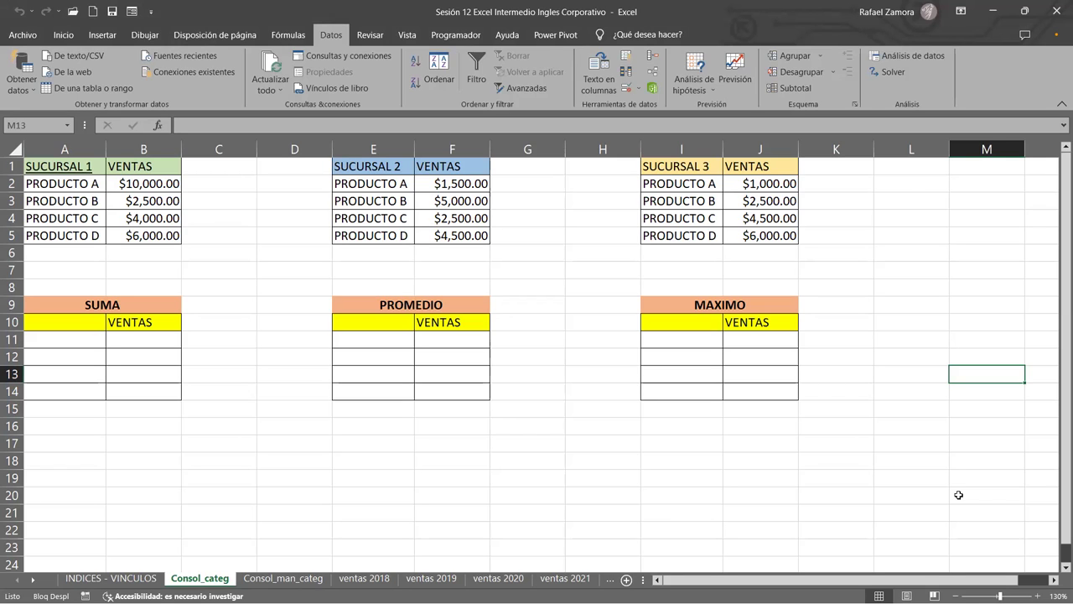
click(165, 198)
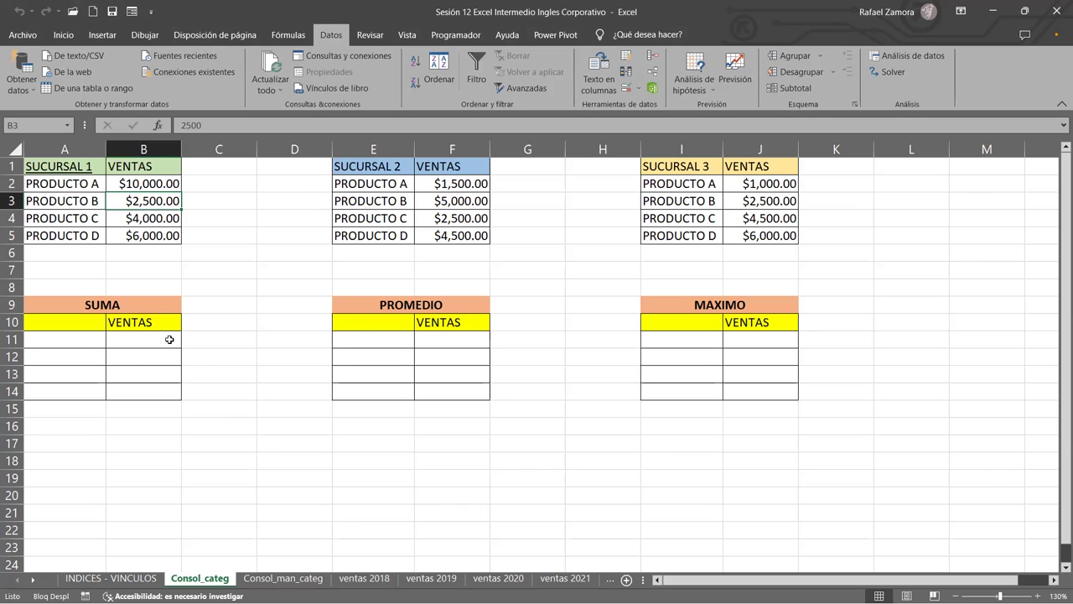
click(170, 339)
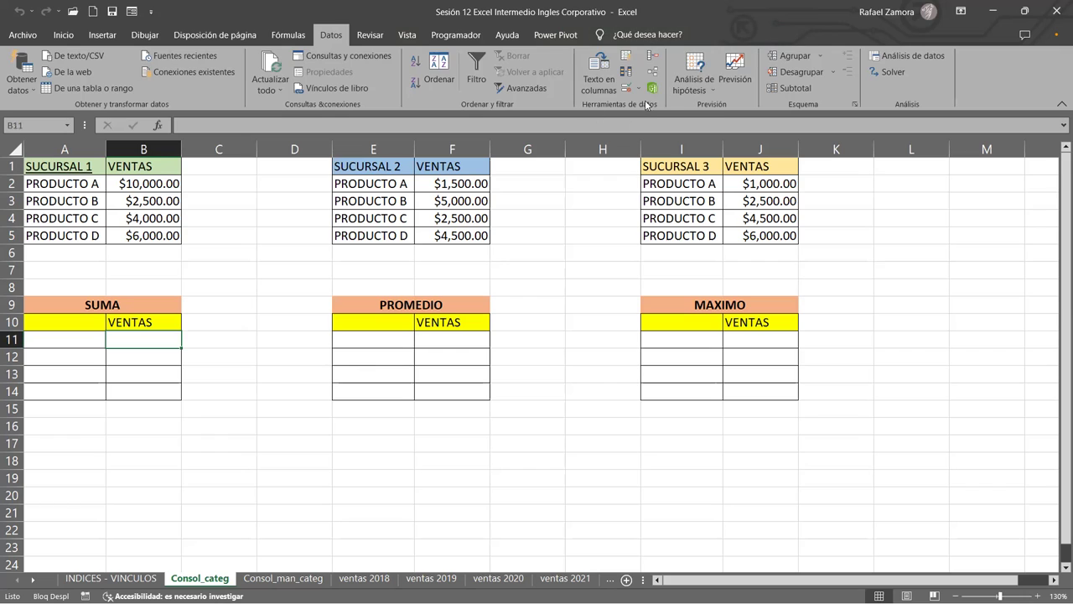
click(652, 57)
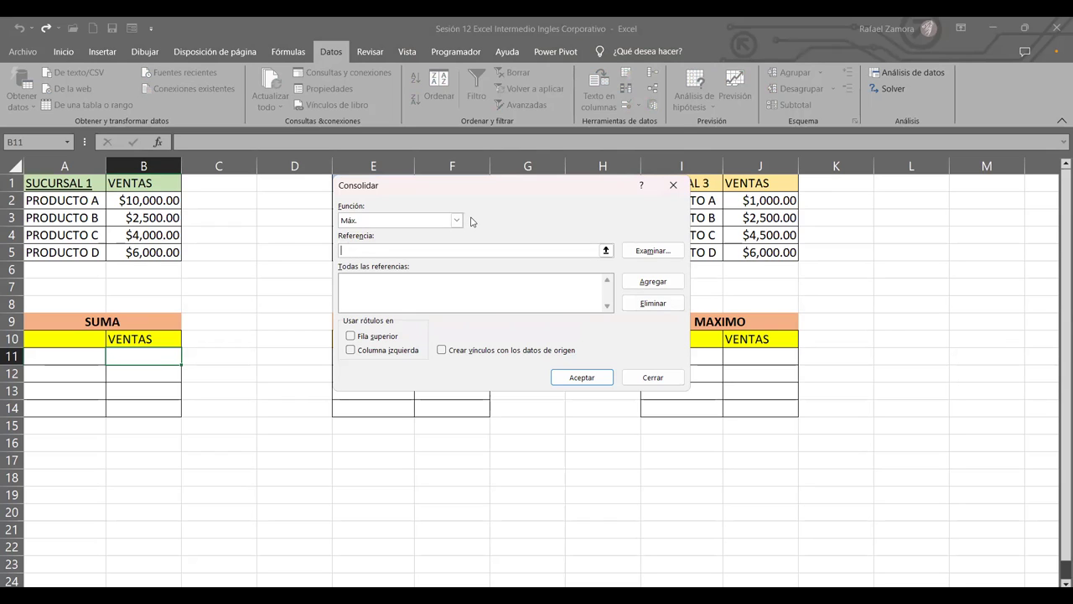
- Change the Consolidar function from Máx. to Recuento after briefly trying Promedio
click(455, 222)
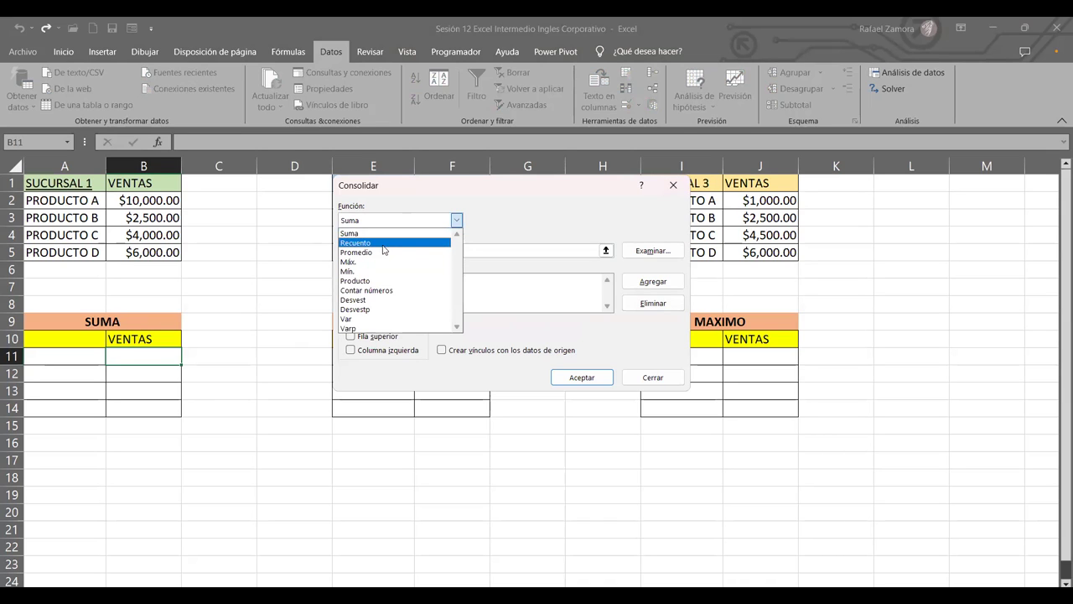
click(381, 252)
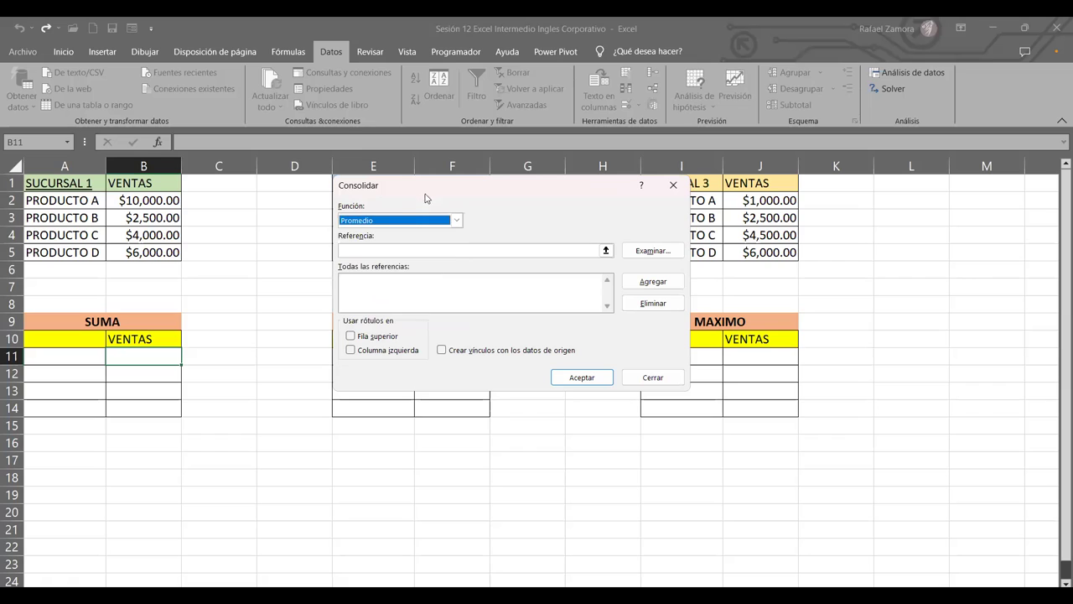
click(409, 222)
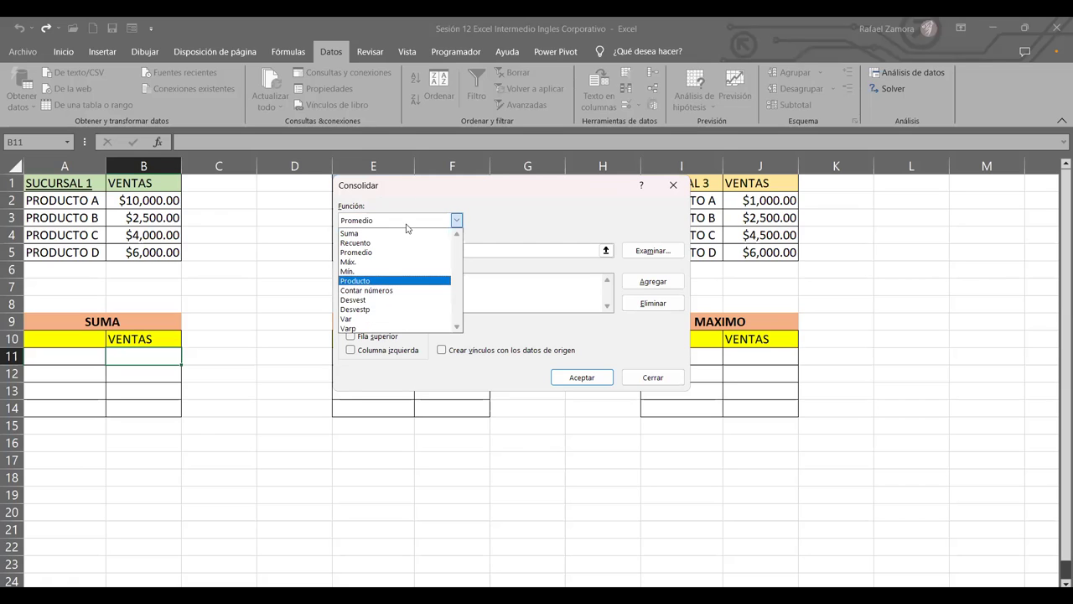
click(385, 243)
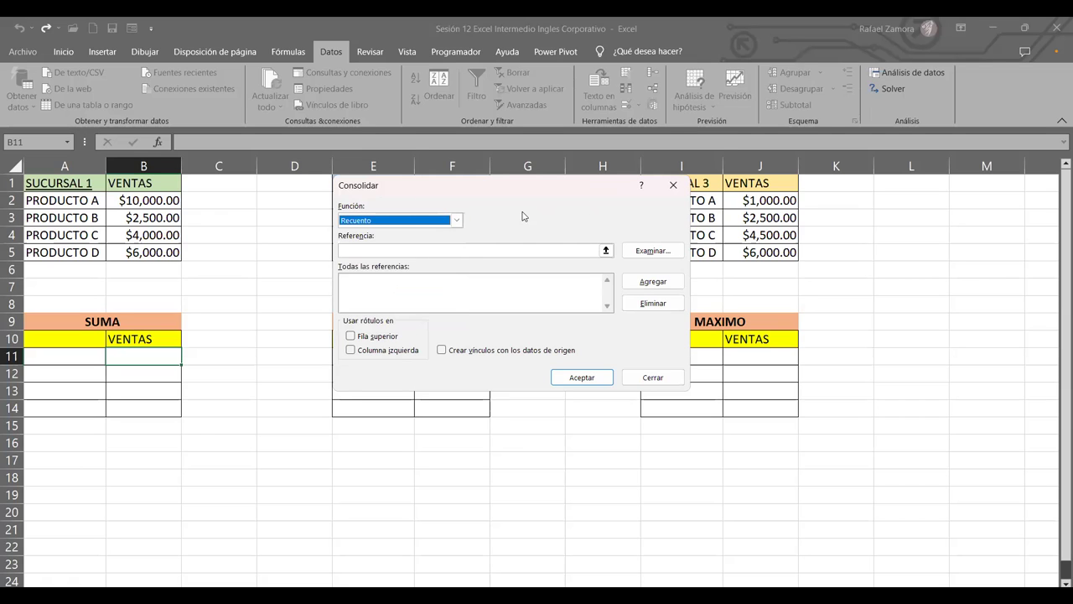
click(402, 250)
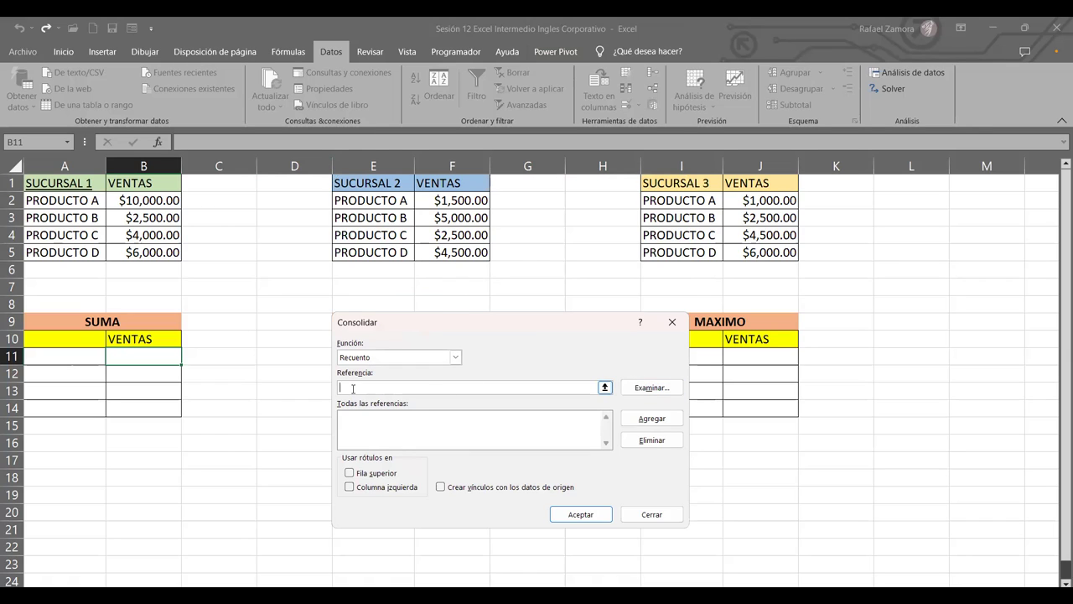
- Add Consol_categ cells B2, F2 and J2 as the three consolidation references
click(123, 199)
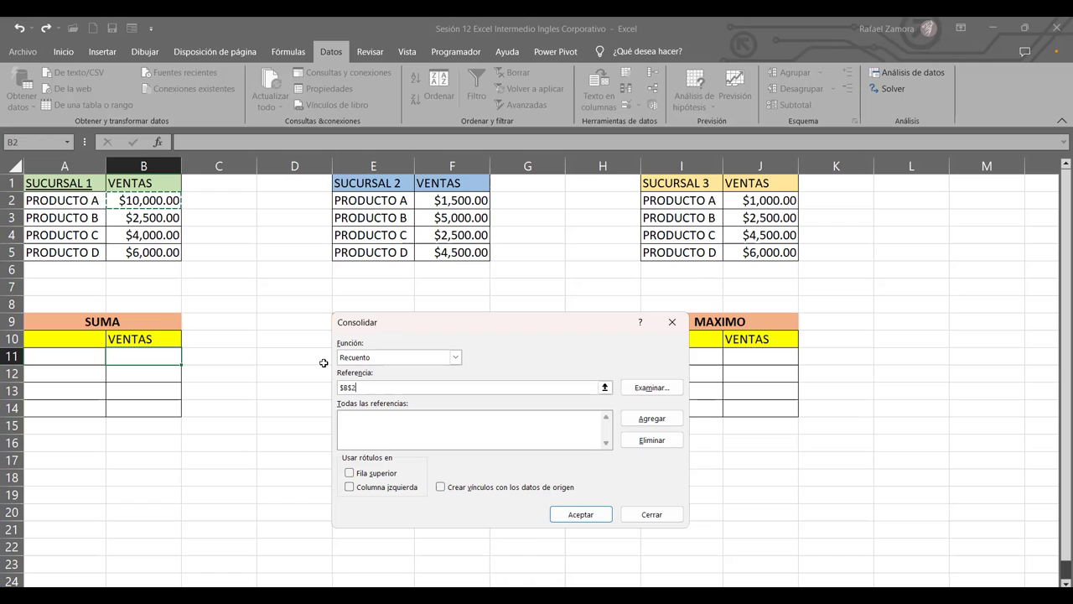
click(671, 420)
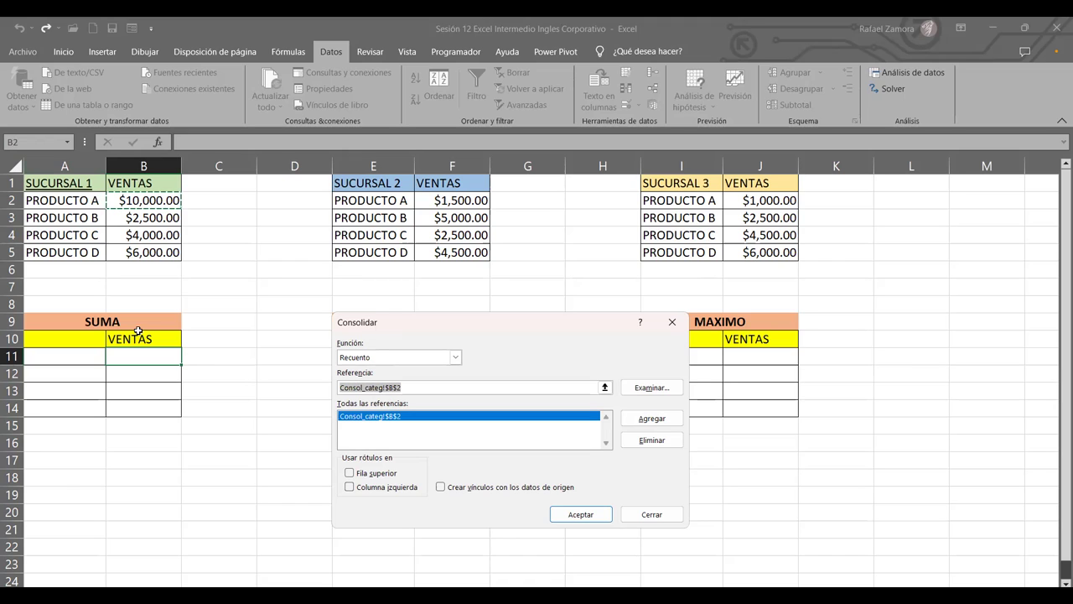
click(411, 180)
click(467, 198)
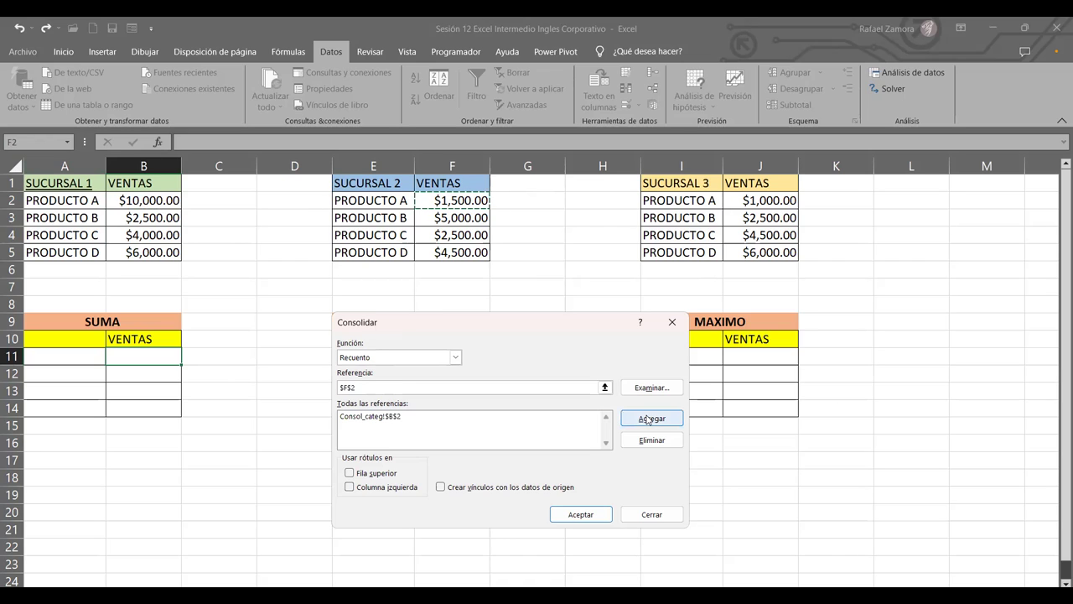
click(673, 416)
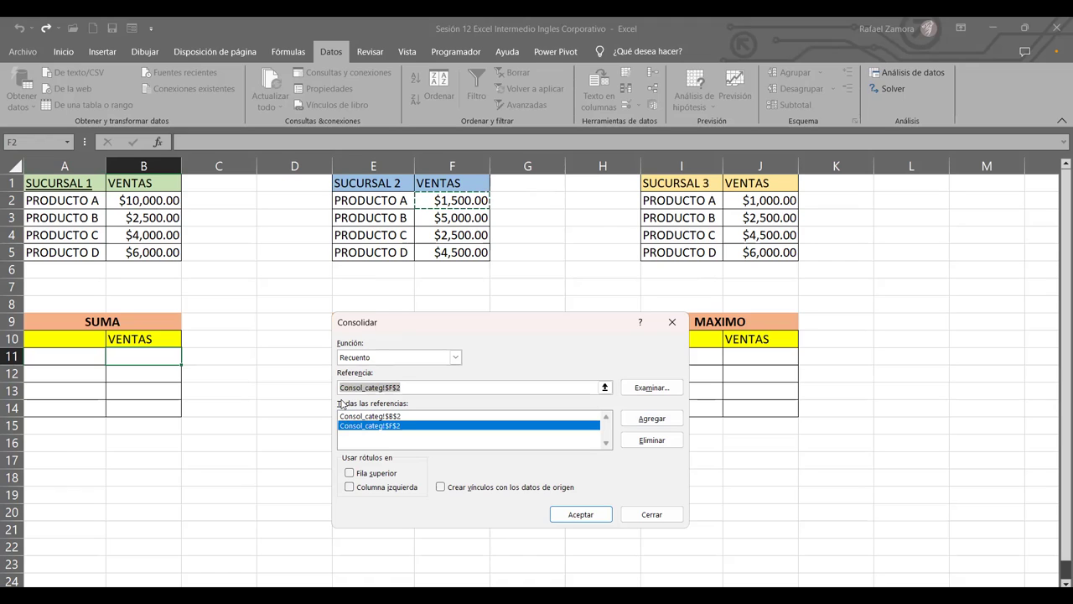
click(772, 202)
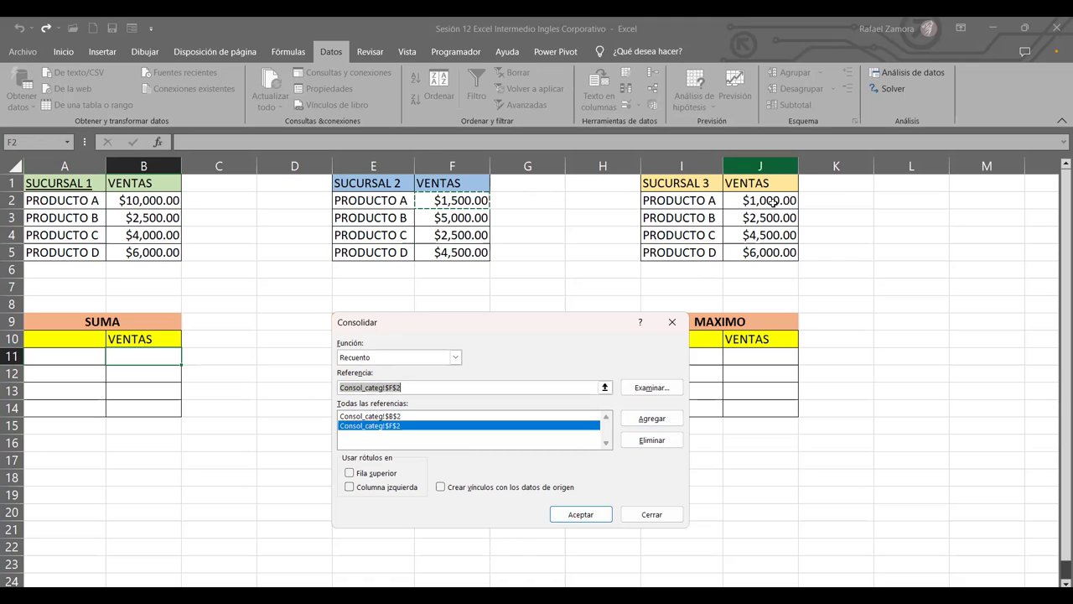
click(769, 200)
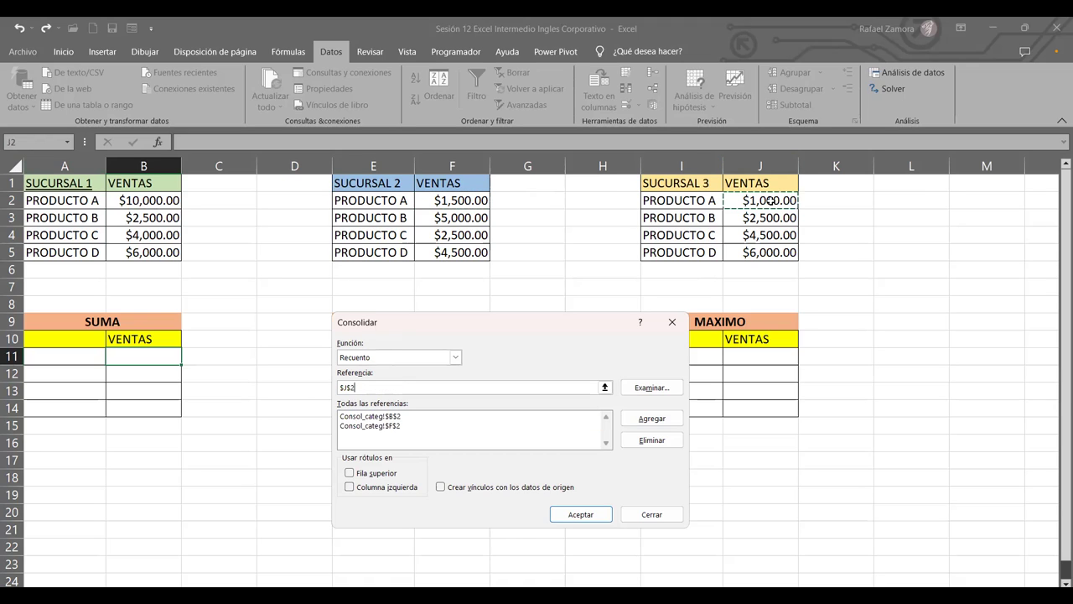
click(648, 420)
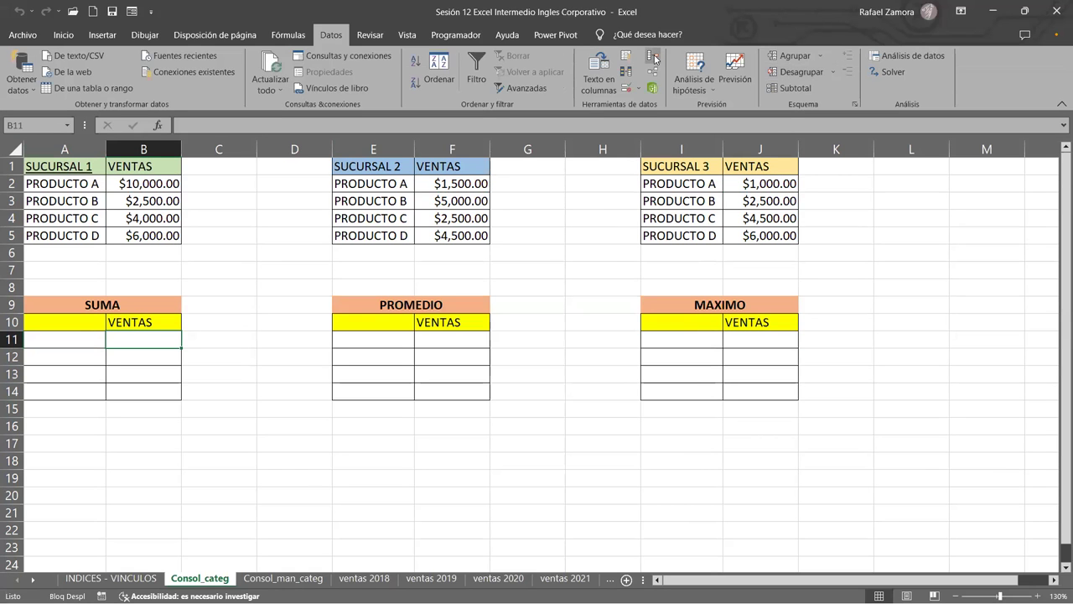
click(654, 57)
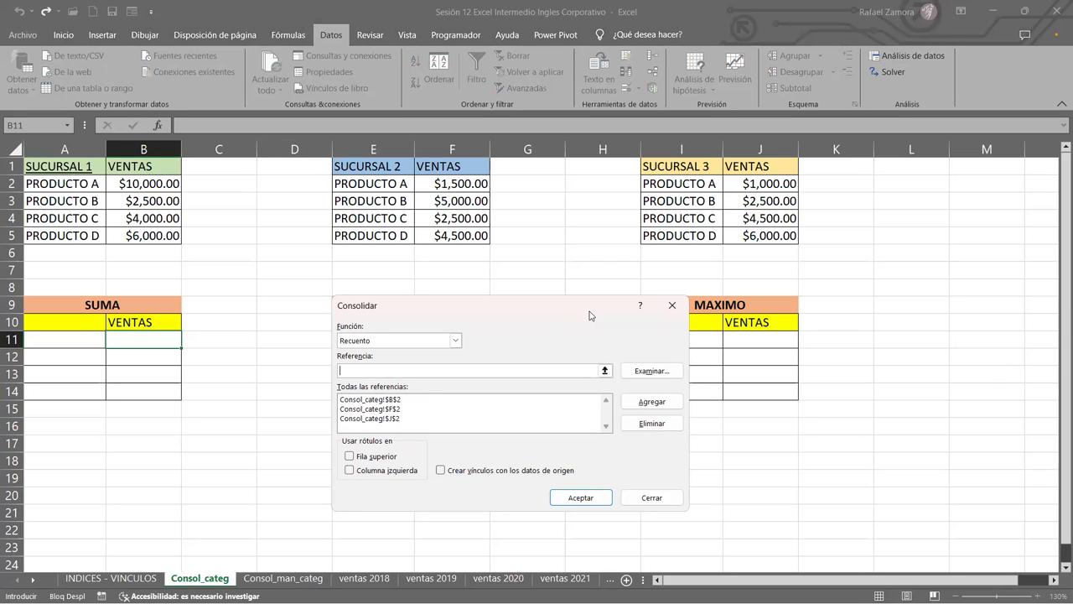
- Run the Recuento consolidation so B11 shows $3.00, then reopen Consolidar
click(450, 181)
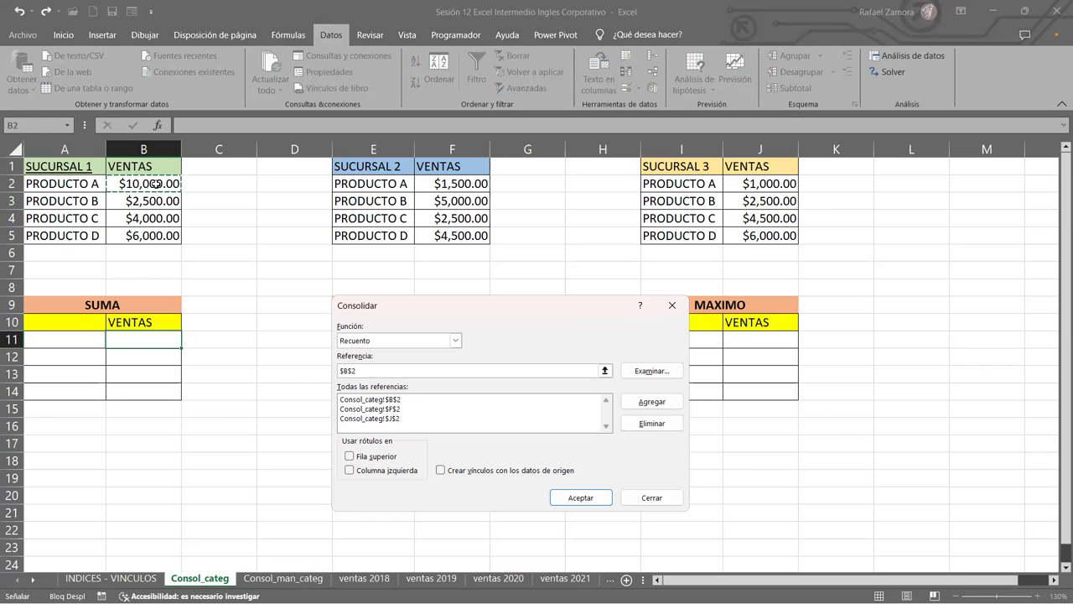
click(143, 199)
click(449, 181)
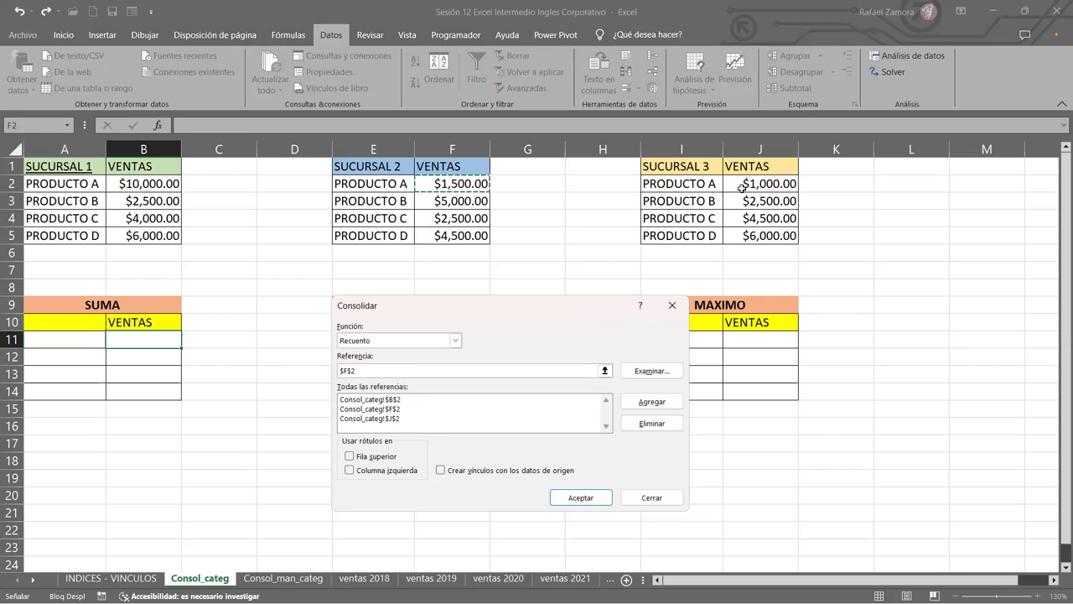
click(783, 180)
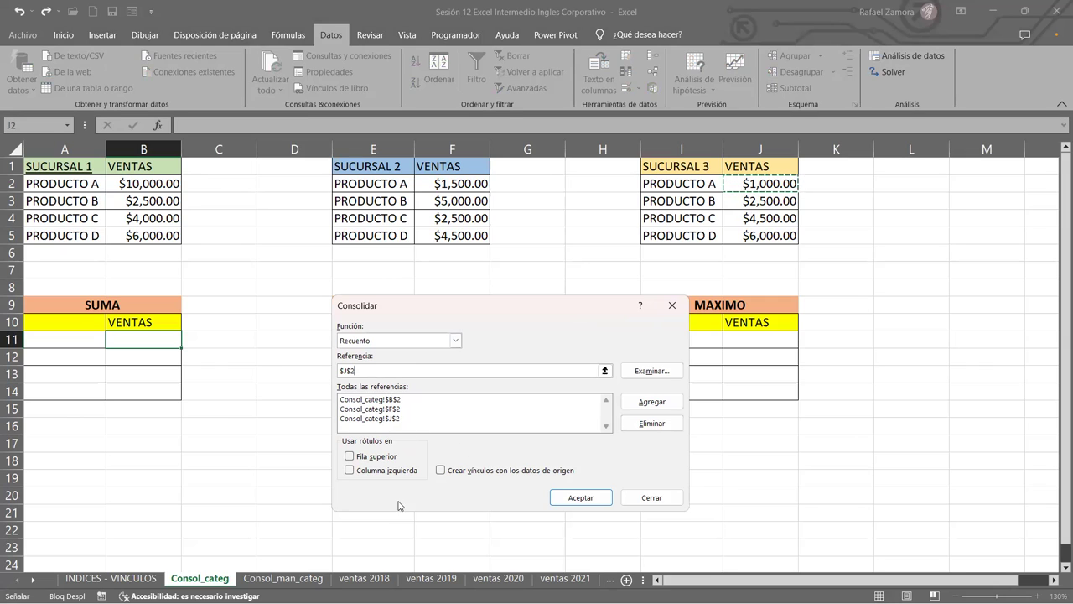
click(591, 498)
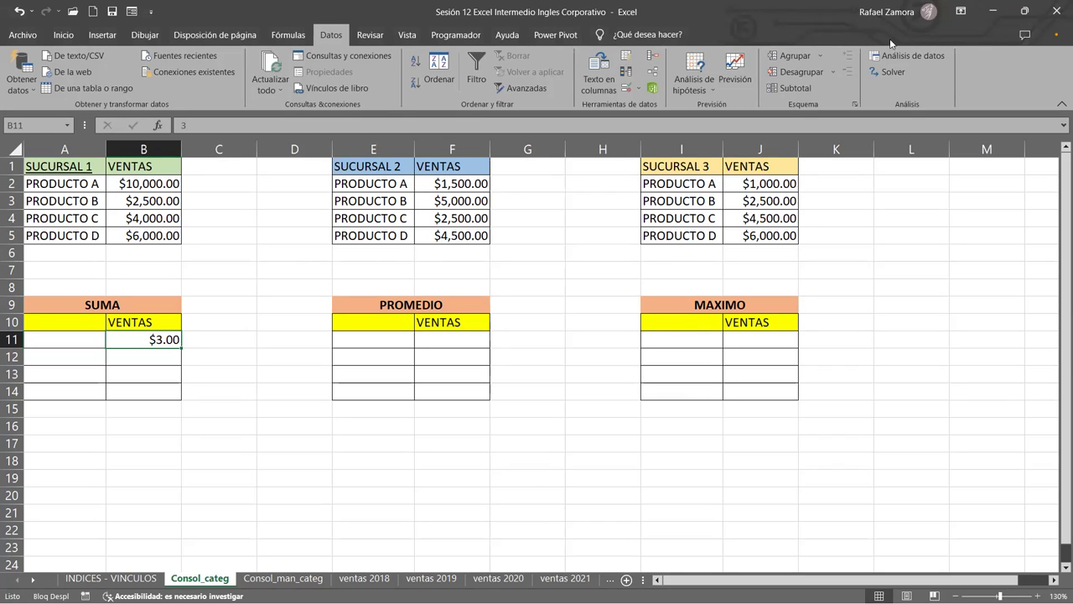
click(654, 56)
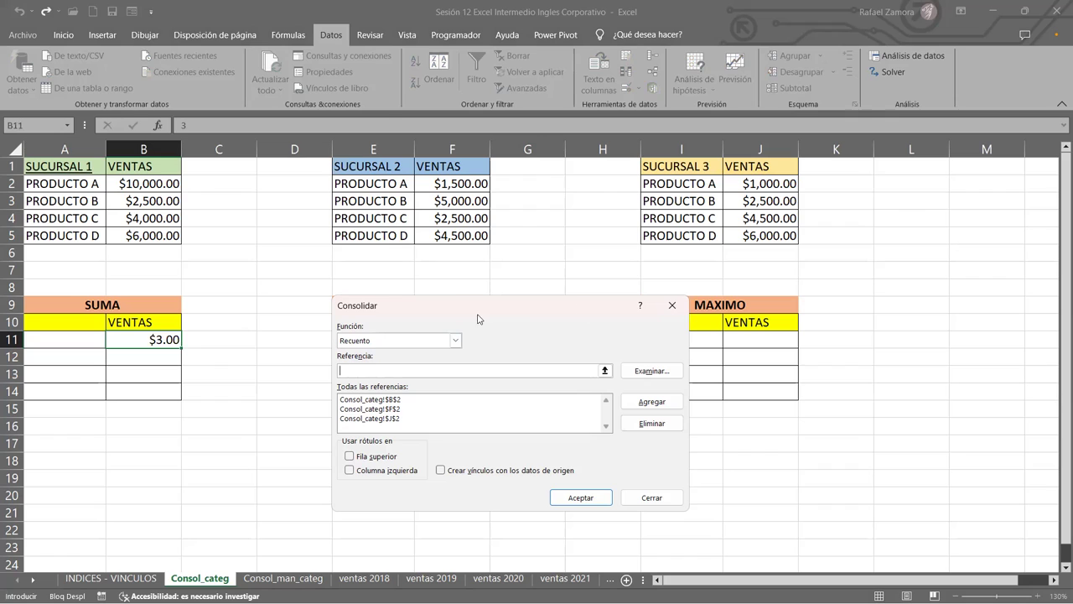
- Switch the Consolidar function to Suma and apply it, giving $12,500.00 in B11
click(457, 341)
click(348, 354)
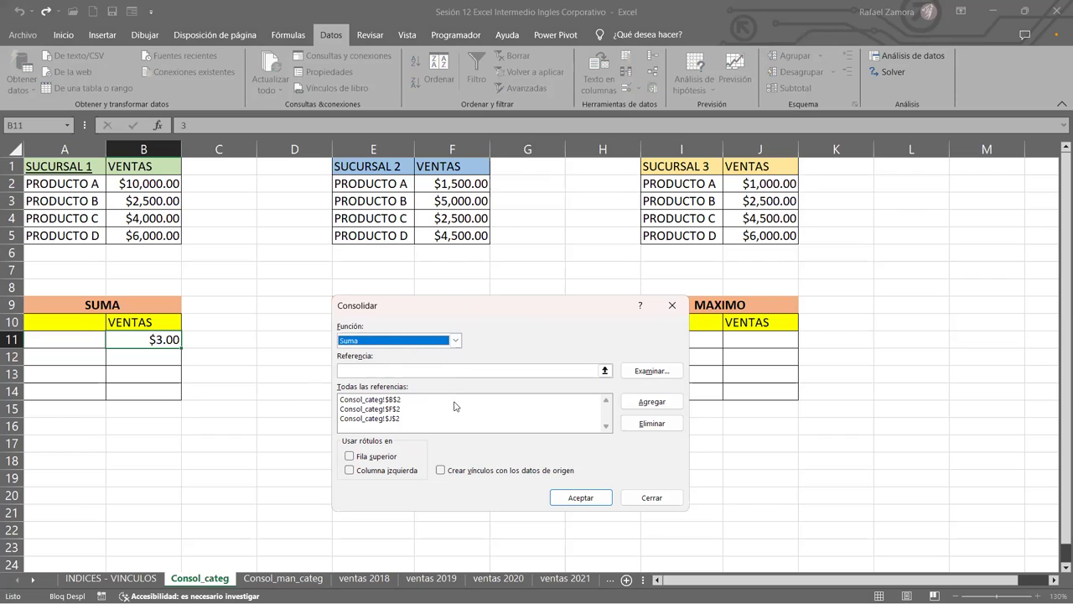
click(593, 500)
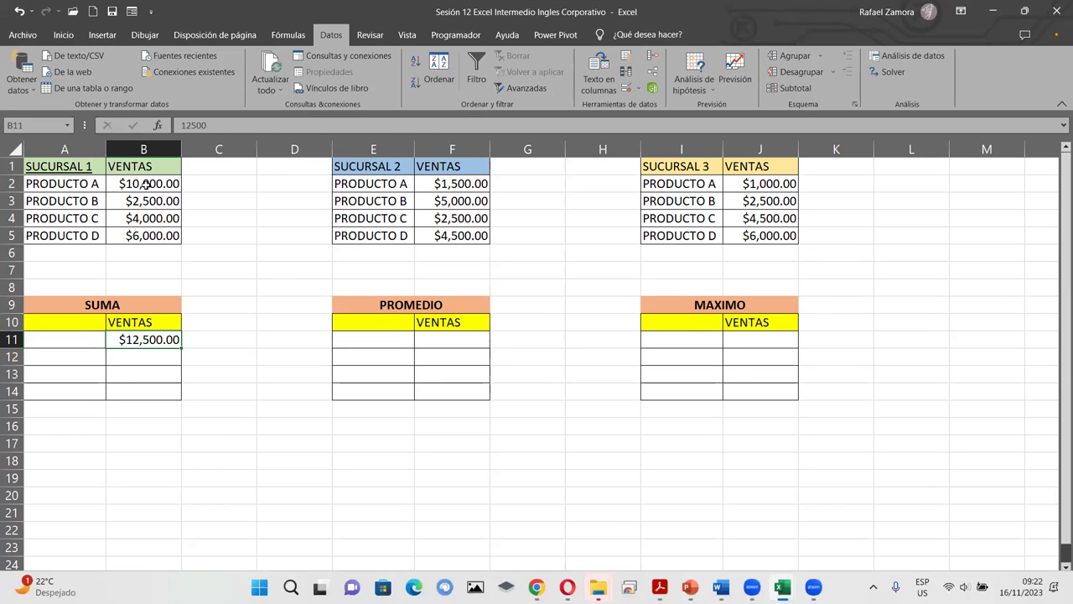
click(145, 185)
ctrl+click(443, 185)
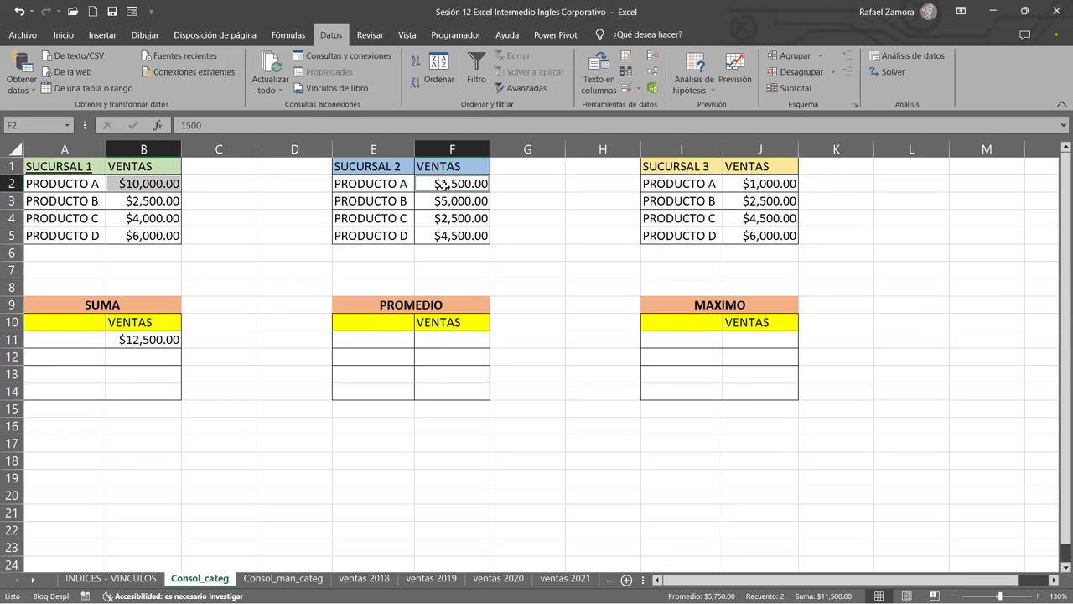
ctrl+click(787, 185)
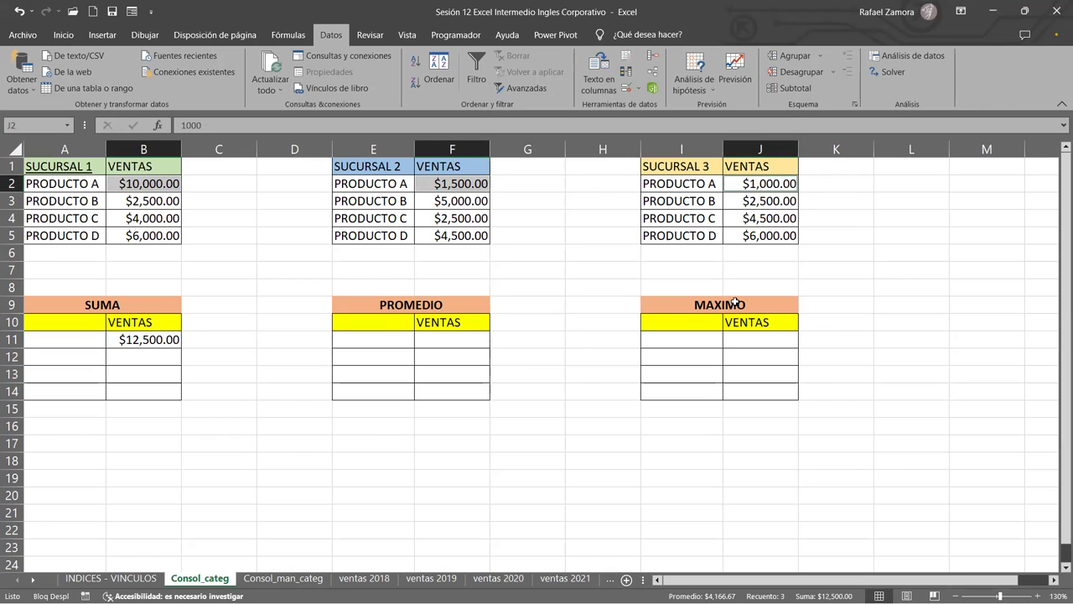
click(171, 340)
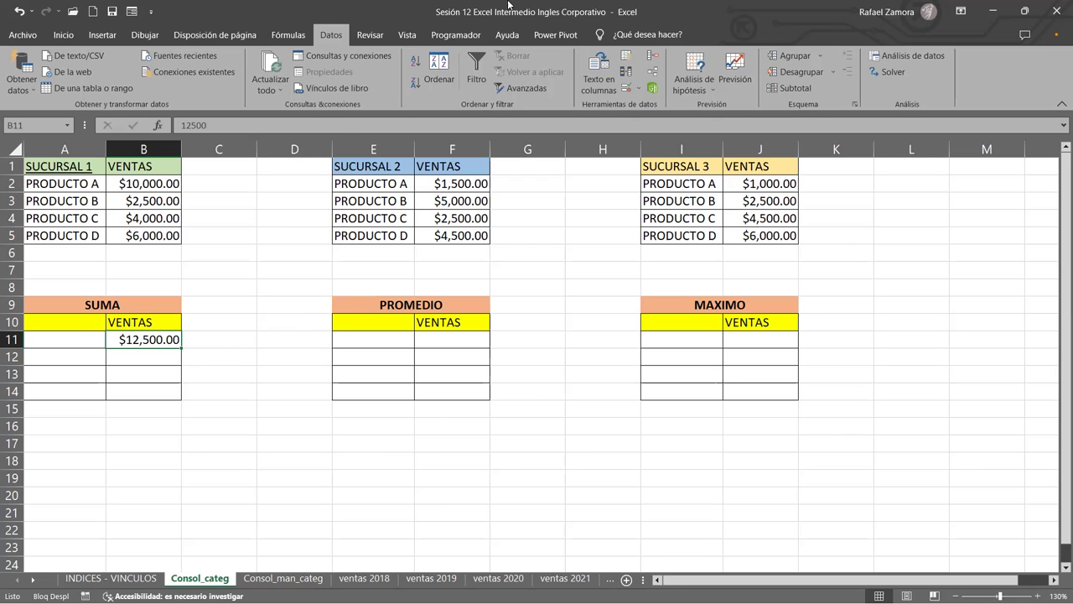
- Reopen Consolidar and delete the B2, F2 and J2 references from Todas las referencias
click(653, 55)
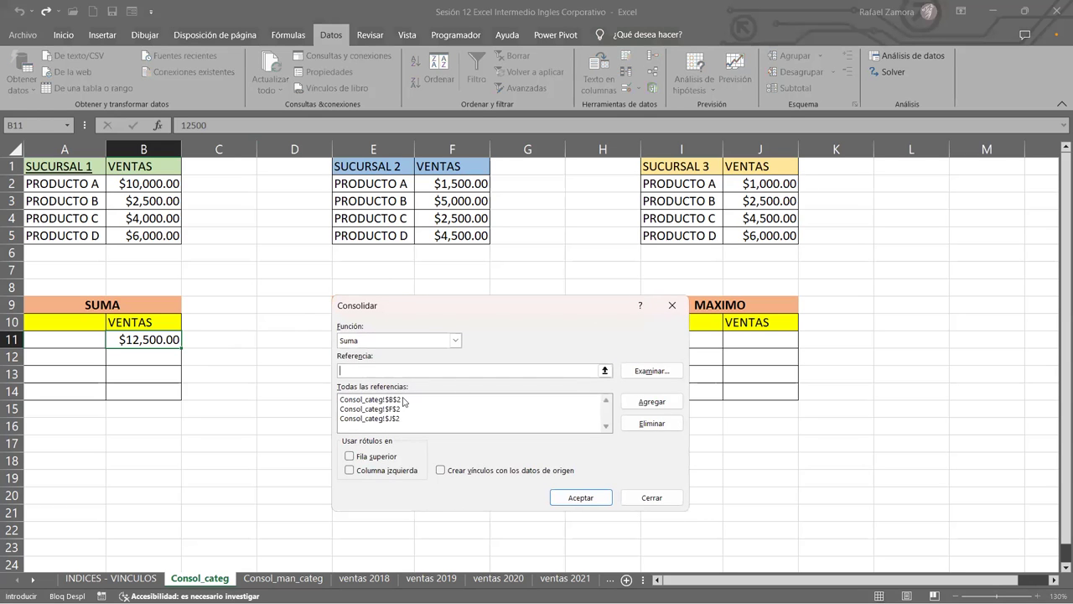
click(393, 400)
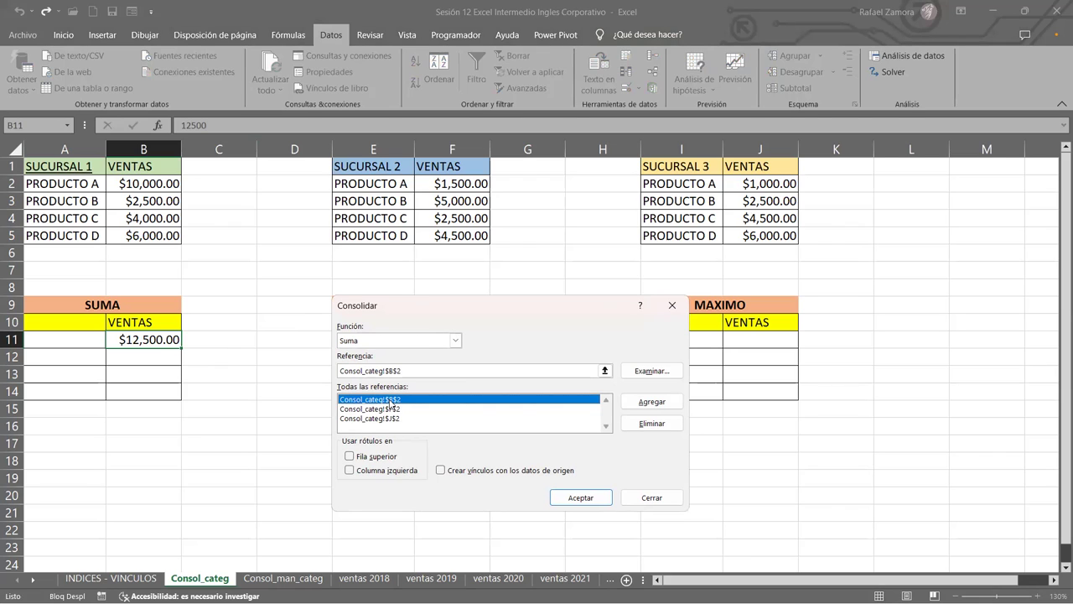
click(650, 425)
click(657, 425)
click(652, 426)
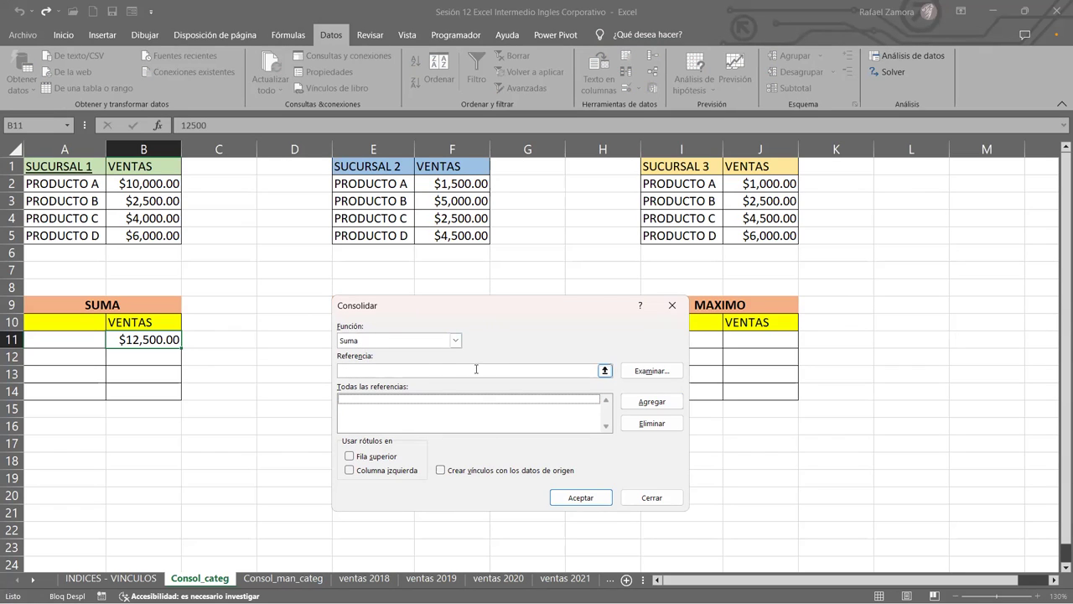
click(400, 368)
click(391, 372)
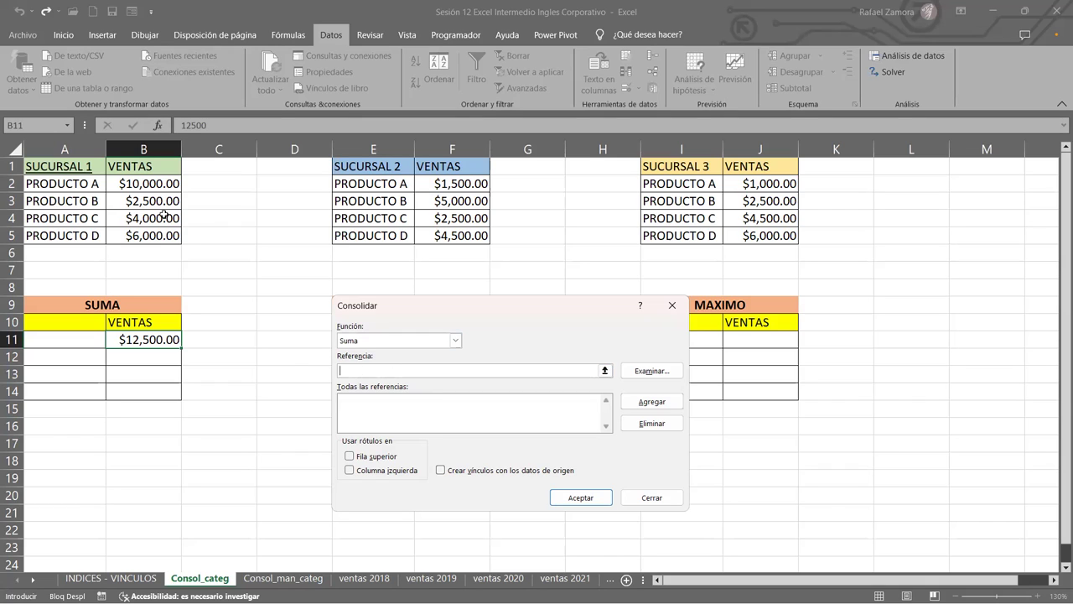
- Add B2:B5, F2:F5 and J2:J5 as references and sum them into B11:B14
click(152, 186)
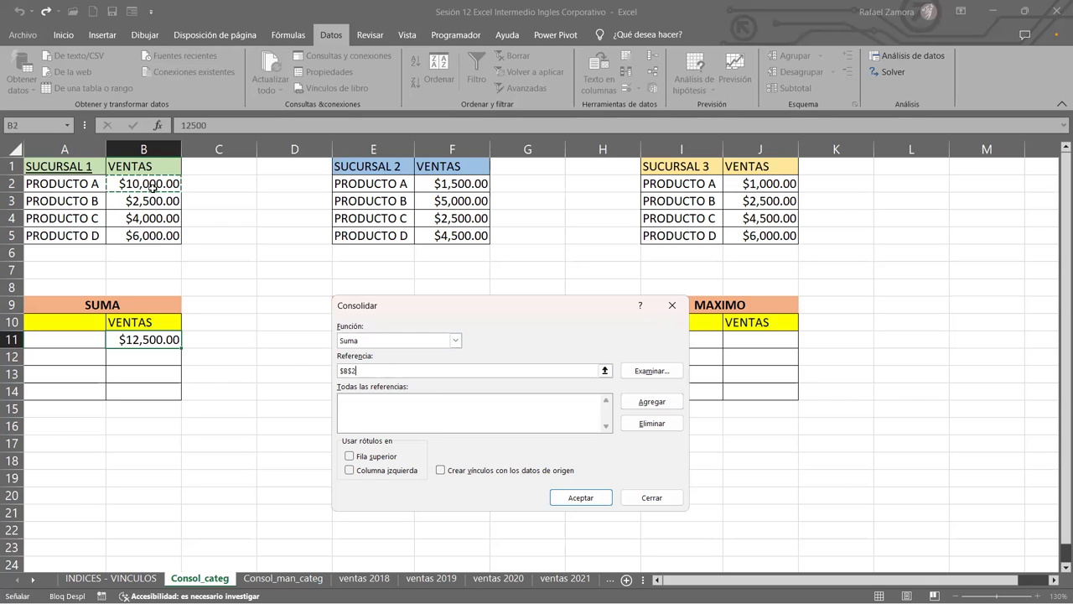
shift+click(143, 232)
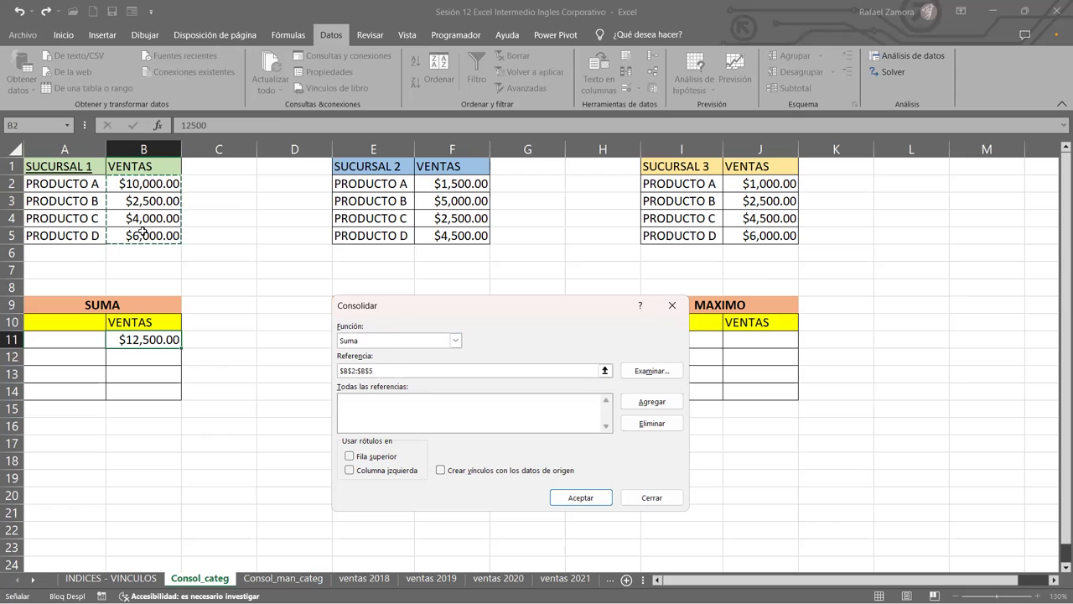
click(657, 403)
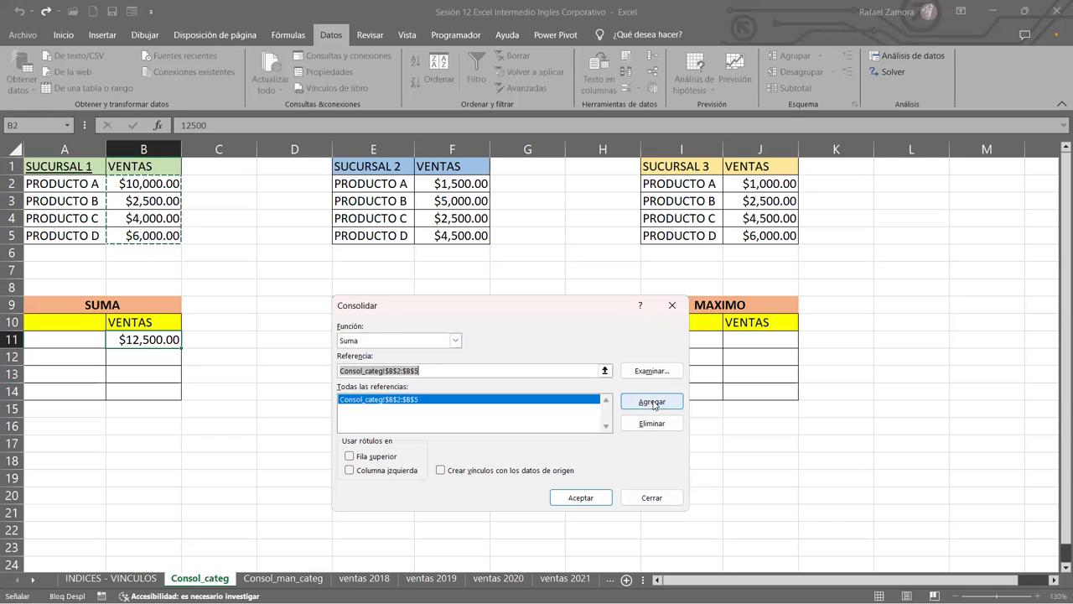
click(470, 183)
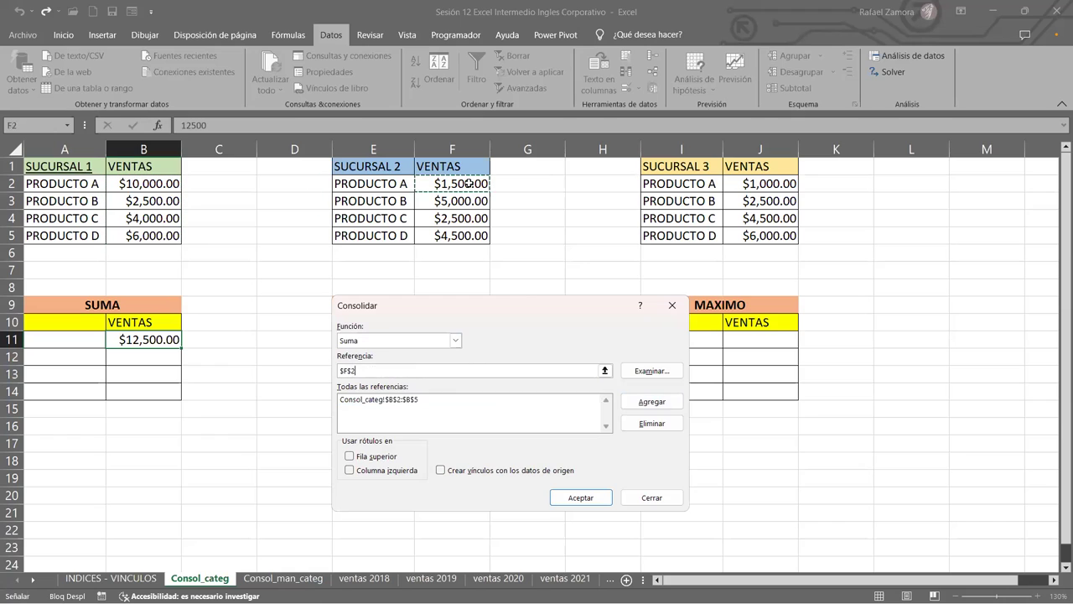
shift+click(467, 236)
click(648, 403)
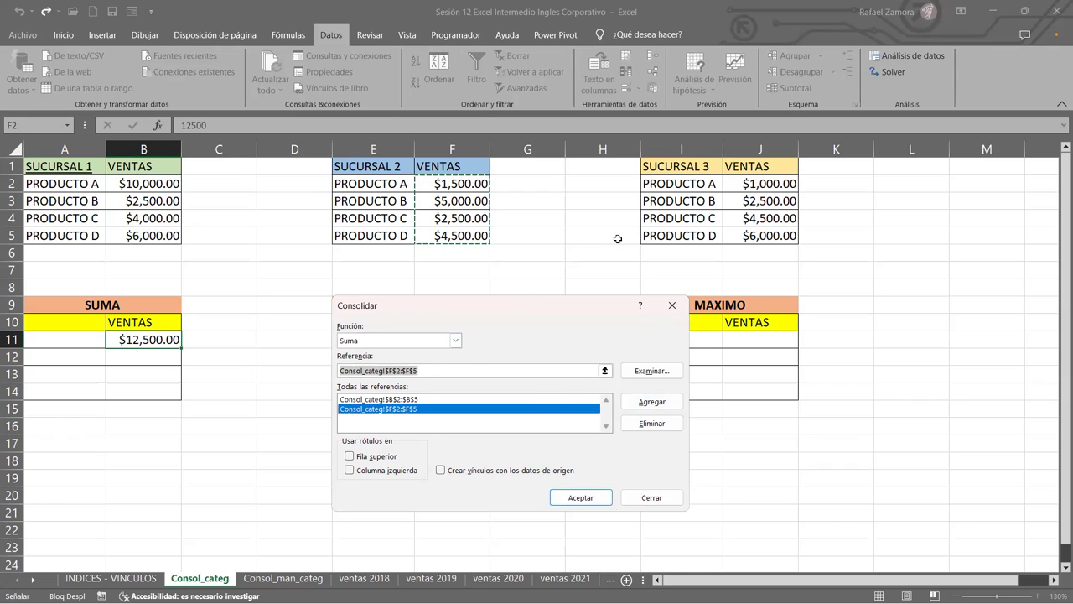
click(751, 185)
shift+click(751, 236)
click(652, 402)
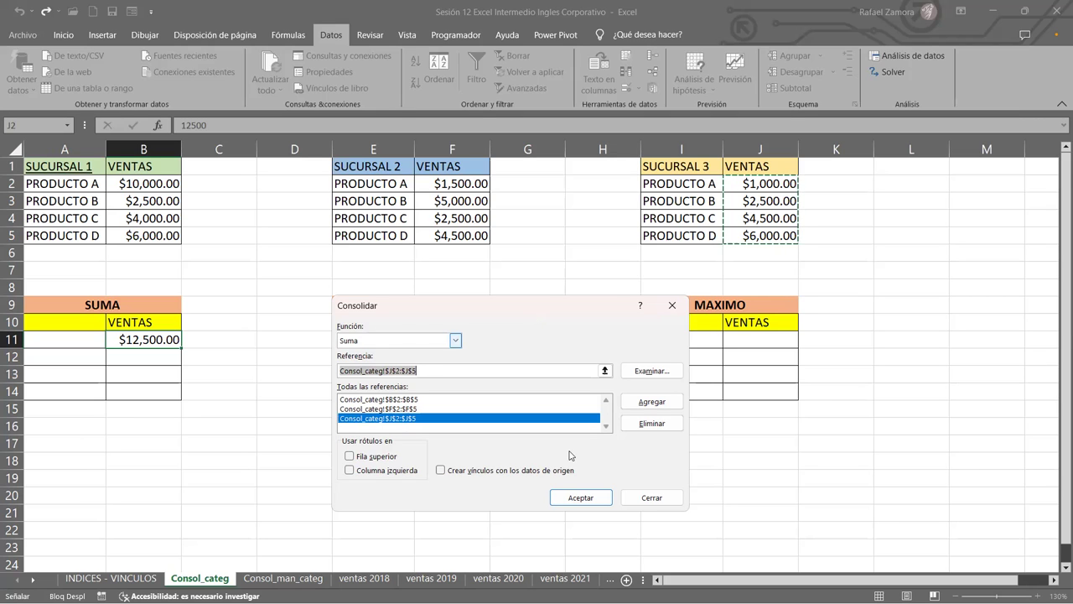
click(584, 496)
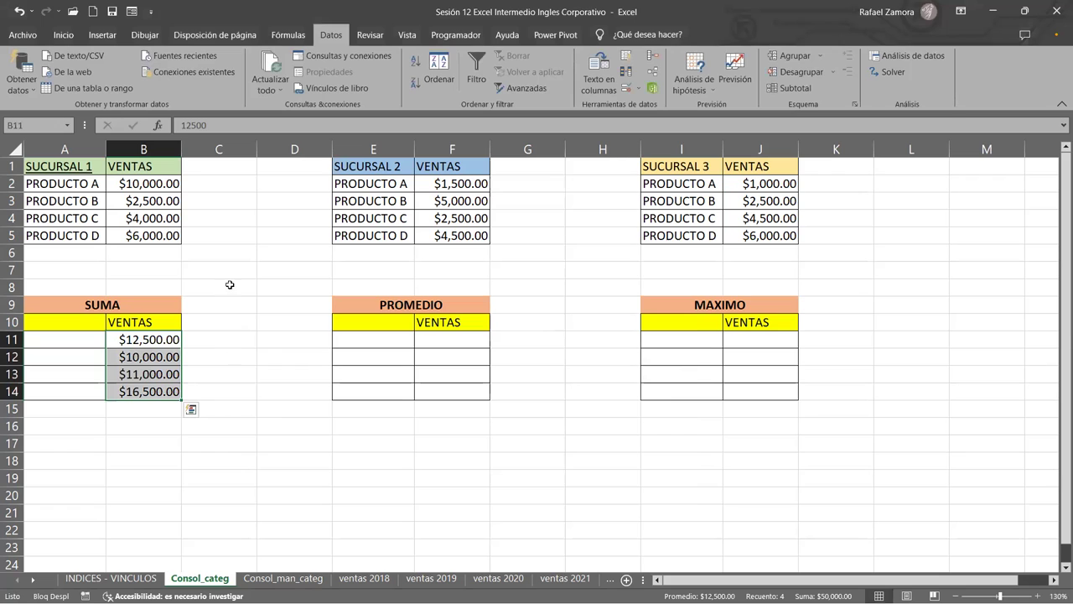
click(164, 341)
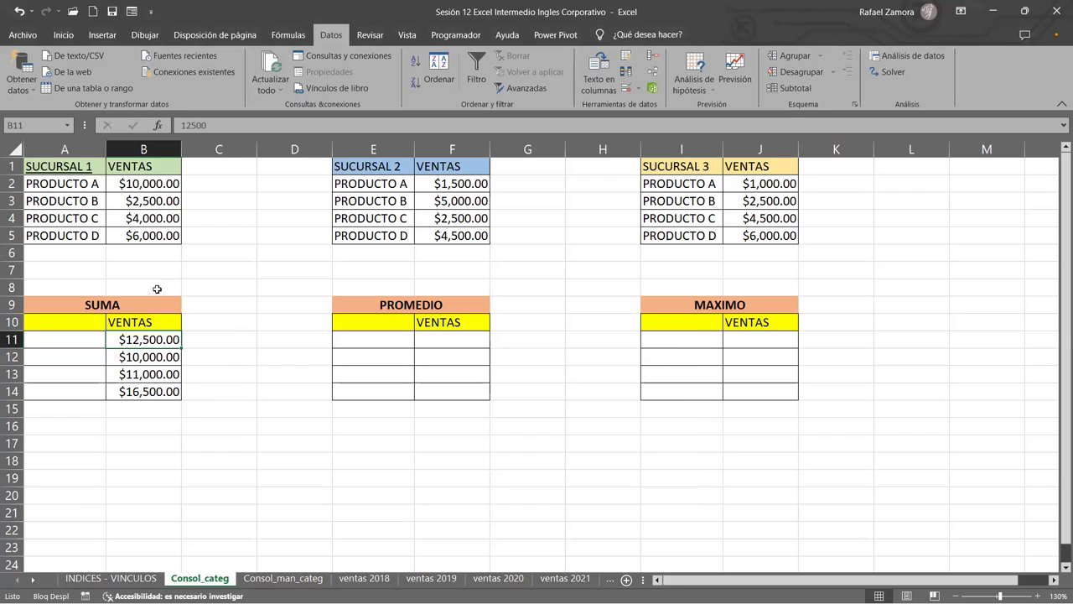
click(137, 201)
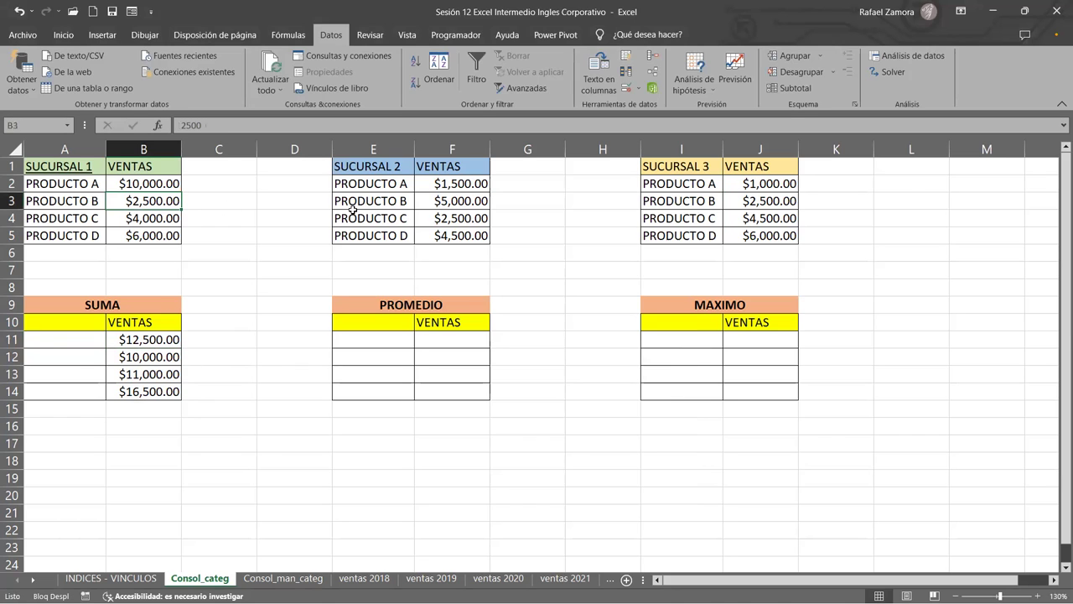
ctrl+click(450, 209)
ctrl+click(763, 204)
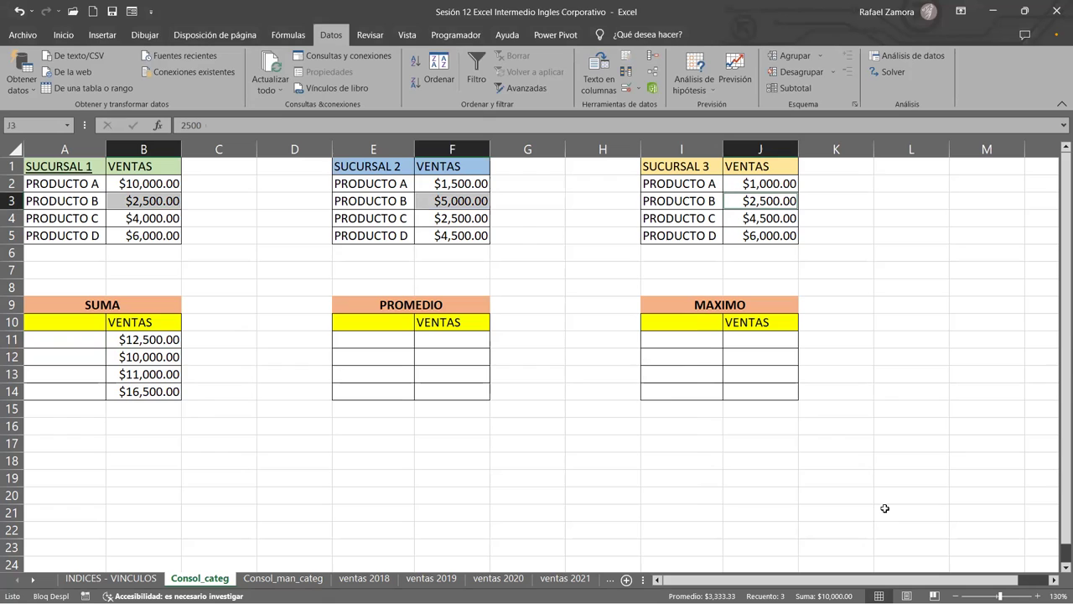
click(142, 218)
ctrl+click(463, 219)
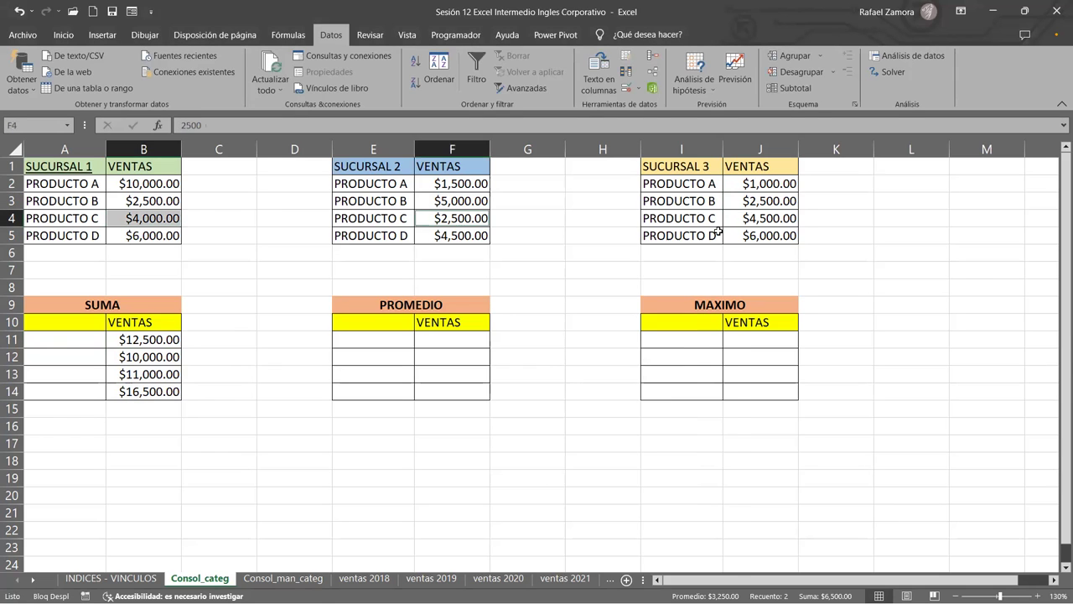
ctrl+click(774, 220)
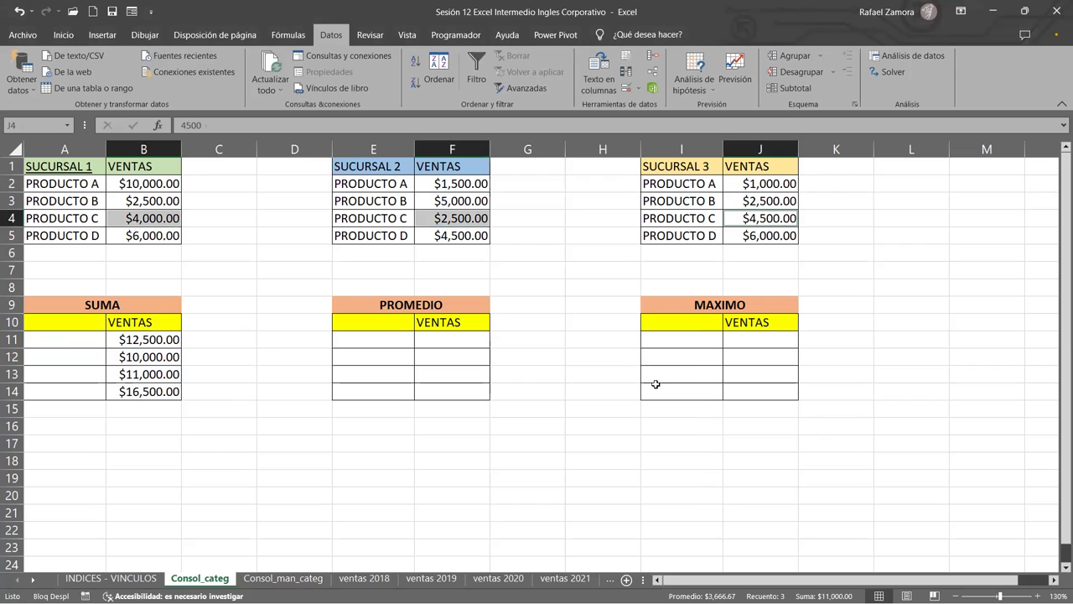
click(138, 236)
ctrl+click(468, 234)
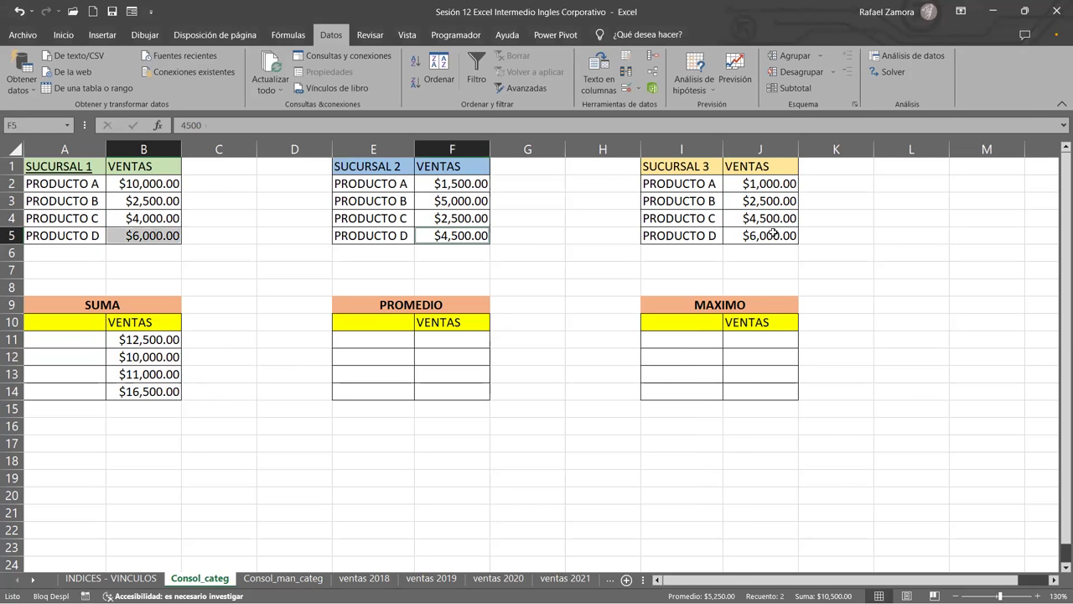
ctrl+click(773, 234)
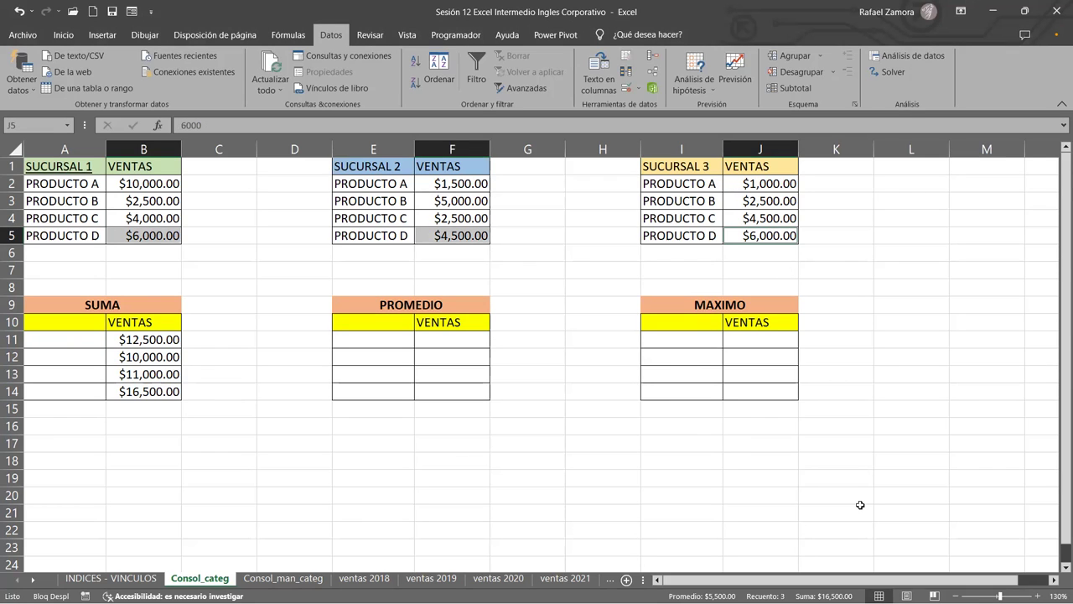
click(135, 439)
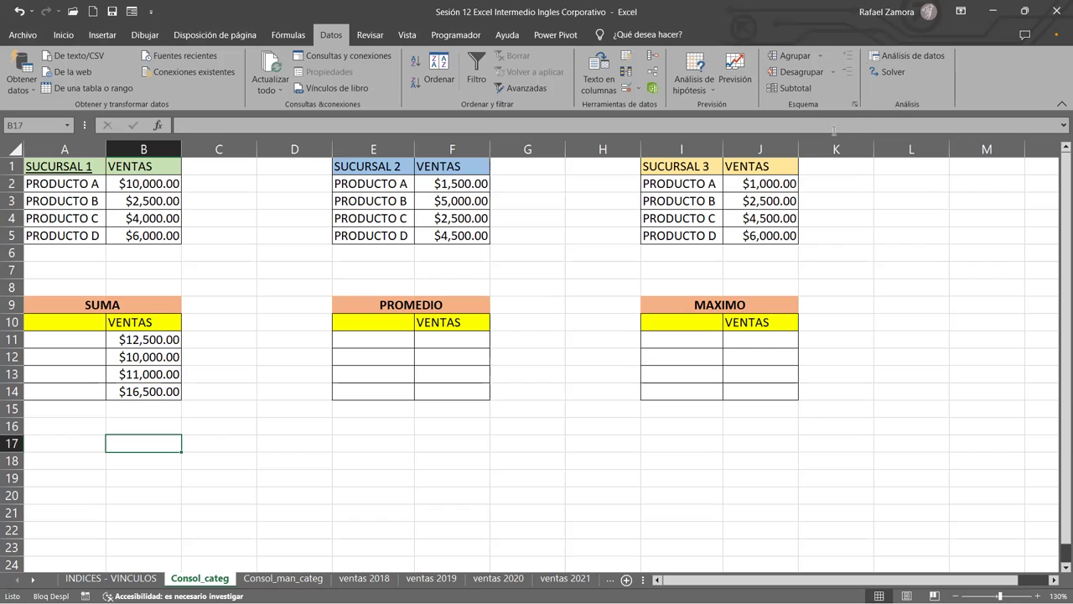
click(912, 324)
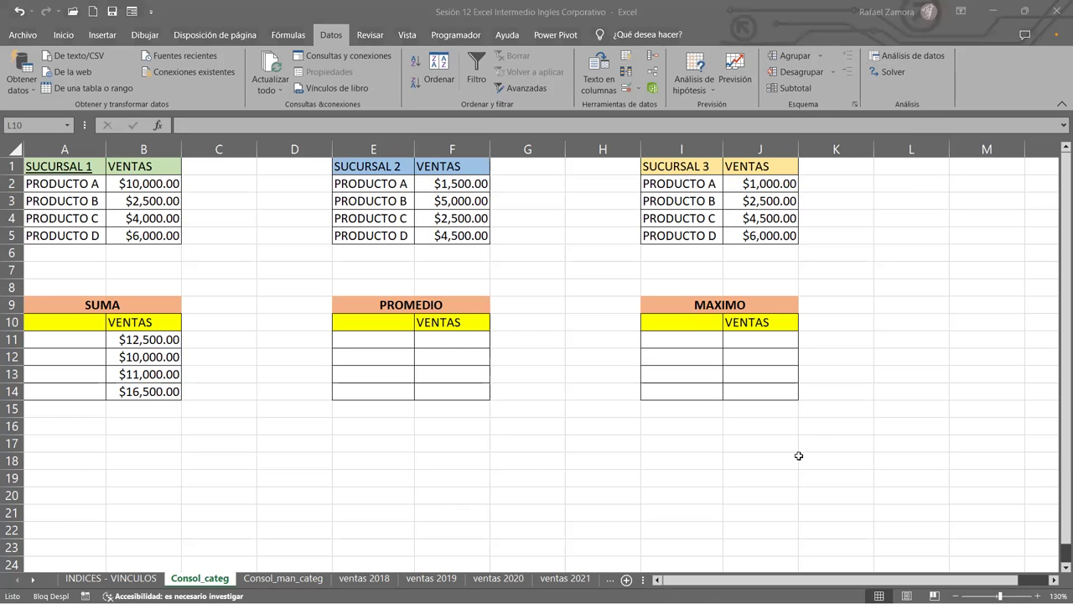
click(461, 337)
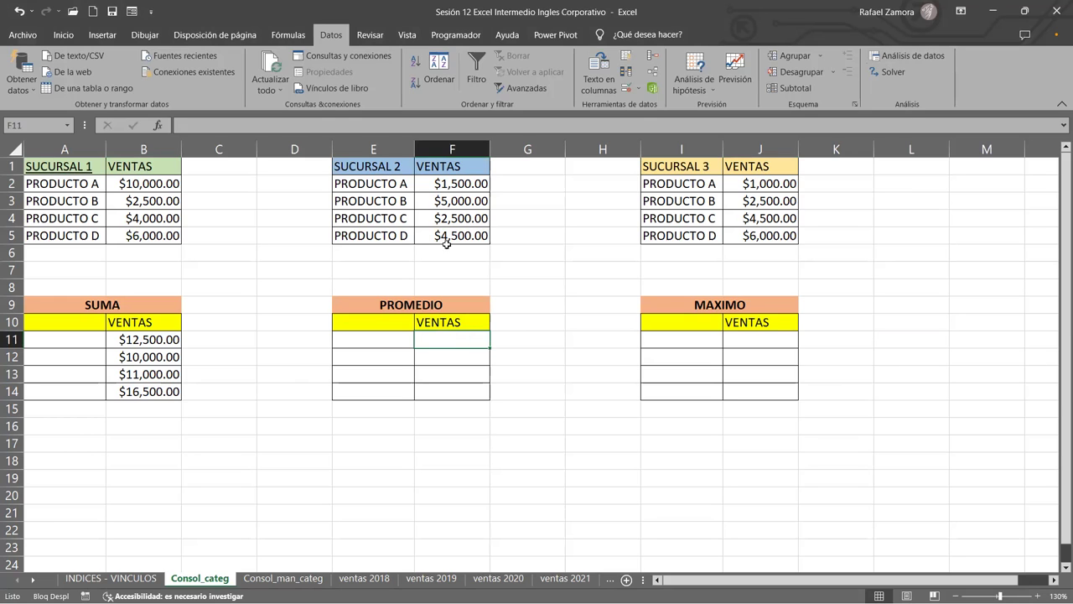
- Consolidate with Promedio, filling F11:F14 with $4,166.67, $3,333.33, $3,666.67 and $5,500.00
click(655, 57)
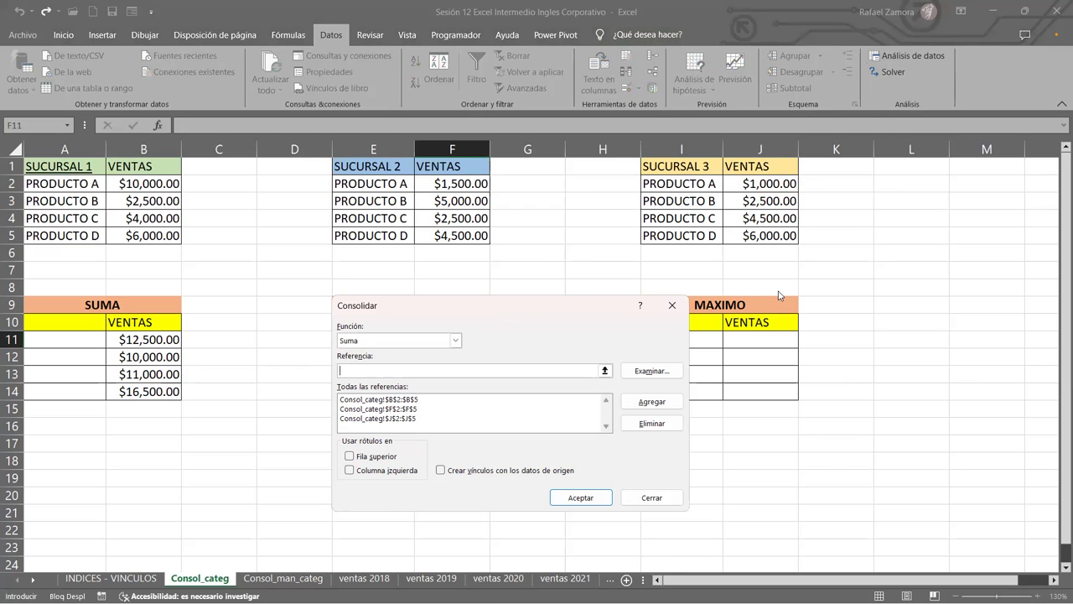
drag(489, 311, 797, 291)
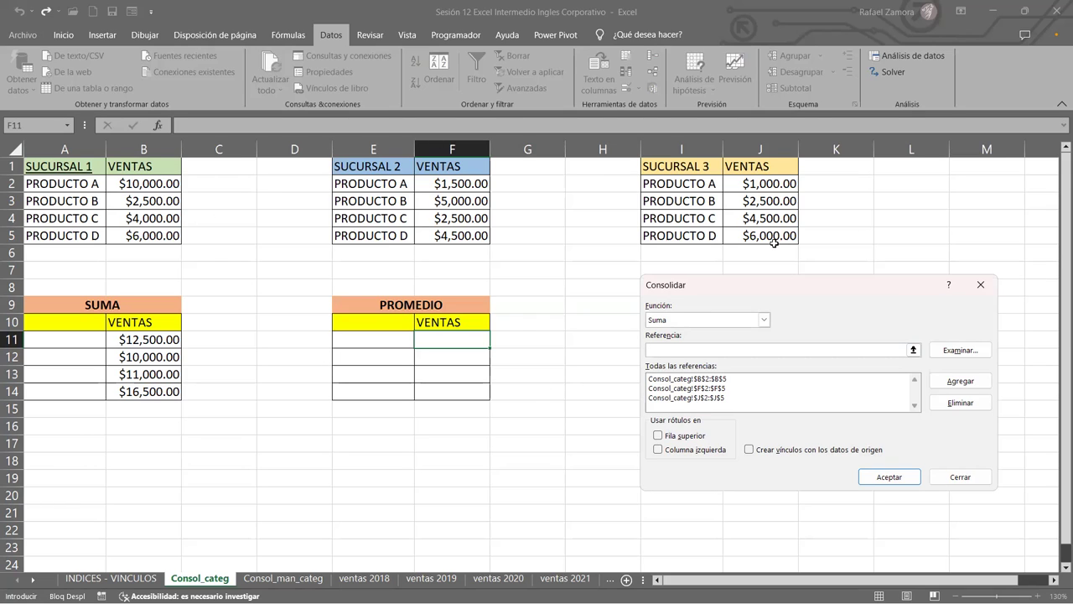
click(764, 322)
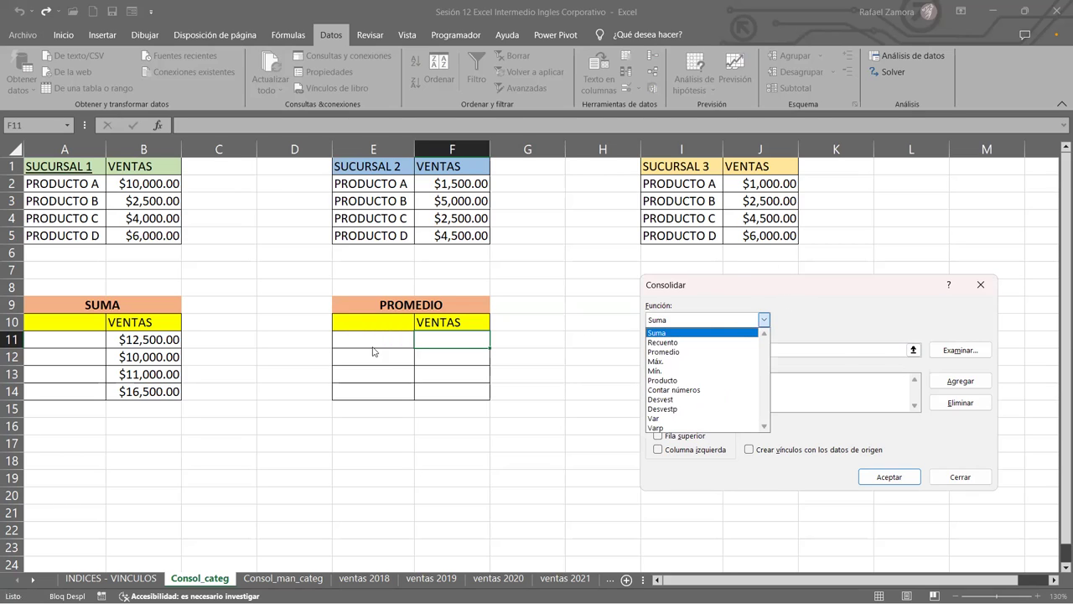
click(695, 353)
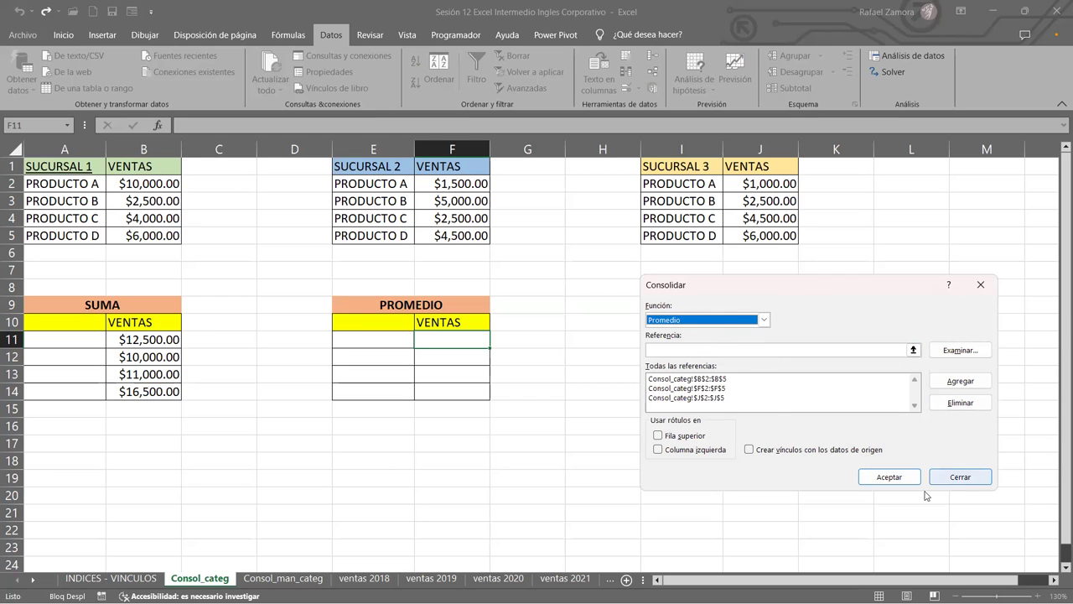
click(890, 477)
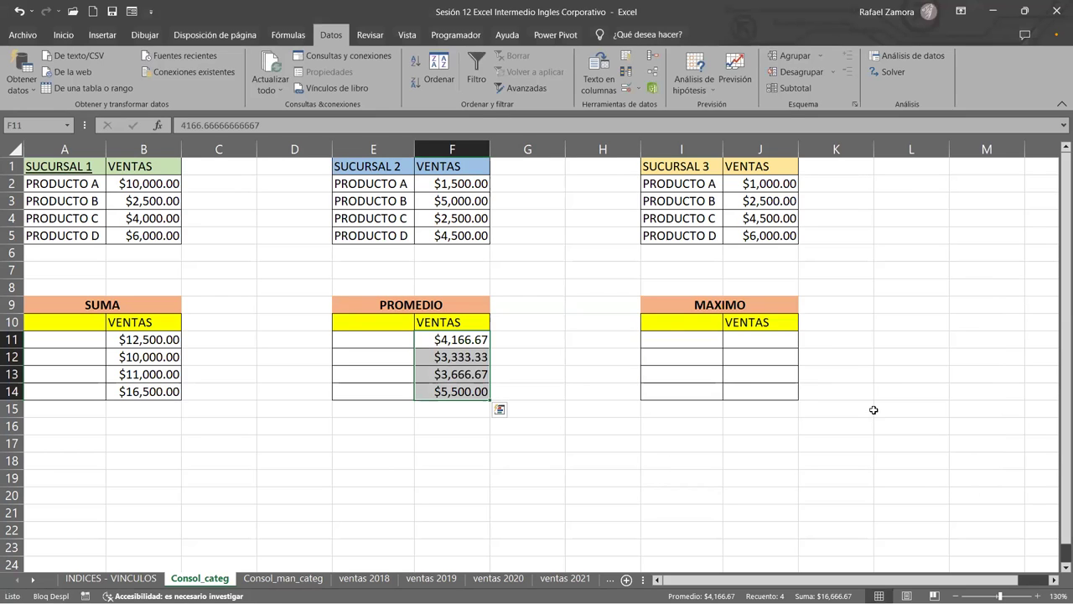
click(873, 409)
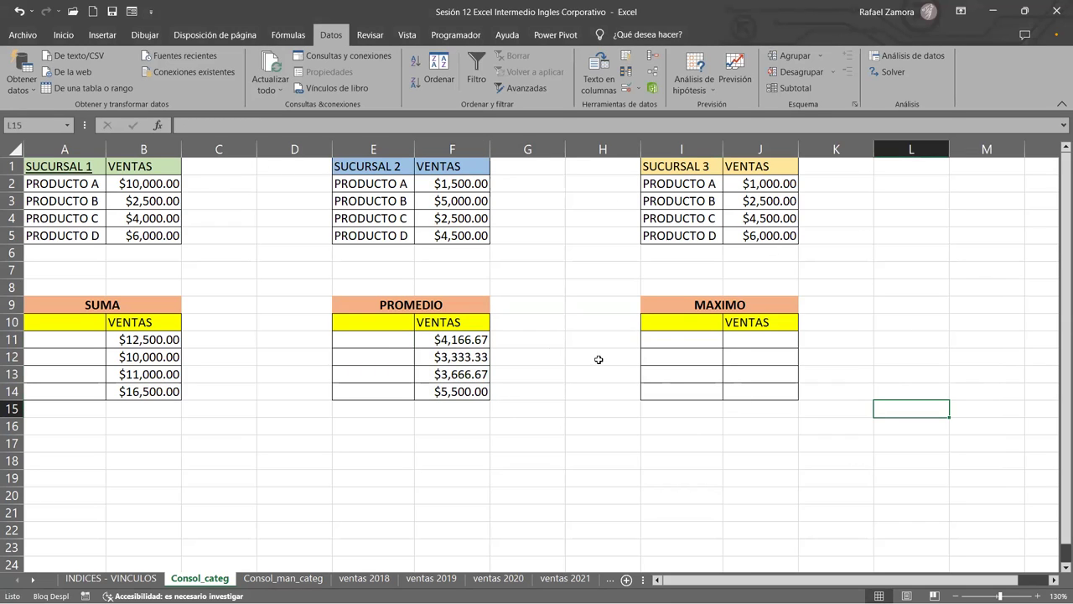
click(138, 181)
ctrl+click(453, 187)
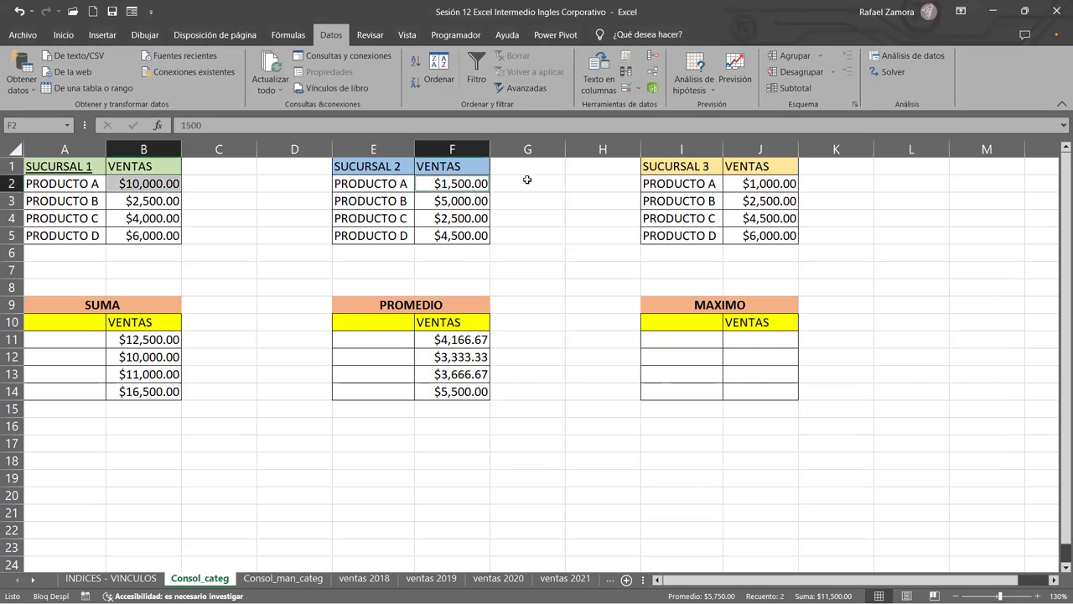
ctrl+click(763, 183)
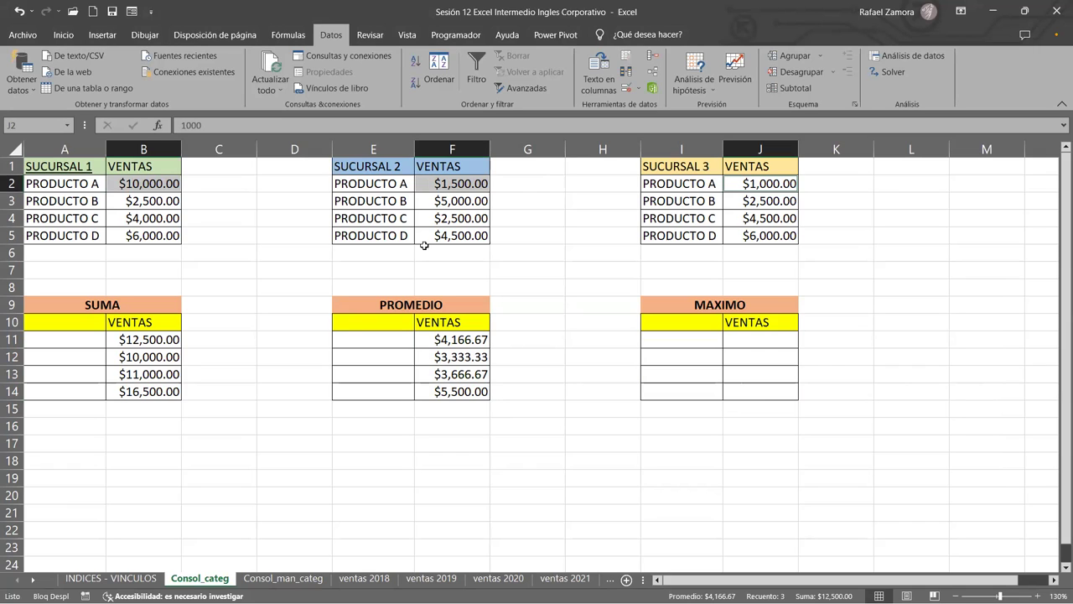
click(150, 198)
ctrl+click(465, 198)
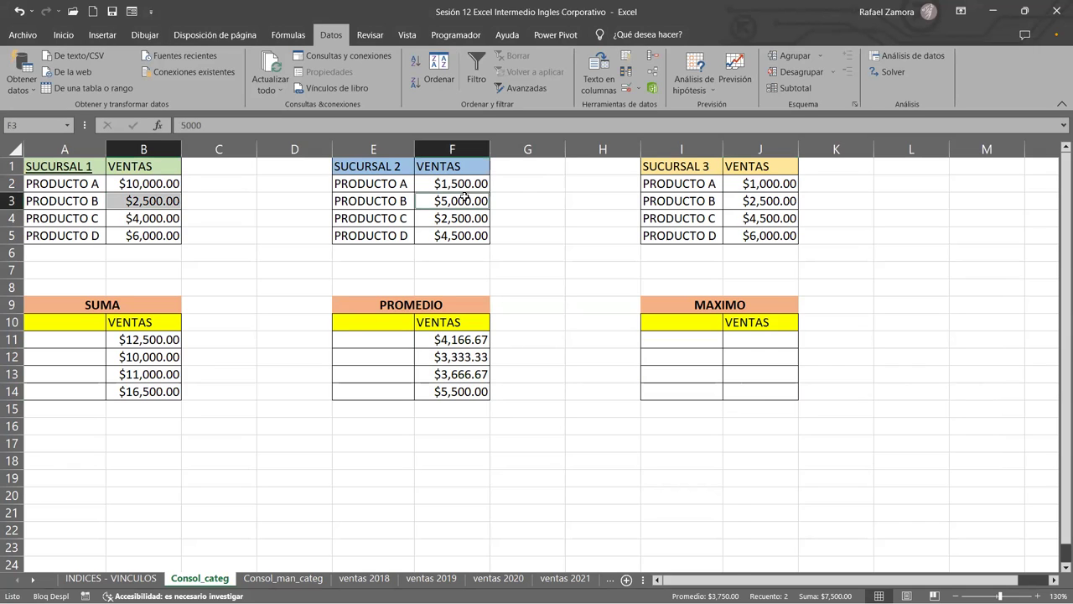
ctrl+click(787, 201)
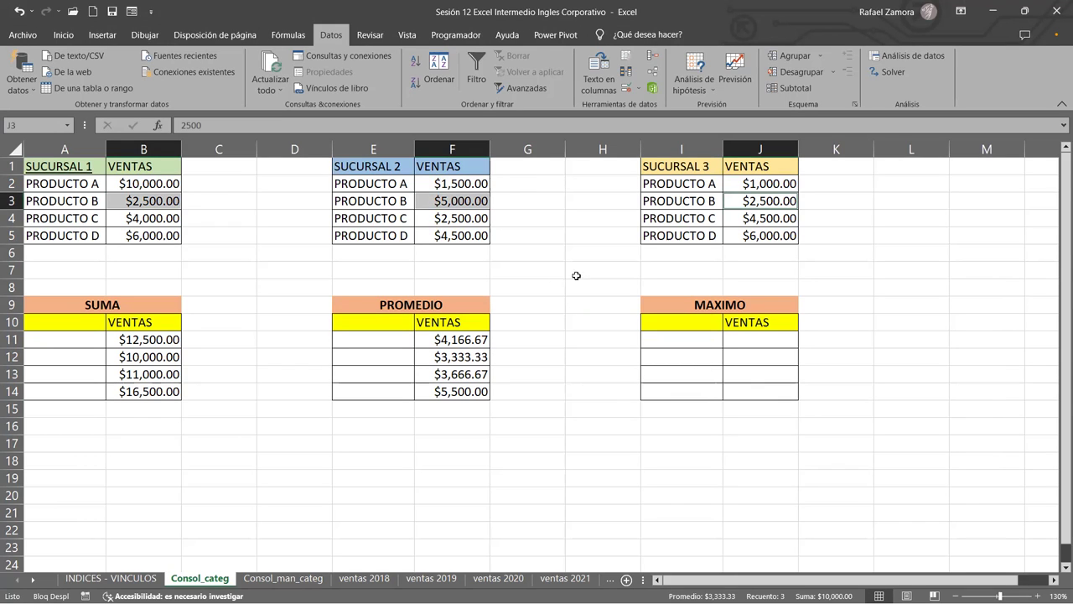
click(139, 234)
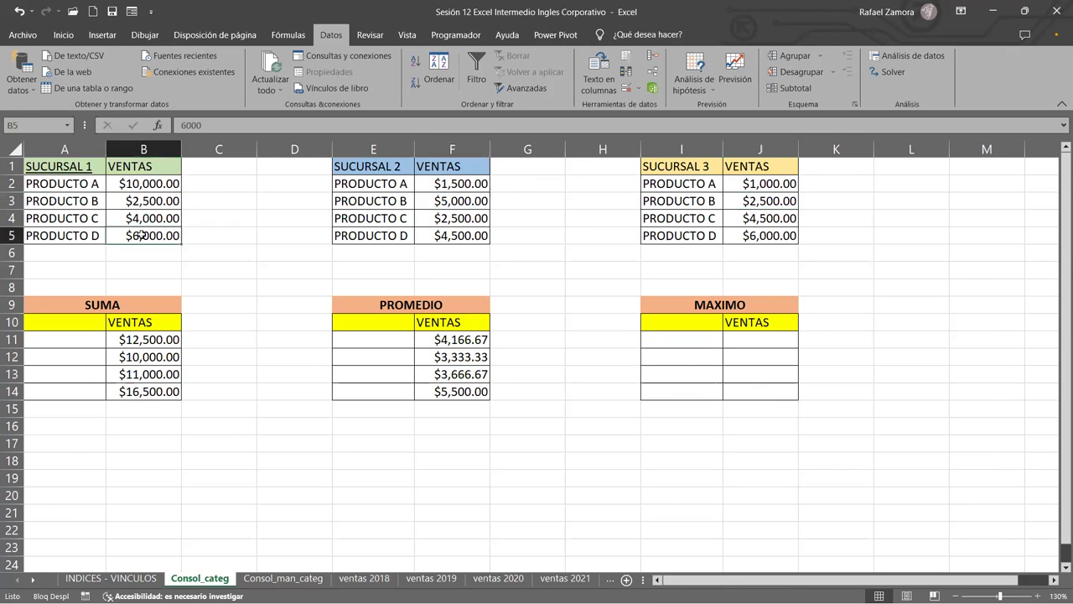
ctrl+click(474, 235)
ctrl+click(778, 238)
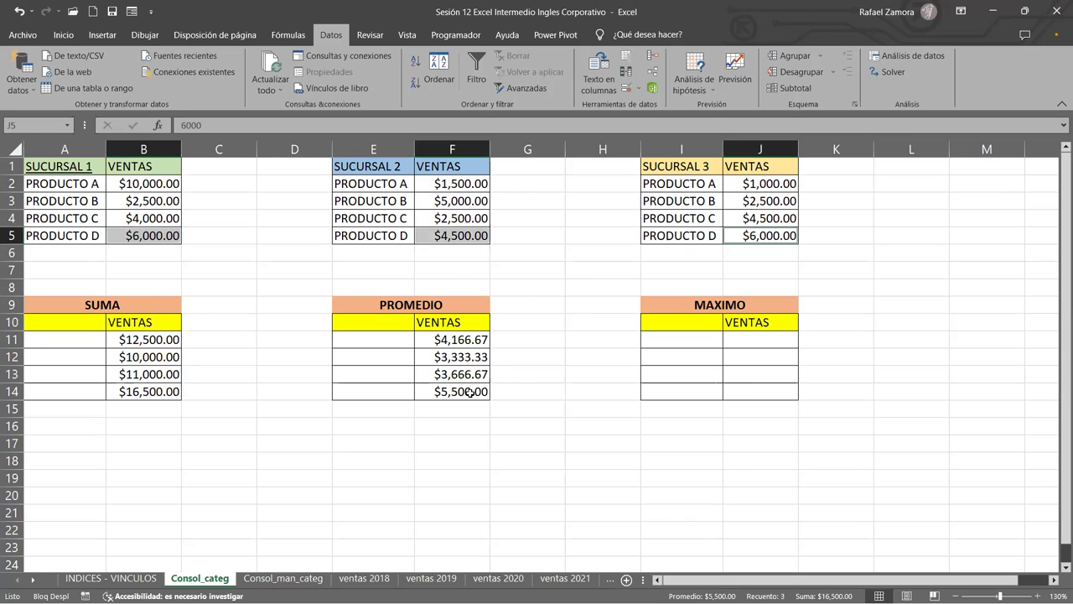
click(614, 411)
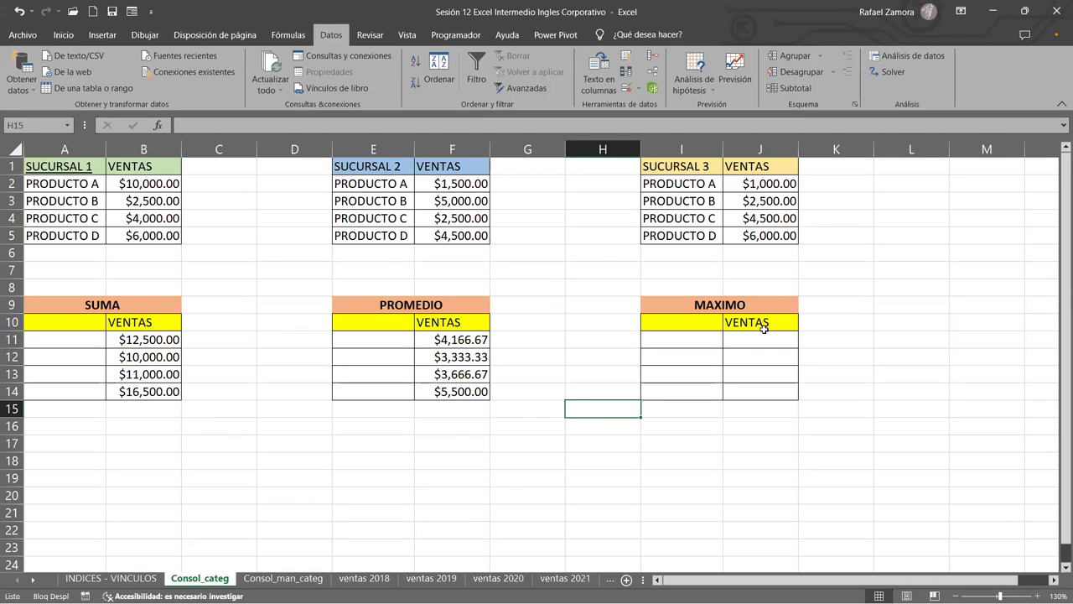
- From J11, consolidate with Máx., giving $10,000.00, $5,000.00, $4,500.00 and $6,000.00
click(766, 339)
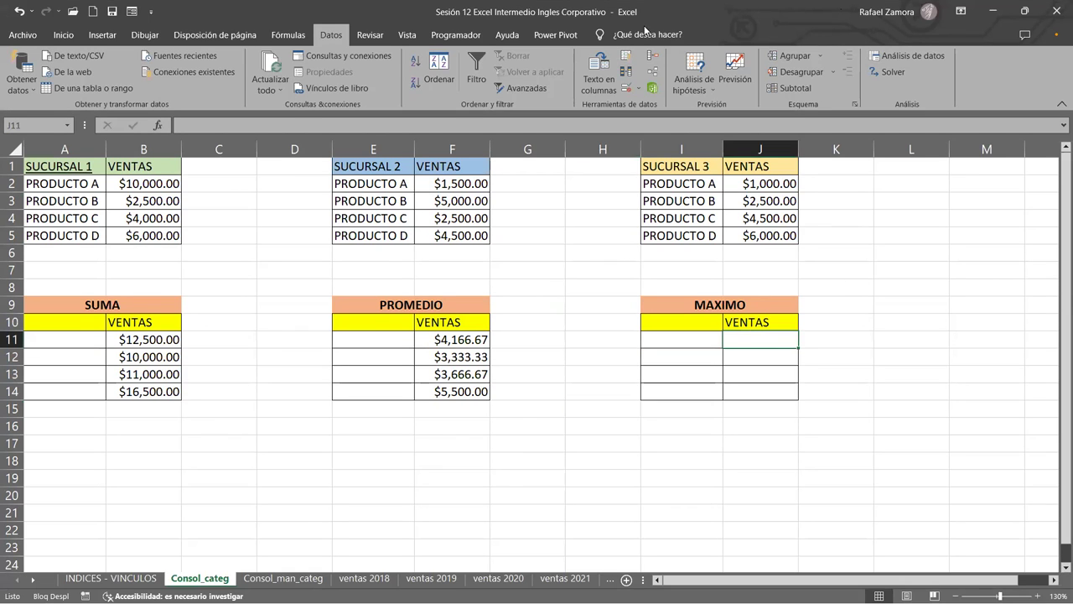
click(652, 55)
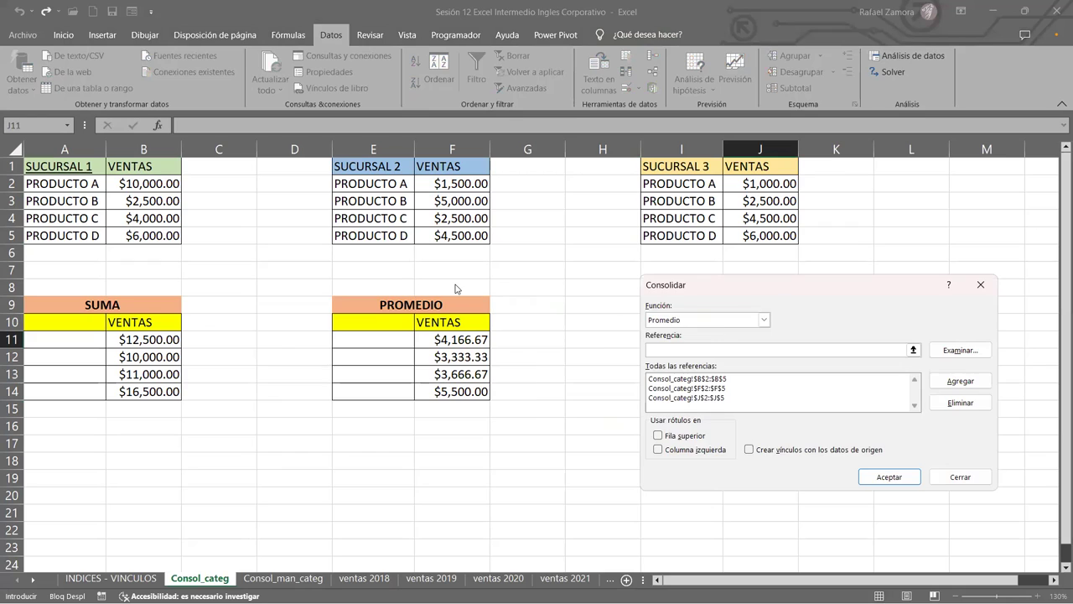
drag(850, 284, 456, 304)
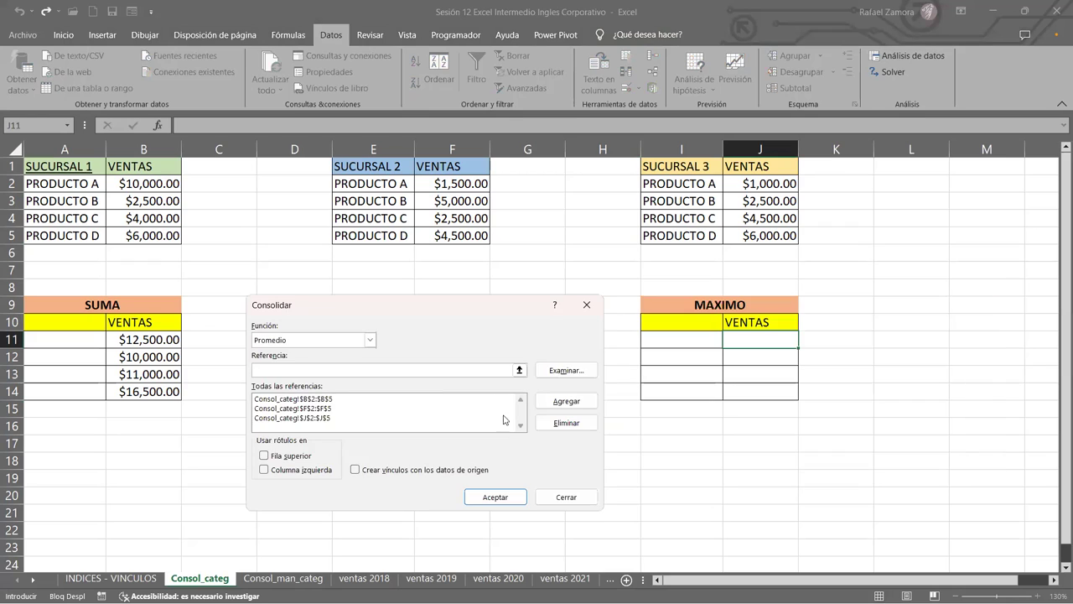
click(370, 342)
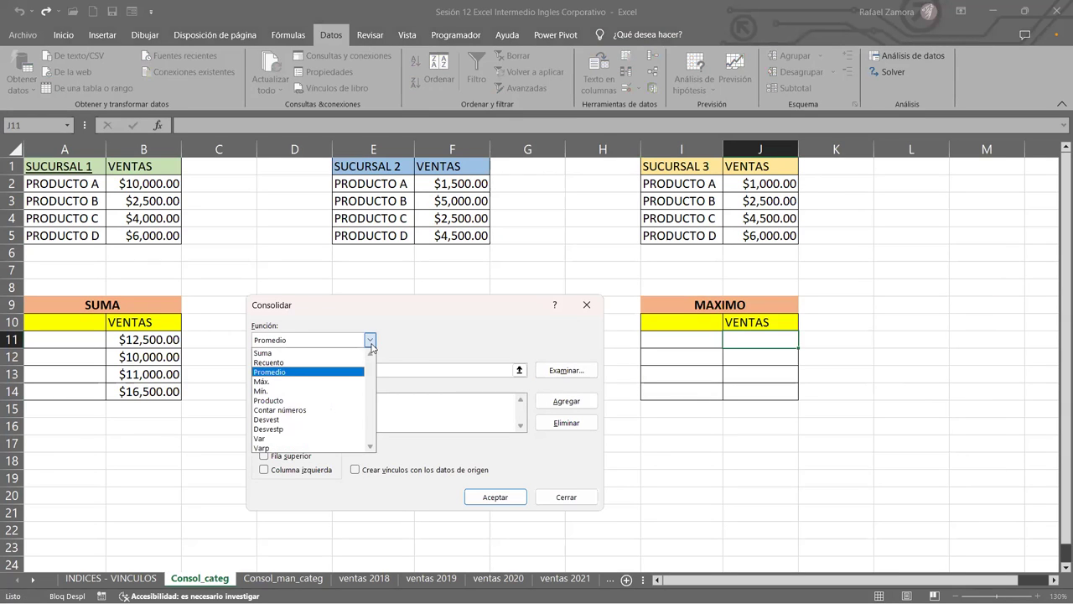
click(285, 382)
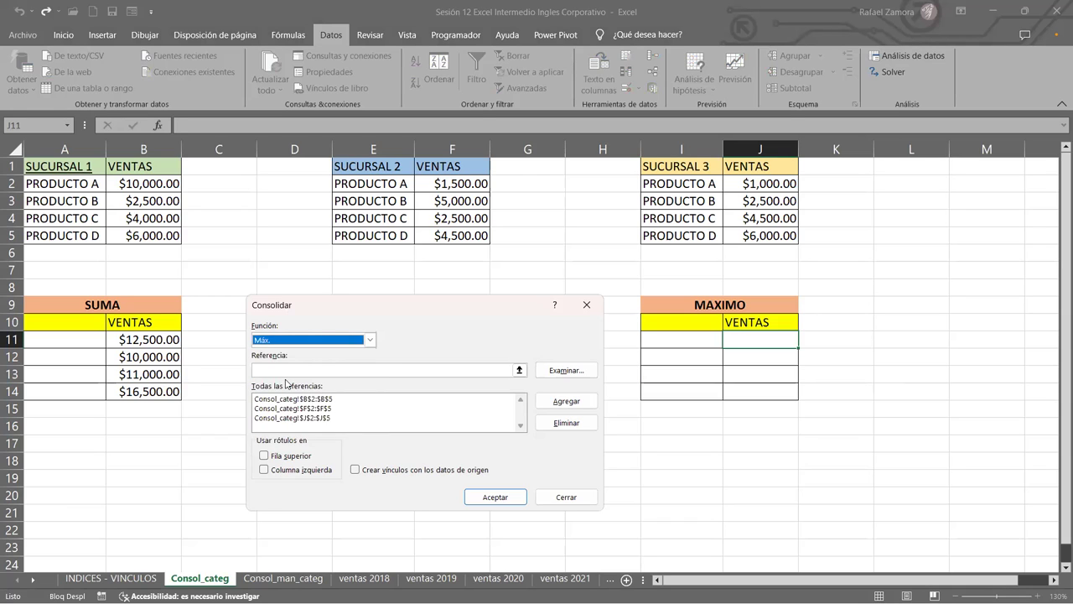
click(490, 497)
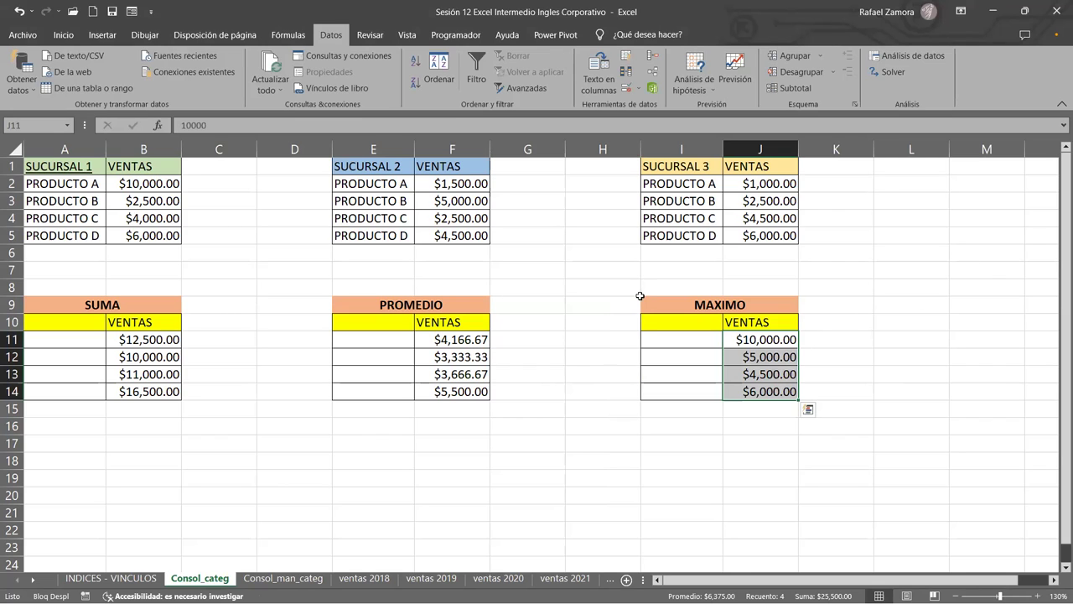
click(155, 177)
click(461, 191)
click(759, 183)
click(176, 183)
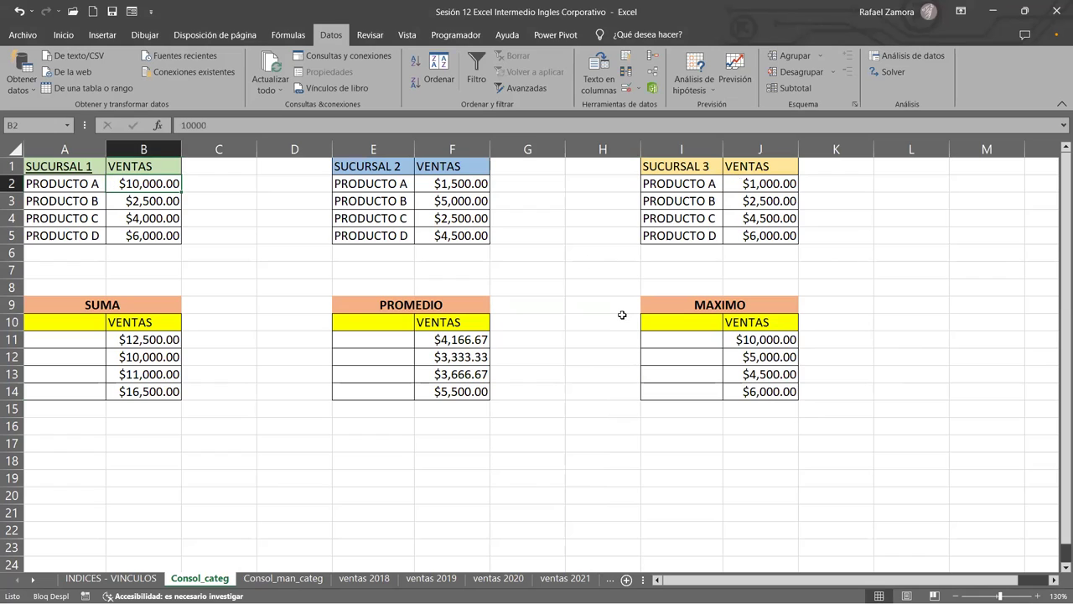
click(787, 357)
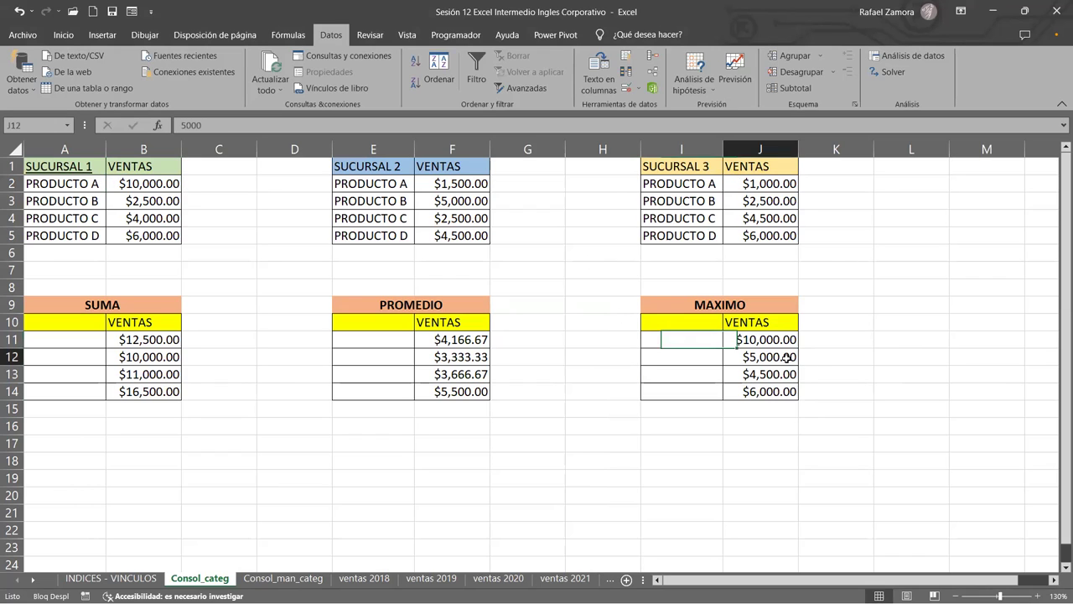
click(158, 201)
click(449, 205)
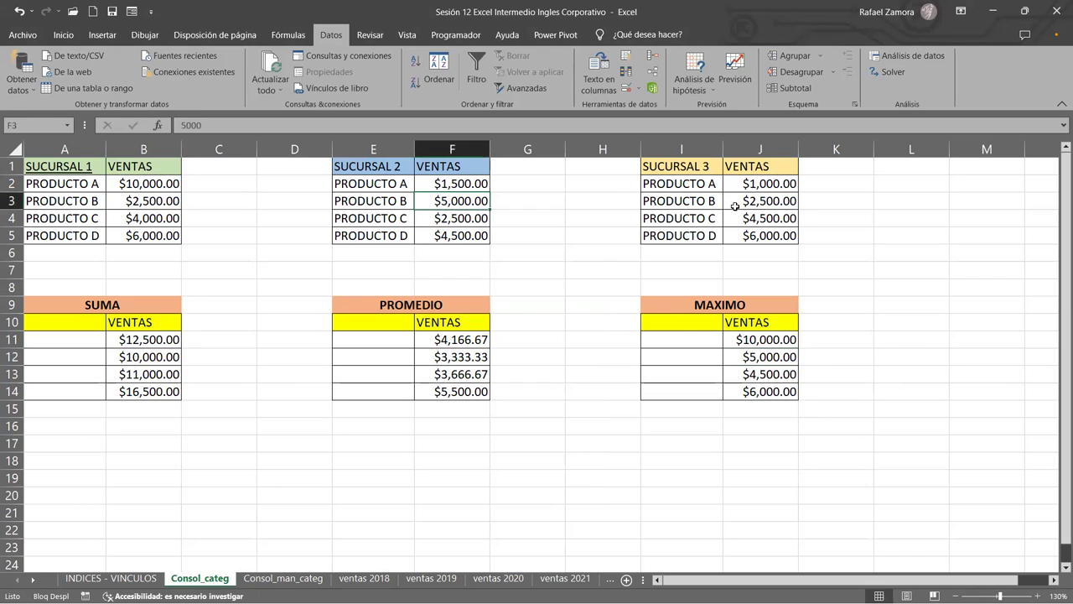
click(756, 205)
click(475, 200)
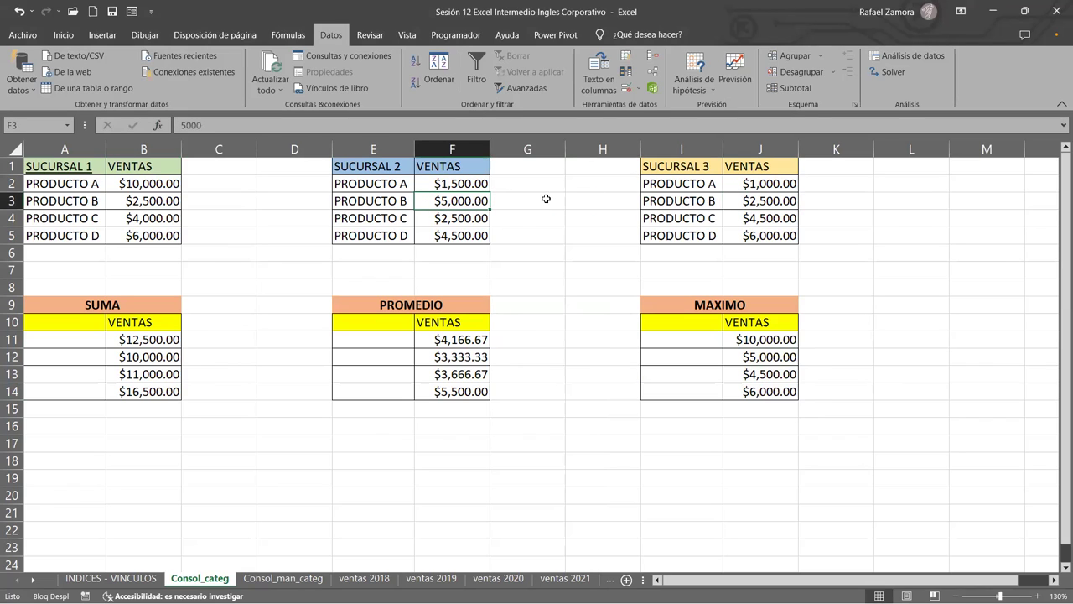
click(780, 374)
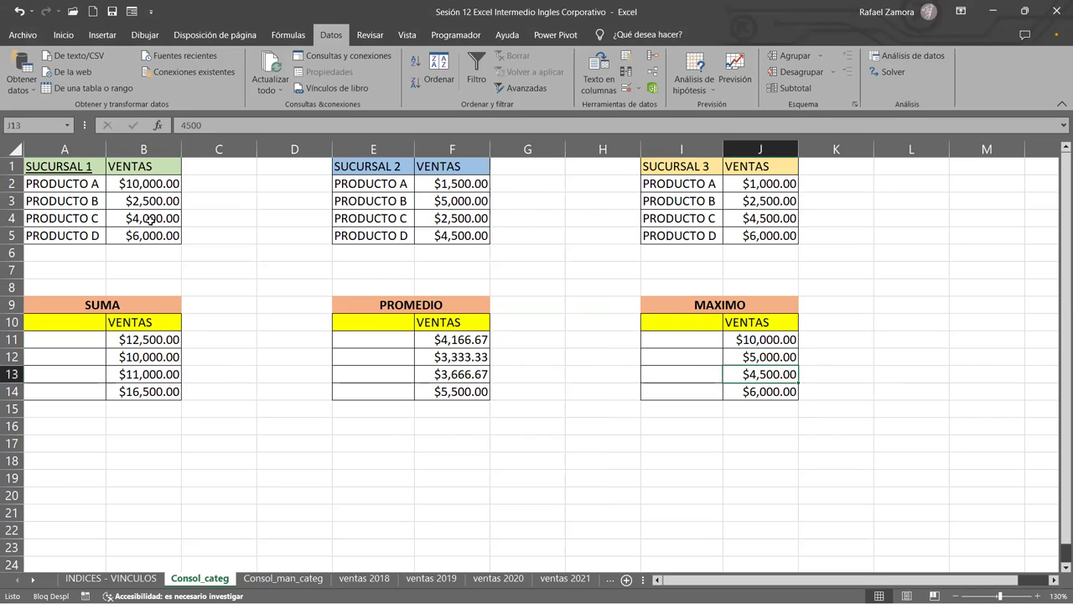
click(176, 218)
click(448, 223)
click(754, 218)
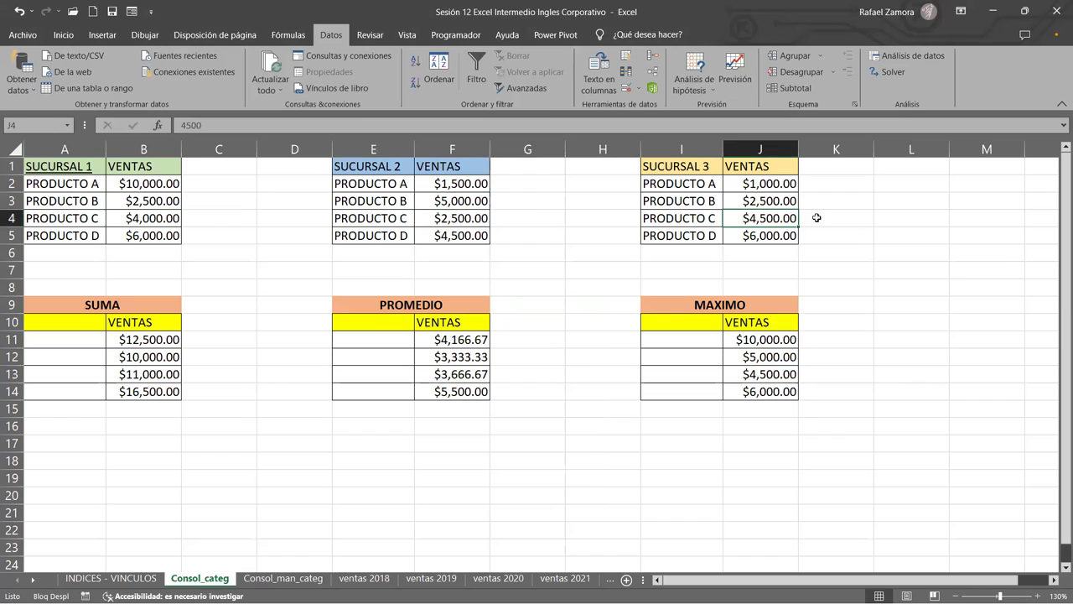
click(768, 393)
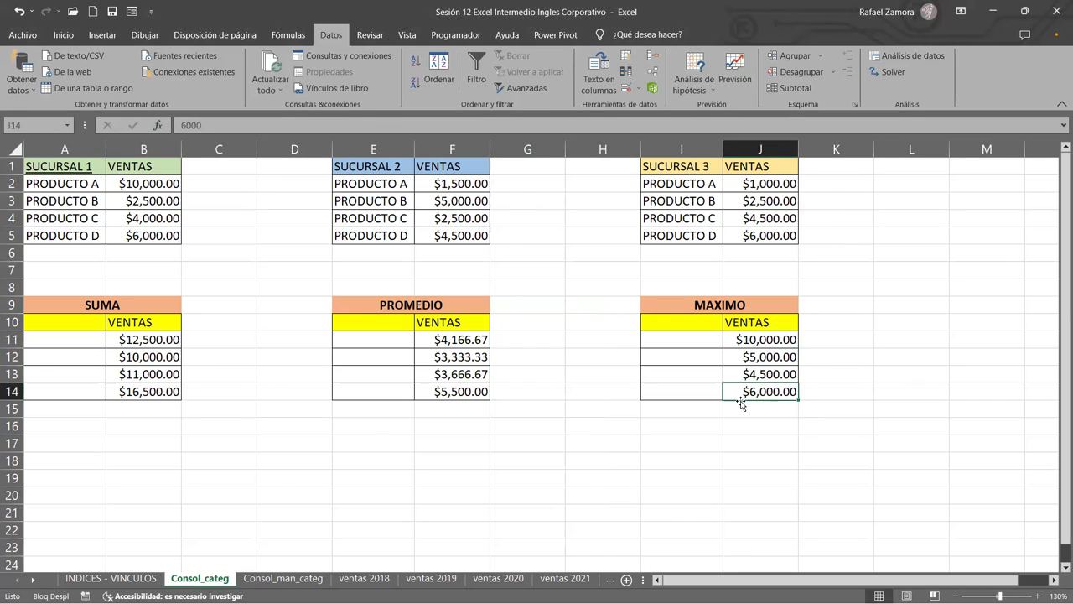
click(151, 234)
click(473, 234)
click(781, 234)
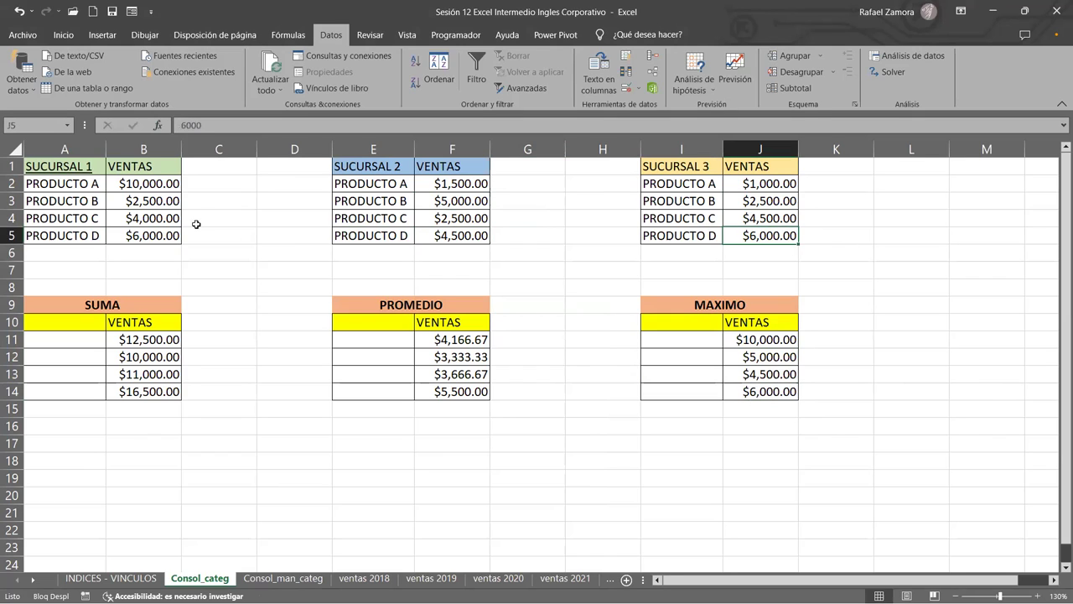
click(772, 391)
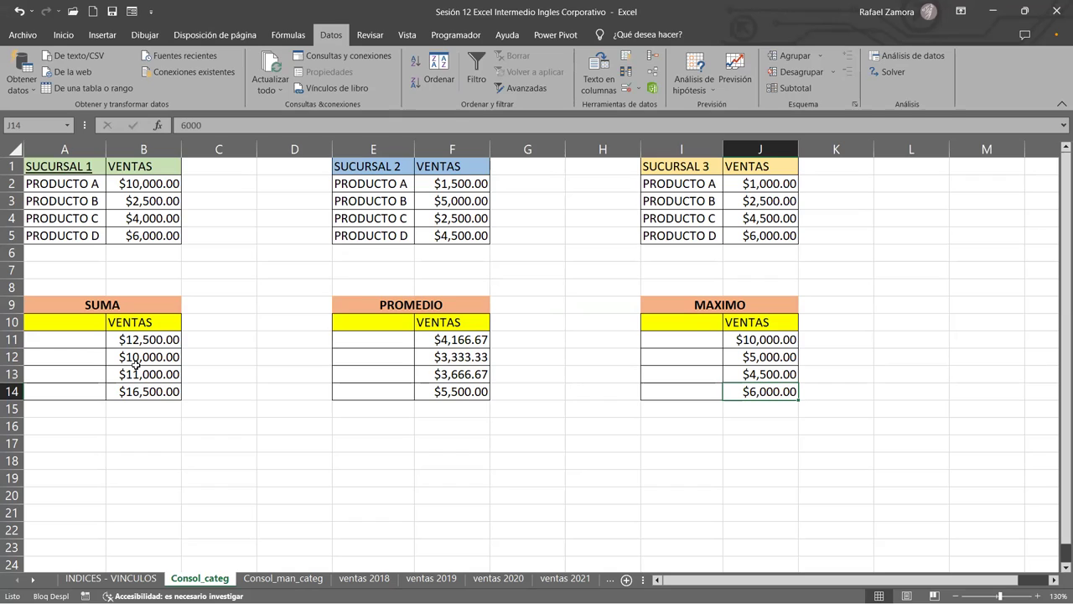
- Select B10:J14 and delete the contents of the SUMA, PROMEDIO and MAXIMO tables
click(259, 418)
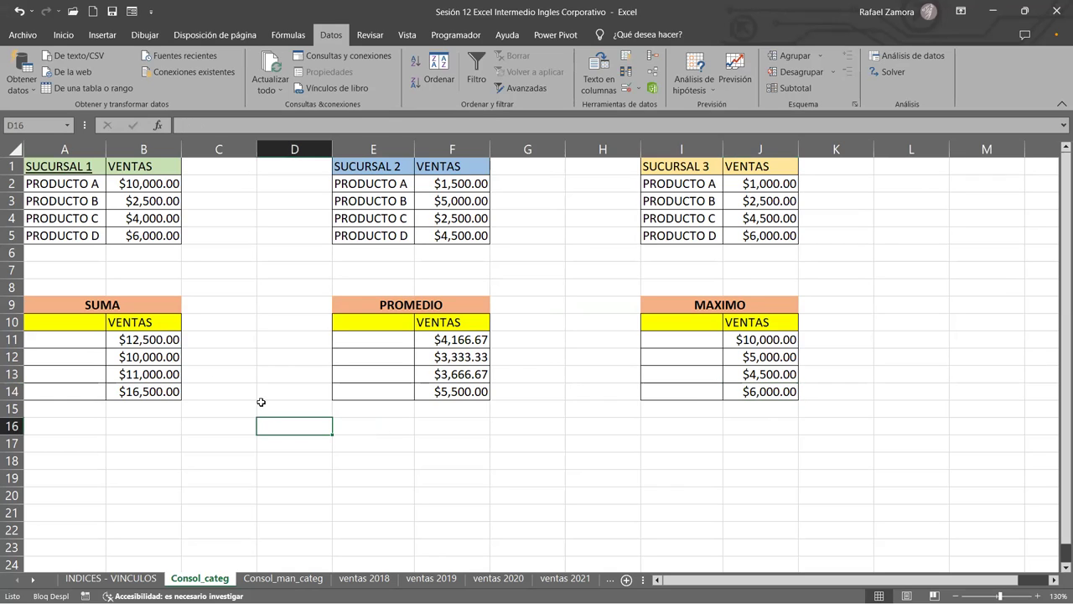
mouse_move(144, 322)
mouse_down()
mouse_move(163, 354)
mouse_move(805, 397)
mouse_up()
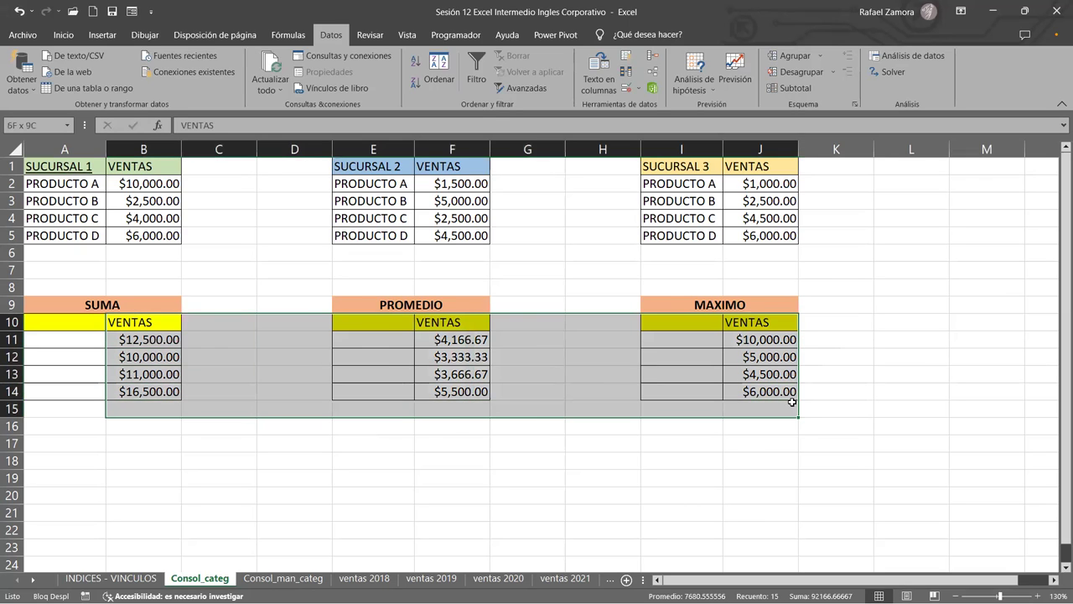
drag(805, 397, 794, 391)
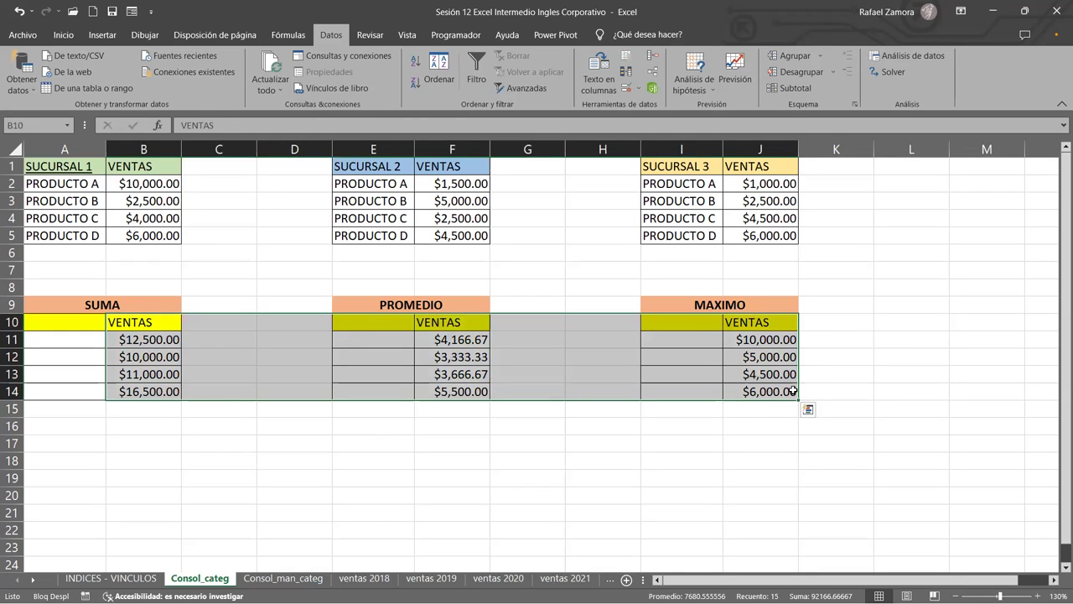
key(Delete)
click(542, 448)
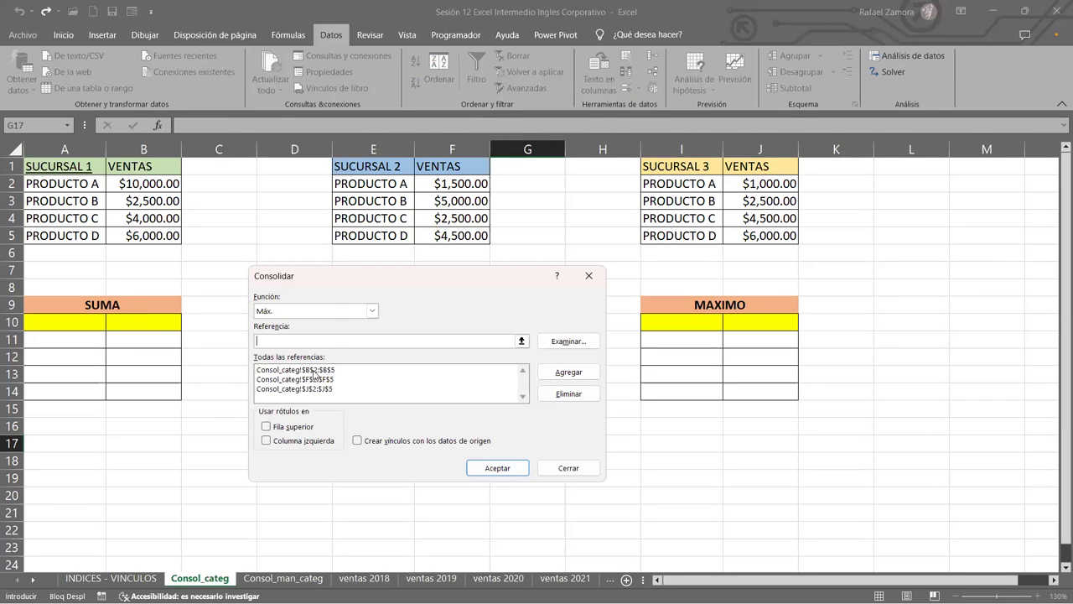
- Delete all three VENTAS ranges from the Consolidar reference list
click(314, 372)
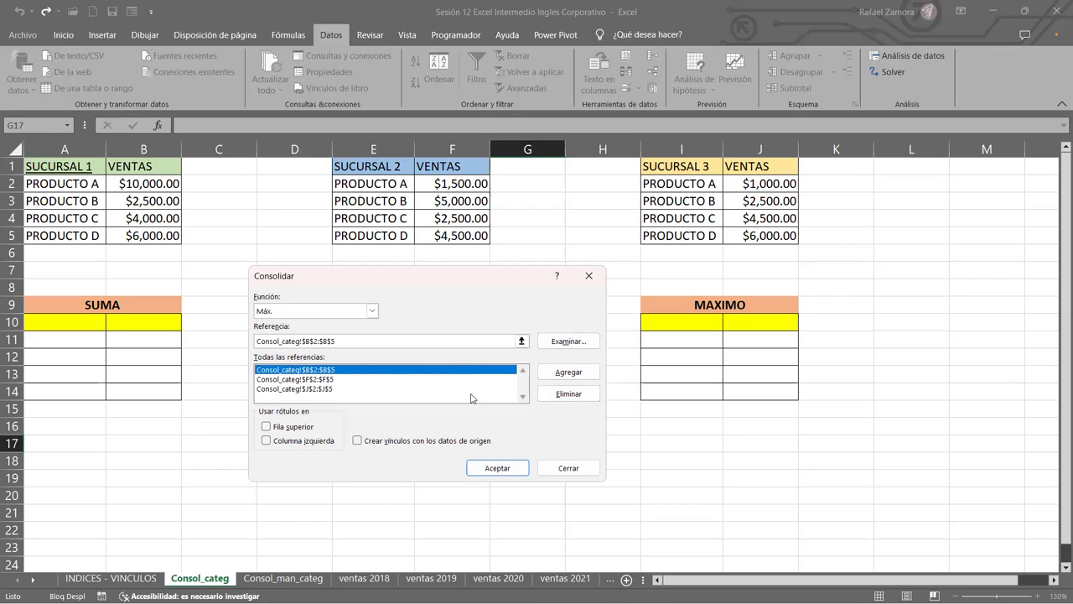
click(558, 398)
click(402, 379)
click(567, 394)
click(437, 370)
click(591, 395)
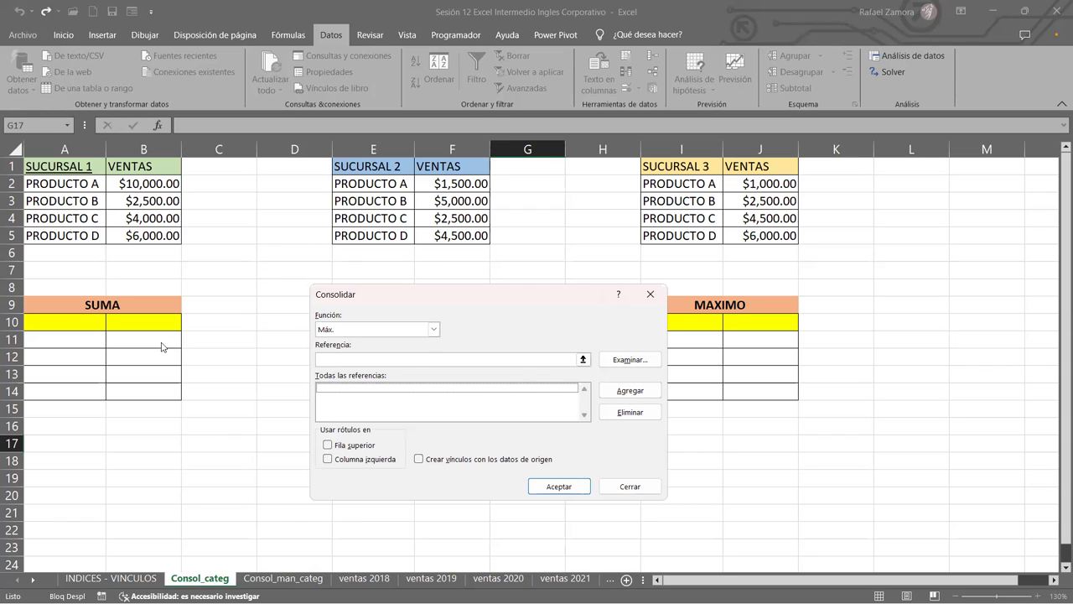
- Set the function to Suma and add B1:B5 as the first reference
click(400, 333)
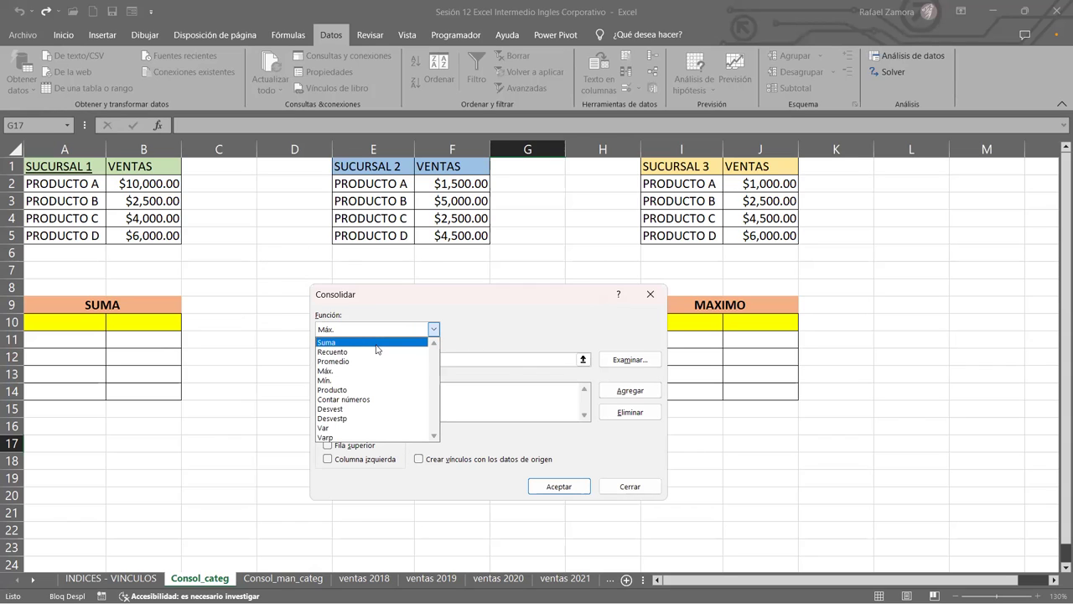
click(377, 344)
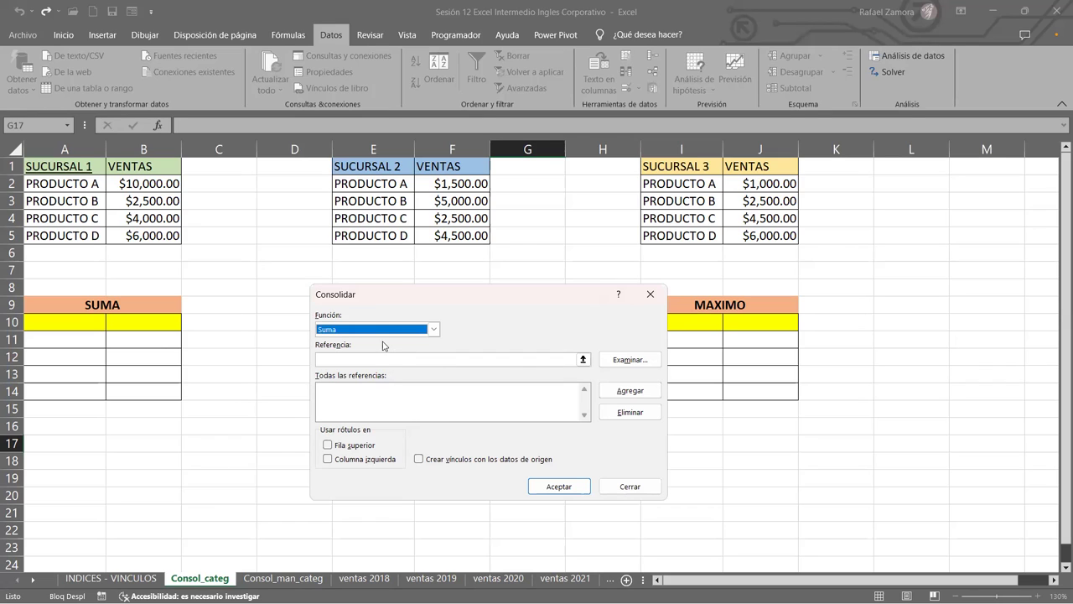
click(386, 363)
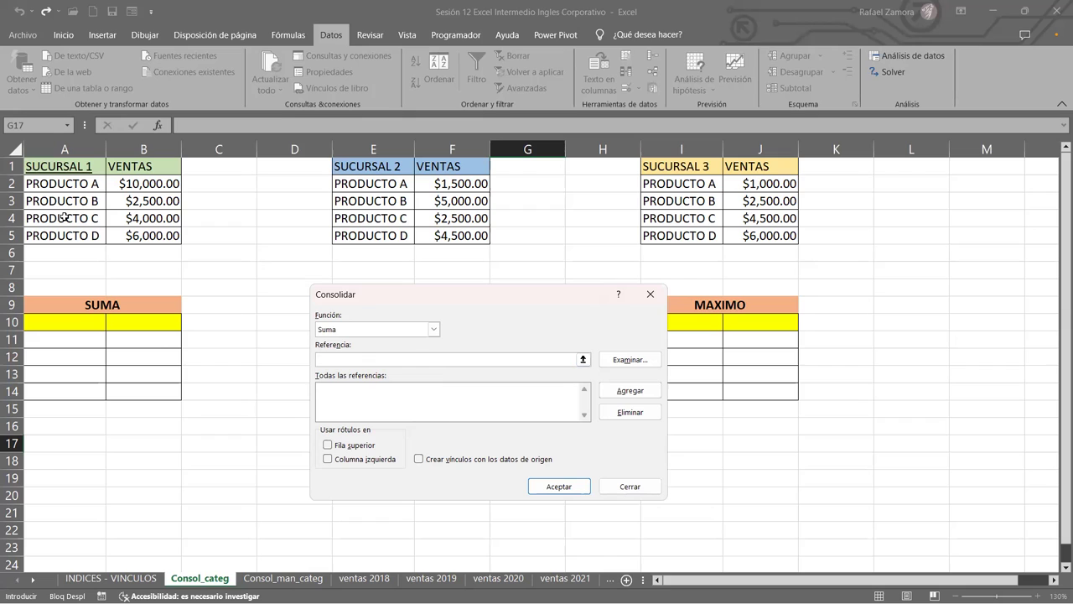
click(138, 166)
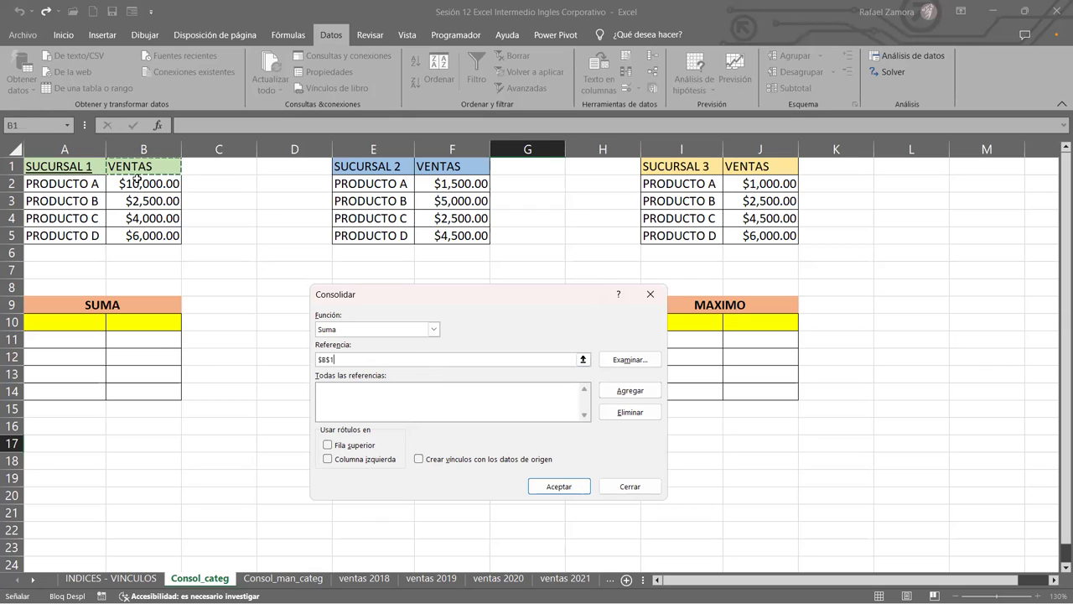
drag(138, 227, 181, 230)
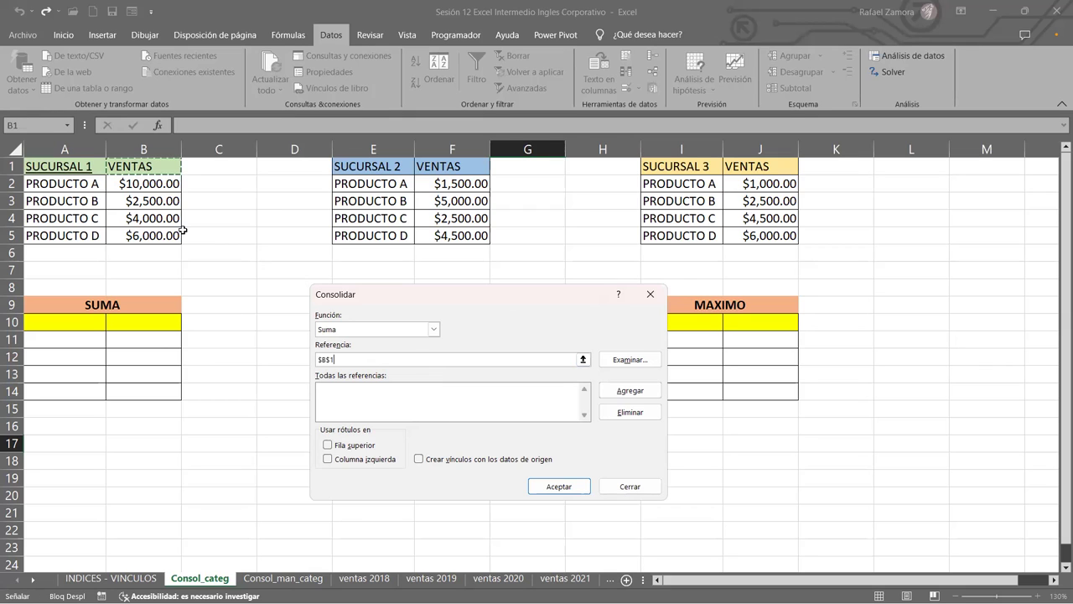
click(630, 390)
- Add F1:F5 and J1:J5 as the remaining references
drag(453, 166, 446, 235)
click(630, 390)
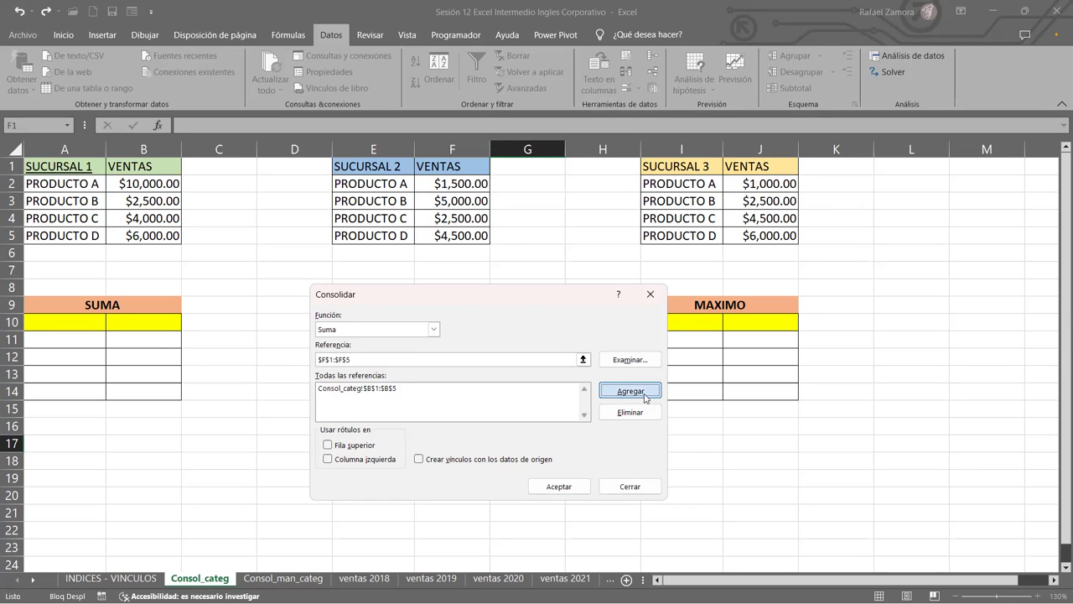
click(755, 169)
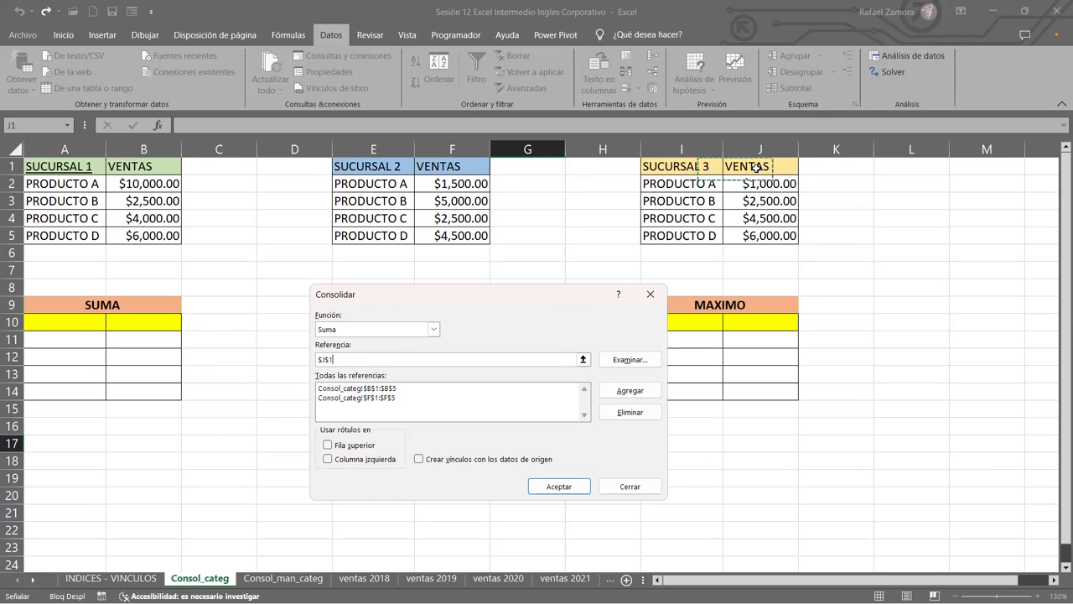
drag(768, 238, 768, 238)
click(648, 389)
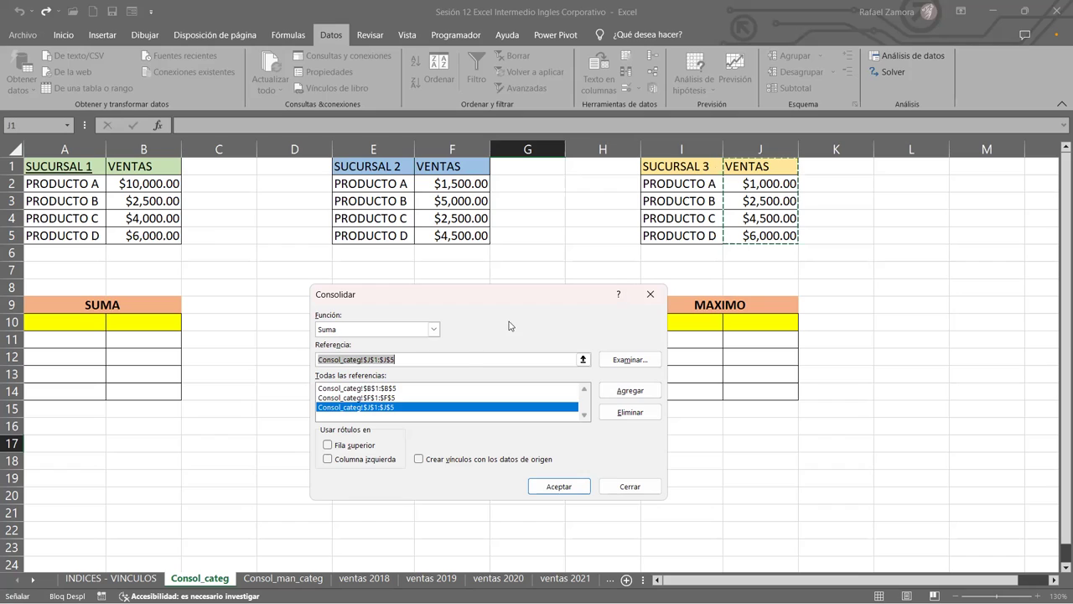
- Tick Fila superior, then dismiss Consolidar with Esc without running it
click(353, 447)
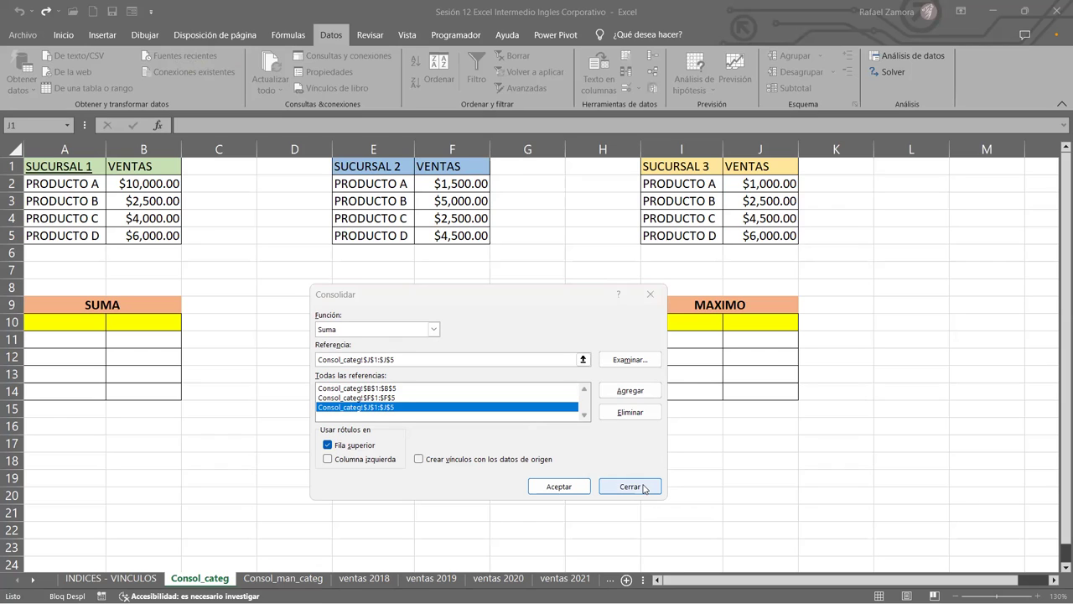
key(Escape)
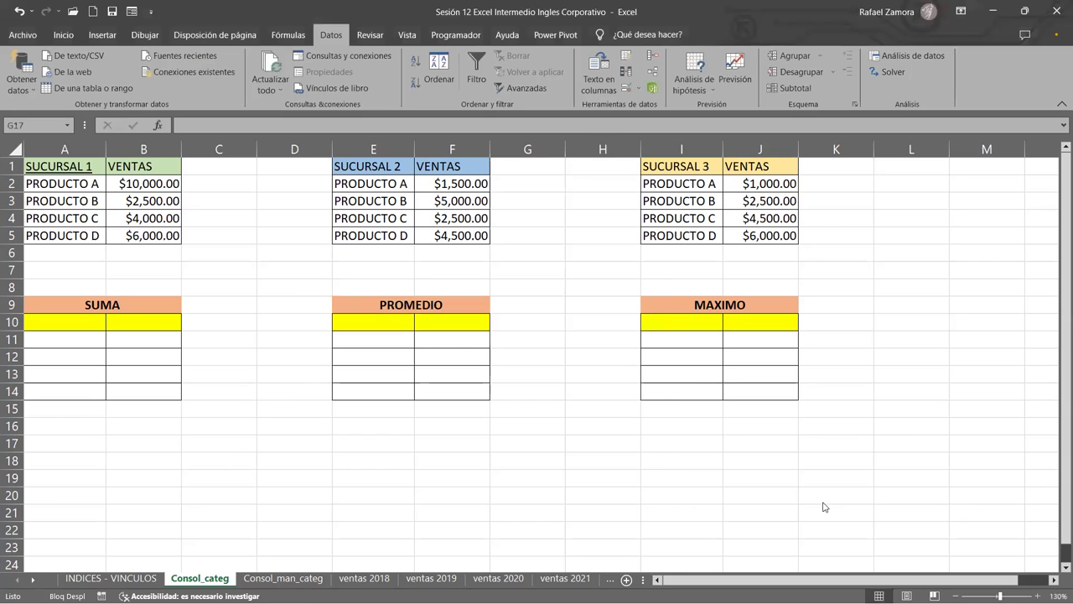
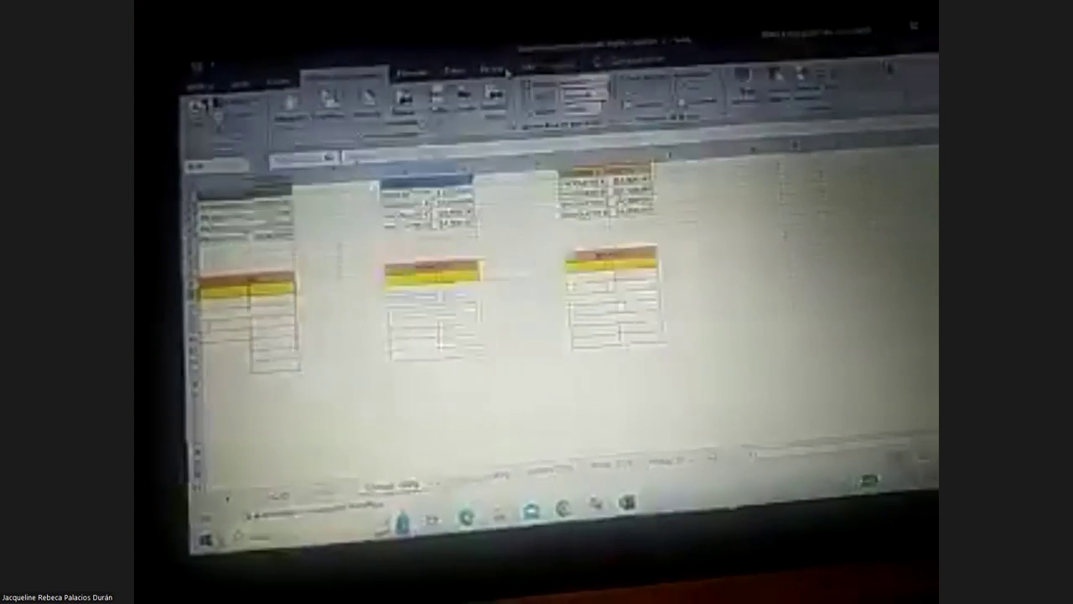
- Open the Consolidar dialog from the Datos ribbon tab
click(493, 76)
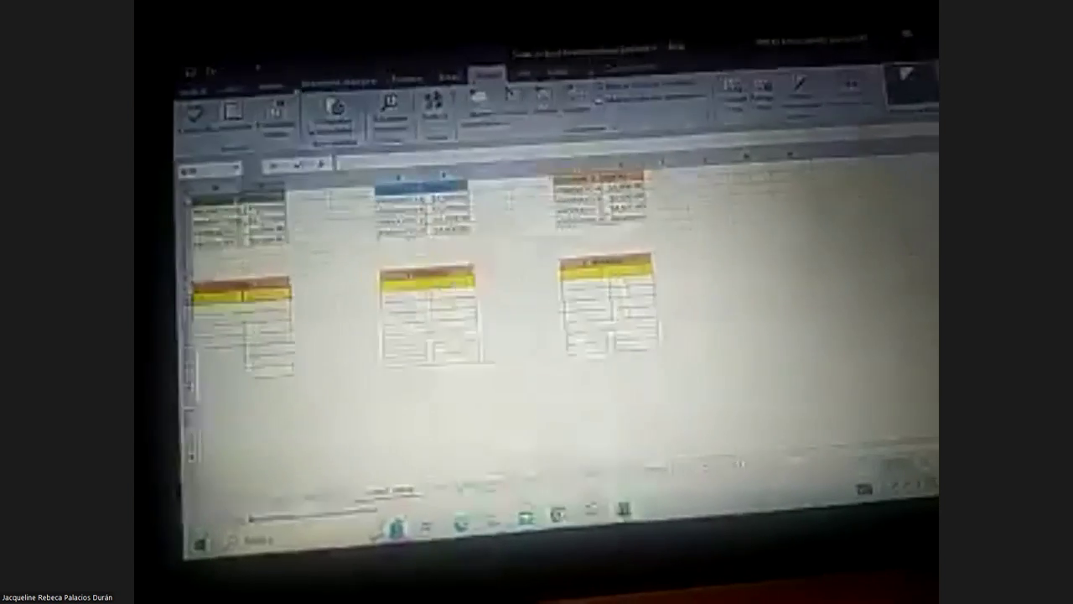
click(276, 95)
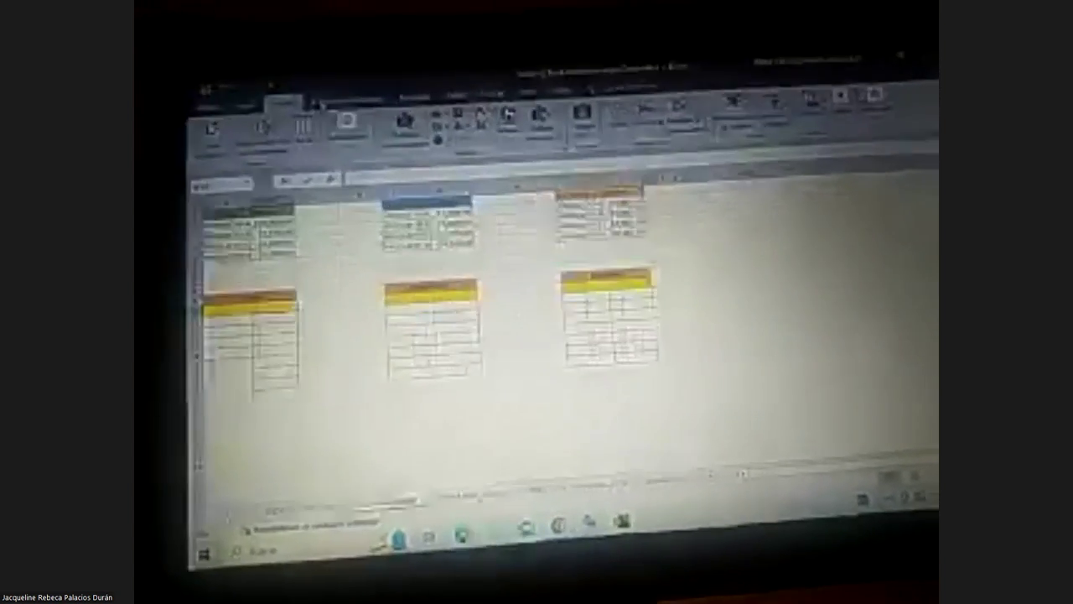
click(244, 109)
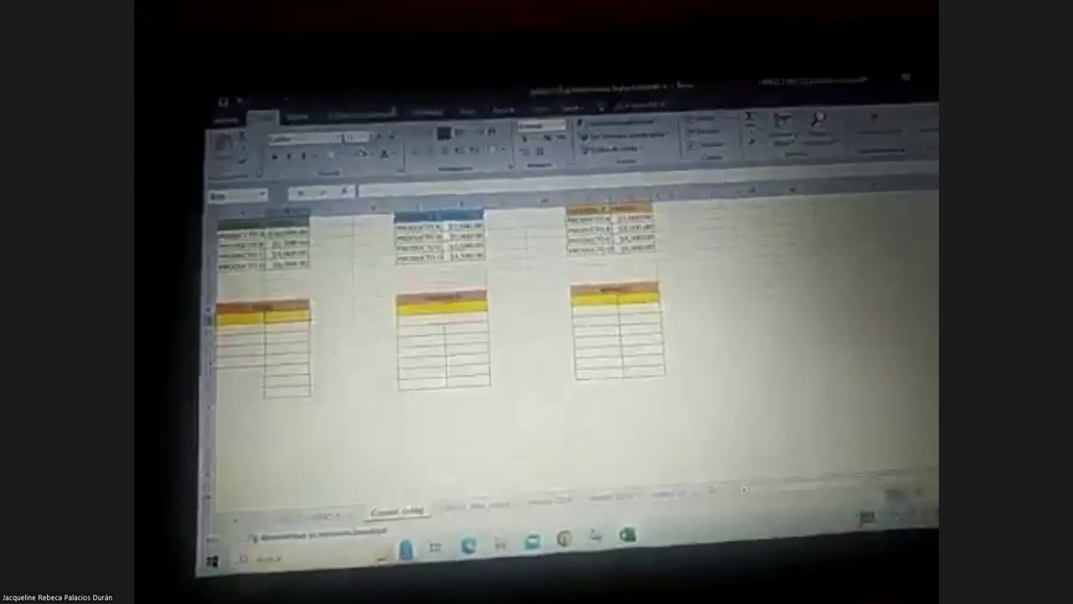
click(464, 114)
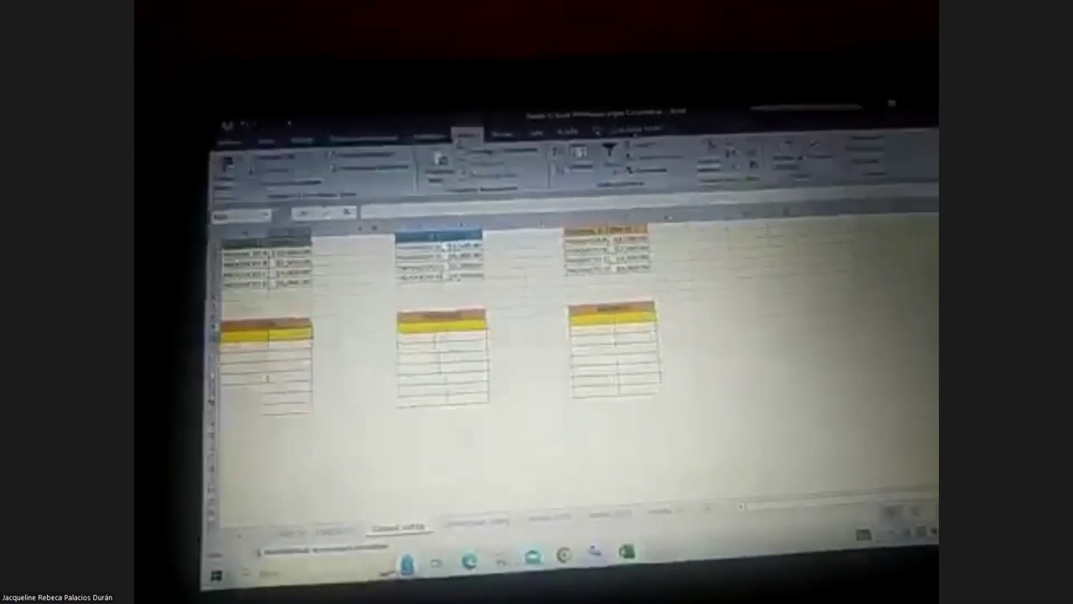
click(720, 151)
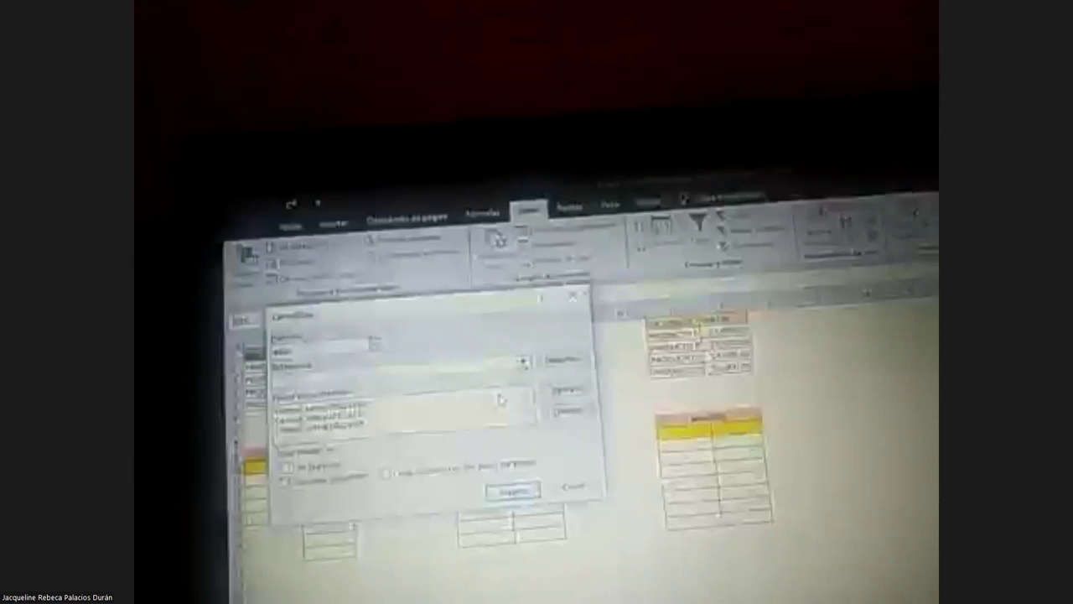
- Delete the first source range from the Todas las referencias list
click(335, 363)
click(557, 417)
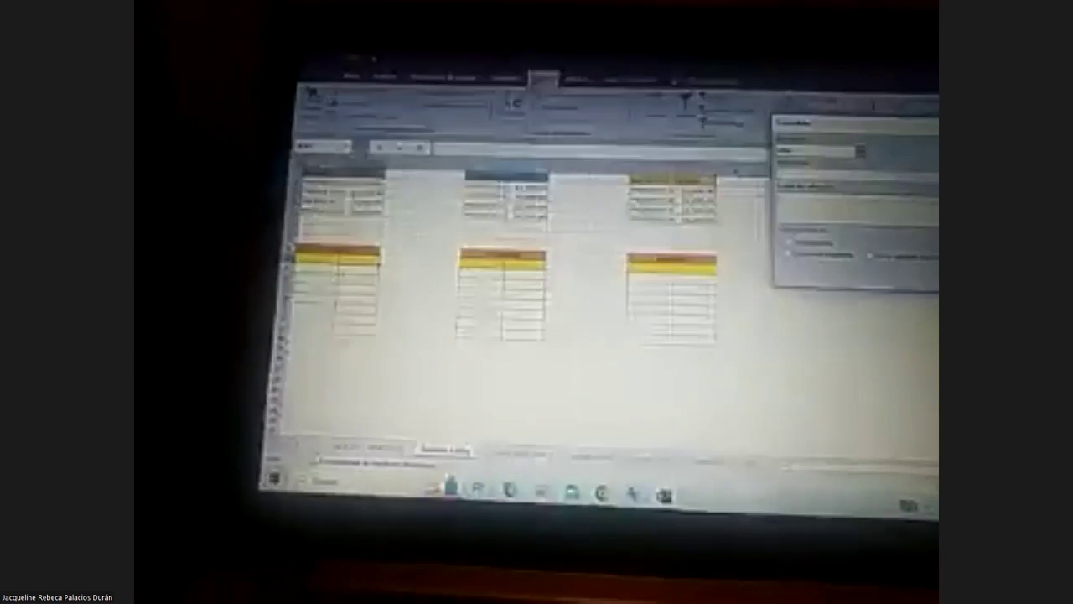
- Close the Consolidar dialog, then reopen it from Datos
key(Escape)
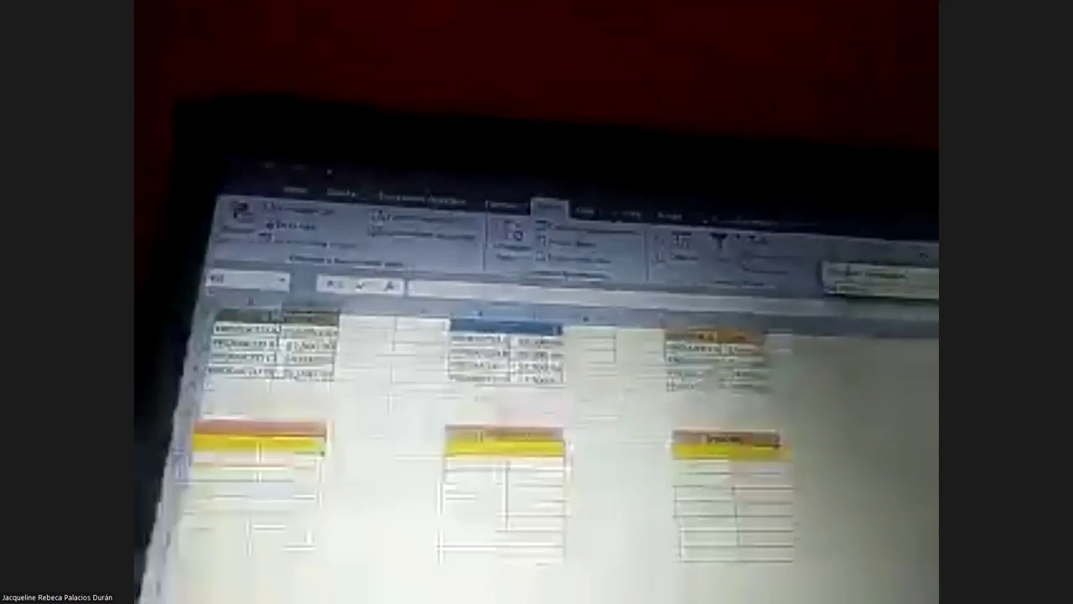
click(842, 246)
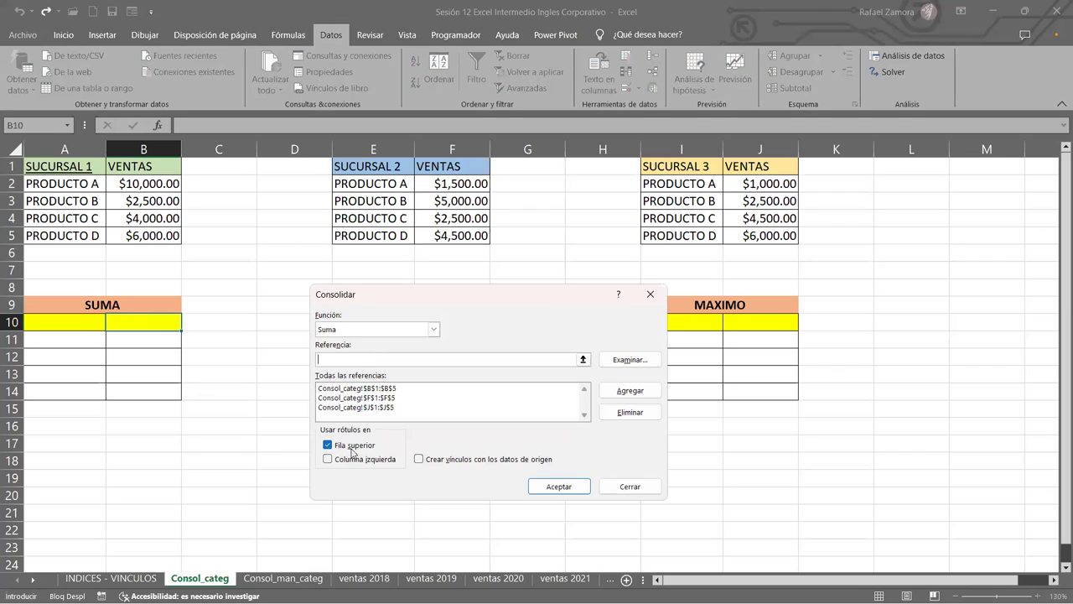
- Confirm the Suma consolidation, giving VENTAS totals $12,500, $10,000, $11,000 and $16,500 in B11:B14
click(562, 490)
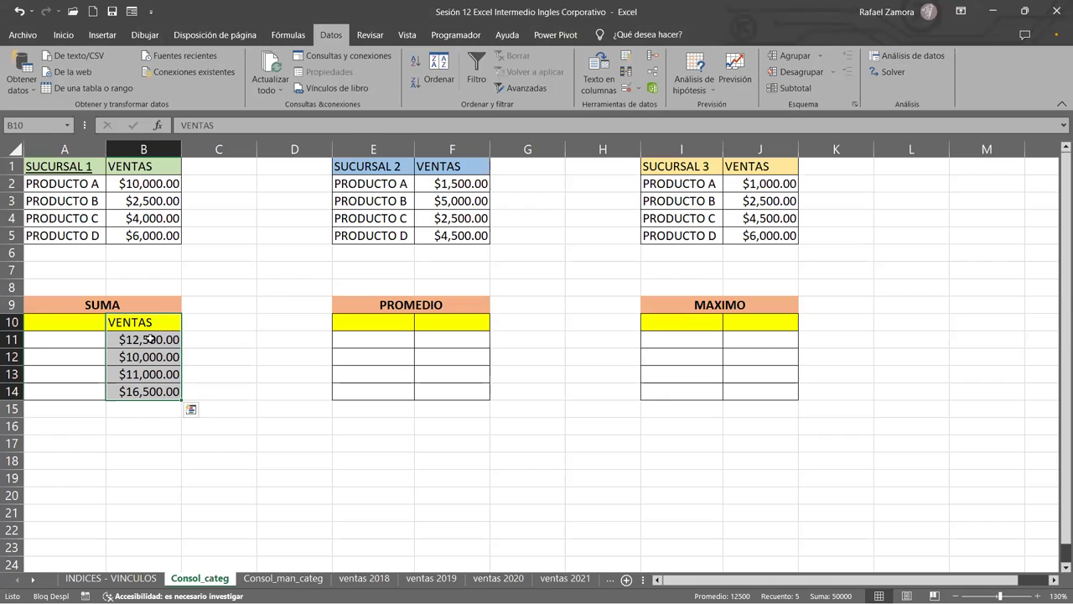
drag(151, 336, 145, 390)
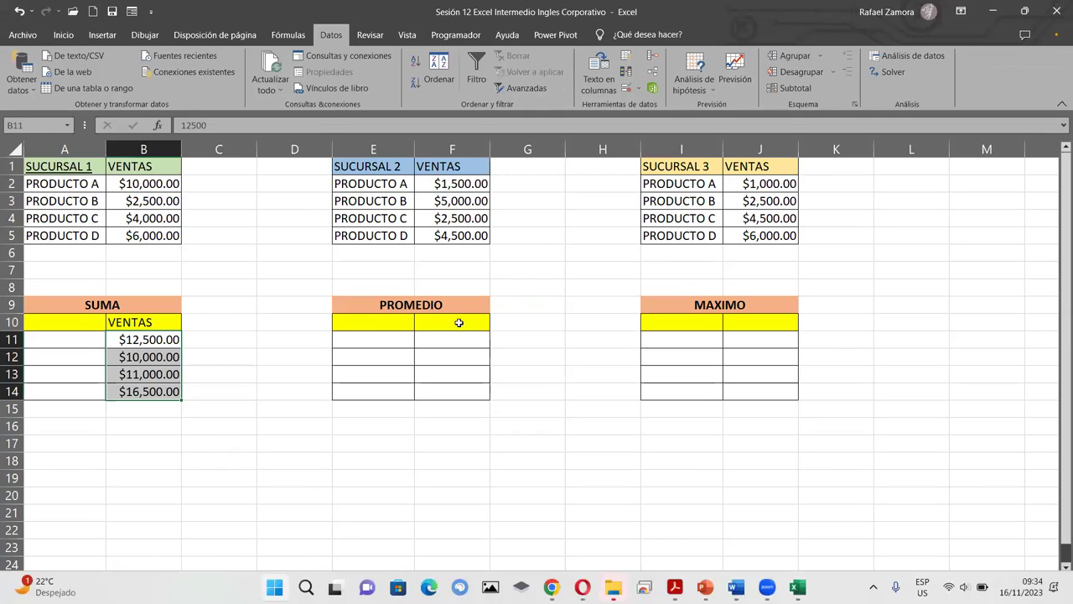
click(458, 323)
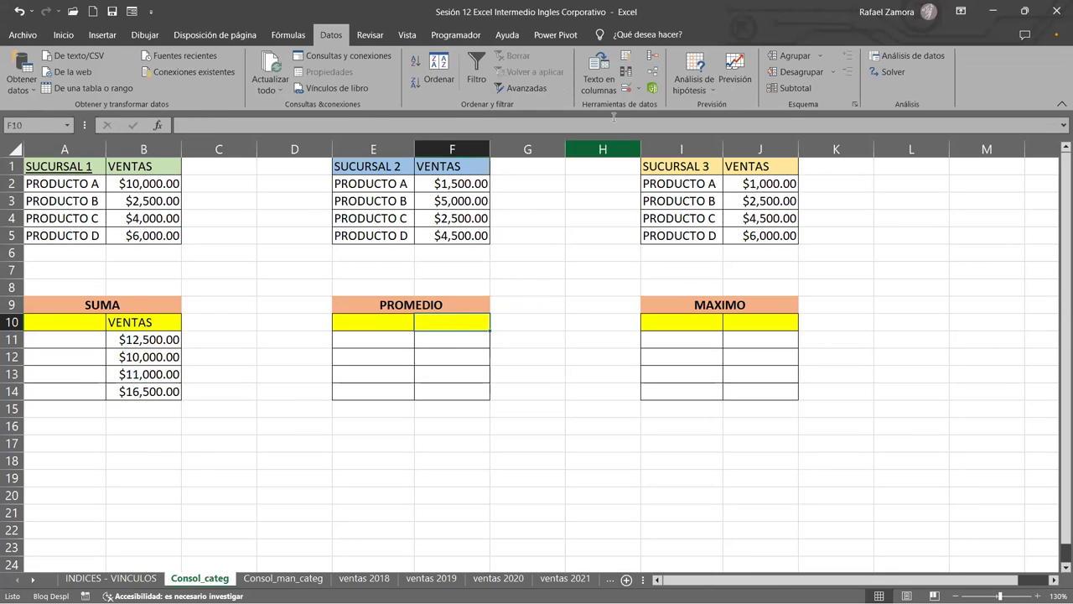
- Consolidate VENTAS averages into F10 with Promedio: $4,166.67, $3,333.33, $3,666.67 and $5,500.00
click(651, 58)
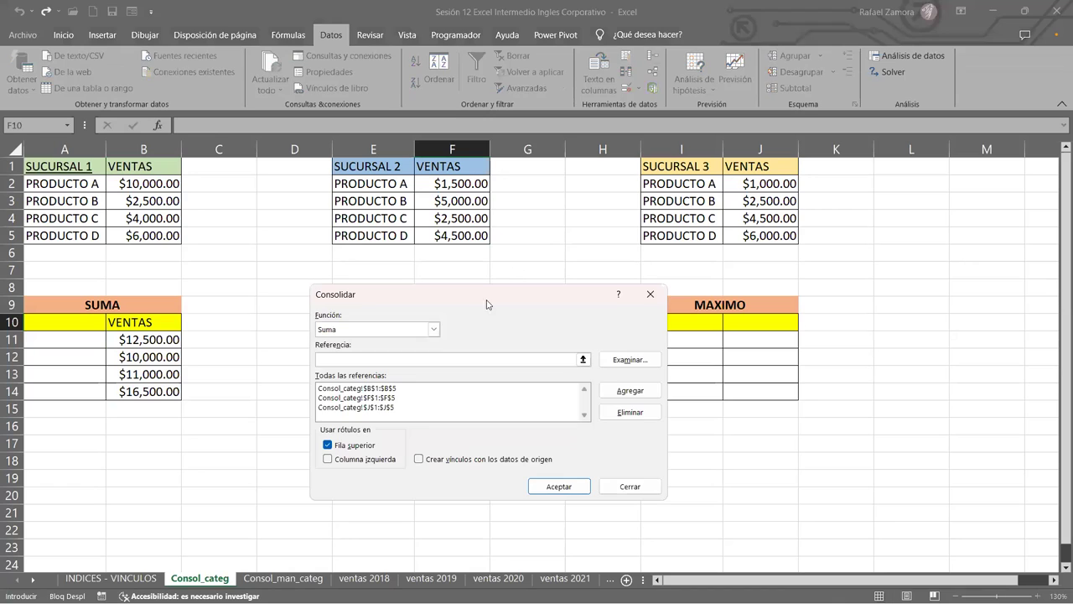
drag(487, 300, 806, 199)
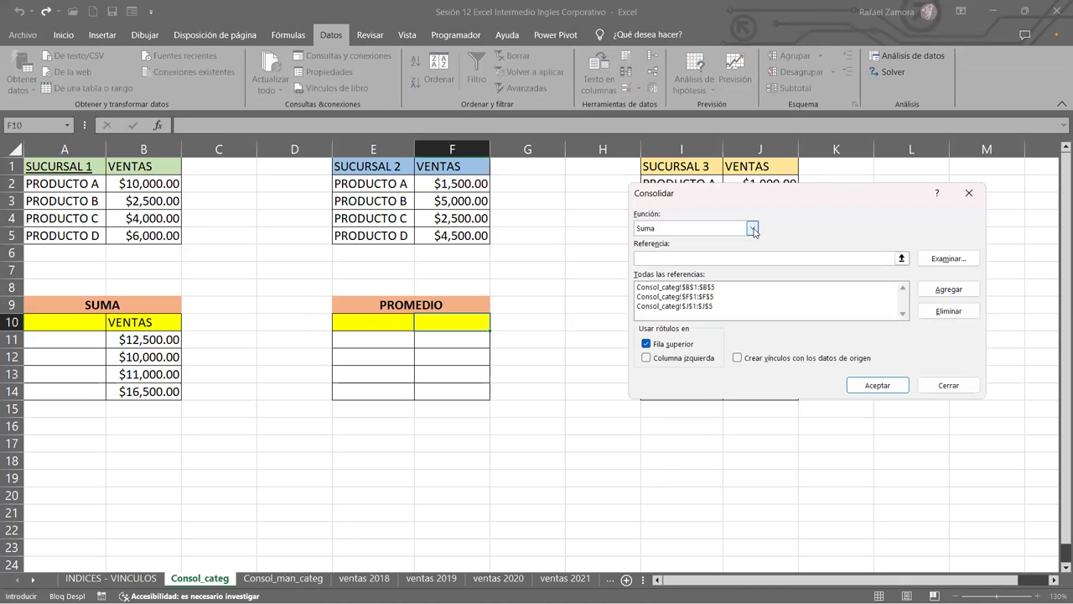
click(752, 228)
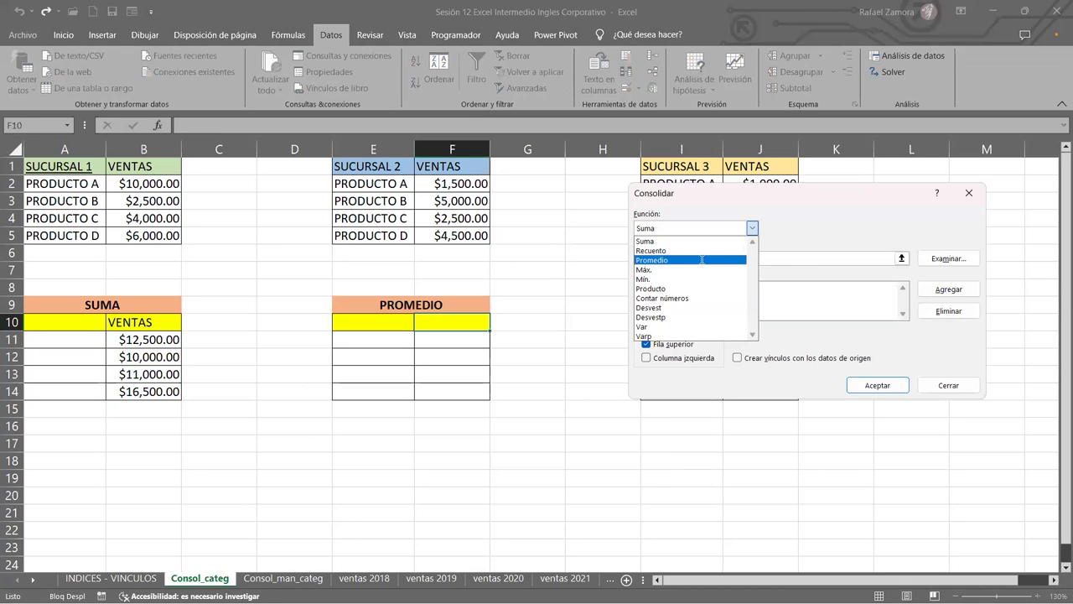
click(702, 260)
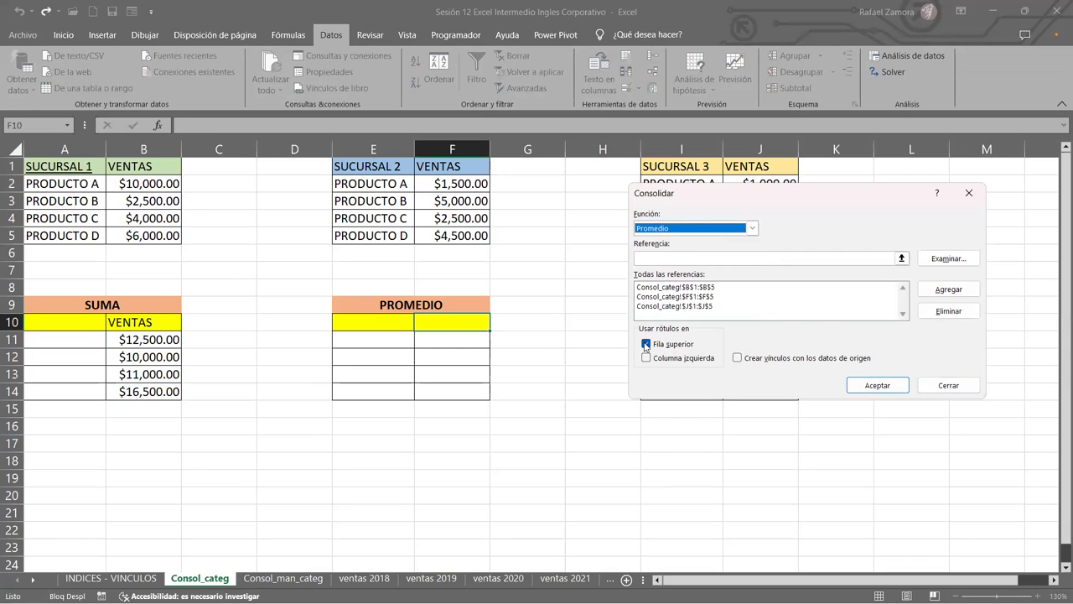
click(870, 390)
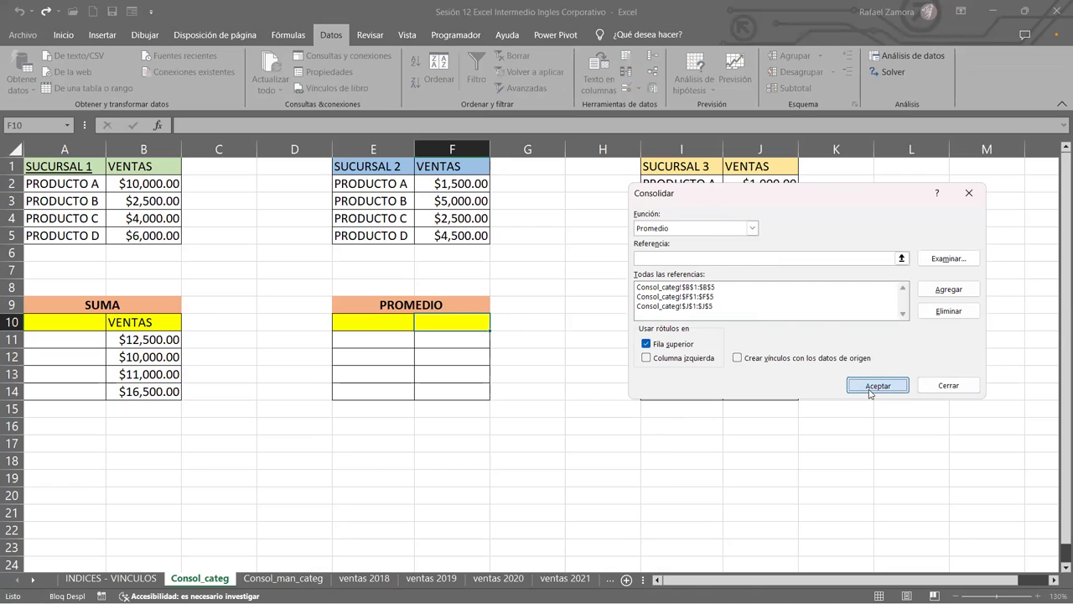
click(761, 322)
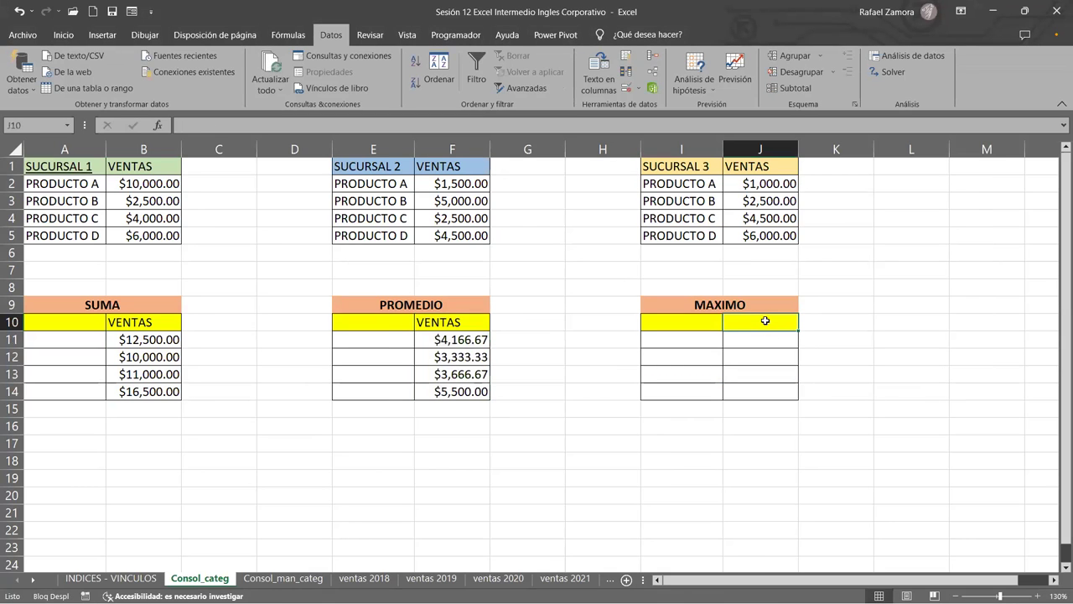
- Consolidate into J10 with the Máx. function for each product's highest VENTAS
click(659, 55)
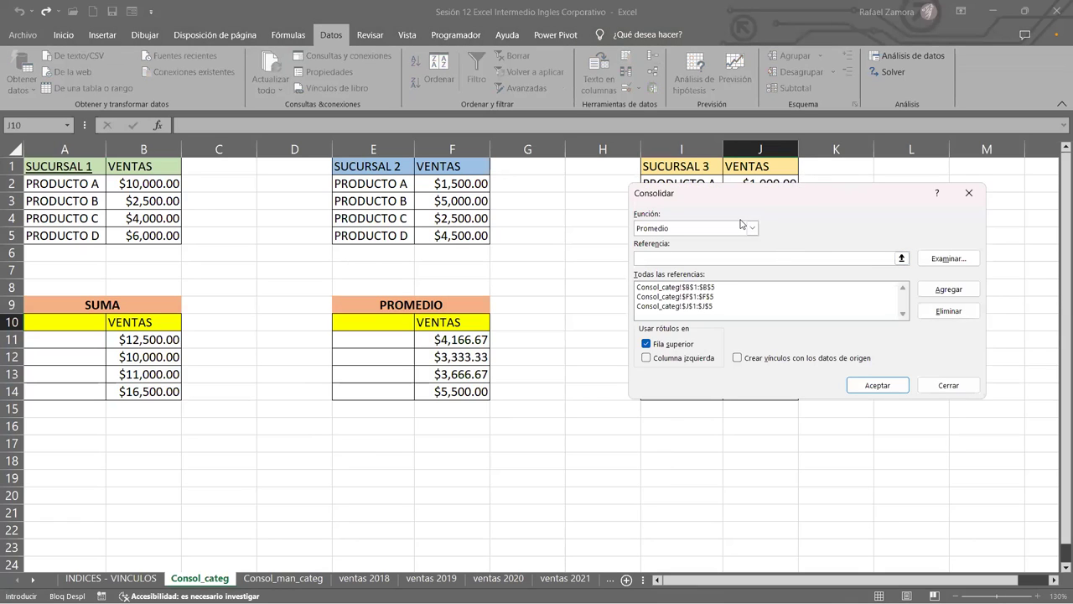
click(738, 230)
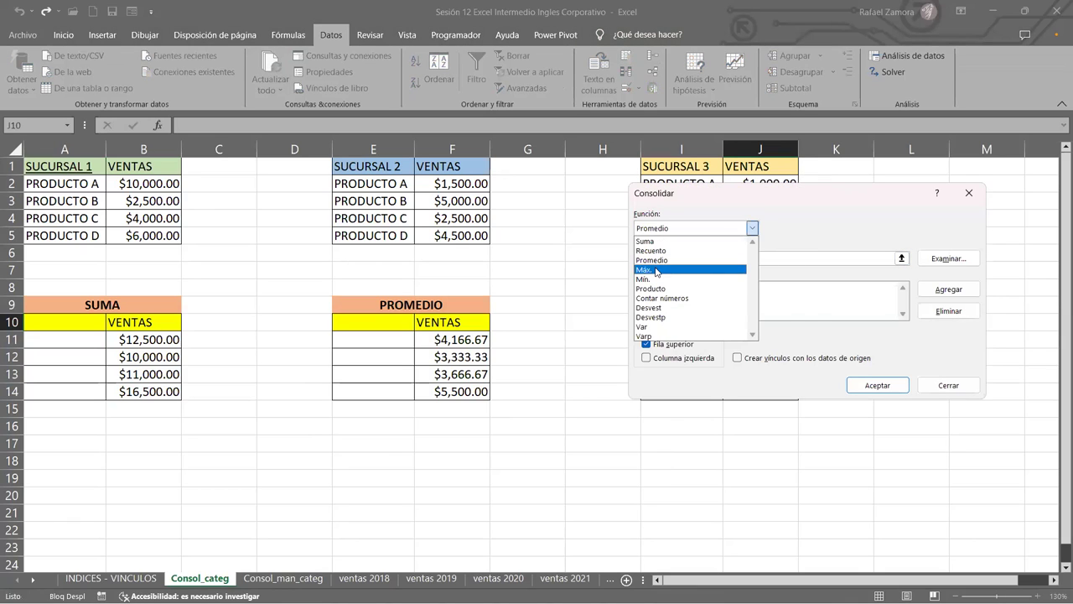
click(657, 271)
click(883, 386)
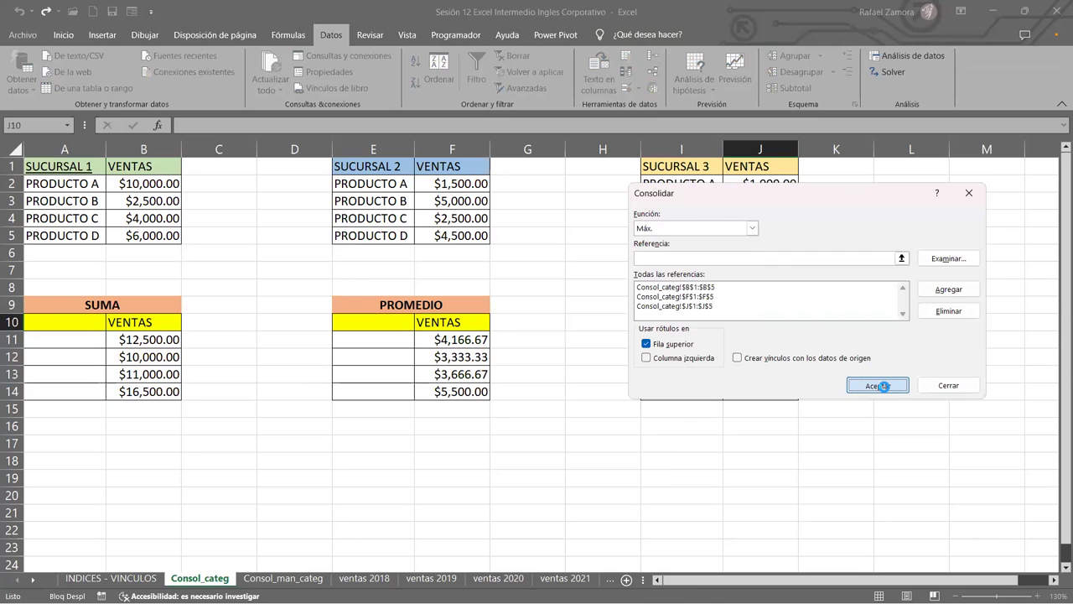
click(877, 385)
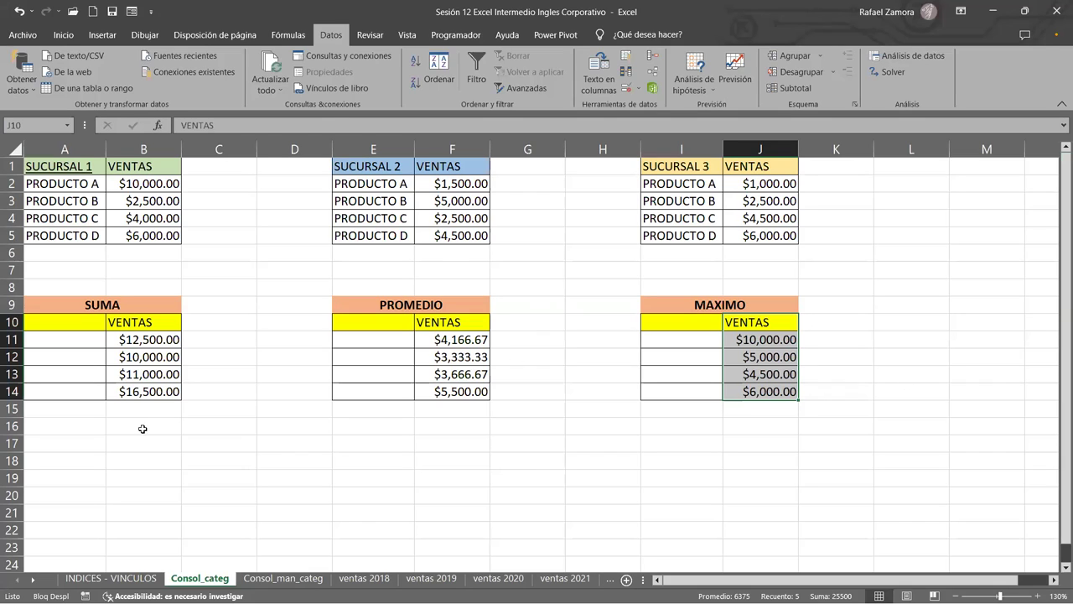
- Clear all consolidated values from the SUMA, PROMEDIO and MAXIMO tables in A10:K15
mouse_move(758, 332)
drag(786, 339, 783, 424)
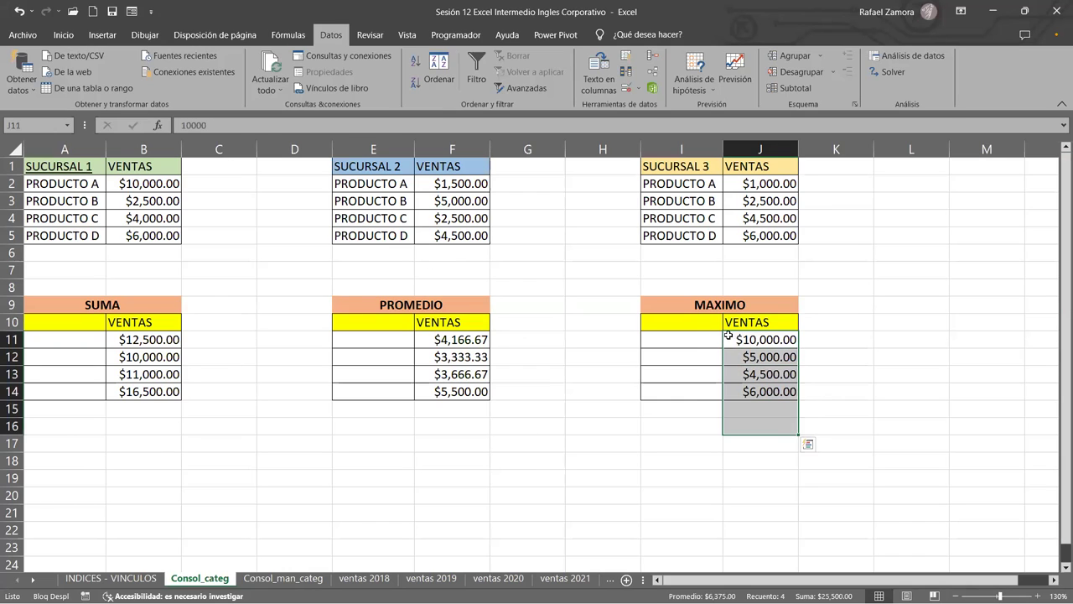
click(837, 369)
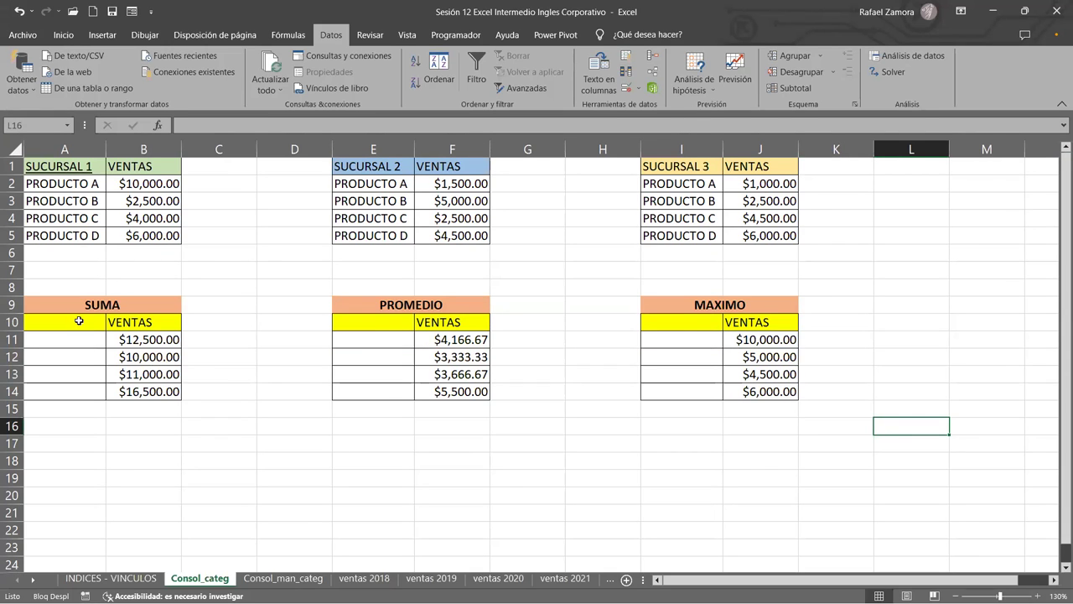
mouse_move(80, 323)
mouse_down()
mouse_move(500, 395)
mouse_move(807, 406)
mouse_up()
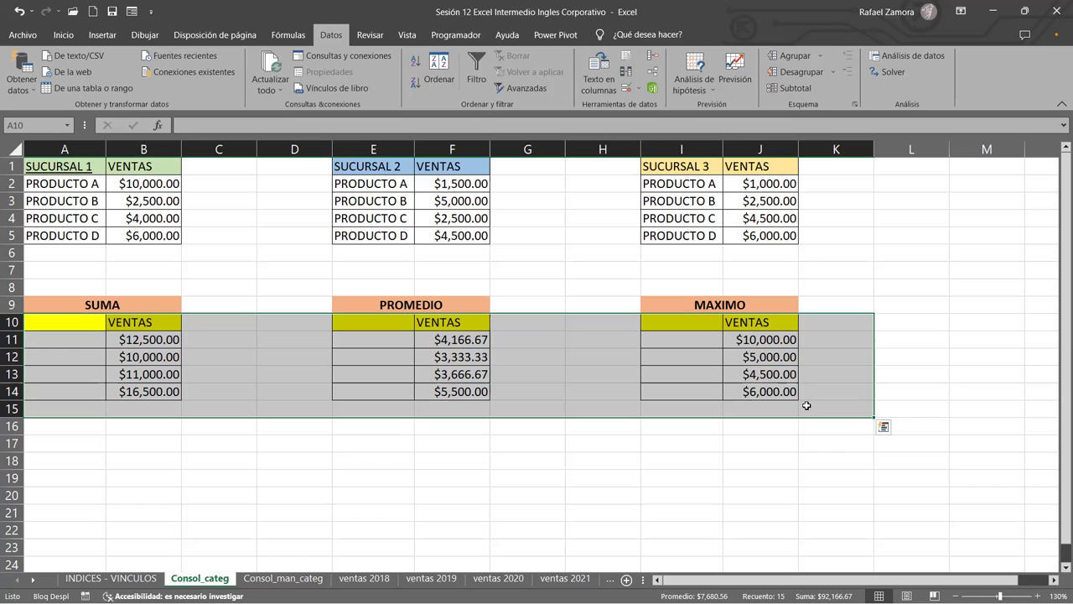
key(Delete)
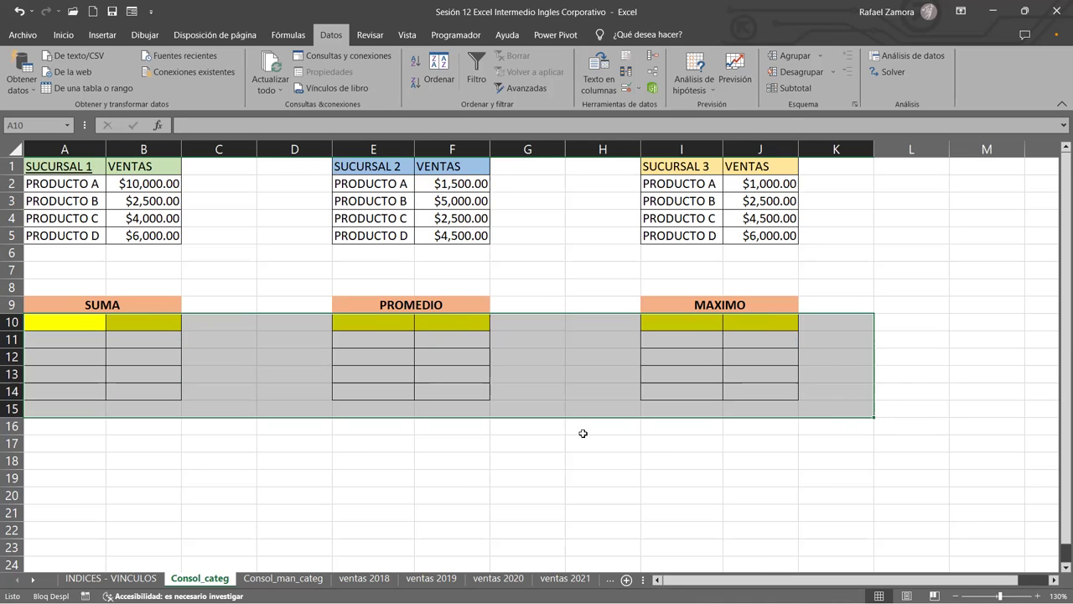
click(902, 428)
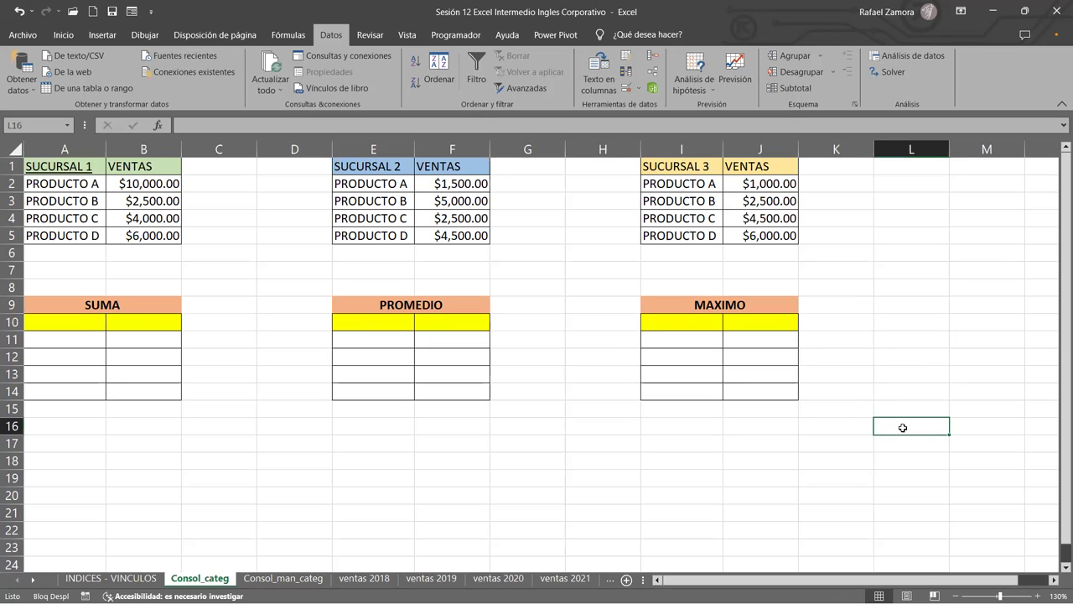
click(657, 61)
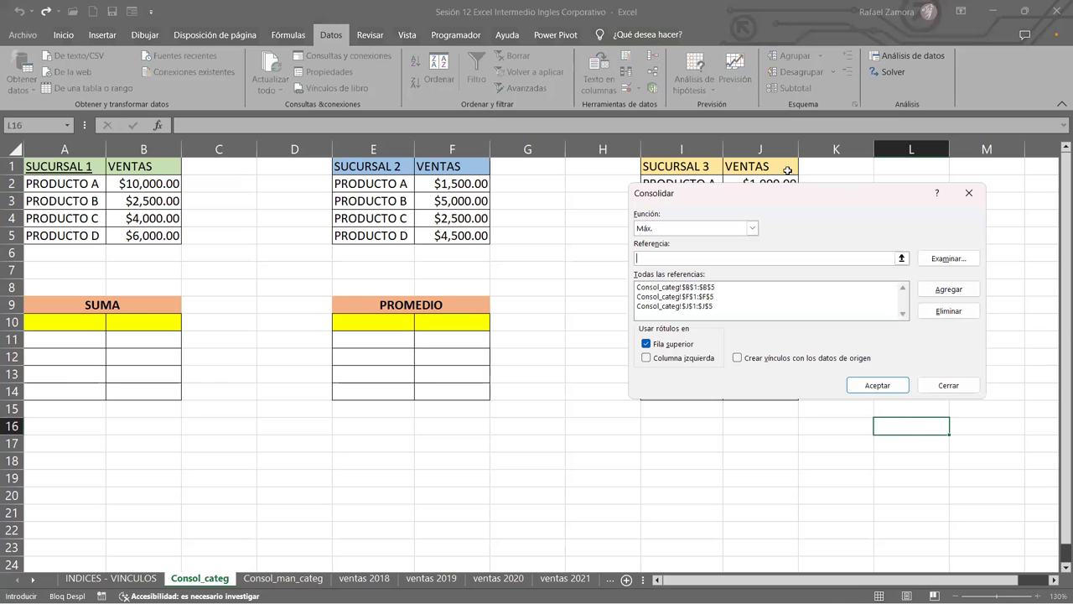
- Delete all three old source references from the Consolidar reference list
click(895, 299)
click(954, 315)
click(931, 311)
click(935, 312)
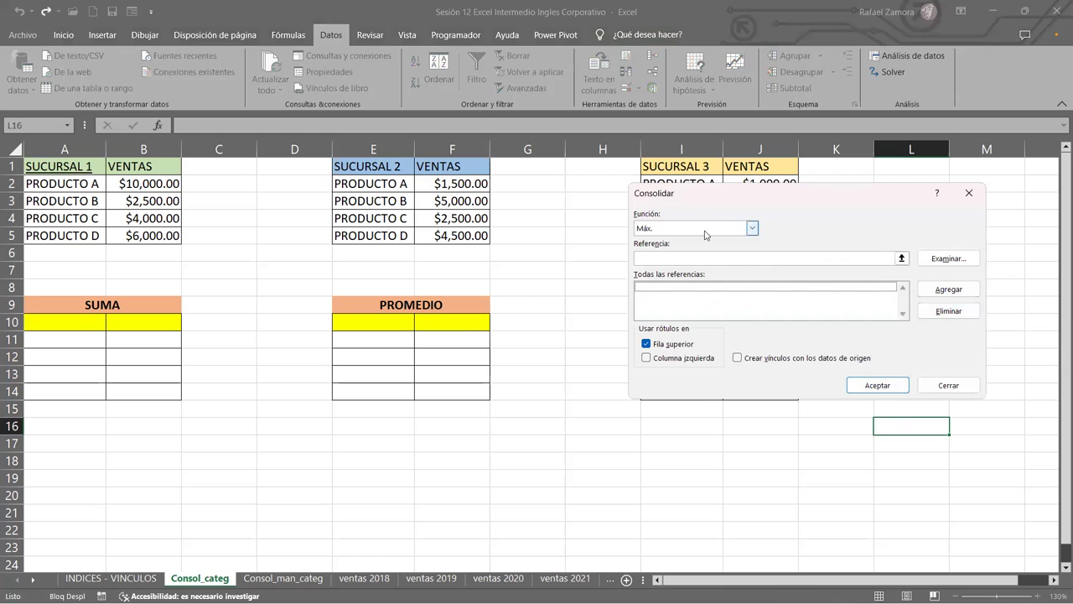
- Reset the consolidation function to Suma and close the dialog without consolidating
click(752, 228)
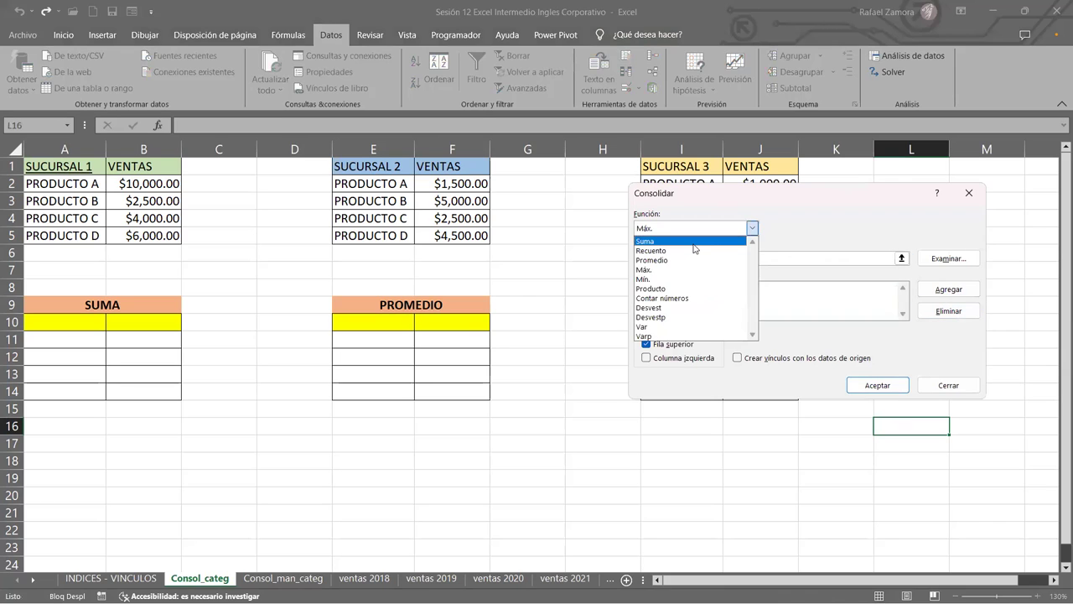
click(694, 242)
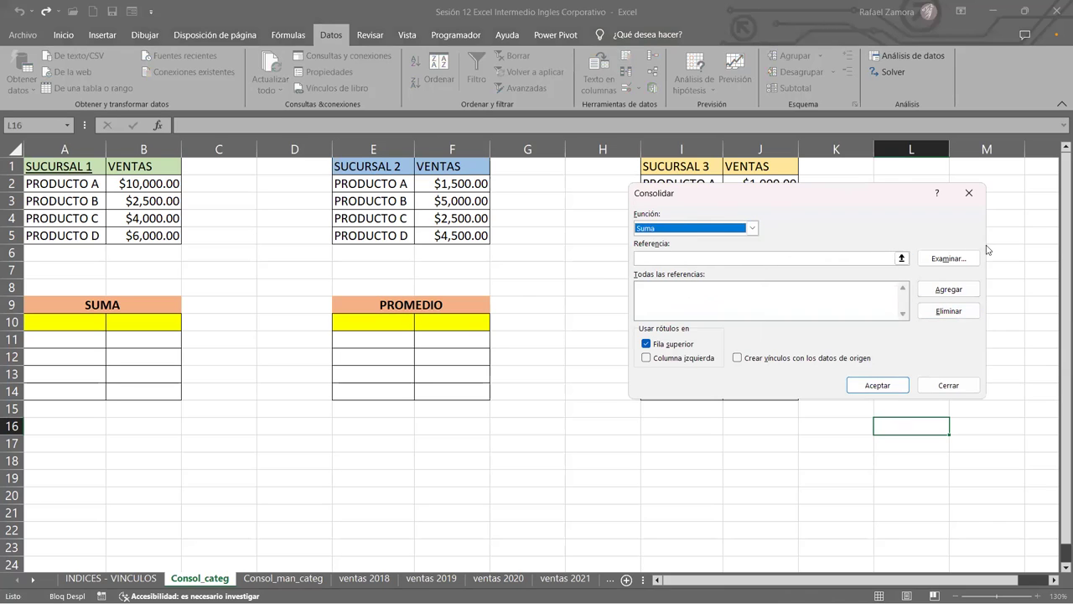
click(868, 254)
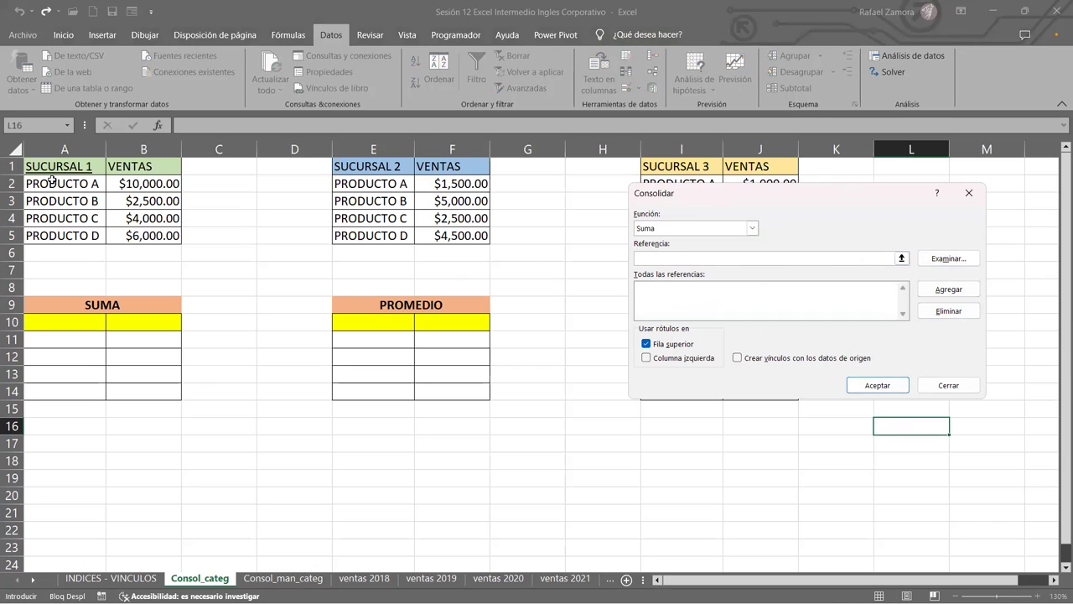
click(968, 387)
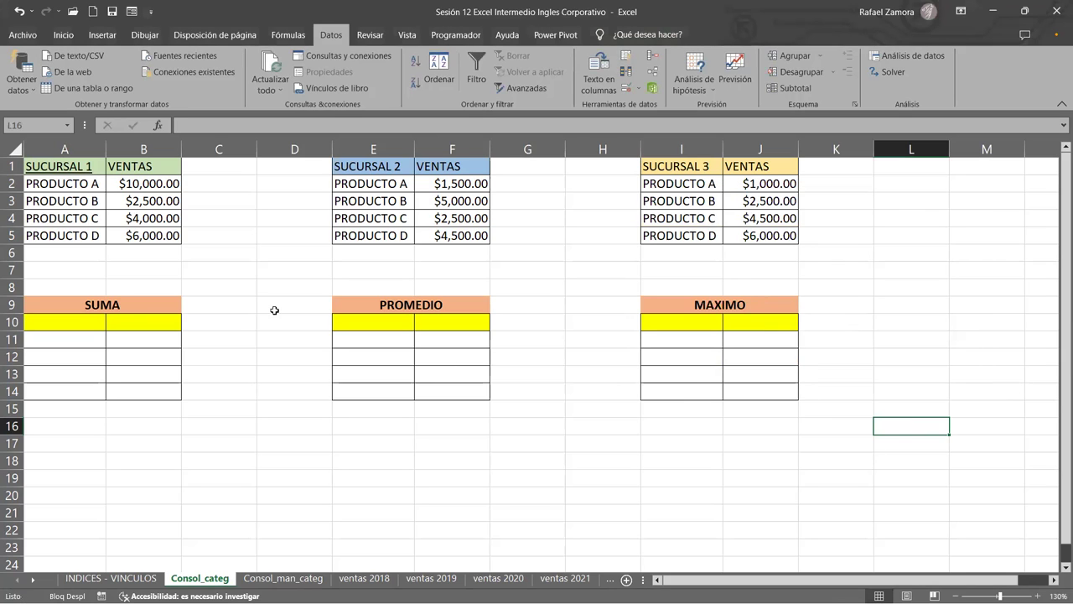
- With A10 as output, add the SUCURSAL 1 range A1:B5 as a consolidation source
click(82, 318)
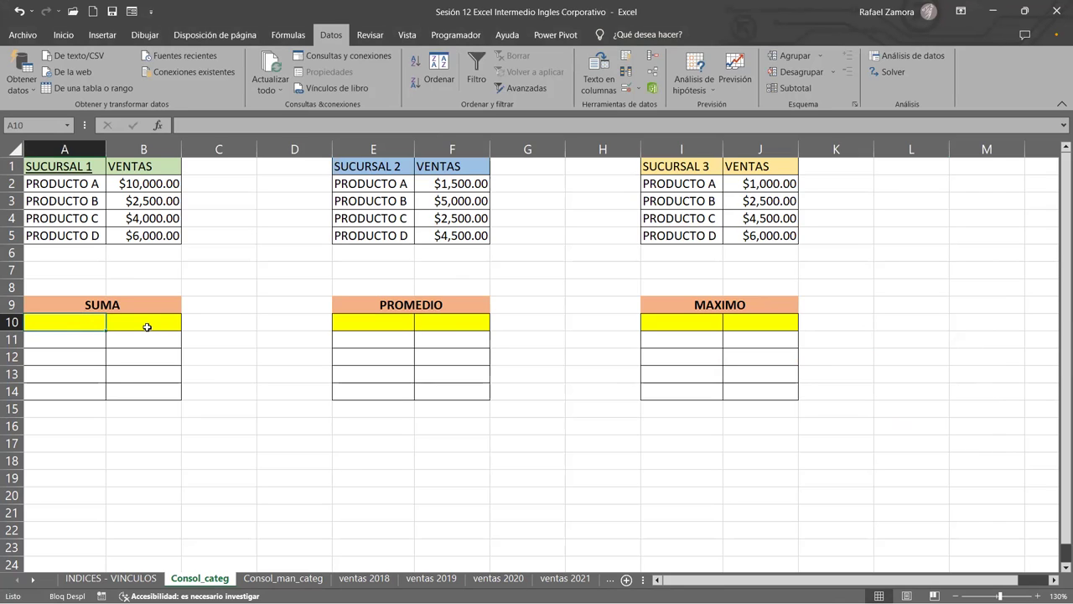
click(147, 327)
click(79, 322)
click(653, 56)
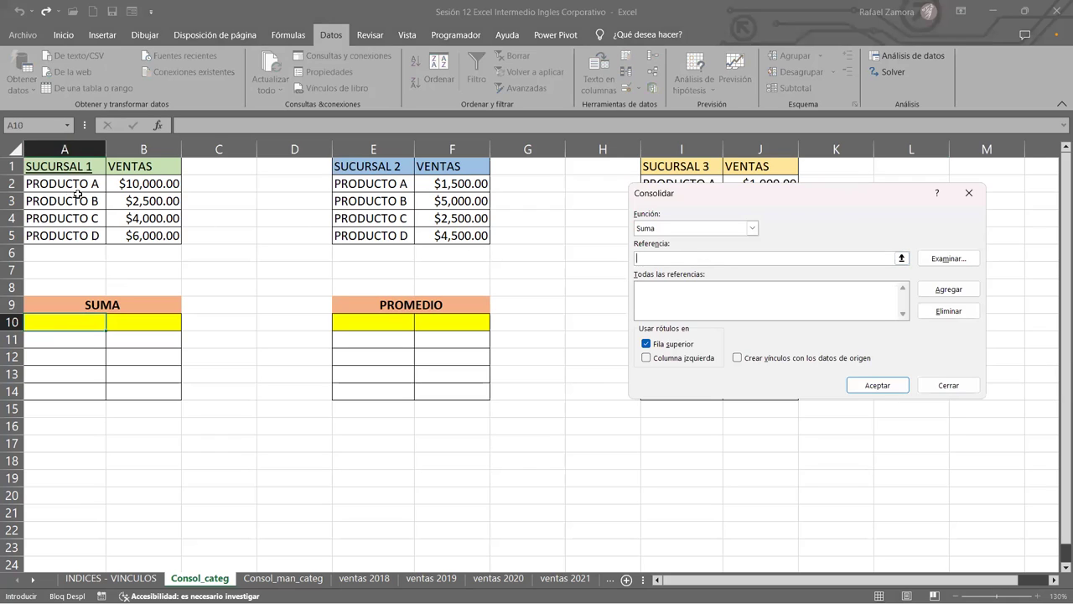
click(59, 169)
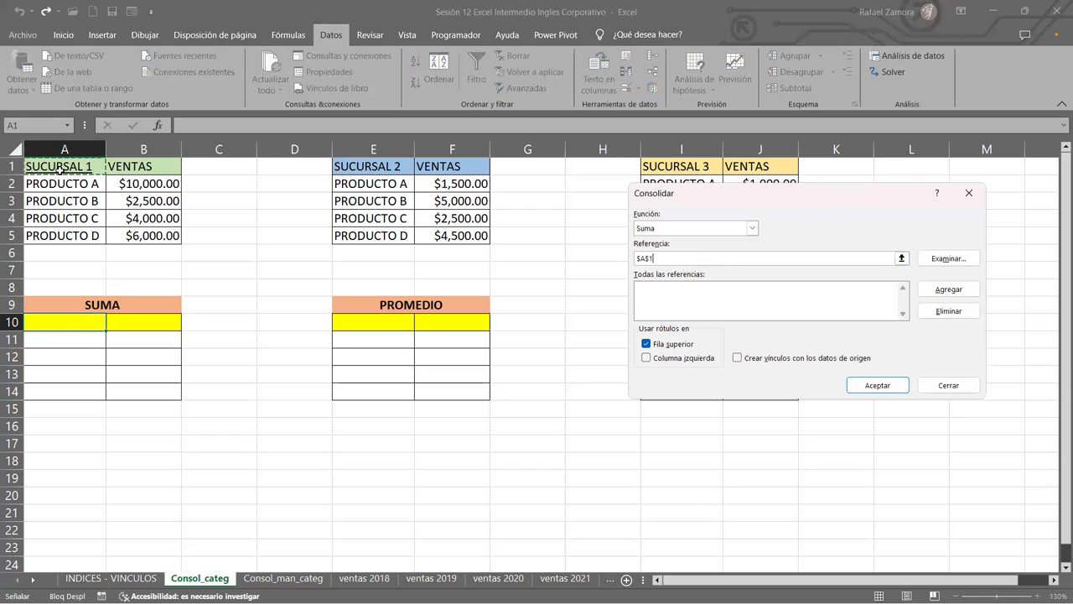
shift+click(139, 232)
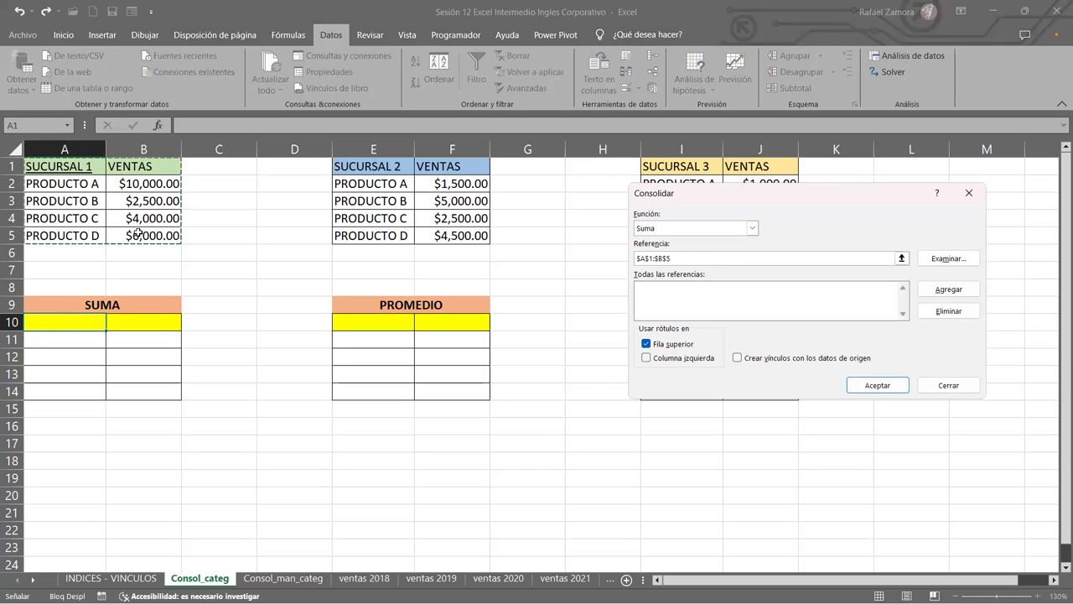
click(975, 291)
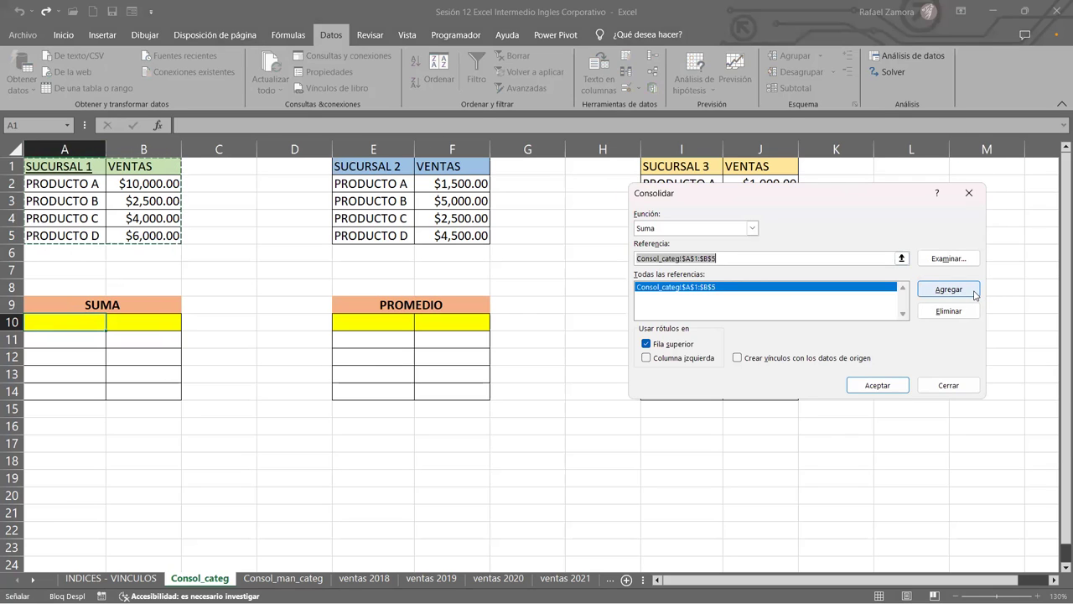
- Add SUCURSAL 2 range E1:F5, enable Columna izquierda labels, and confirm the Suma consolidation
click(360, 171)
shift+click(448, 236)
click(952, 290)
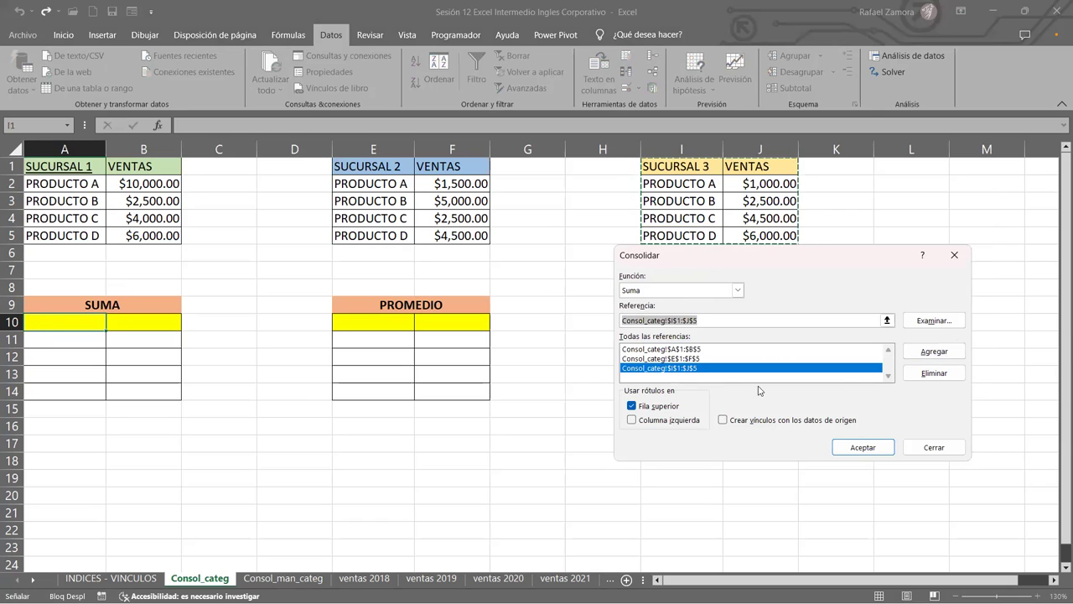
click(632, 421)
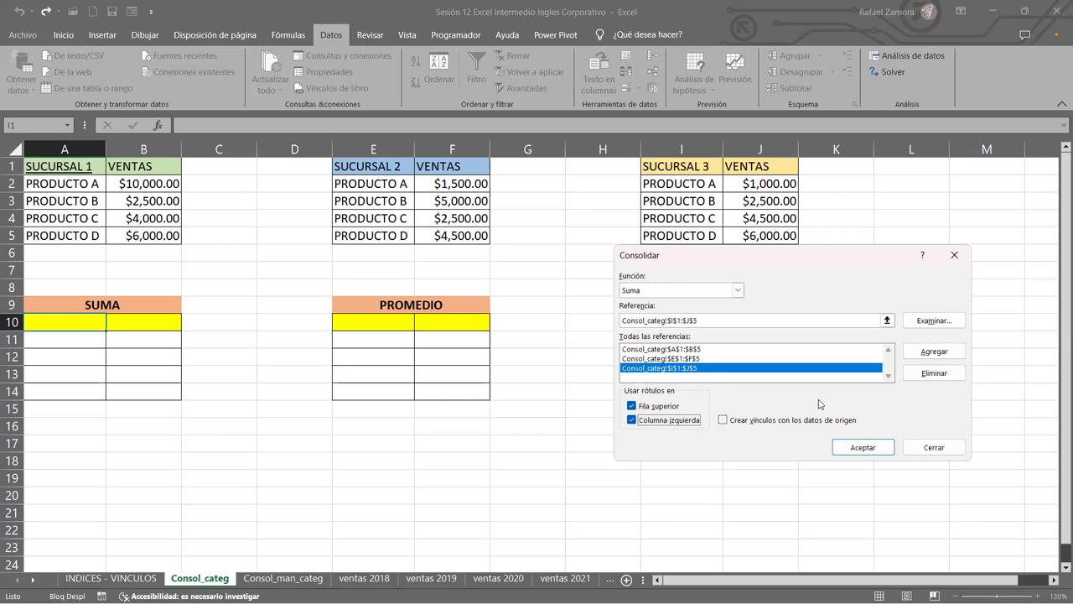
click(866, 451)
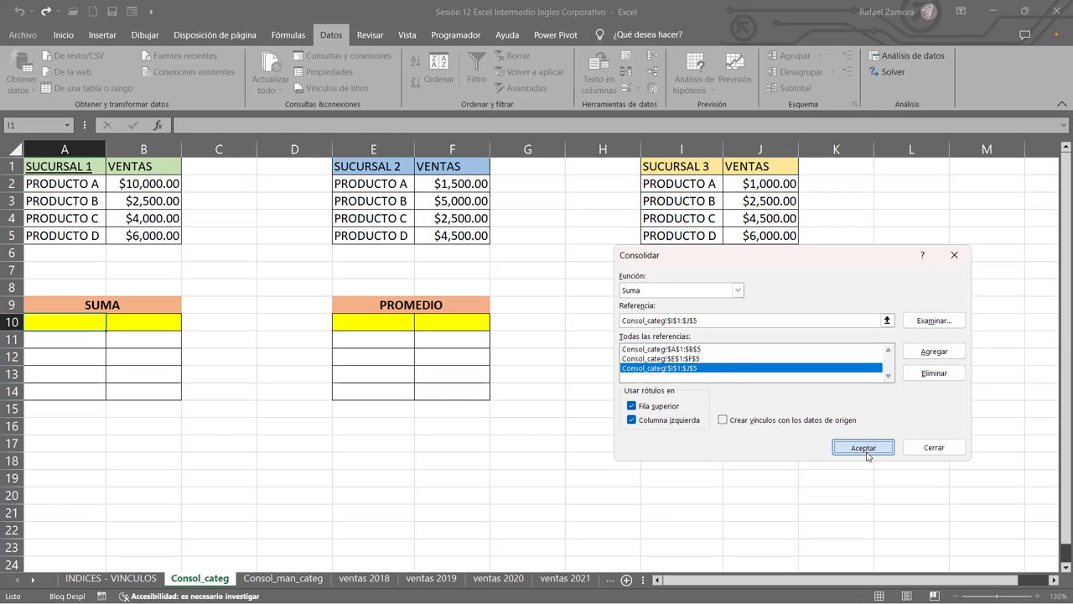
click(867, 444)
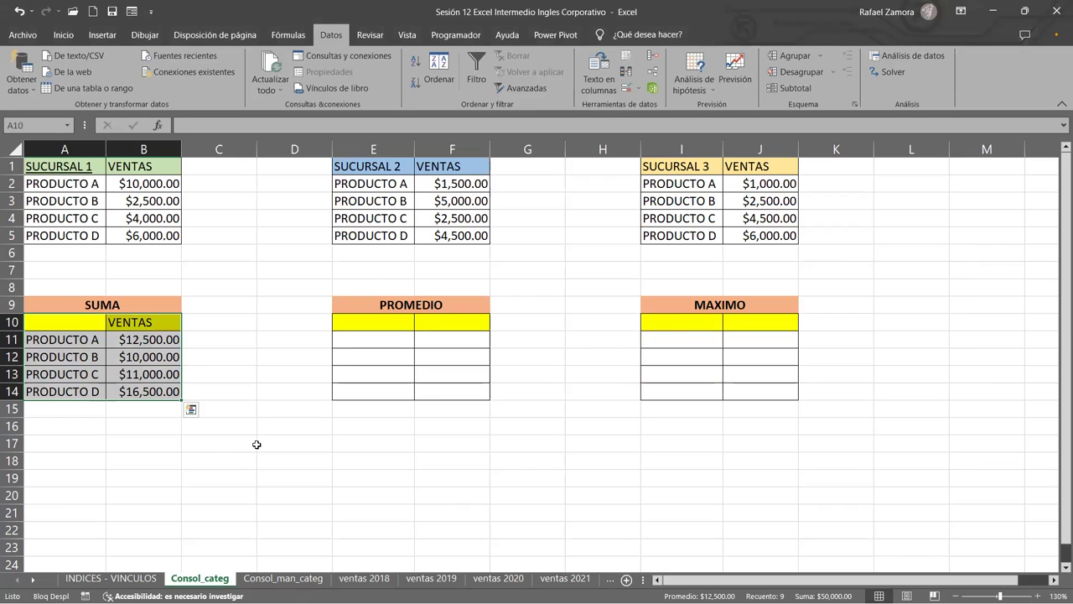
- Consolidate averages into E10 with Promedio: $4,166.67, $3,333.33, $3,666.67, $5,500.00 for PRODUCTO A–D
click(387, 324)
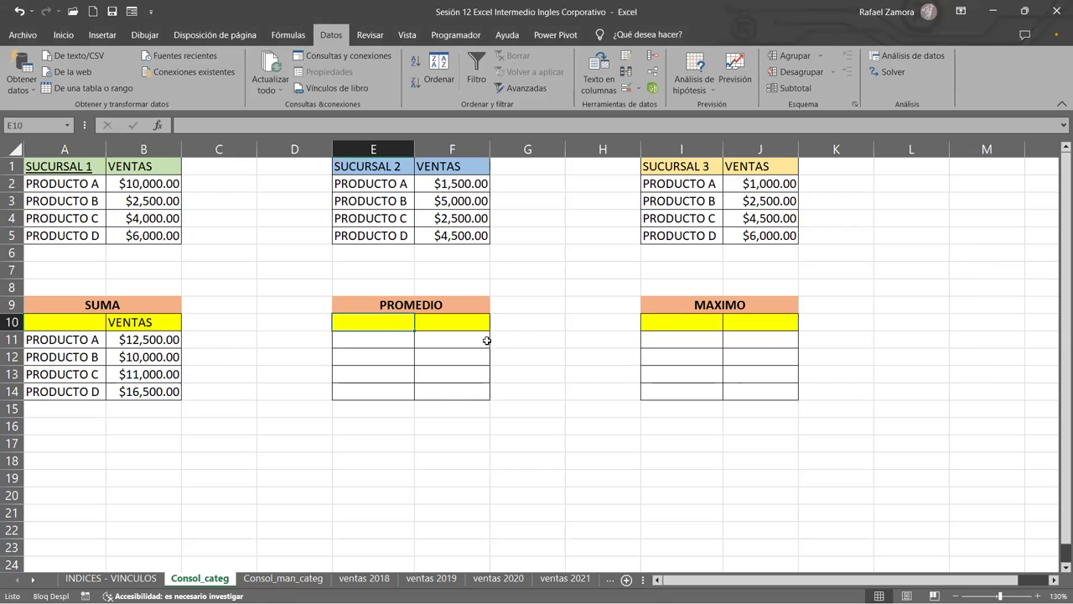
click(659, 56)
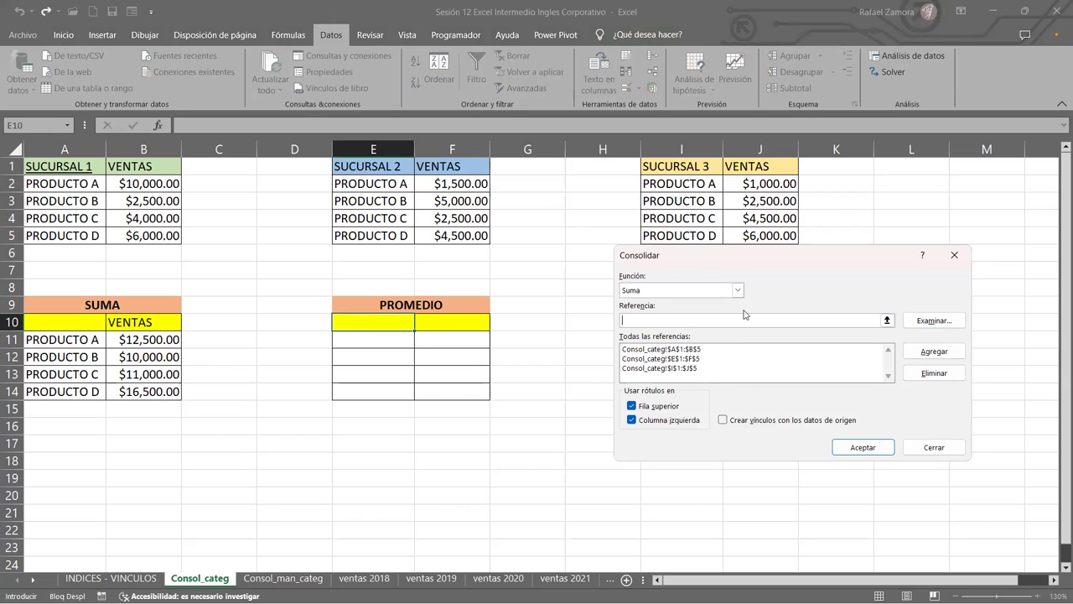
click(735, 295)
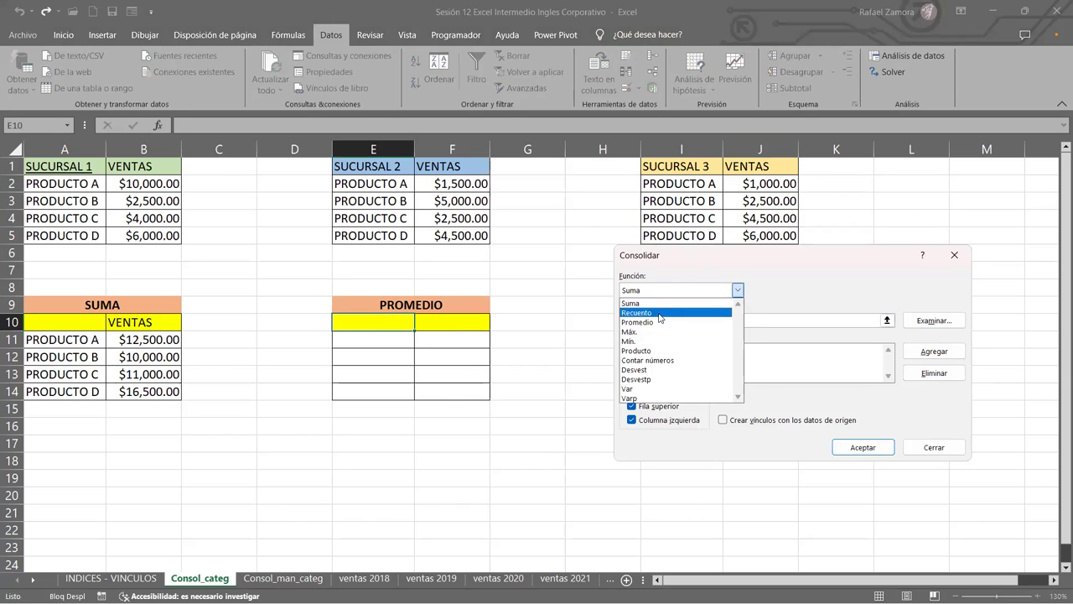
click(653, 323)
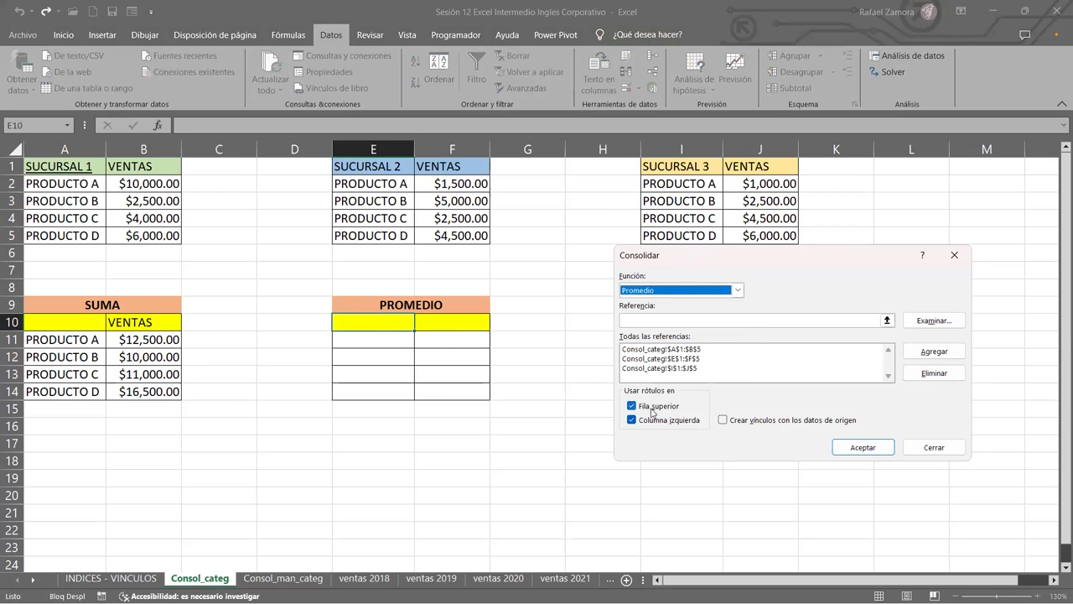
click(868, 449)
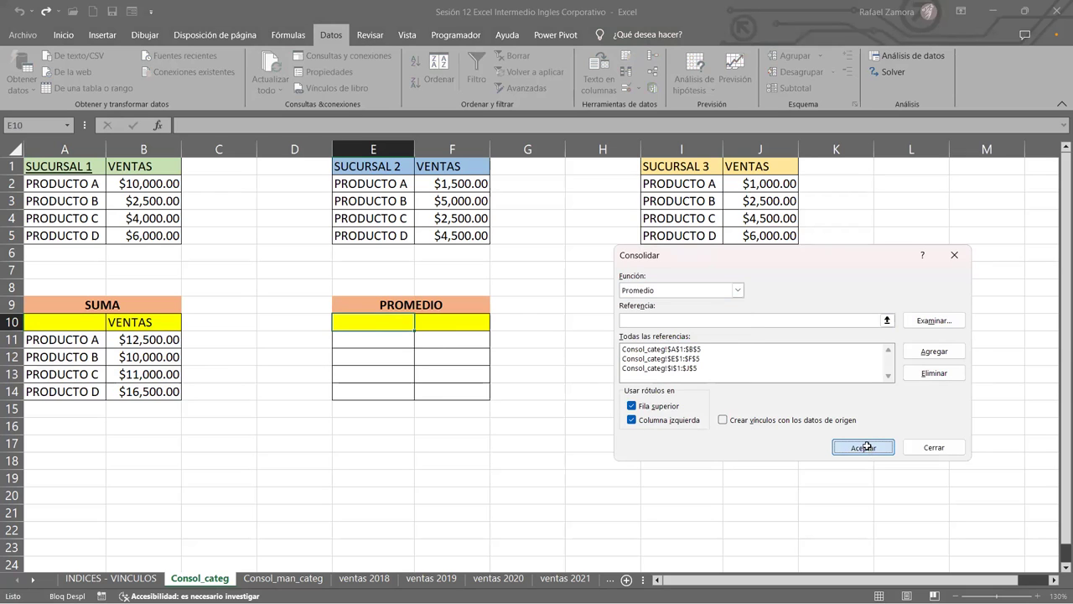
click(705, 327)
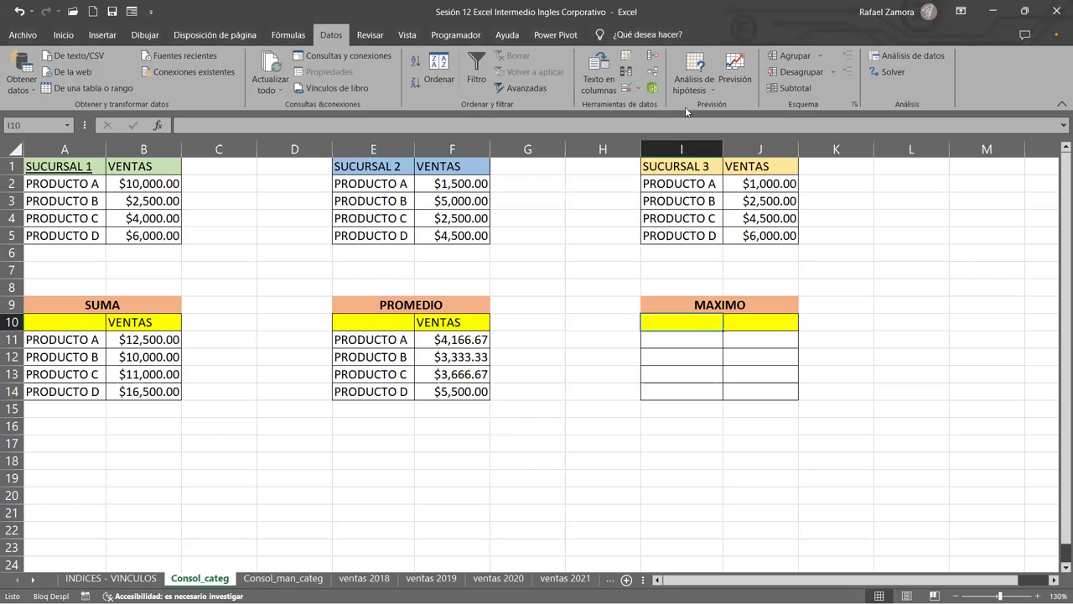
- Consolidate the three SUCURSAL ranges into the MAXIMO table using the Máx. function
click(661, 61)
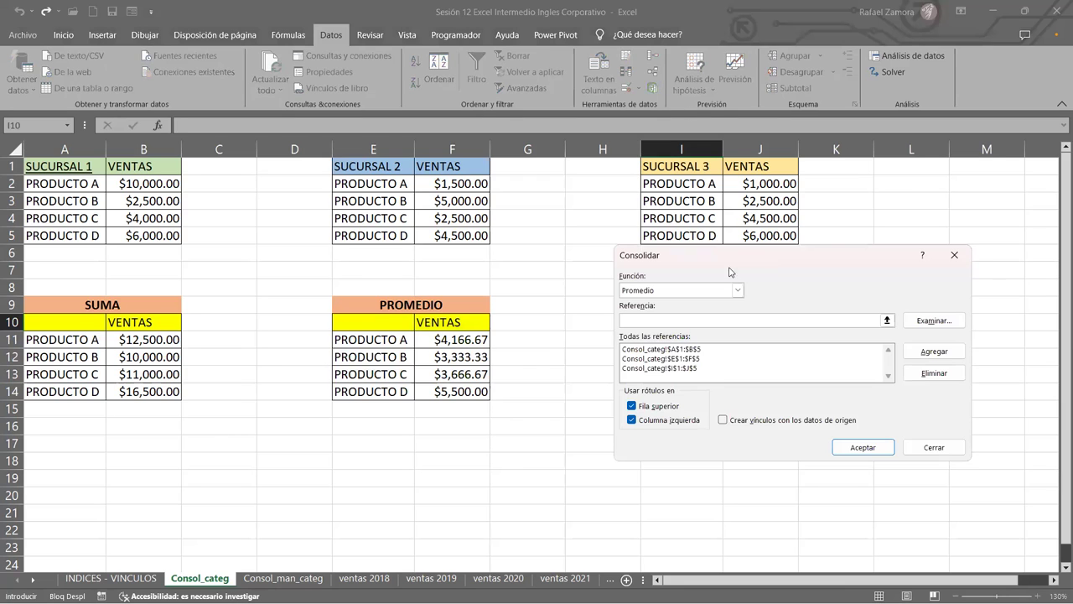
click(679, 290)
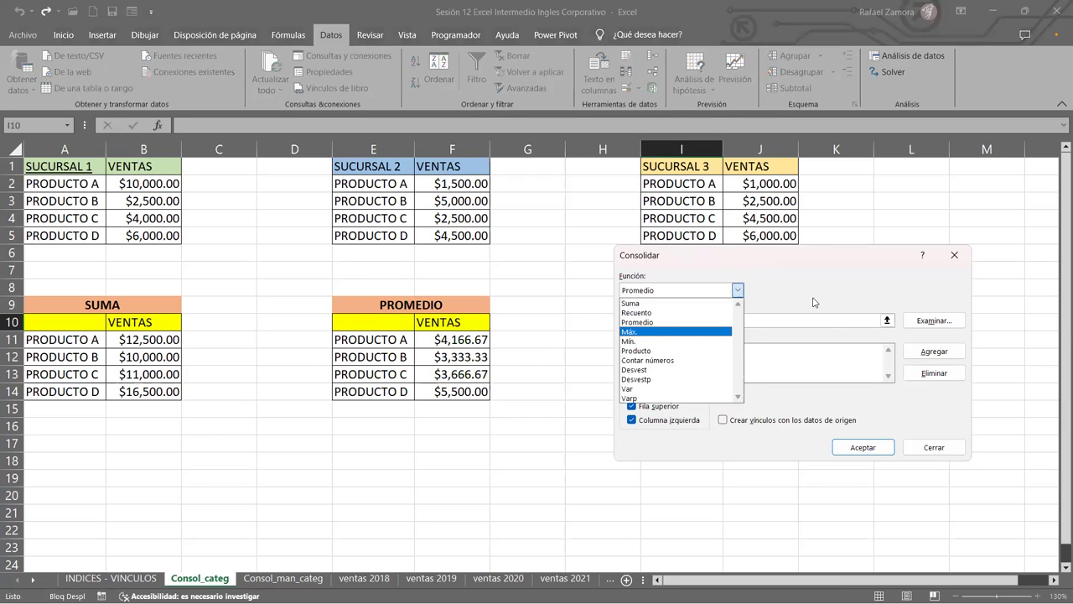
click(658, 332)
click(885, 448)
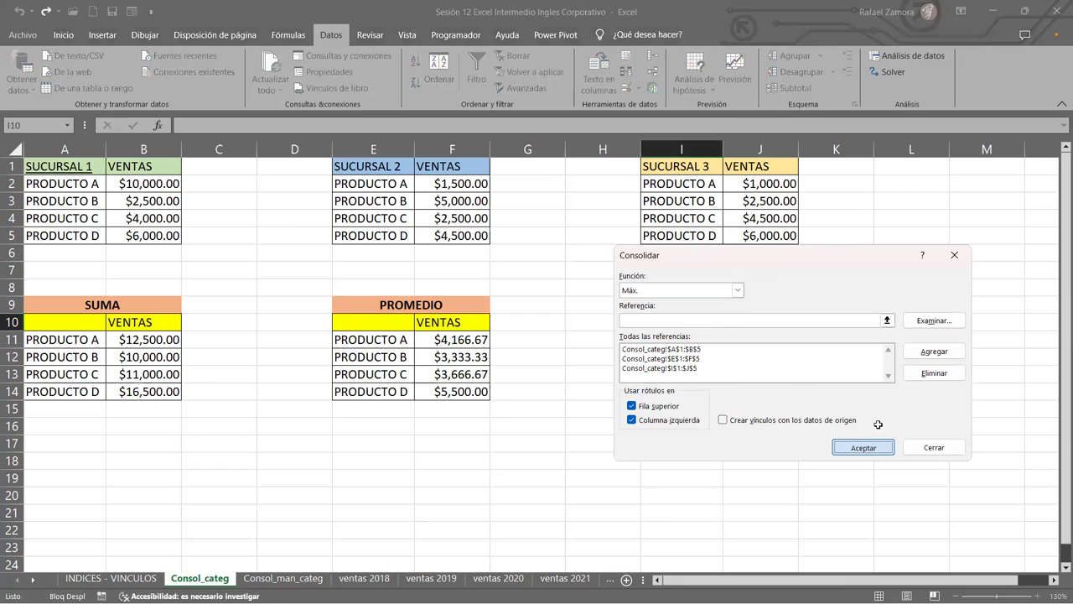
click(969, 386)
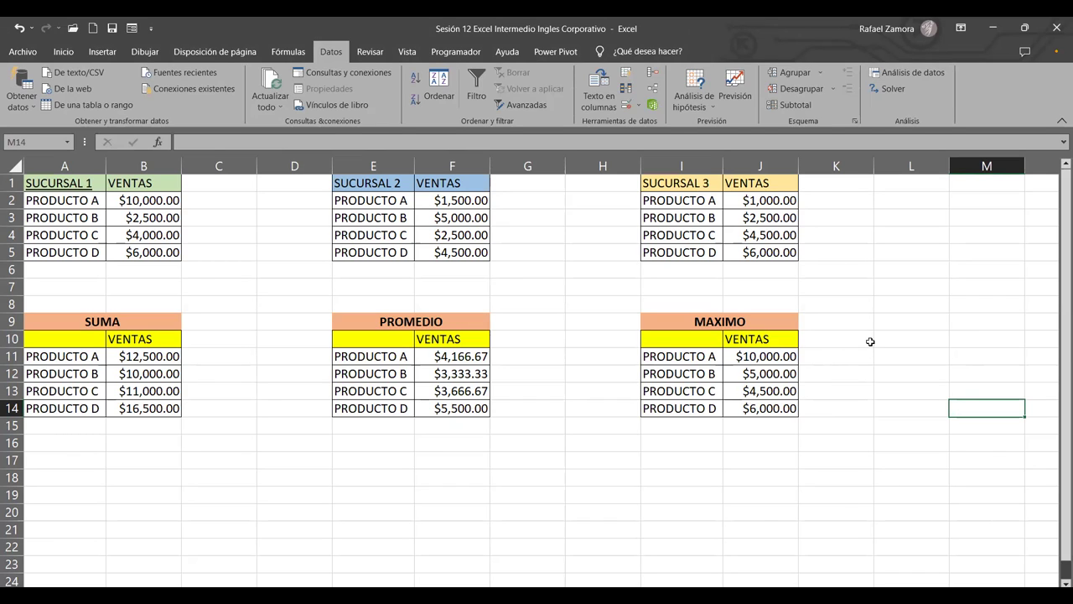
click(959, 332)
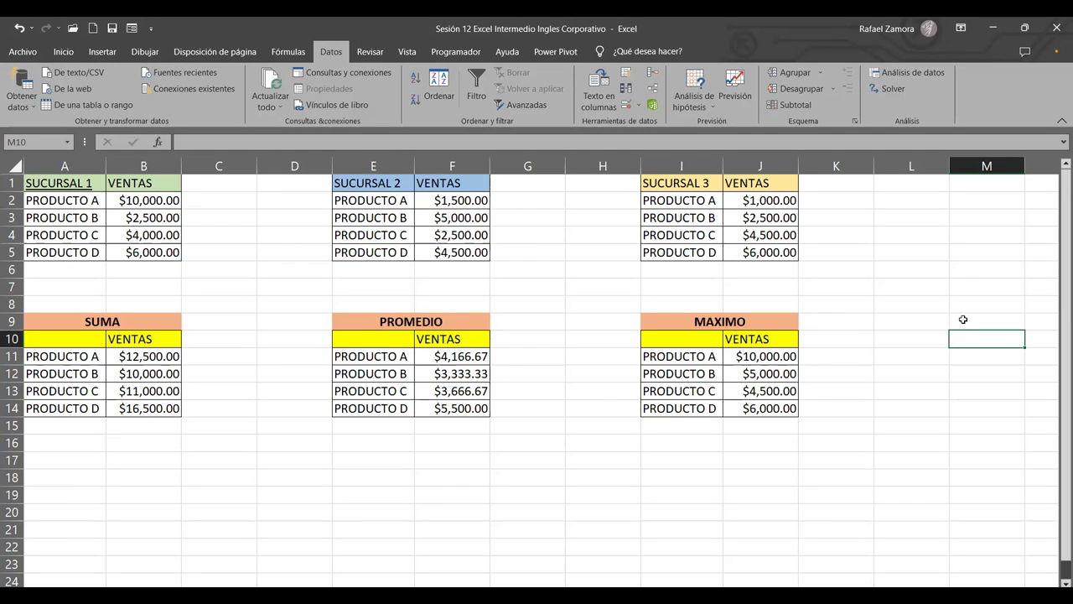
click(963, 319)
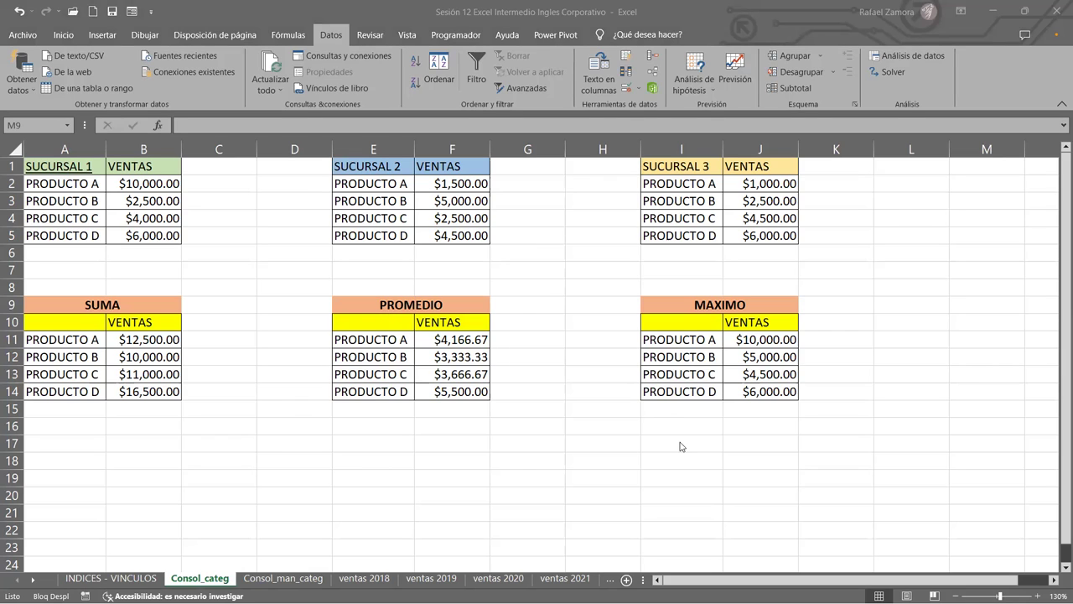
click(399, 443)
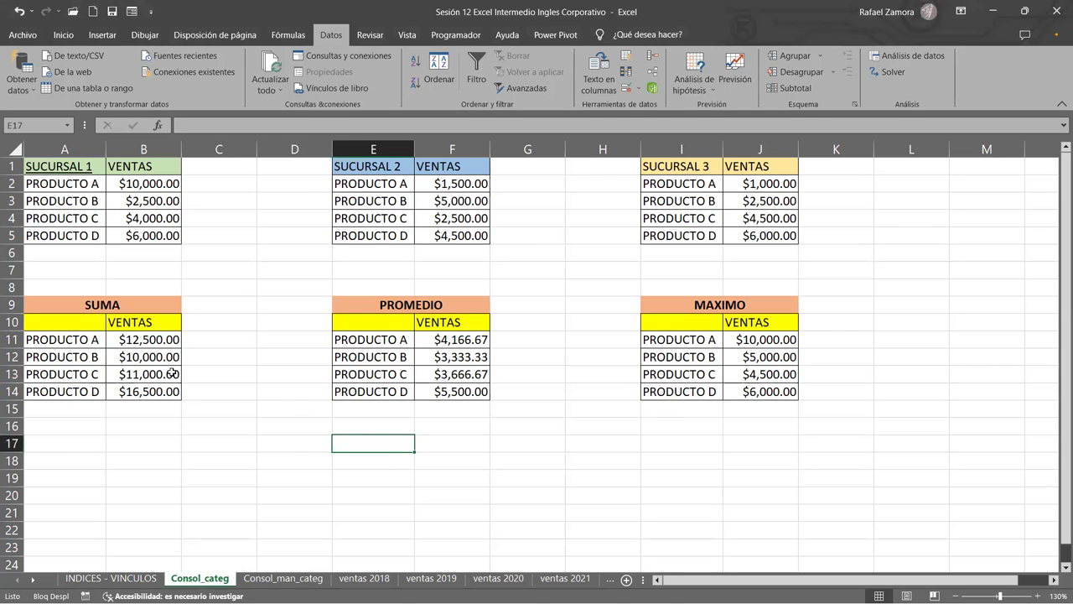
click(186, 352)
click(194, 337)
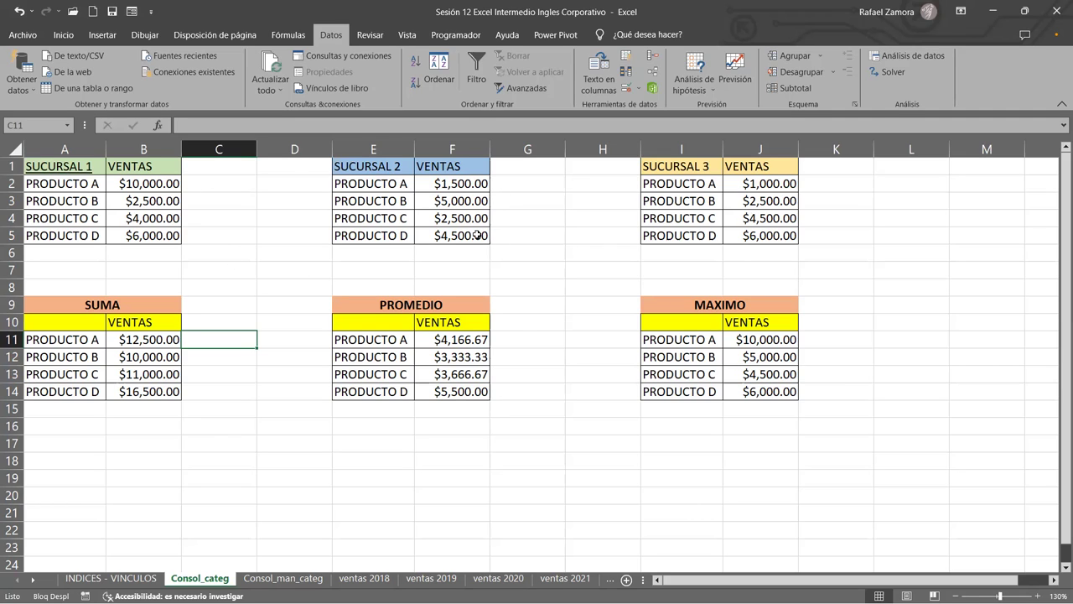
- Enter 3500 as SUCURSAL 2's PRODUCTO A sales in F2 and 2750 for SUCURSAL 3 in J2
click(480, 188)
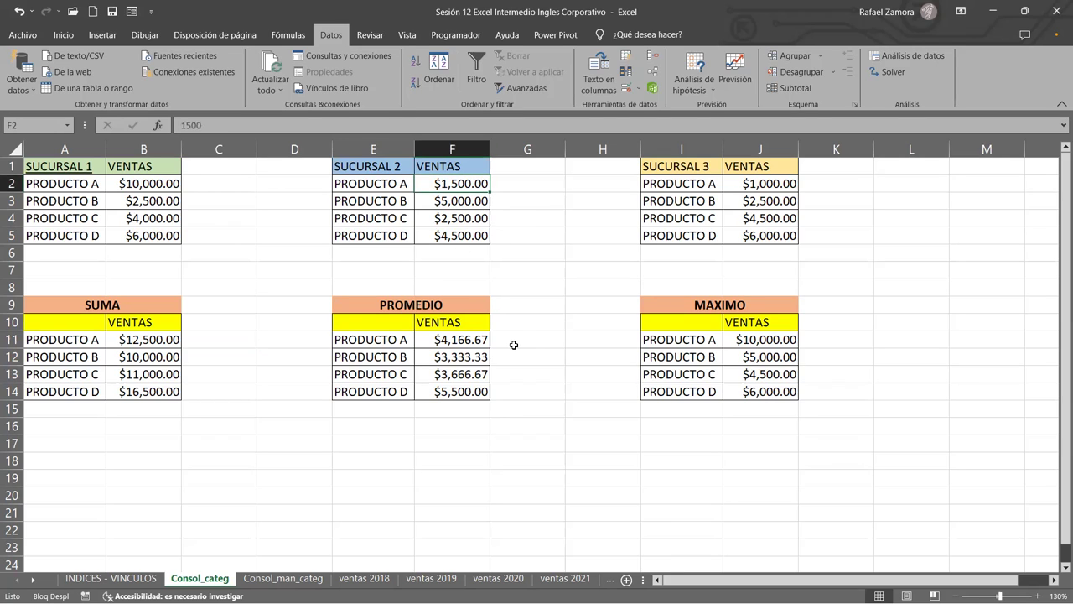
text(3500)
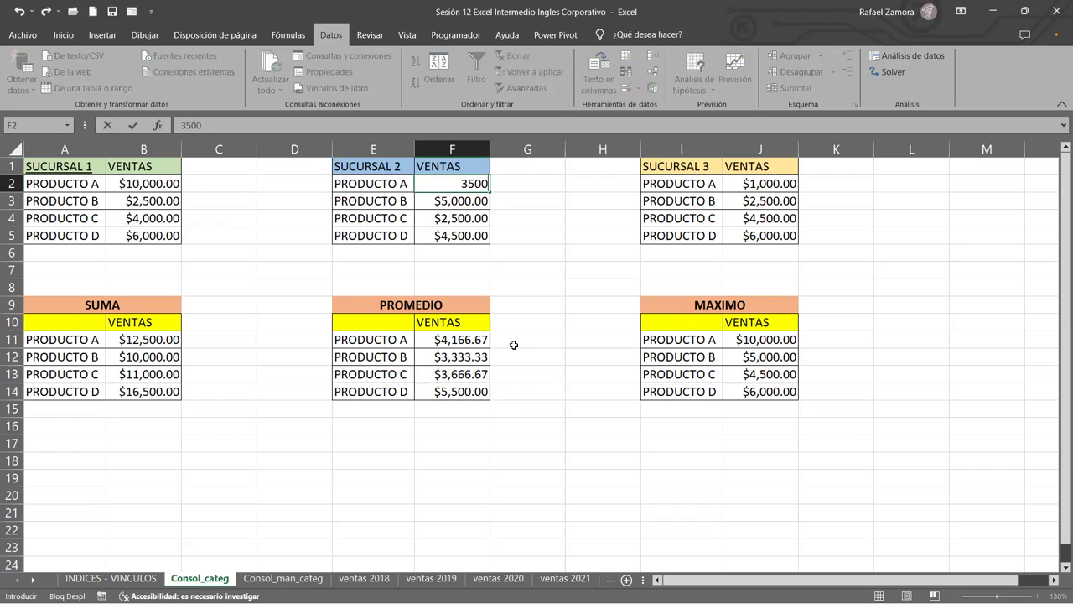
key(Return)
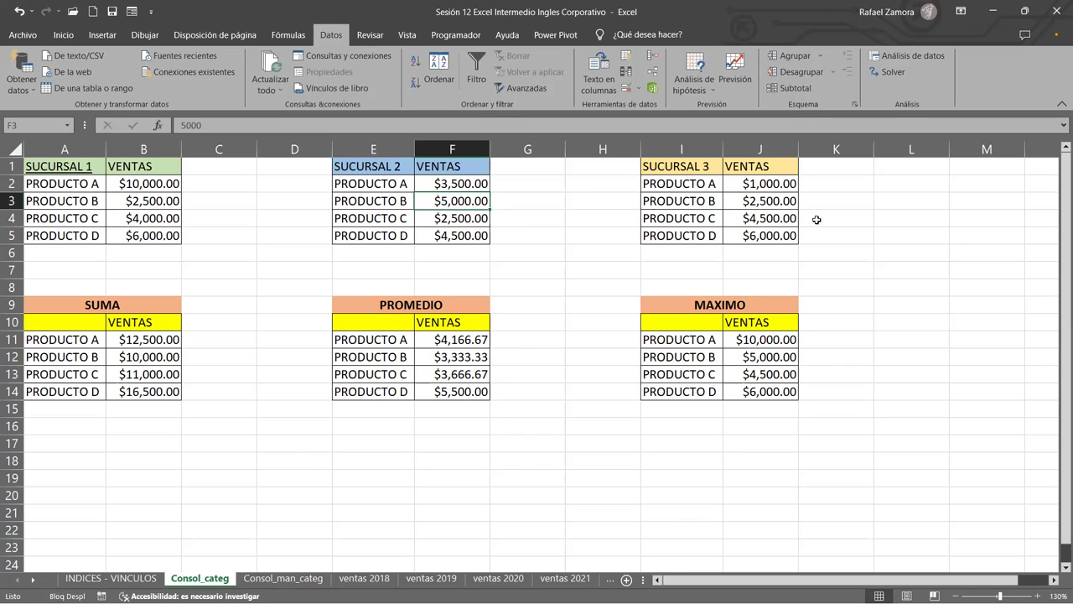
click(769, 182)
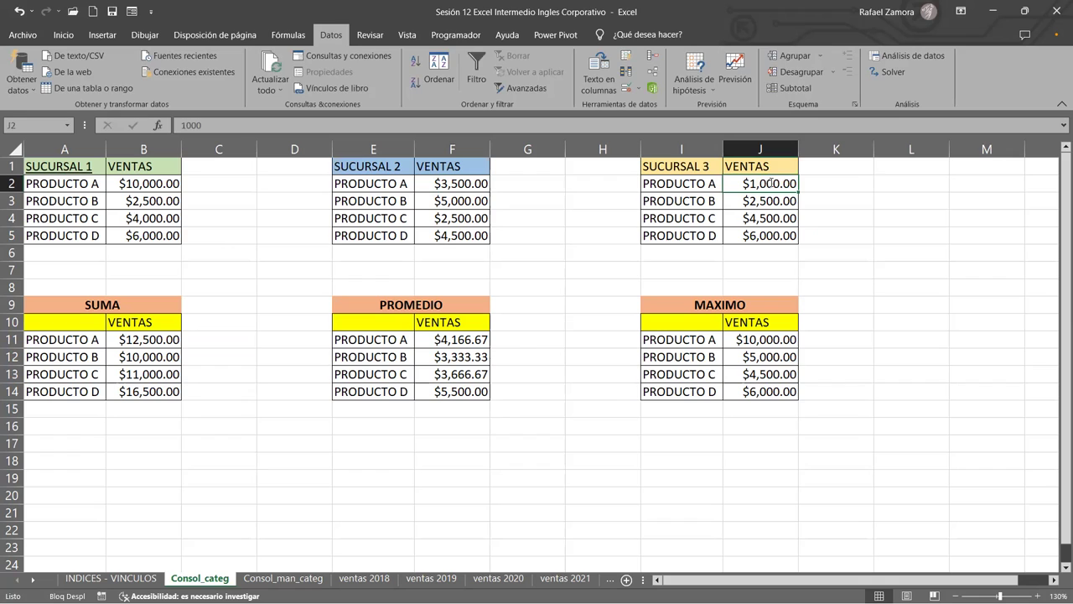
text(2750)
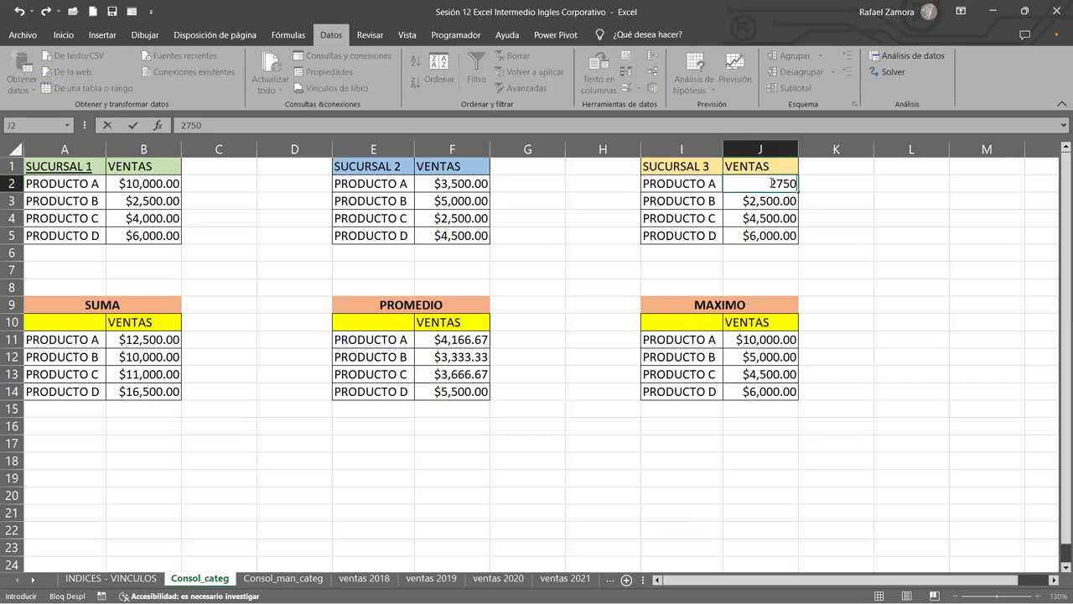
key(Return)
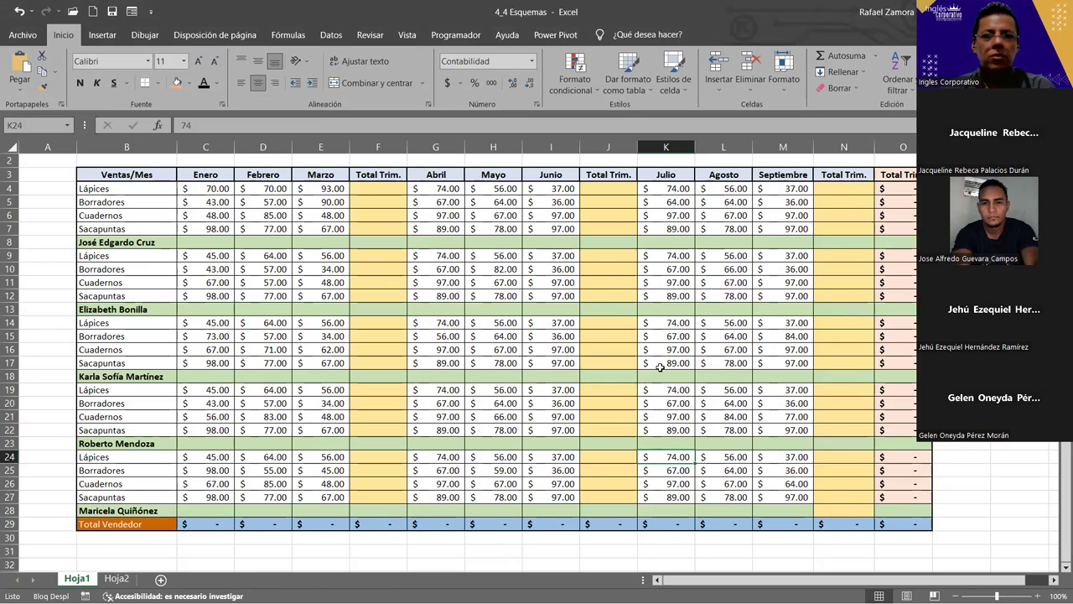
click(118, 579)
key(ctrl+Page_Up)
click(118, 579)
click(77, 578)
click(116, 578)
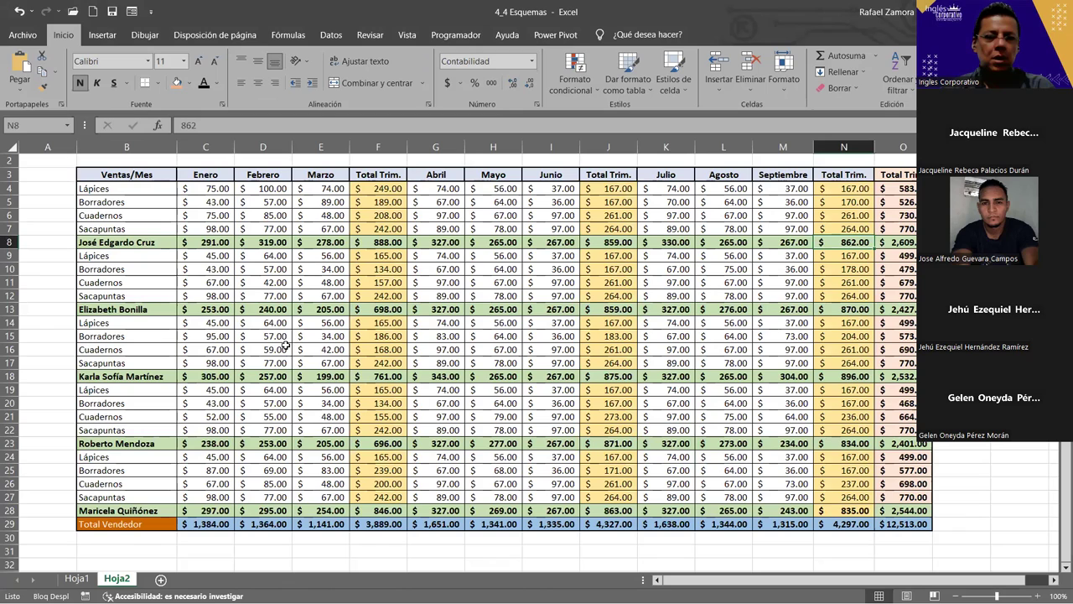
click(78, 578)
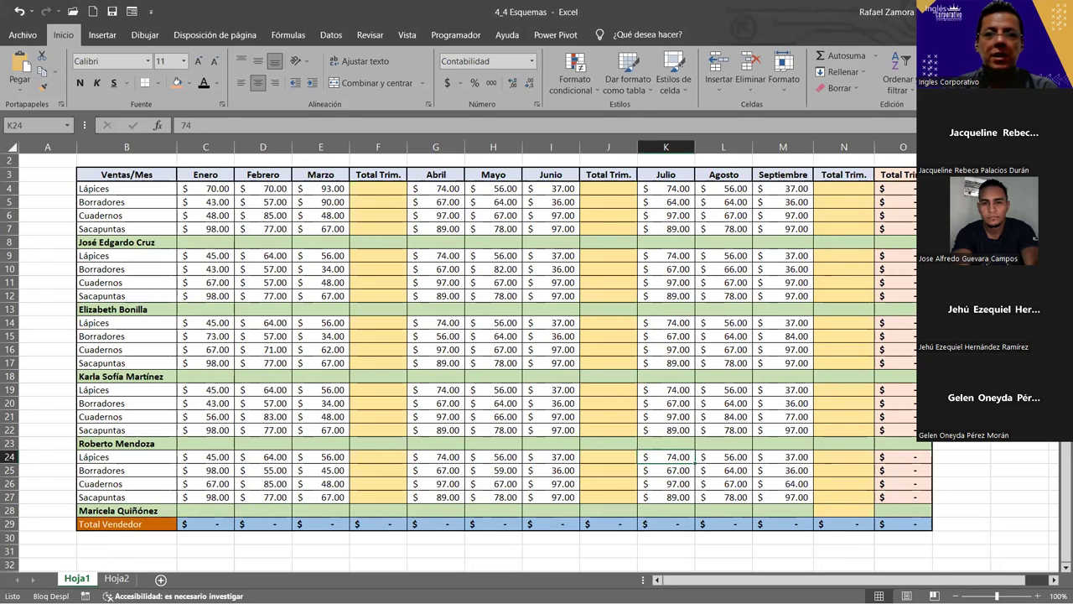
click(493, 295)
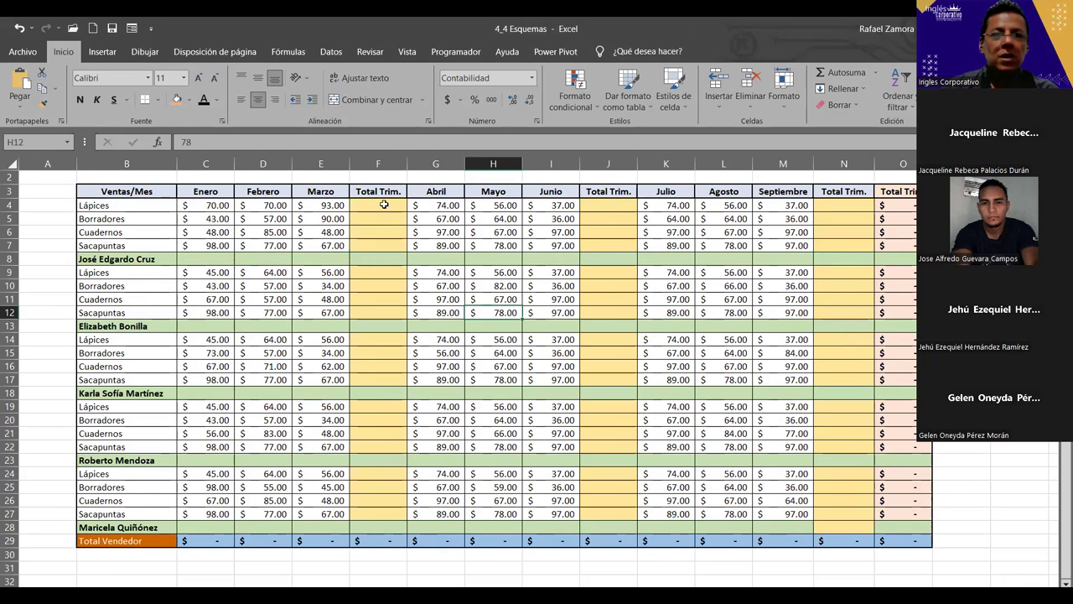
click(383, 205)
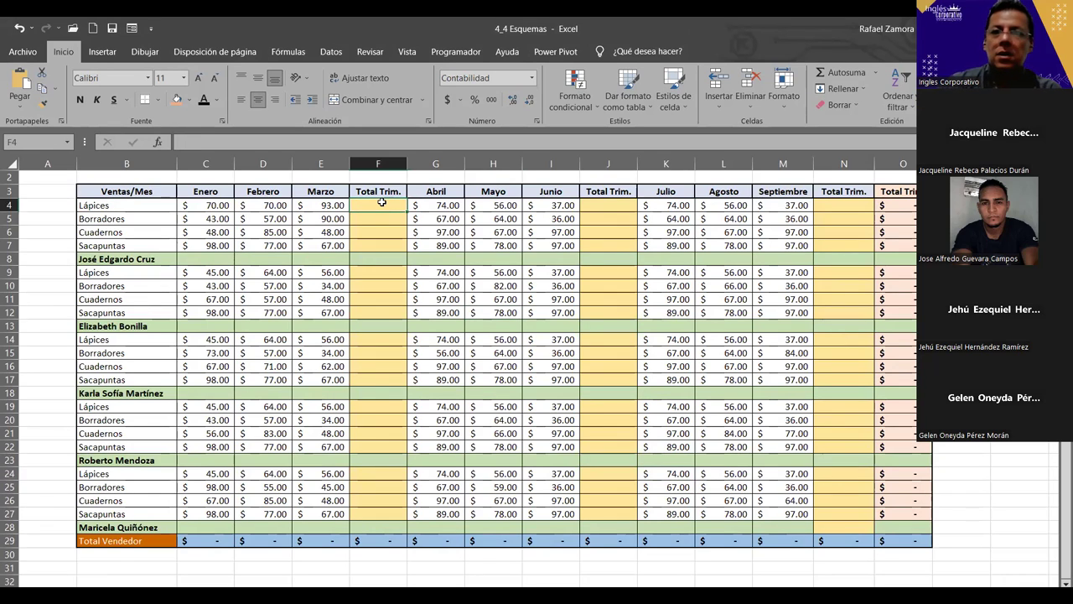
- AutoSum January to March in F4 and fill the quarter total down column F to row 28
click(878, 72)
click(862, 91)
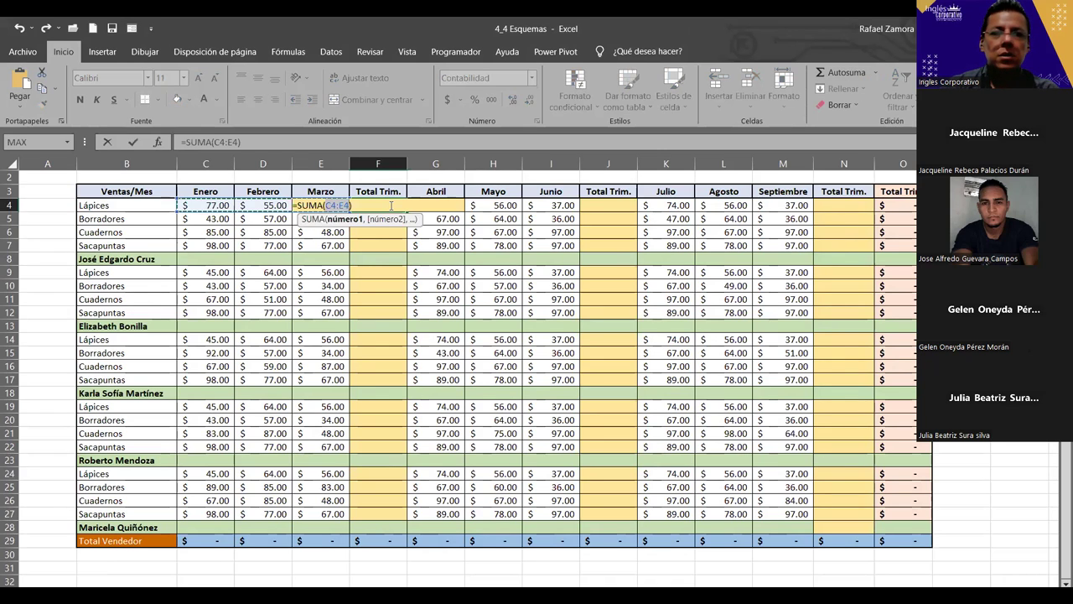
key(Return)
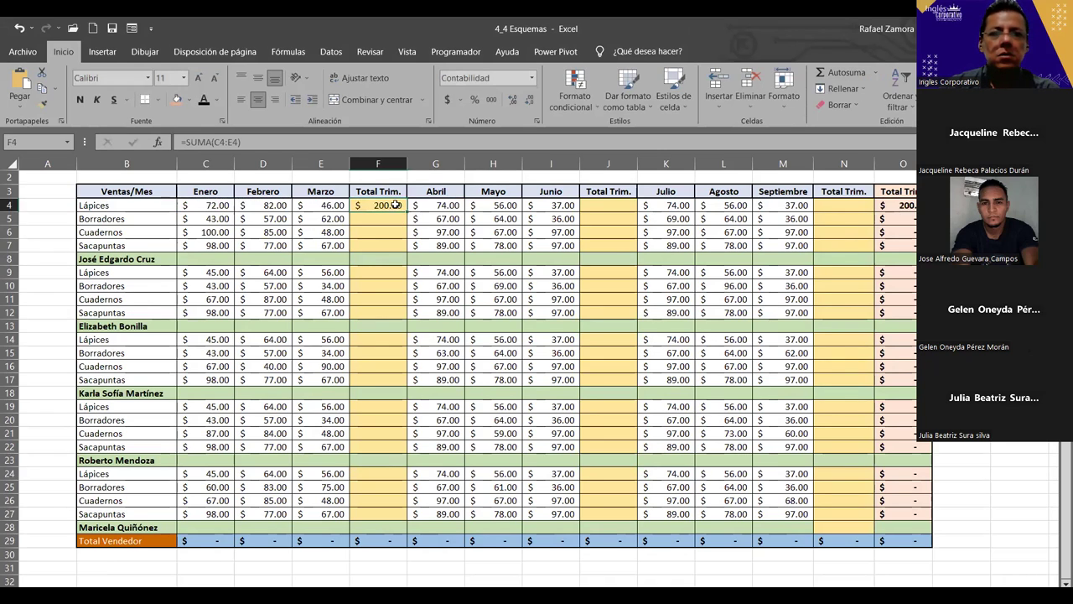
drag(411, 210, 383, 528)
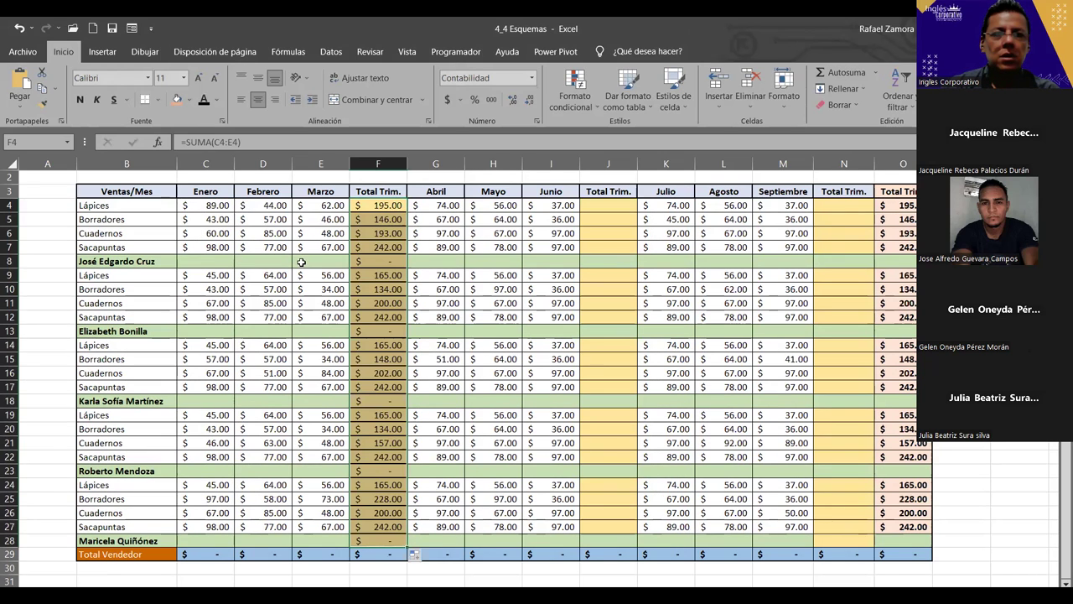
- Sum the four products into C8, fill the seller total across row 8 to column O, and recalculate
click(205, 261)
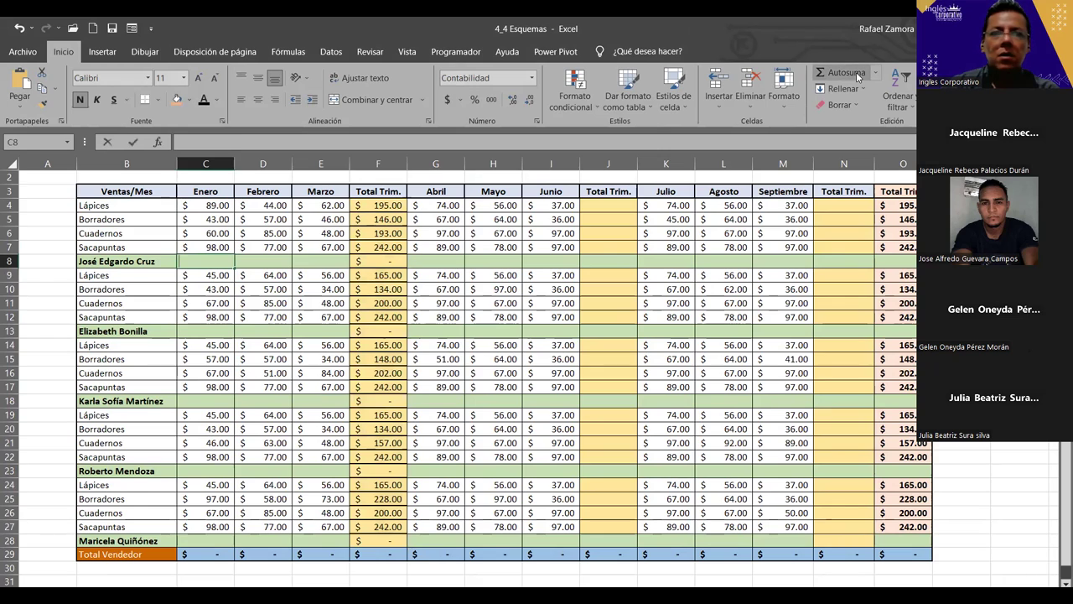
click(856, 72)
key(Return)
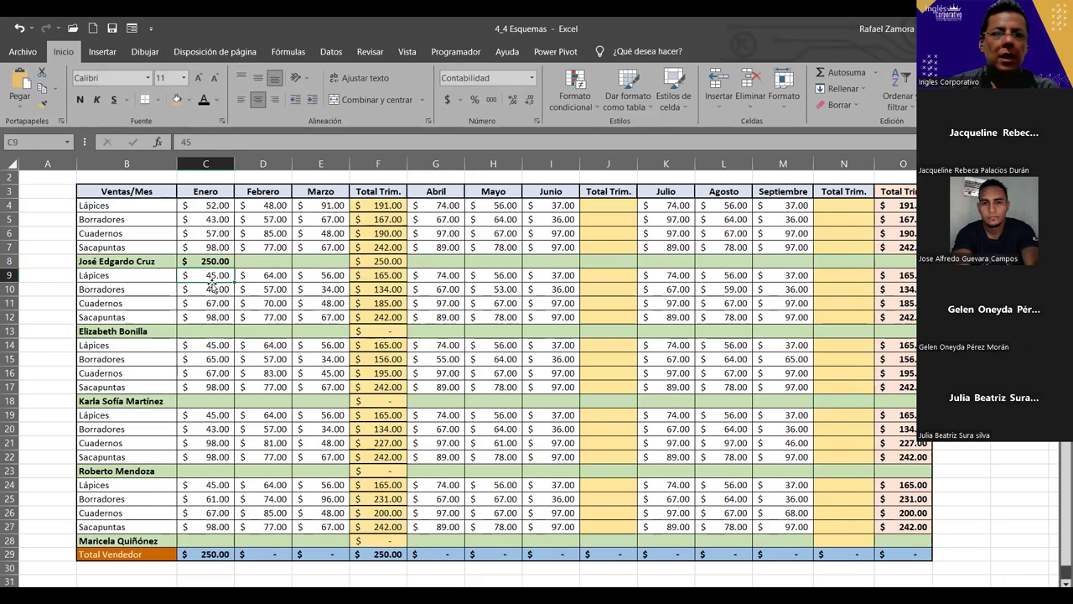
click(215, 264)
drag(234, 263, 884, 267)
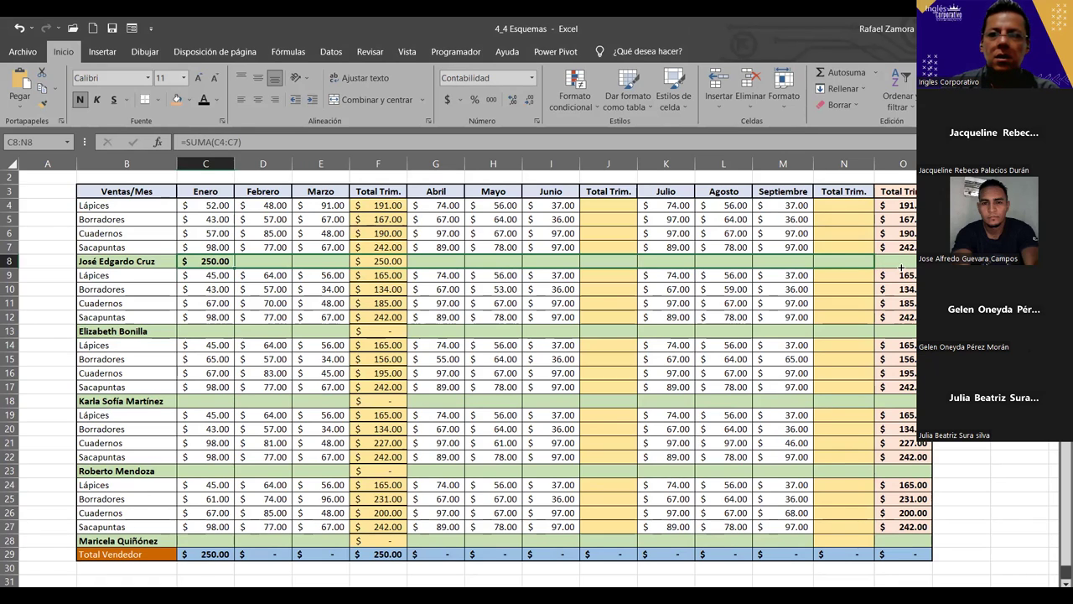
drag(884, 267, 882, 264)
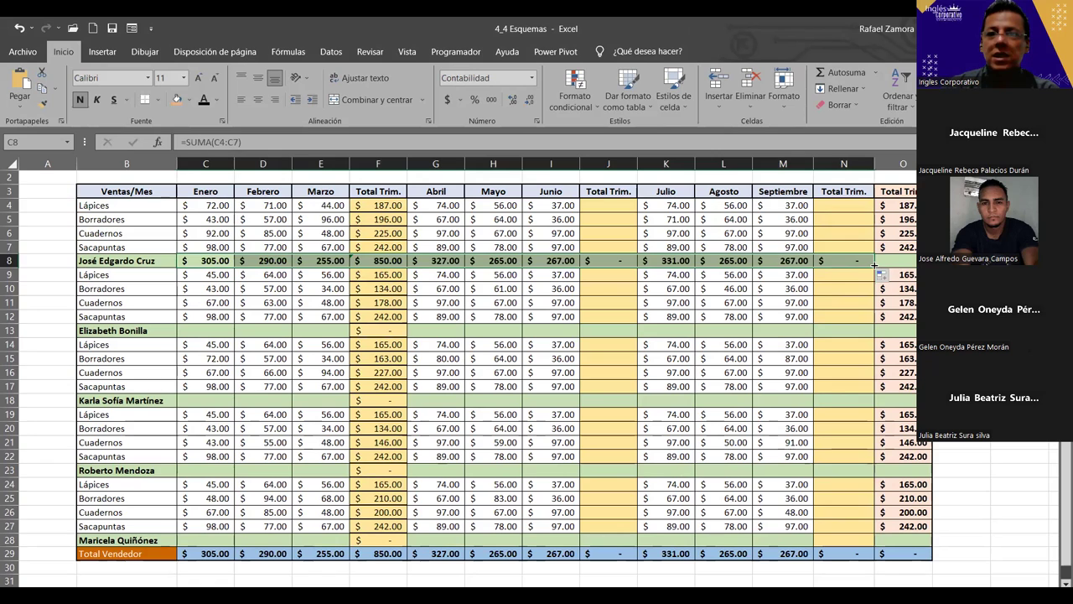
key(F9)
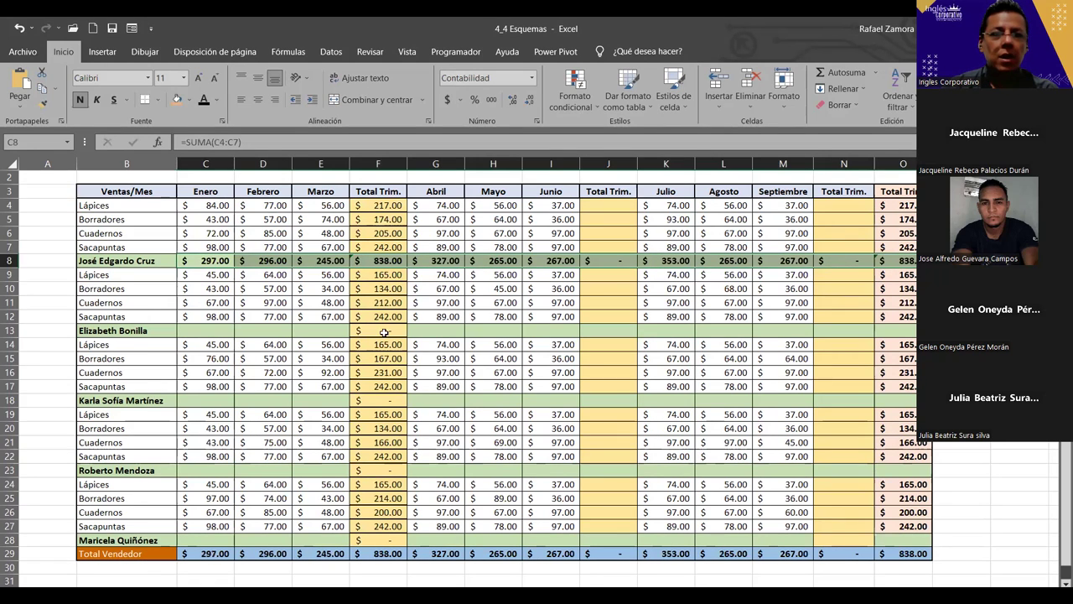
- Copy the row 8 seller total formulas into rows 13, 18 and 23
key(ctrl+c)
click(218, 329)
key(ctrl+v)
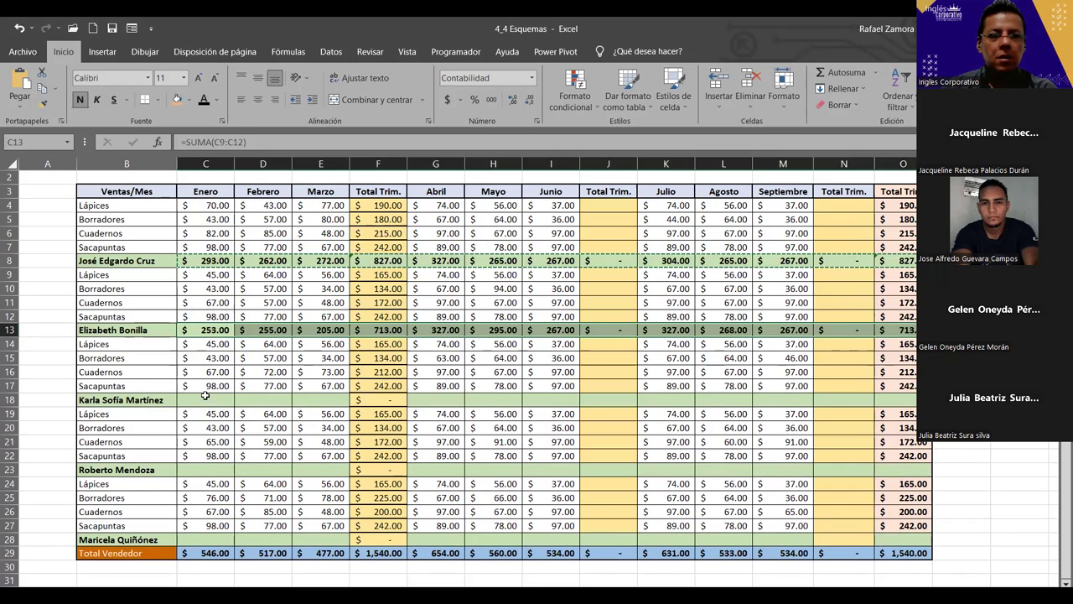
click(214, 399)
key(ctrl+v)
click(212, 469)
key(ctrl+v)
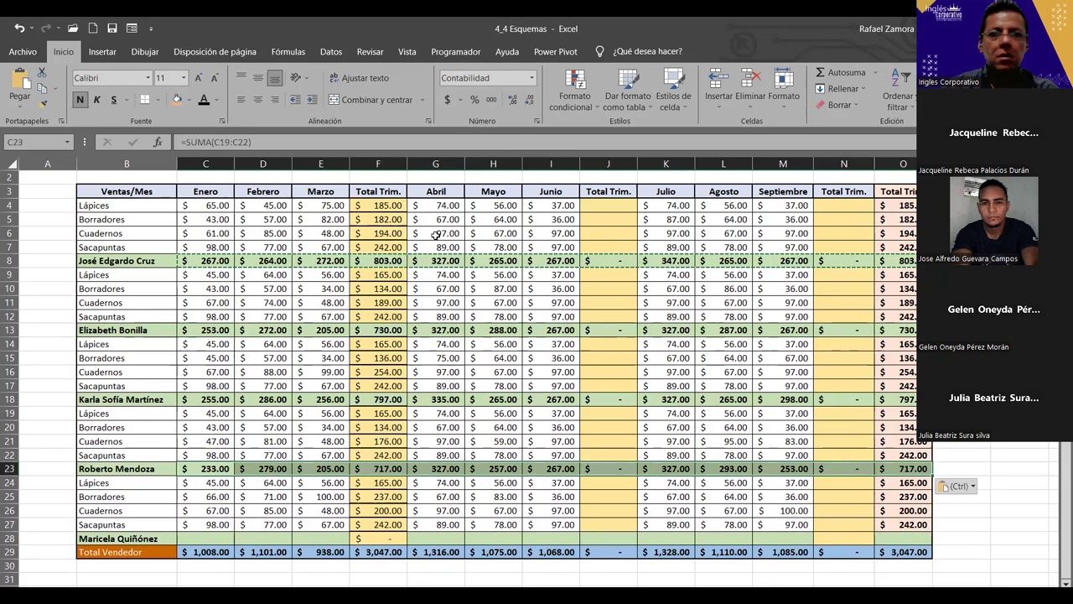
- Copy the F4:F28 quarter sums into columns J and N for the second and third quarters
drag(377, 205, 375, 539)
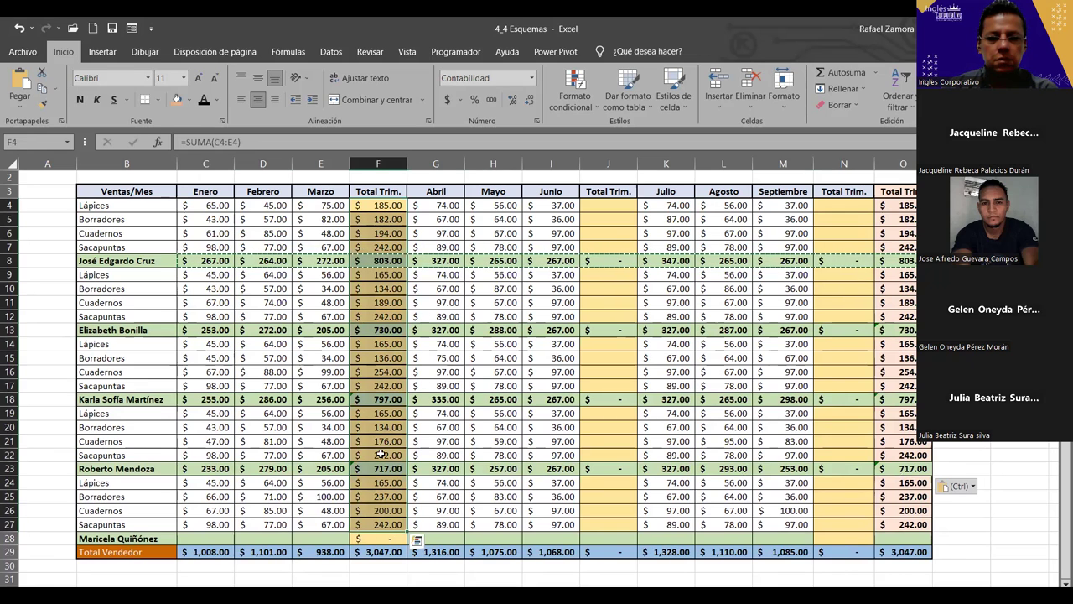
key(ctrl+c)
click(621, 205)
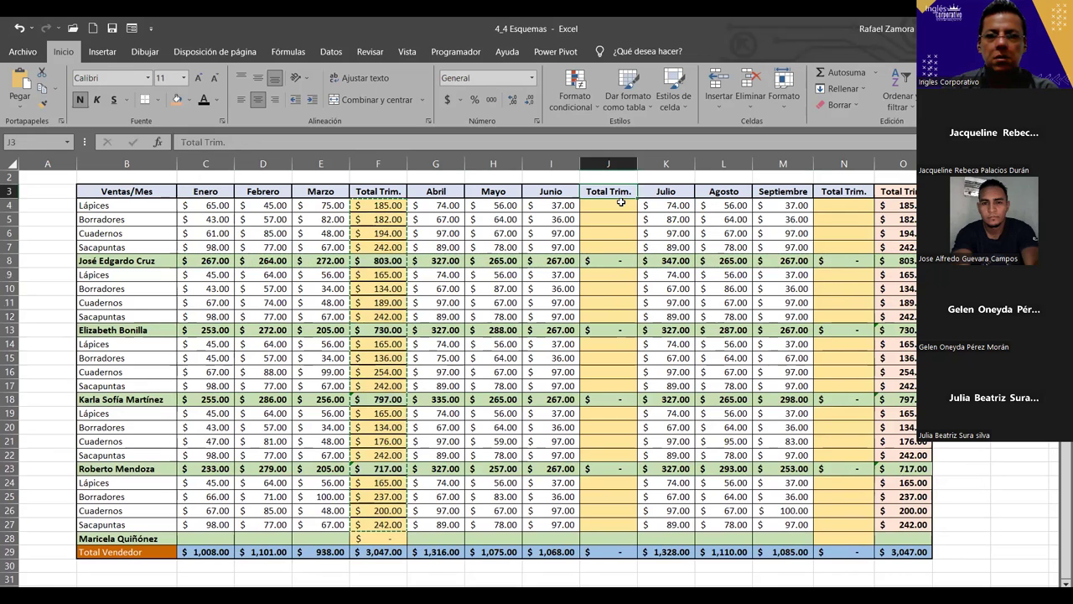
key(ctrl+v)
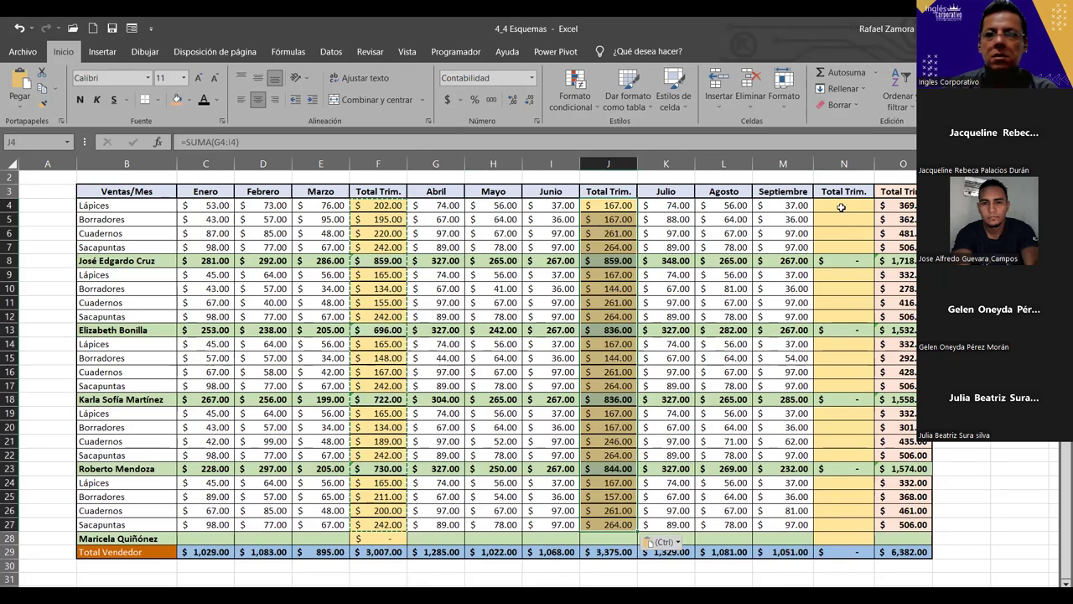
click(843, 205)
key(ctrl+v)
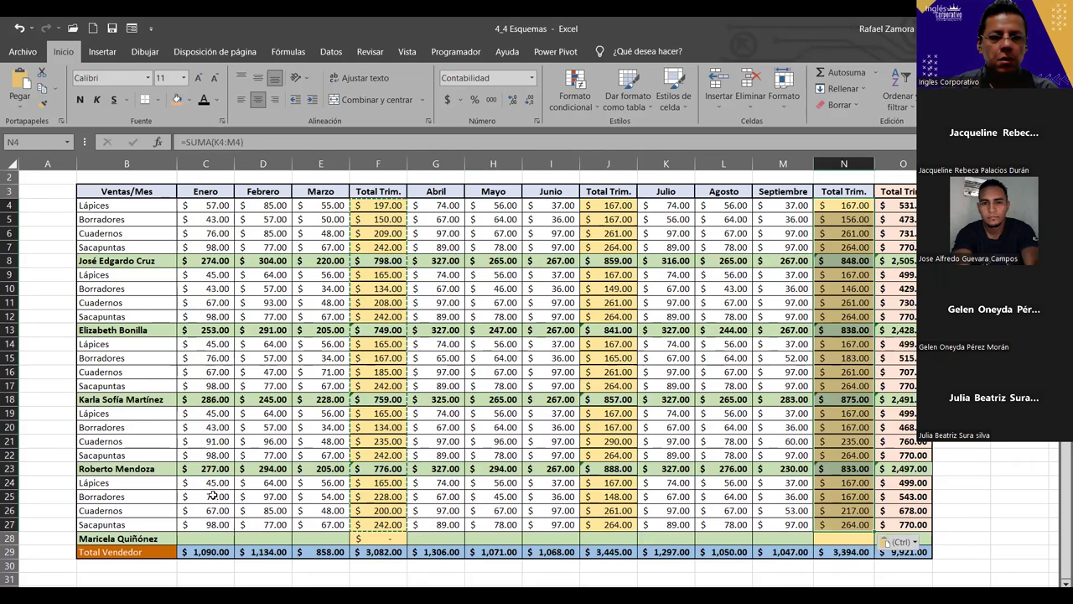
- Copy the row 23 subtotals into C28:O28, then clear the copy marquee
drag(205, 470, 899, 469)
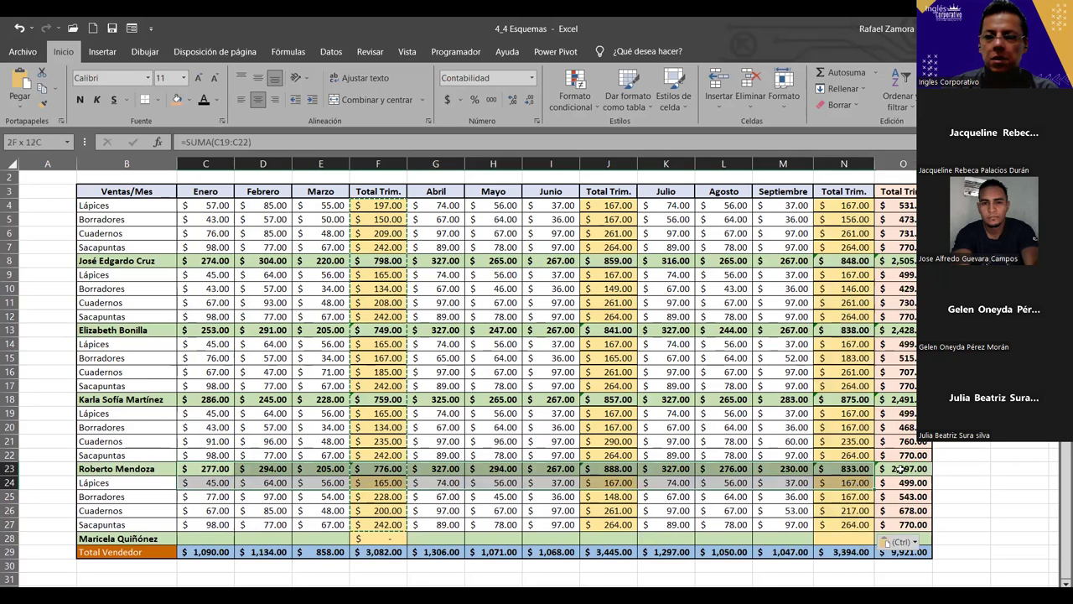
key(ctrl+c)
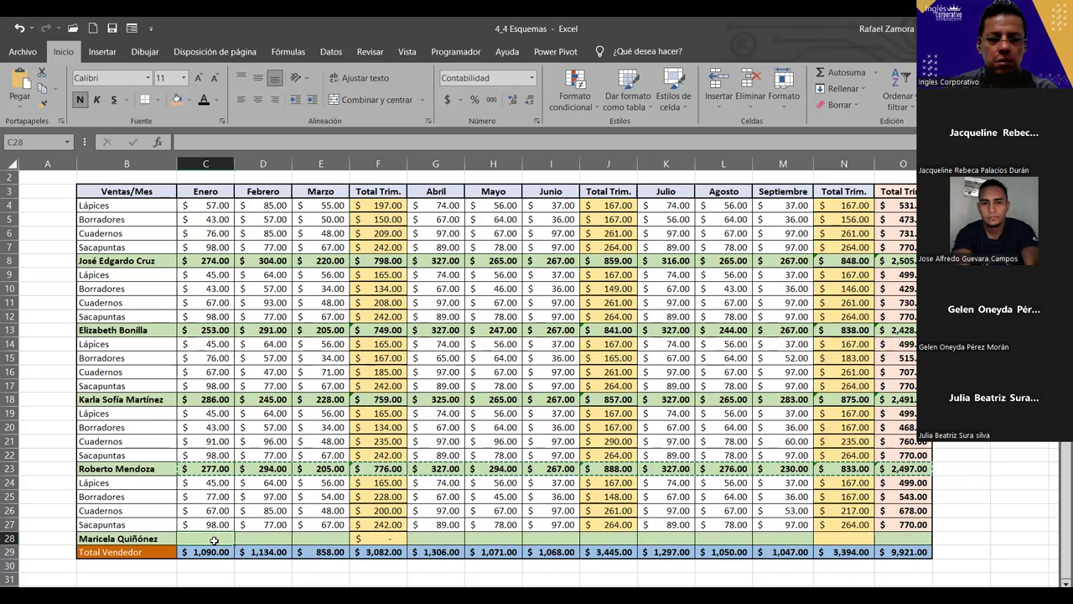
drag(214, 538, 900, 538)
key(ctrl+v)
drag(453, 414, 495, 414)
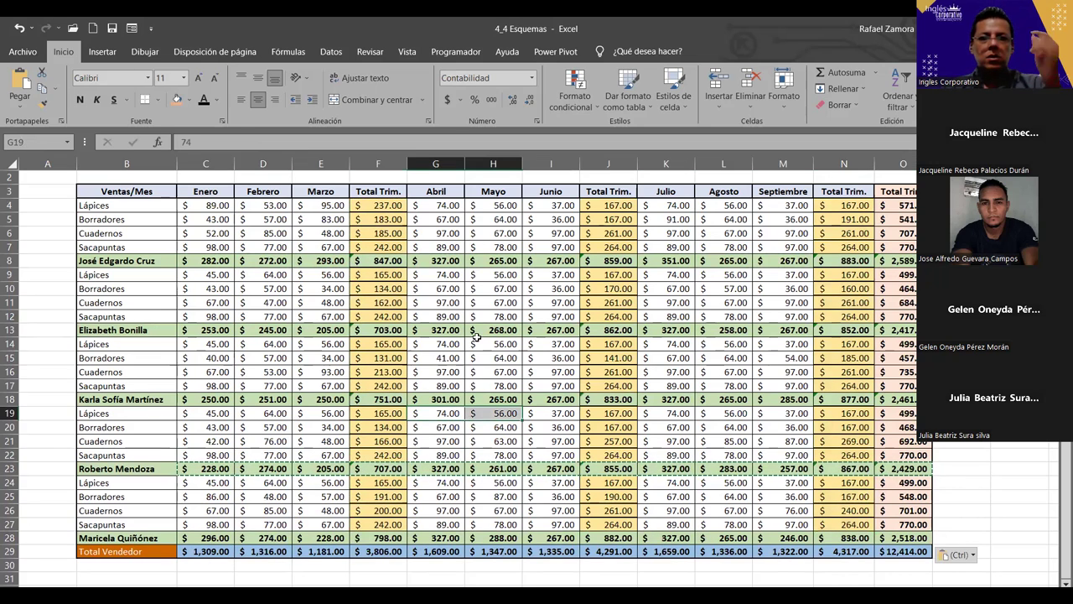
key(Escape)
click(550, 441)
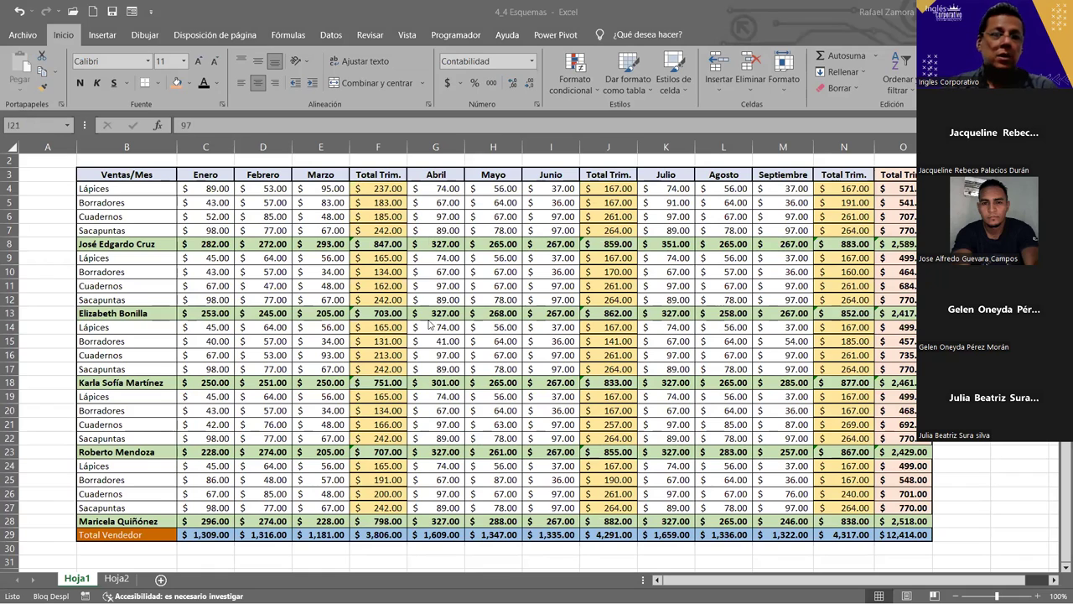
- Apply Autoesquema from the Datos > Agrupar menu to outline the sales table
click(323, 37)
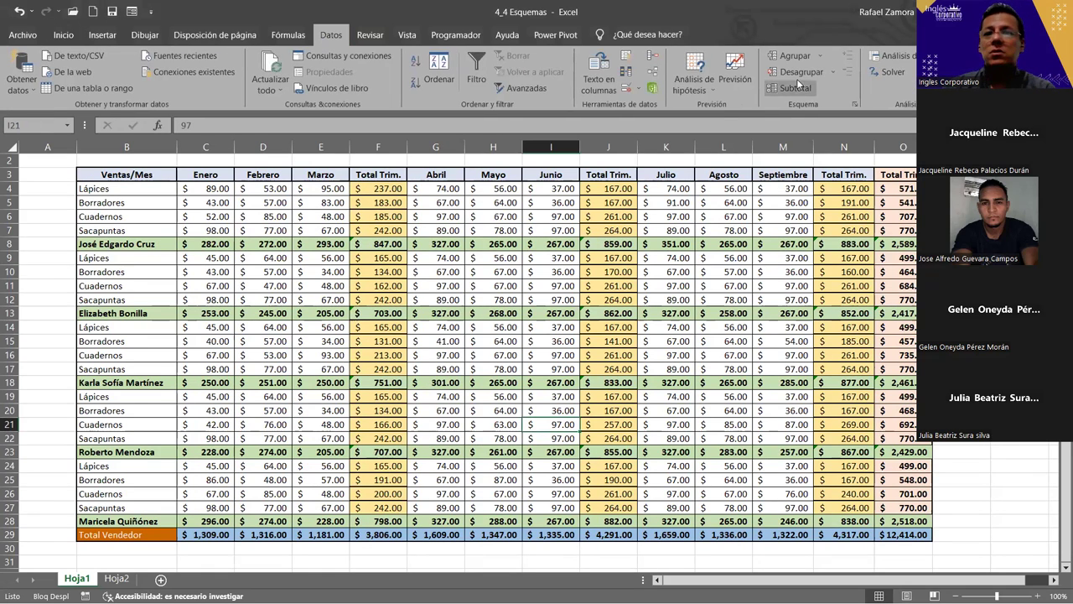
click(824, 57)
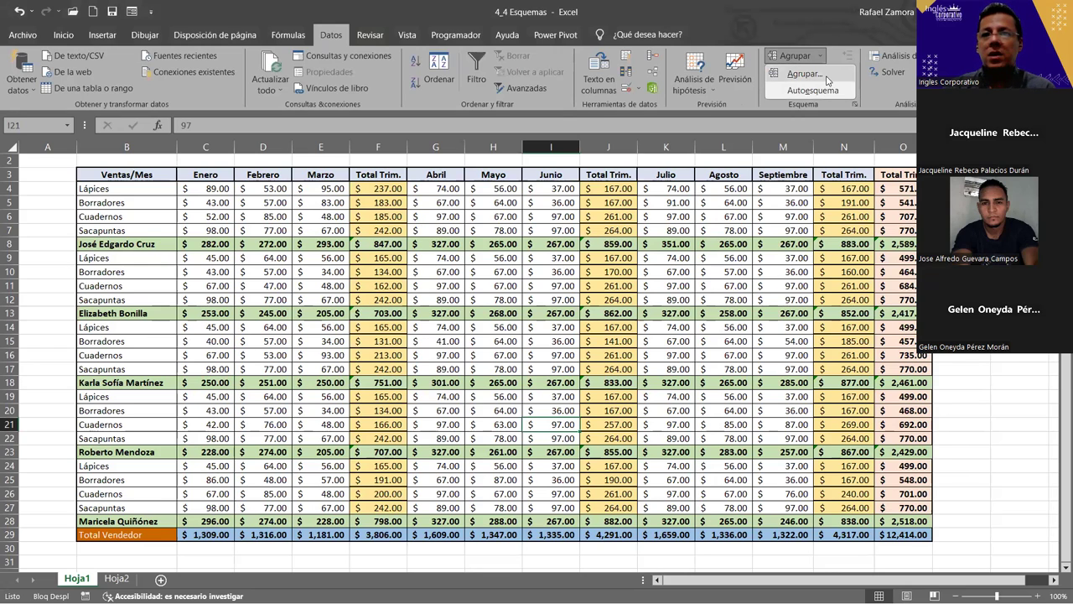
click(813, 89)
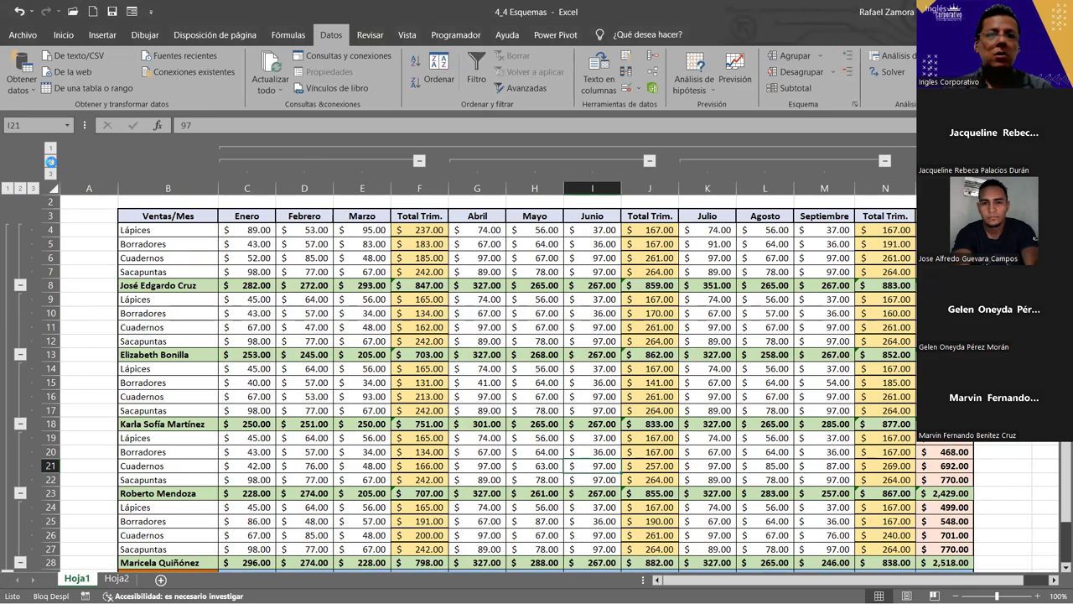
- Set the outline to column level 2 and row level 3, showing only Total Trim. columns
click(50, 161)
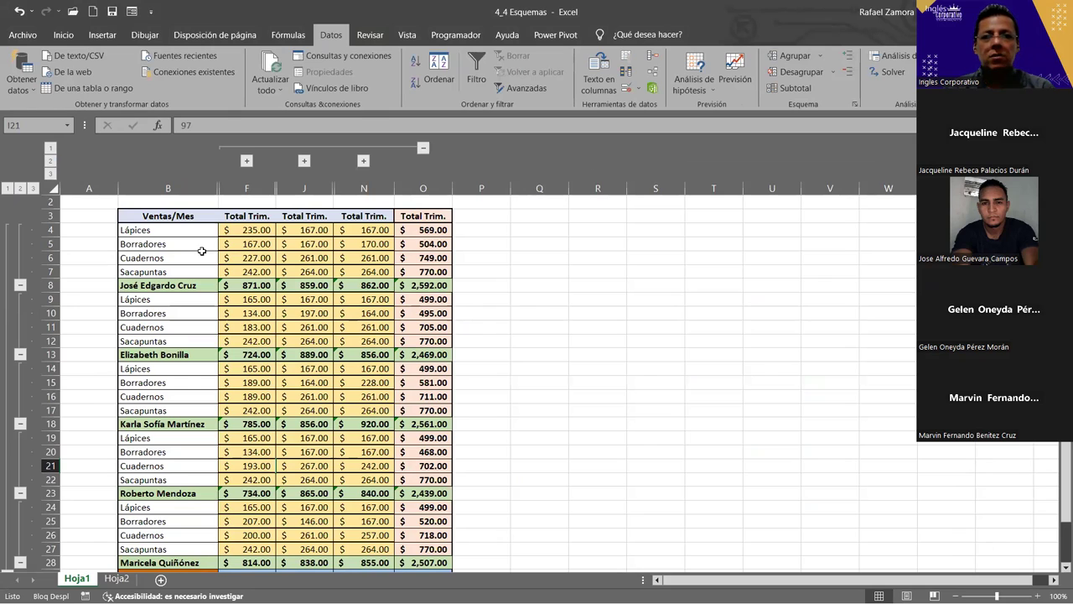
click(7, 189)
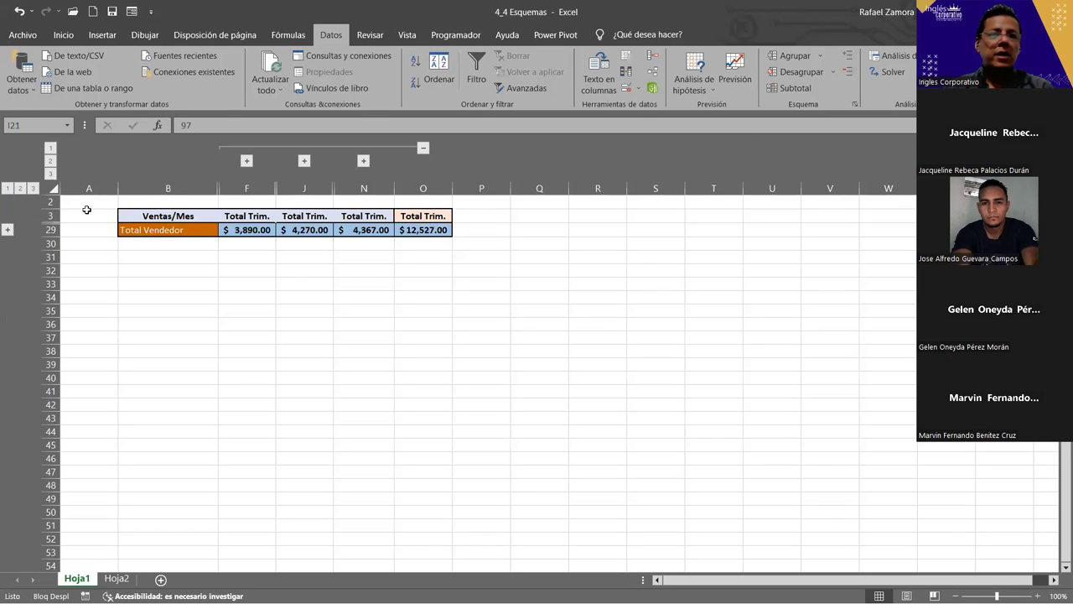
click(20, 188)
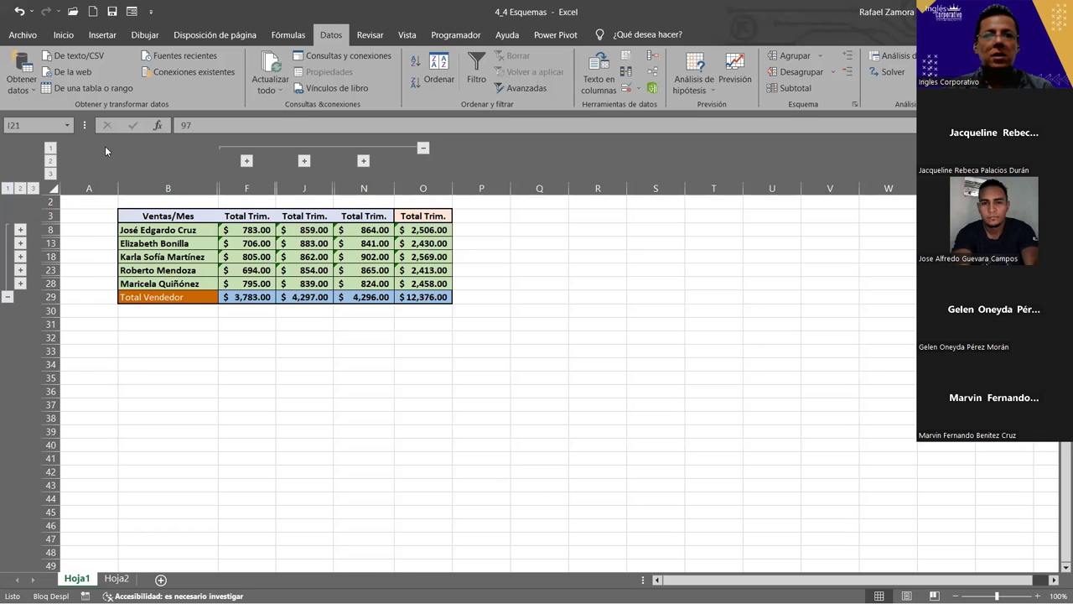
click(51, 175)
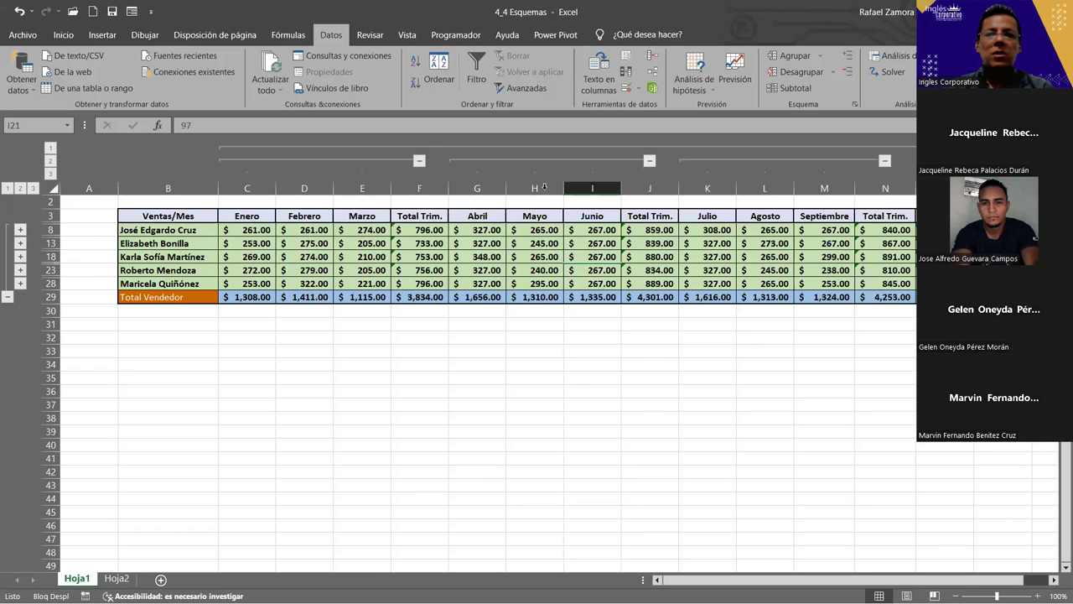
click(51, 161)
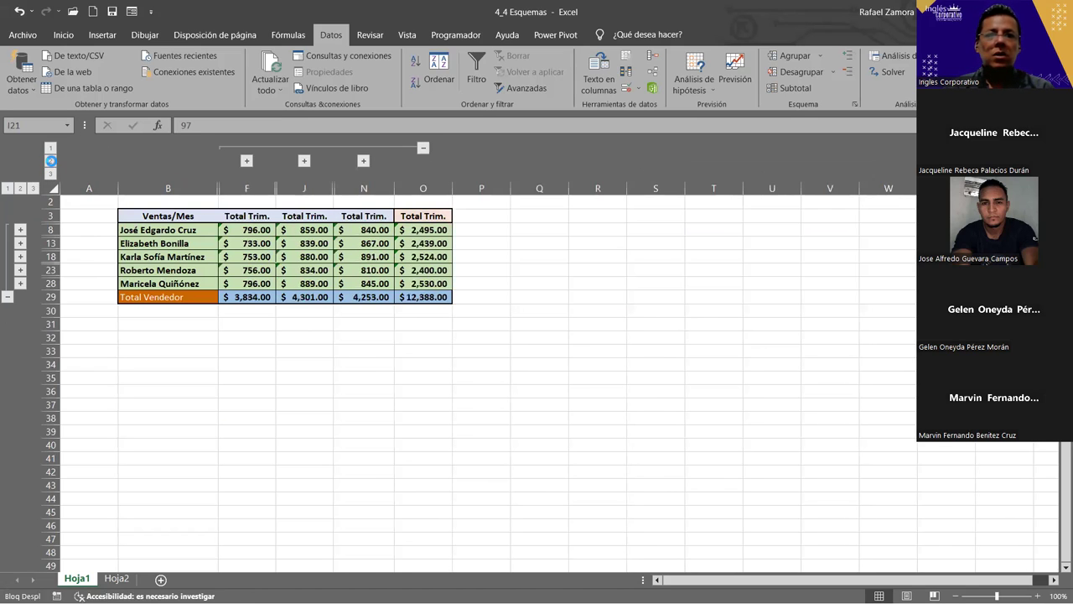
click(20, 188)
click(33, 189)
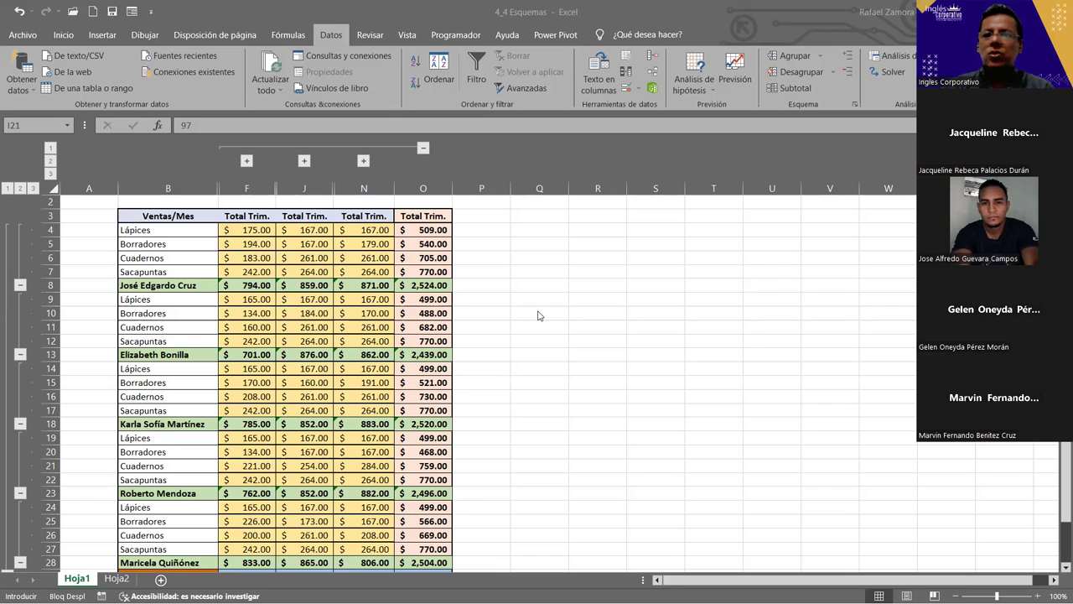
key(Escape)
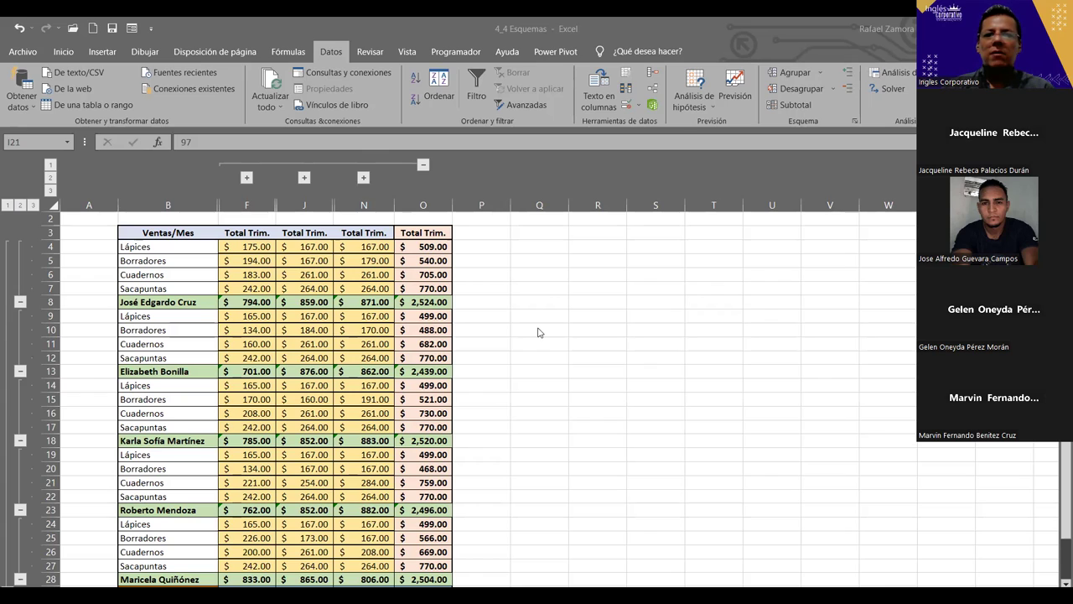
- Recalculate the random sales figures with F9
key(F9)
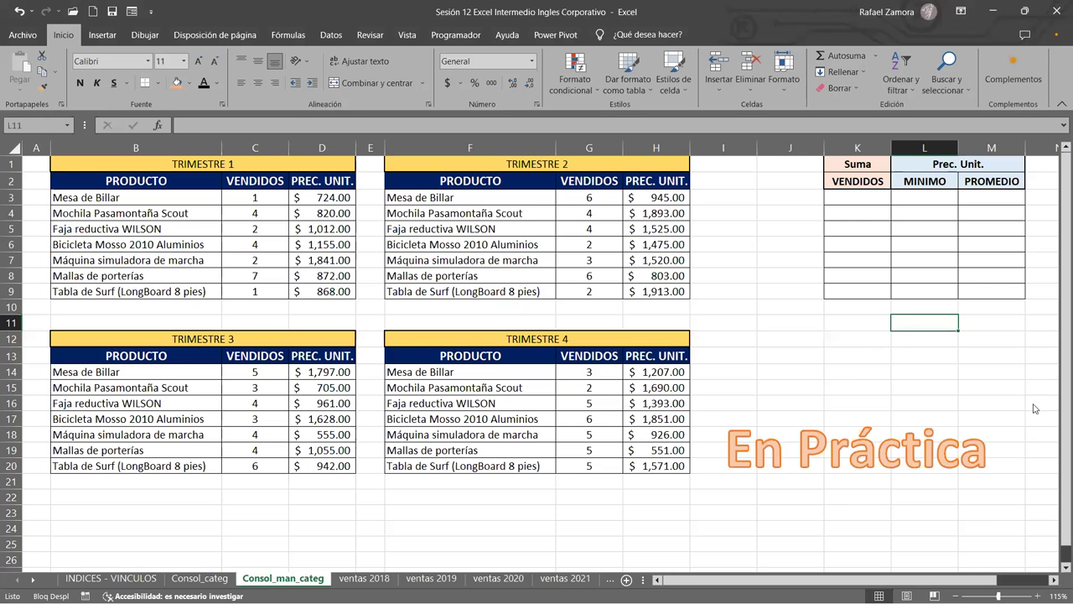
click(861, 192)
drag(860, 192, 861, 290)
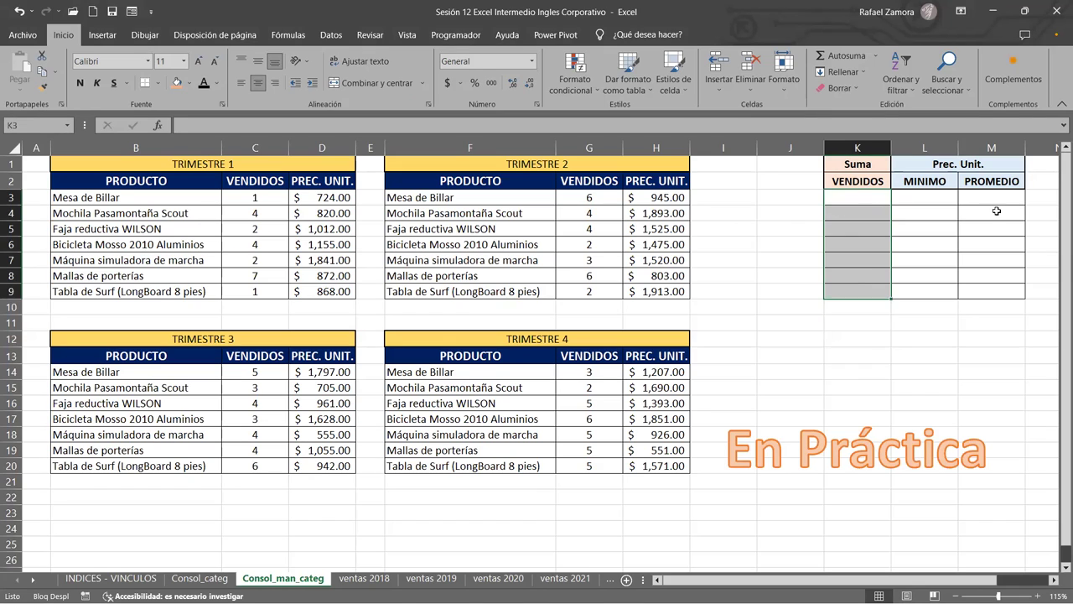
drag(934, 196, 933, 297)
mouse_move(983, 196)
mouse_down()
mouse_move(985, 300)
mouse_move(984, 274)
mouse_up()
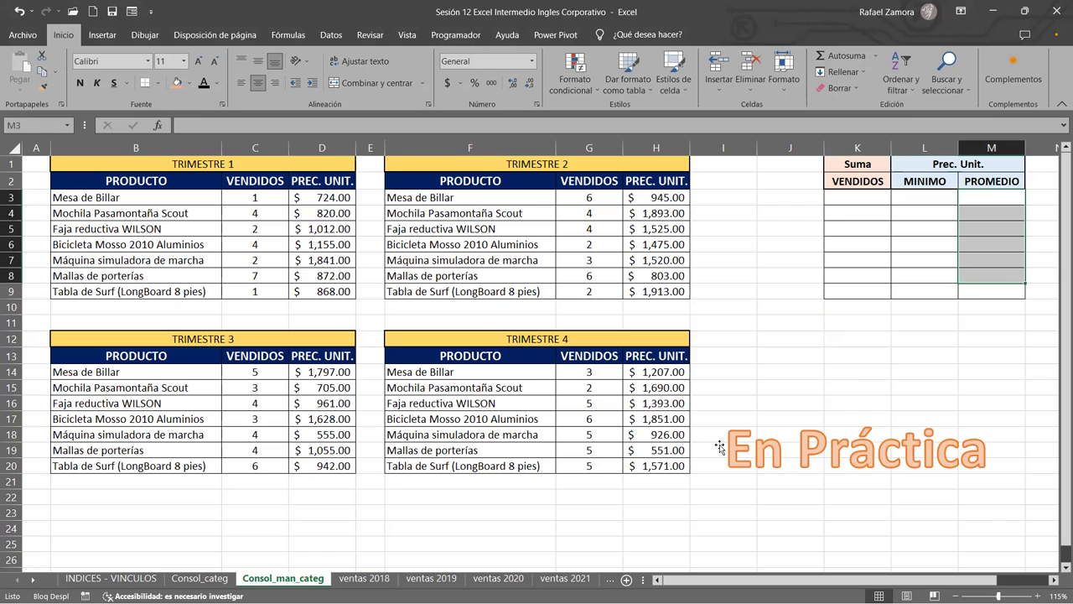
click(979, 397)
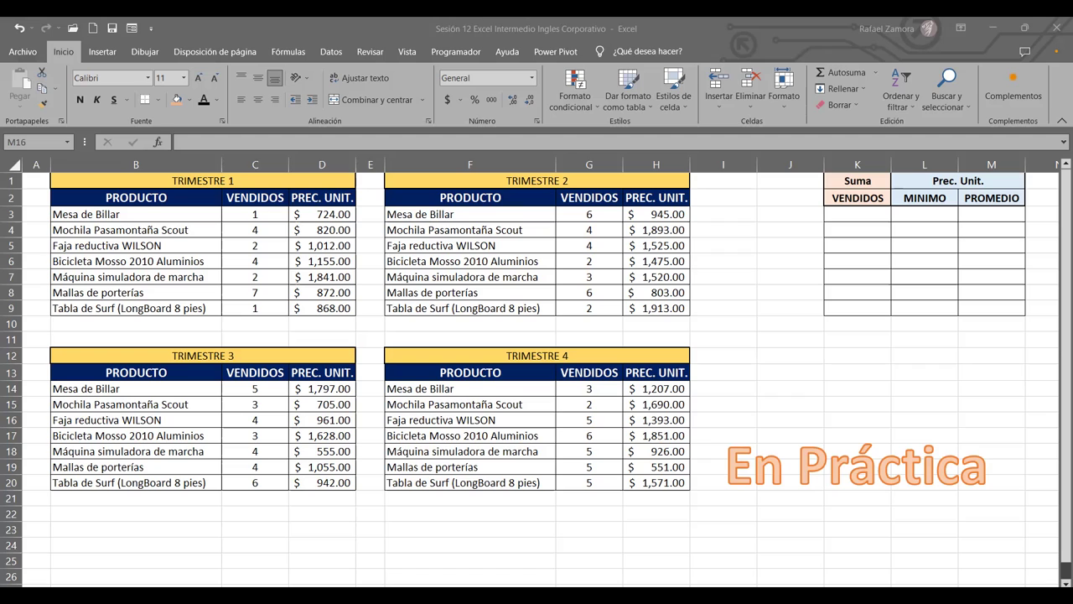
key(alt+Tab)
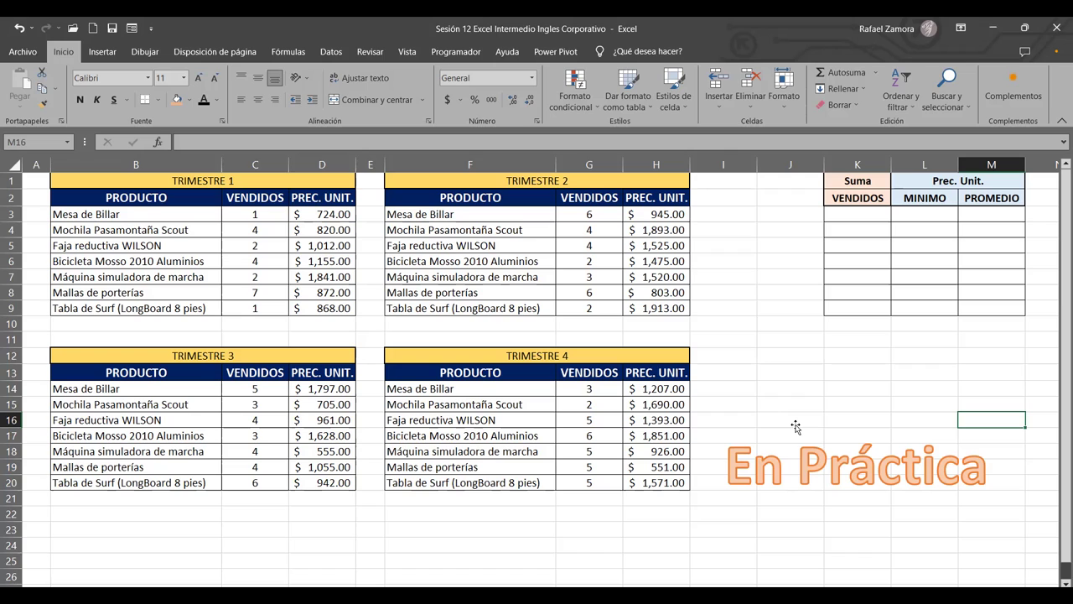
click(796, 426)
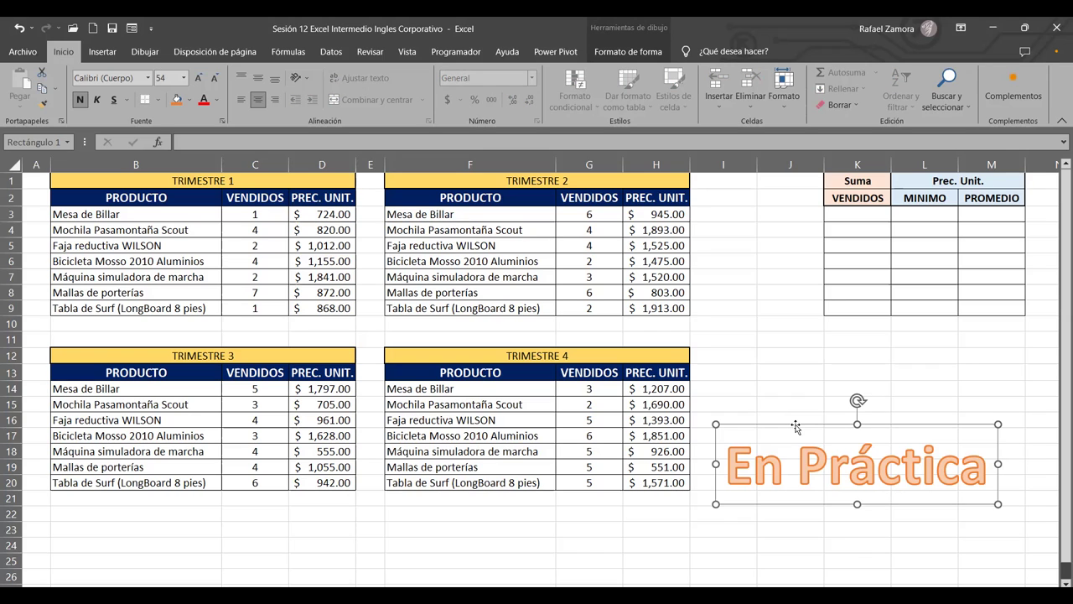
click(737, 288)
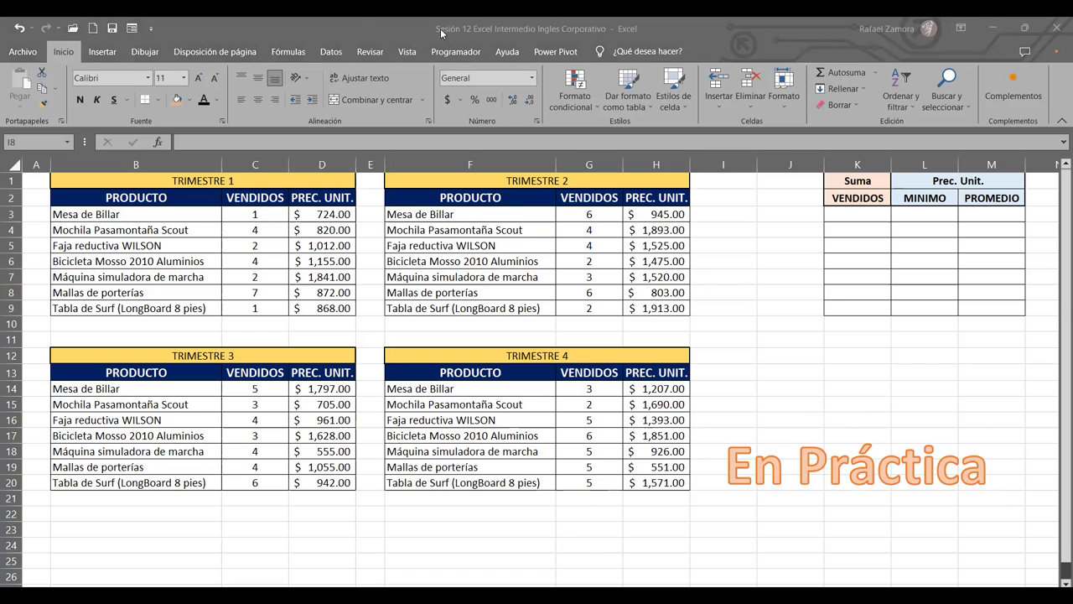
- Return to the workbook and switch to the Disposición de página ribbon
click(360, 25)
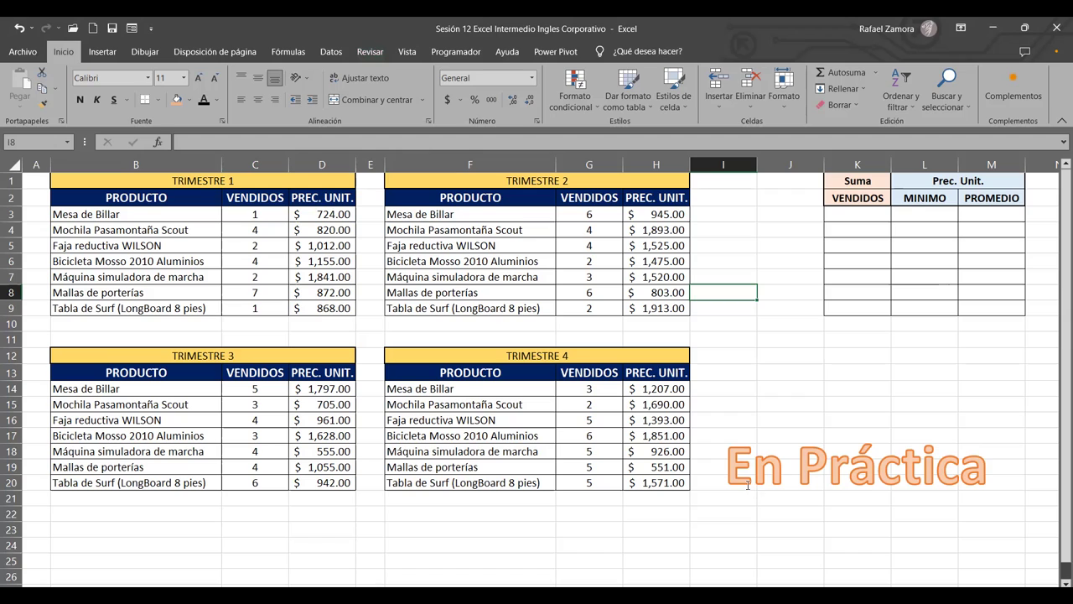
click(227, 53)
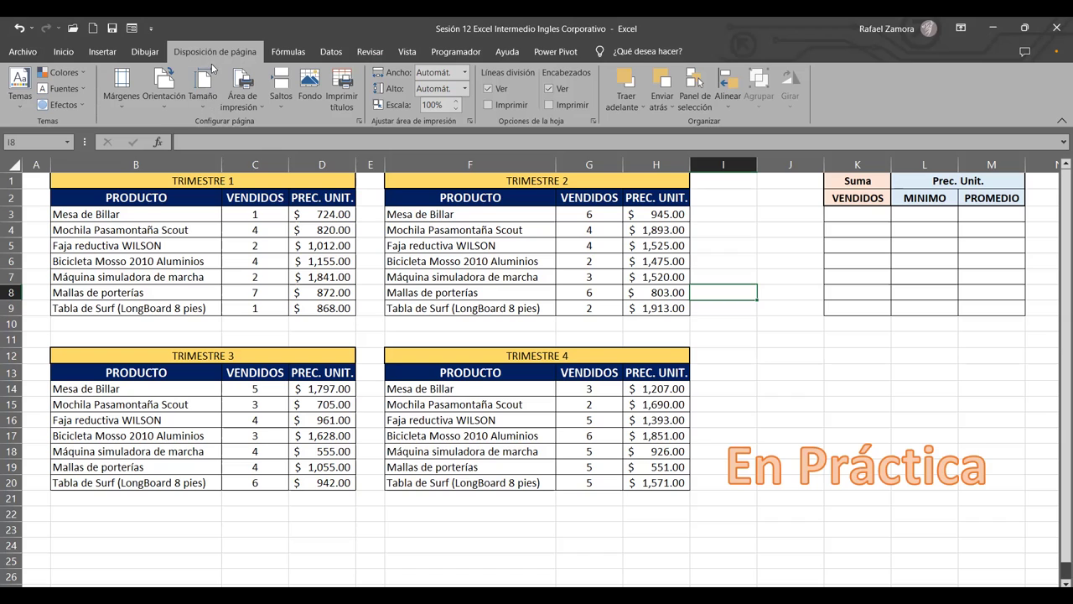
- Look through the Insertar and Programador ribbons, briefly open the VBA editor, then return to Insertar
click(114, 53)
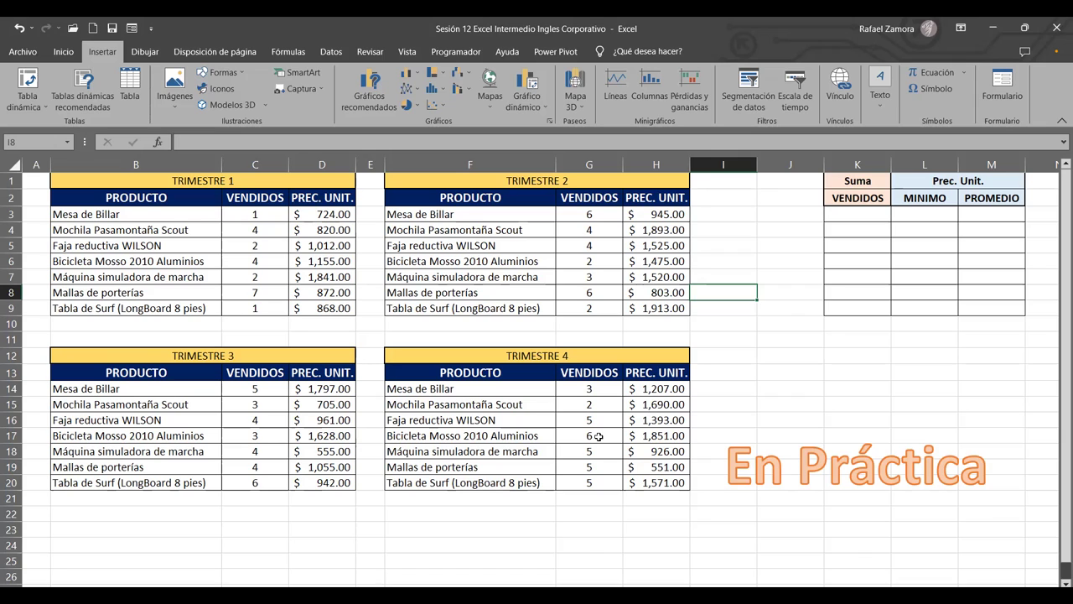
click(464, 56)
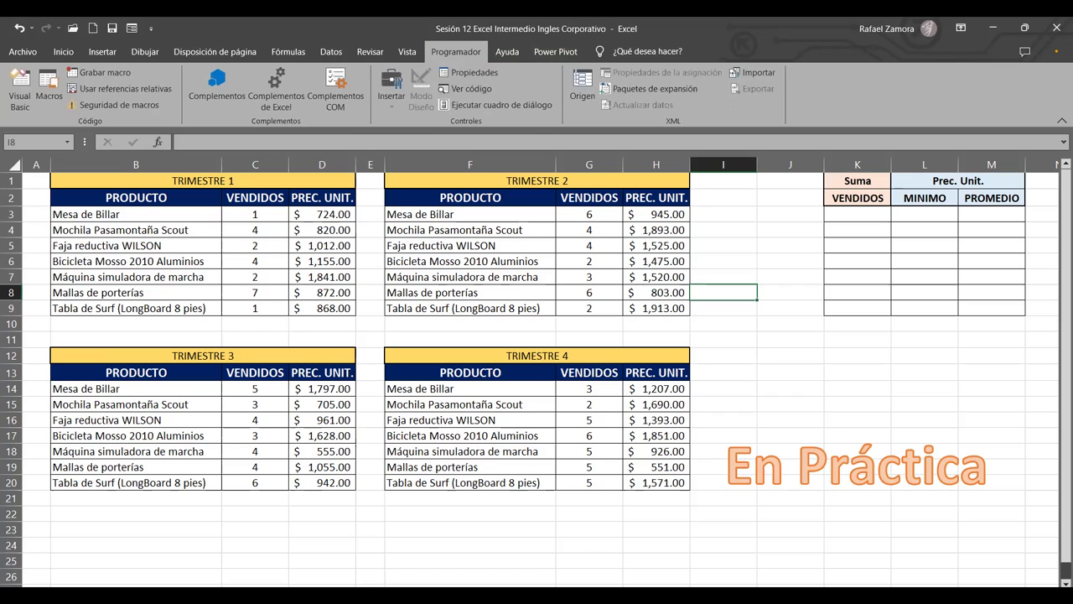
key(alt+F11)
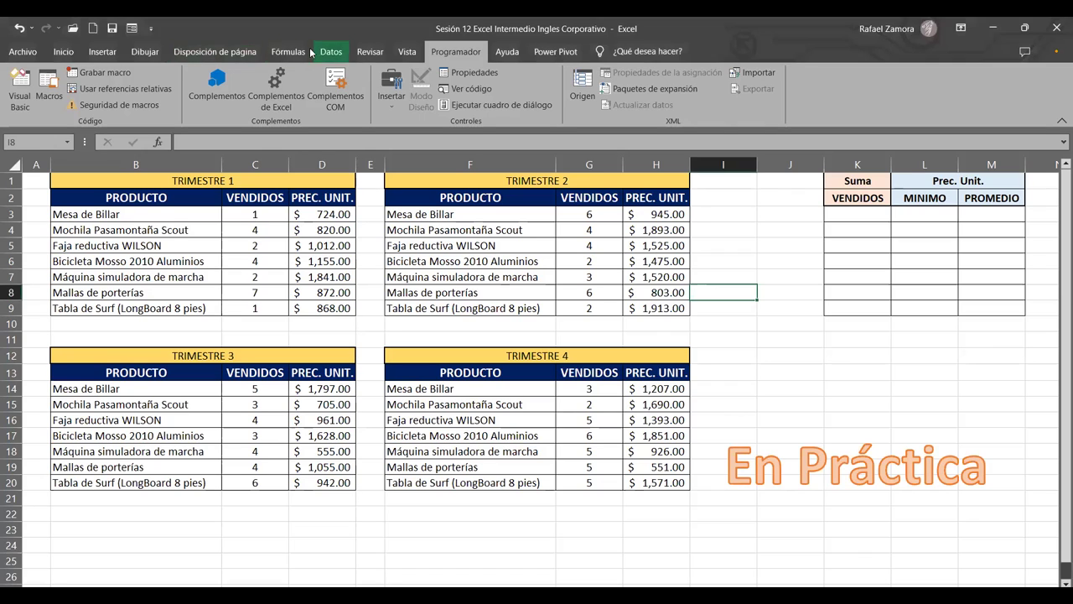
click(104, 53)
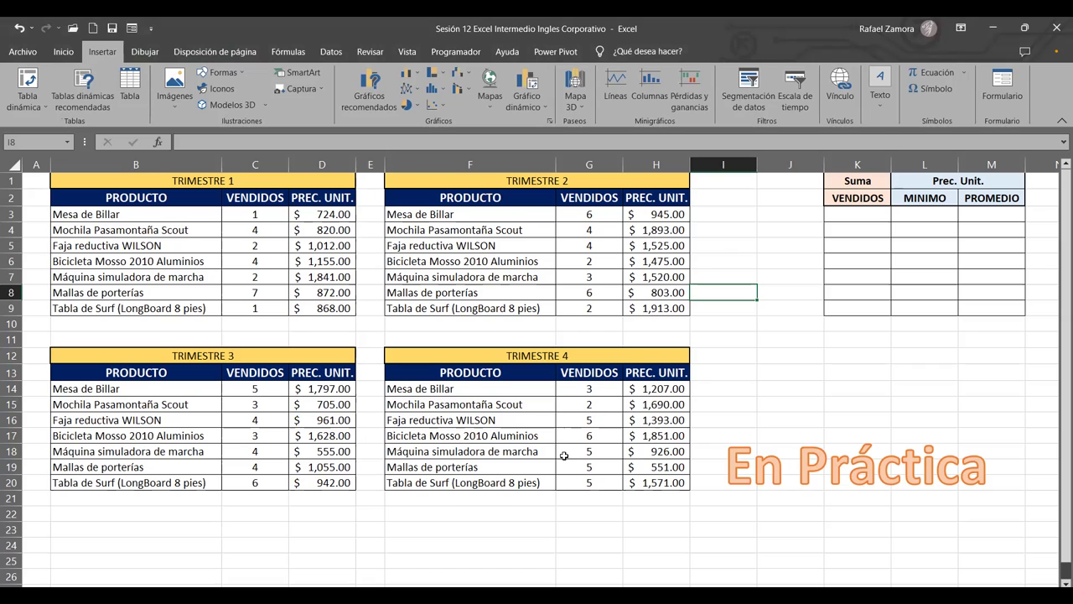
- Select the whole TRIMESTRE 2 table for charting and bring up the column chart choices
drag(508, 200, 578, 307)
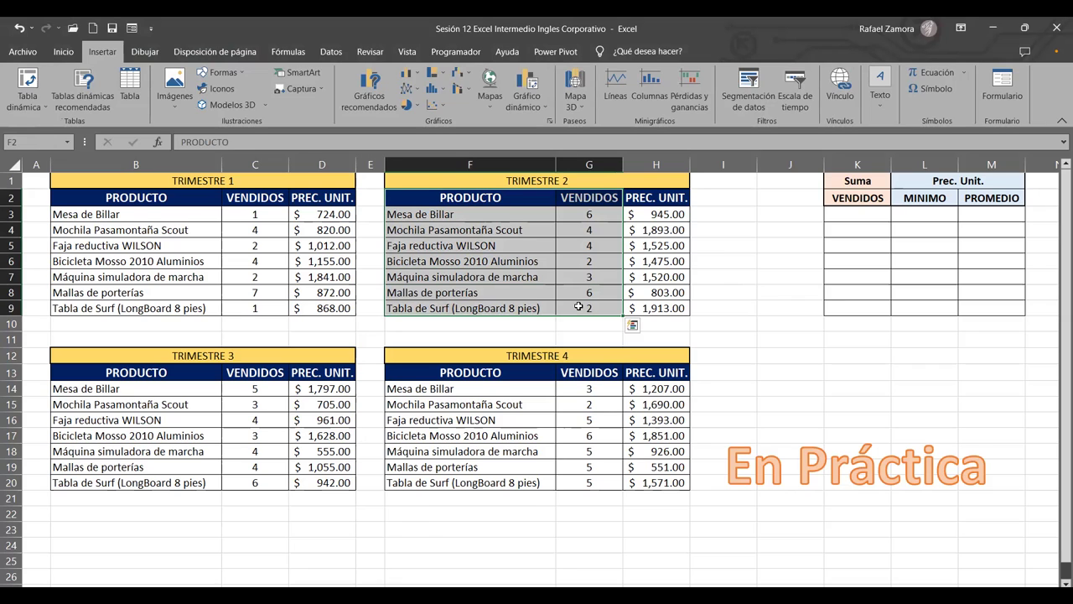
click(504, 197)
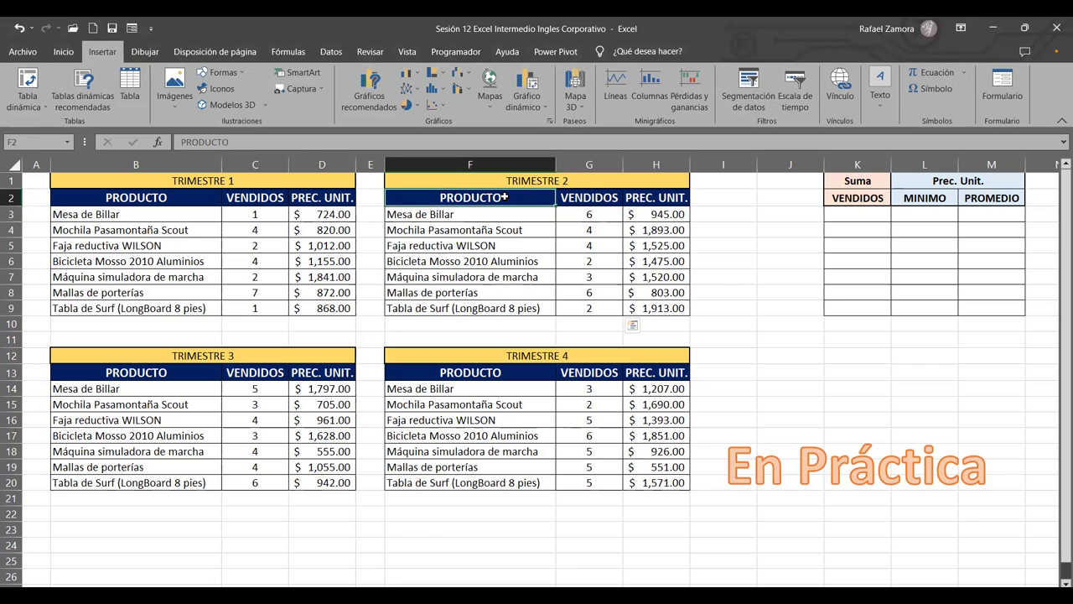
mouse_move(504, 197)
mouse_down()
mouse_move(535, 311)
mouse_move(588, 308)
mouse_up()
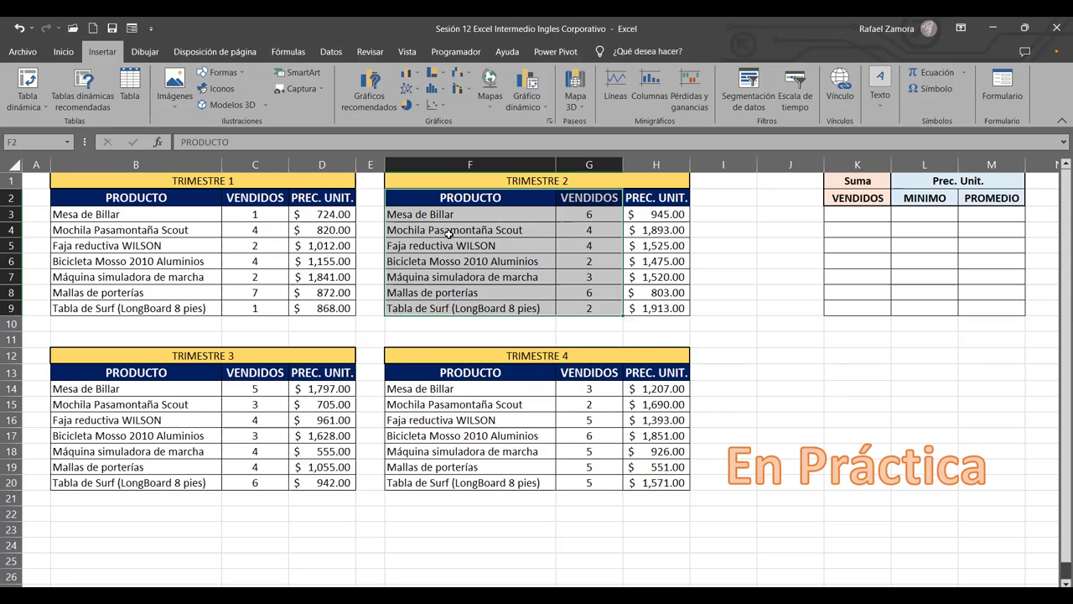
click(485, 182)
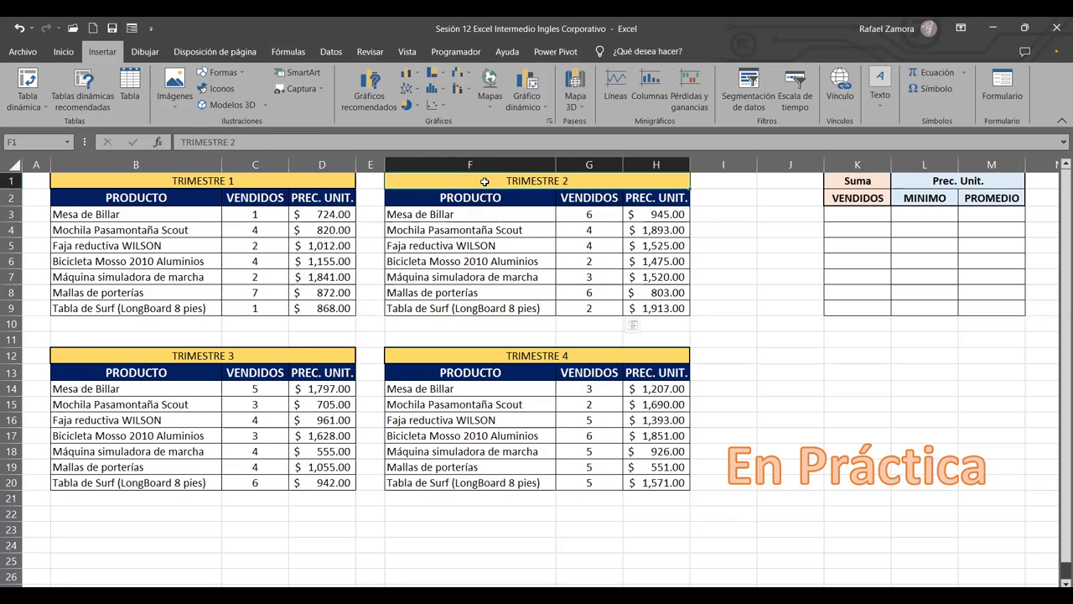
drag(484, 182, 487, 308)
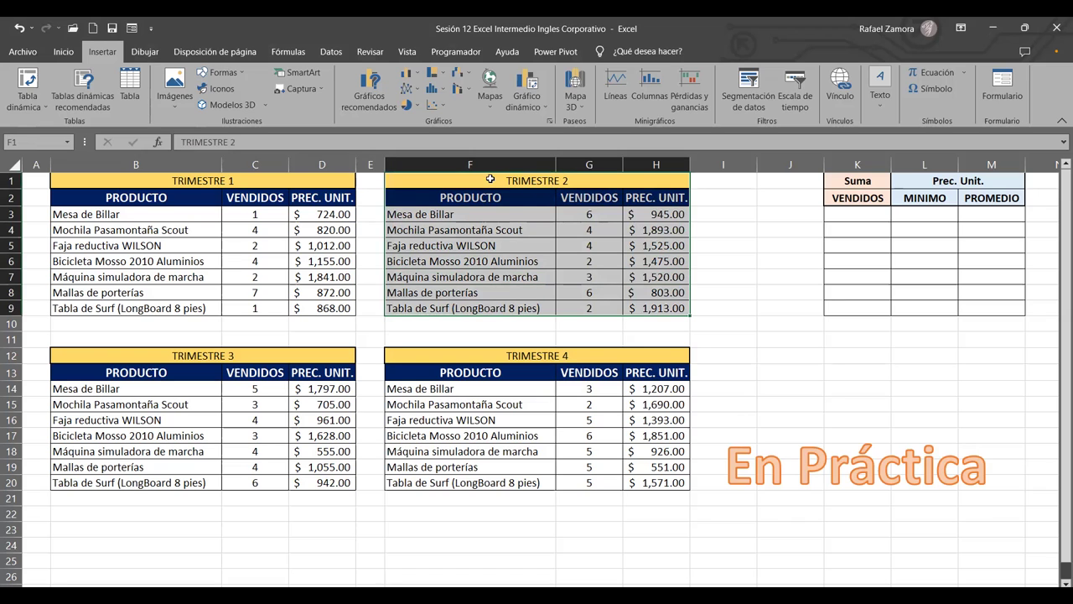
drag(503, 179, 510, 306)
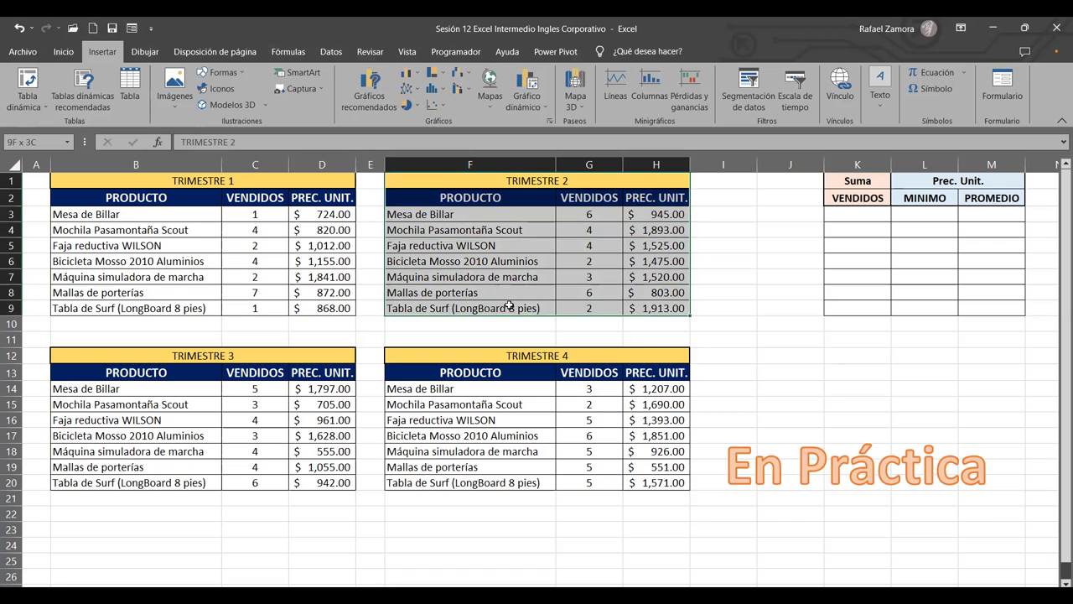
click(404, 78)
- Insert a 2-D clustered column chart and drag it beside the TRIMESTRE 2 data
click(445, 121)
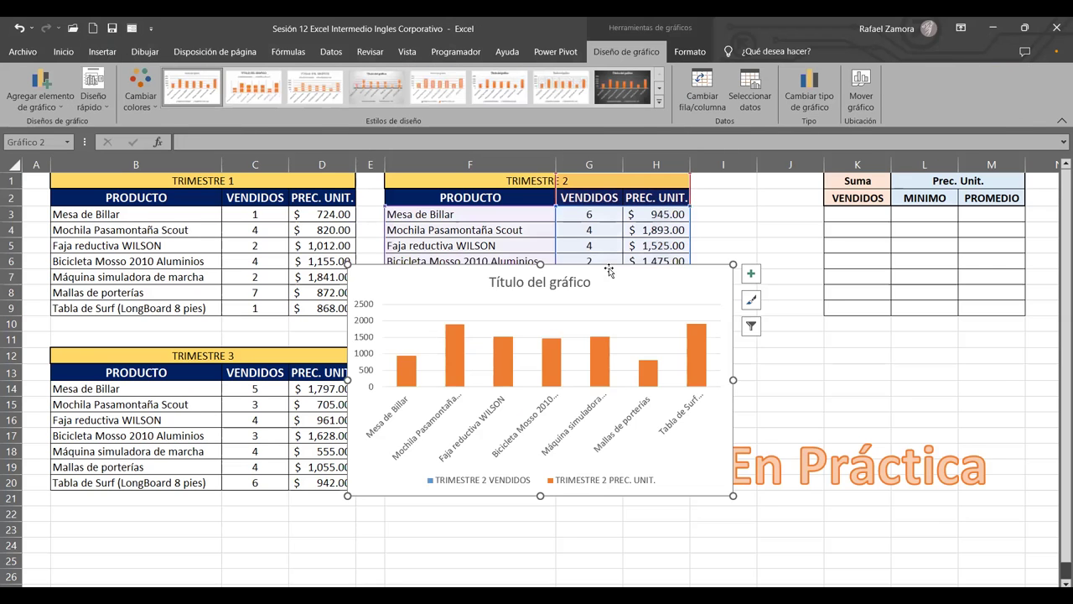
drag(610, 270, 713, 294)
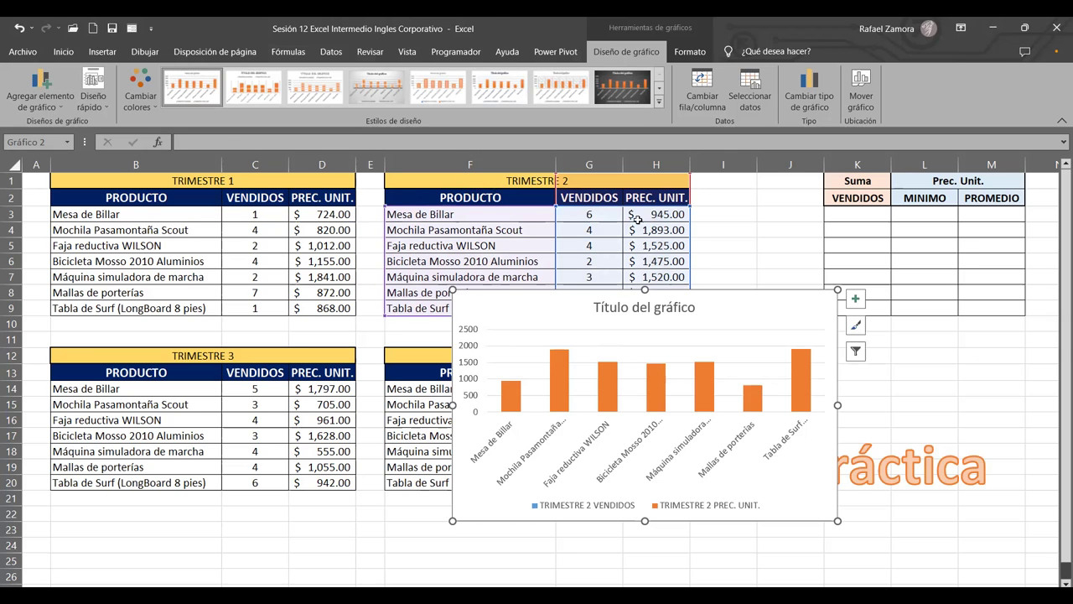
drag(476, 186, 670, 307)
- Delete the column chart and deselect by clicking an empty cell
click(793, 293)
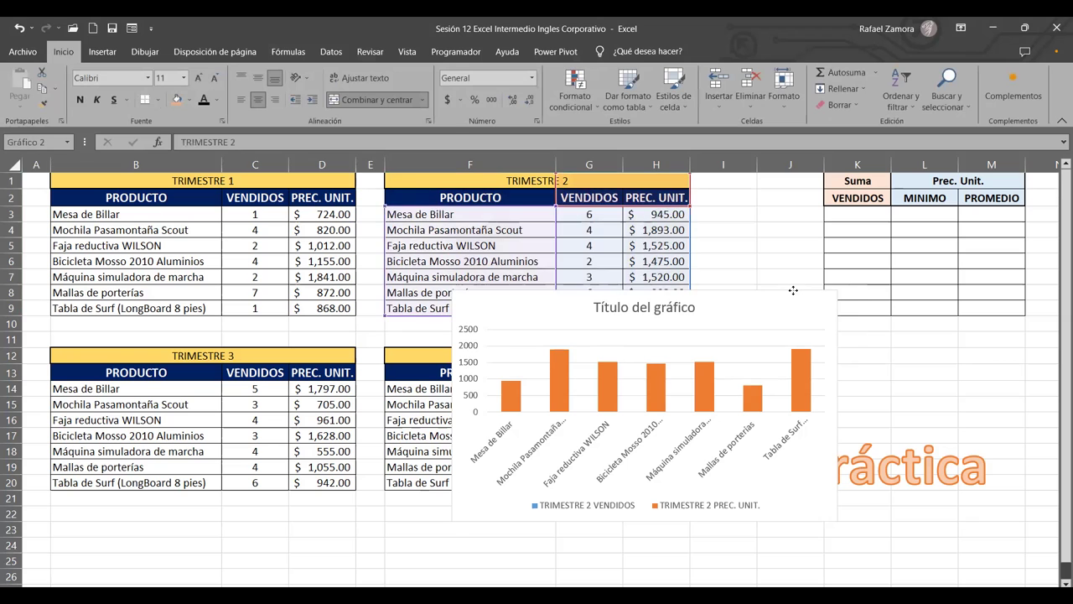
key(Delete)
click(777, 278)
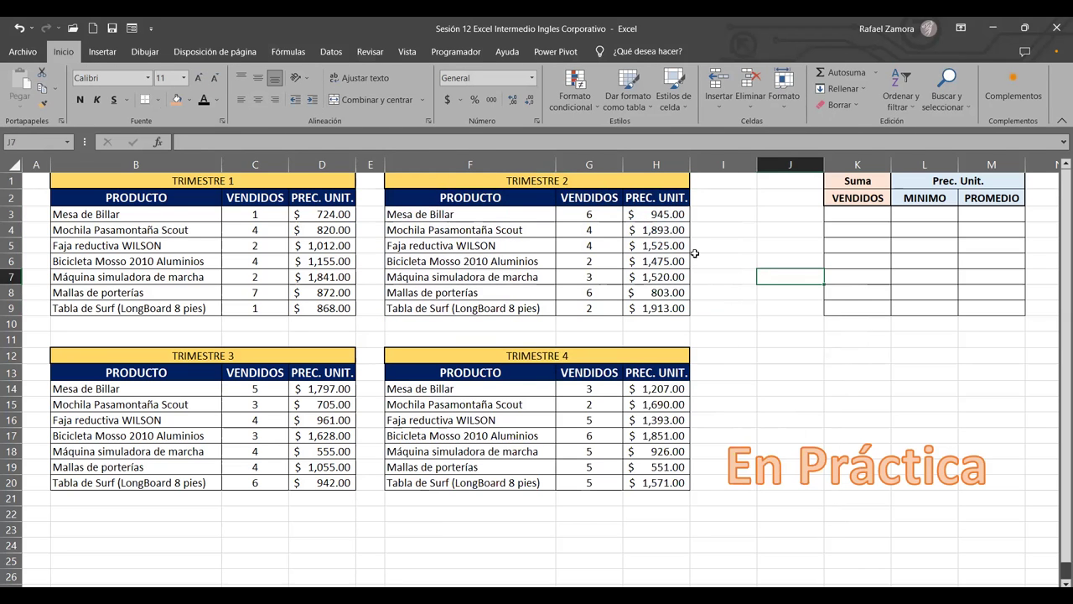
drag(499, 198, 493, 307)
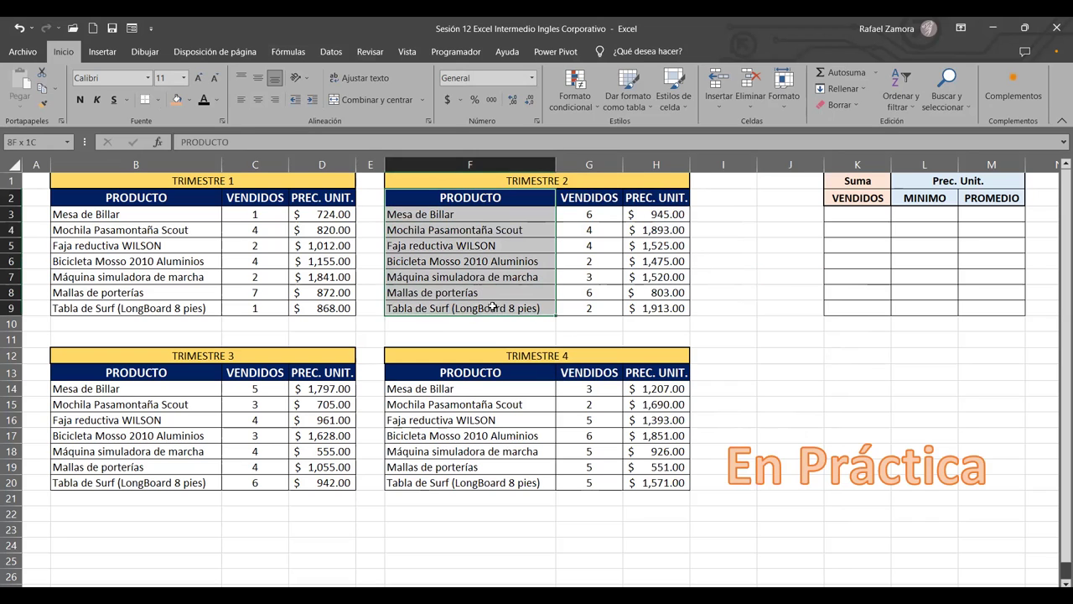
drag(665, 263, 671, 307)
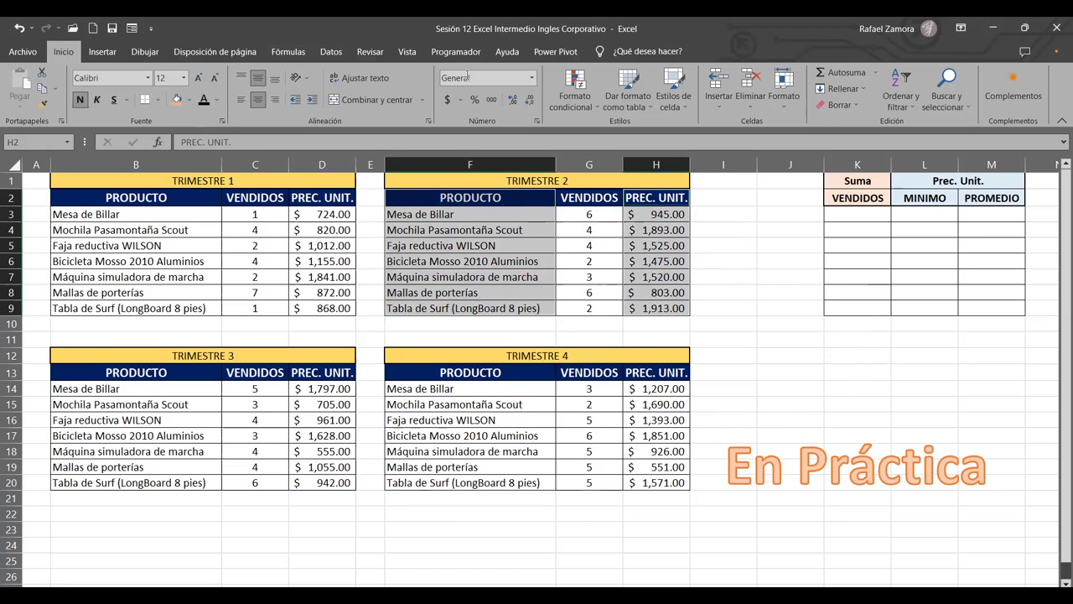
click(106, 53)
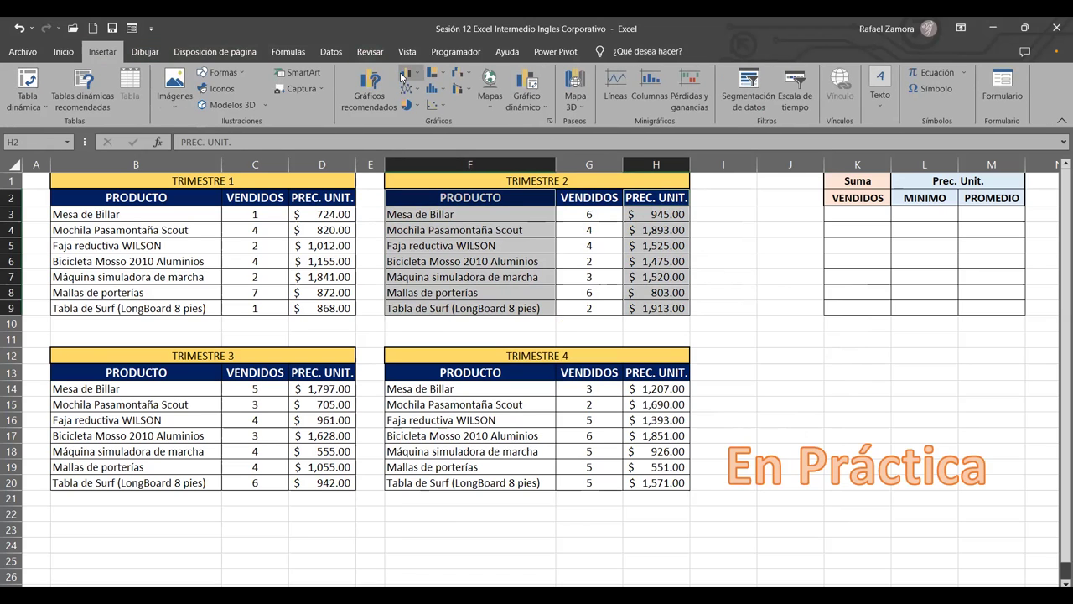
click(462, 177)
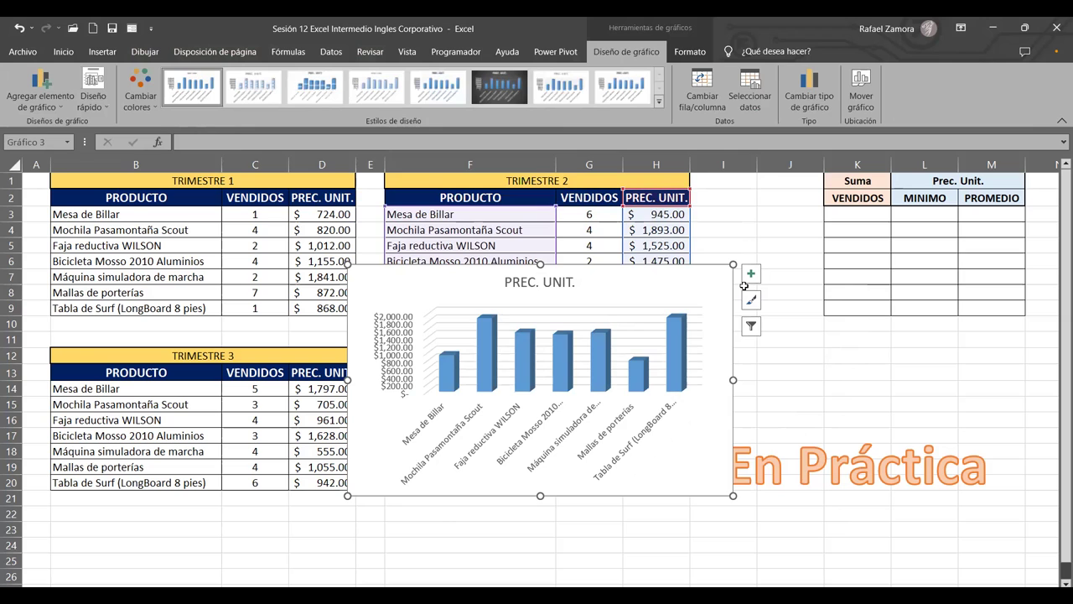
click(744, 286)
key(ctrl+z)
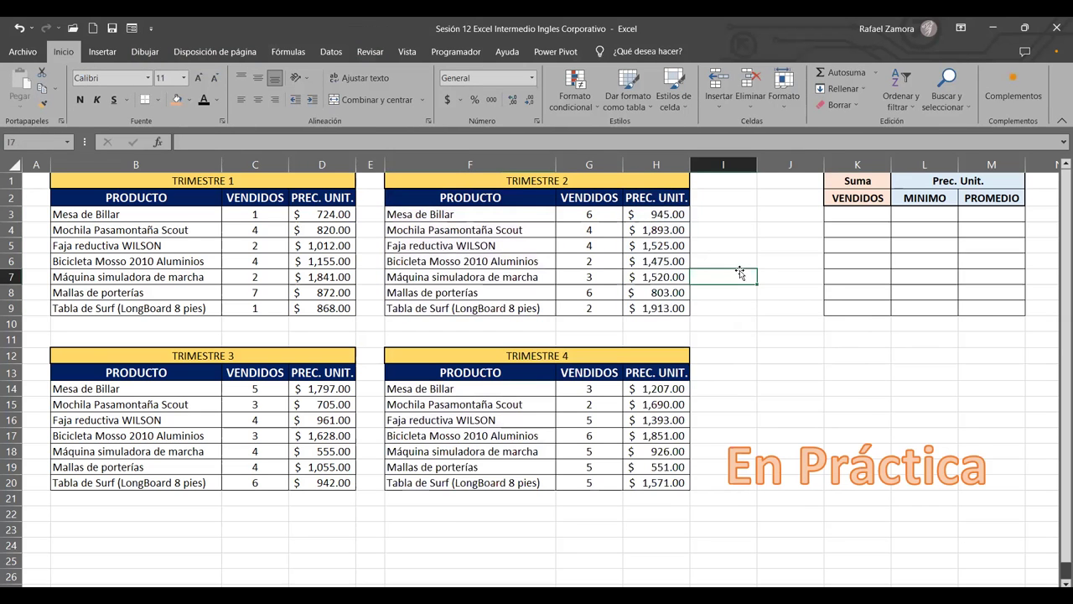
click(771, 228)
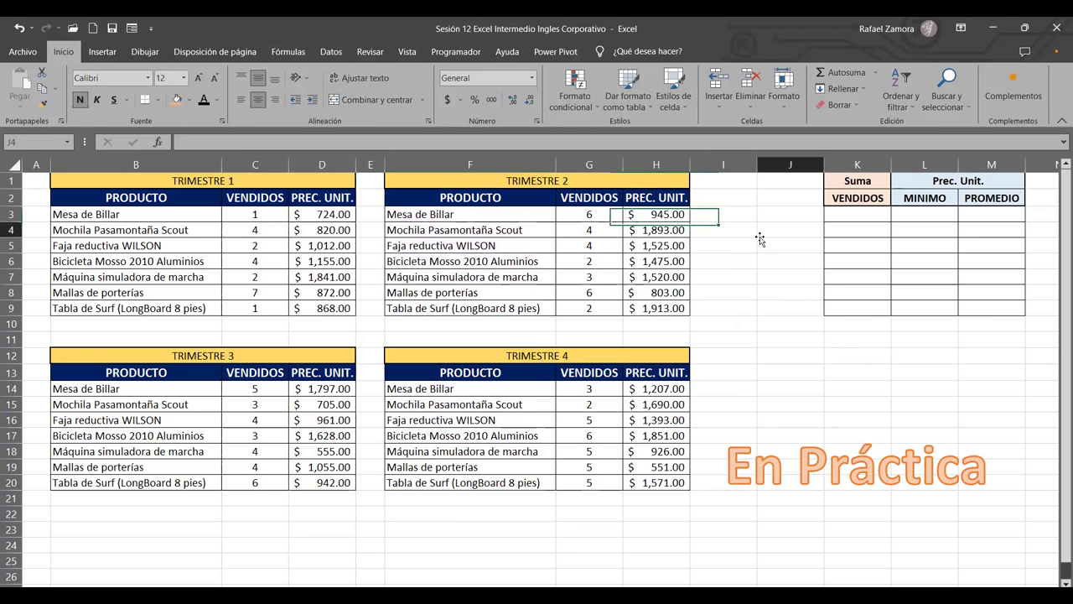
drag(520, 199, 528, 315)
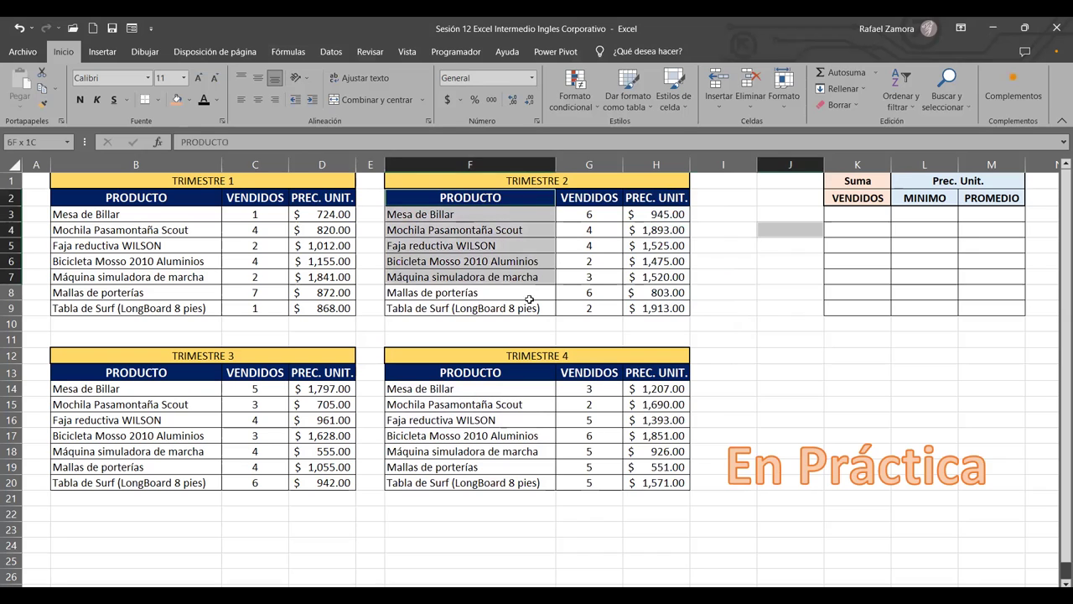
click(733, 263)
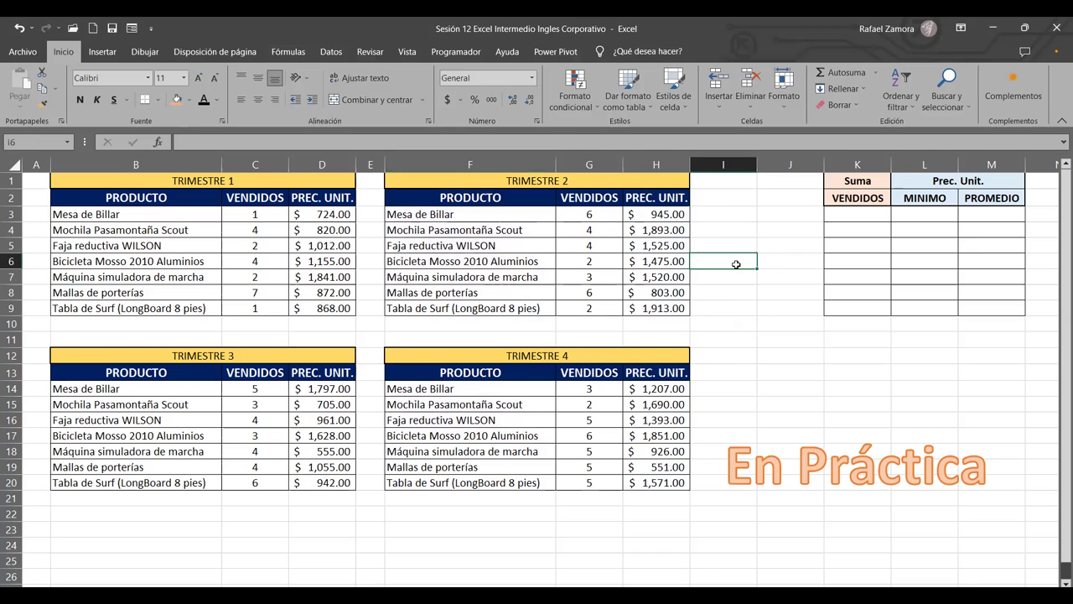
click(512, 198)
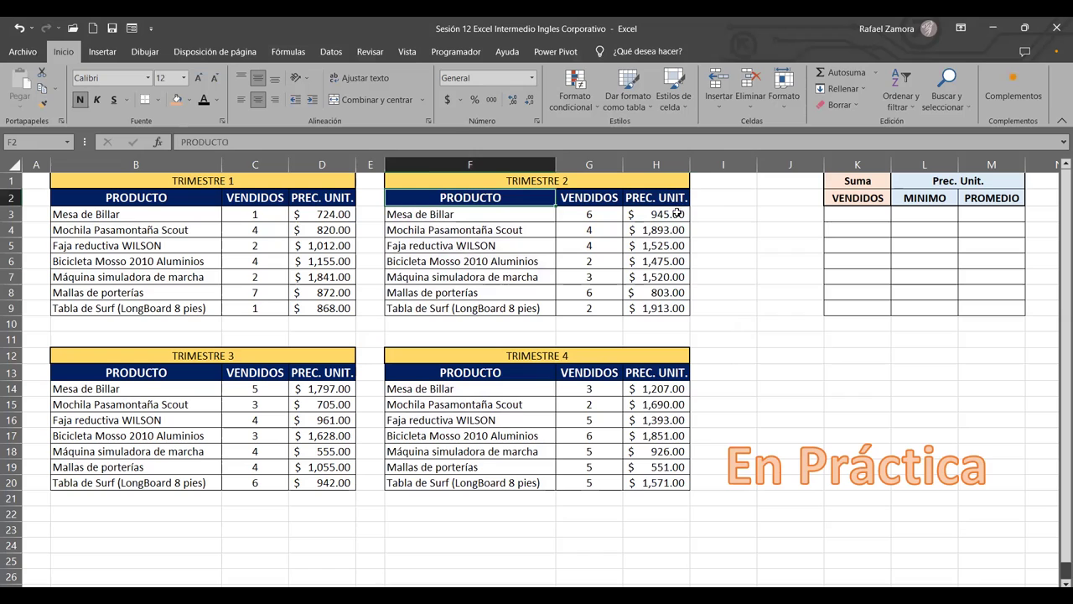
click(731, 233)
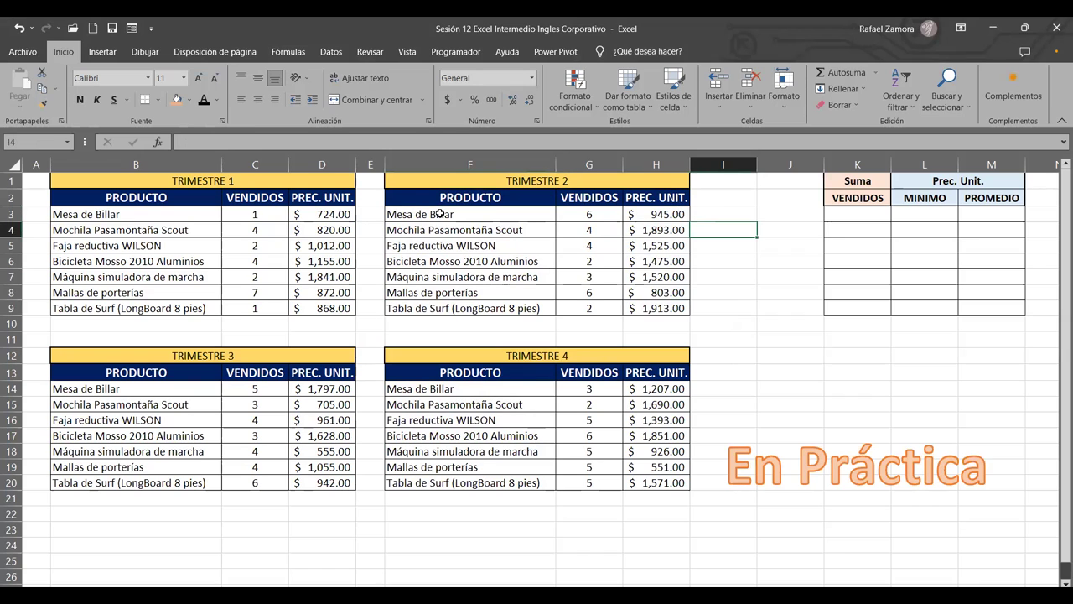
drag(503, 200, 495, 308)
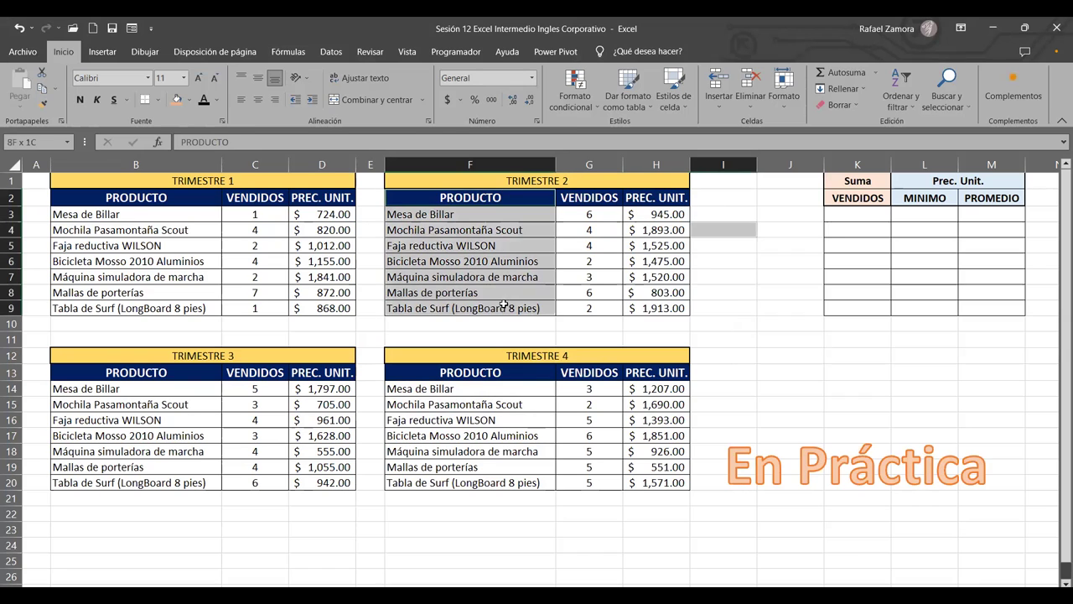
drag(662, 199, 663, 308)
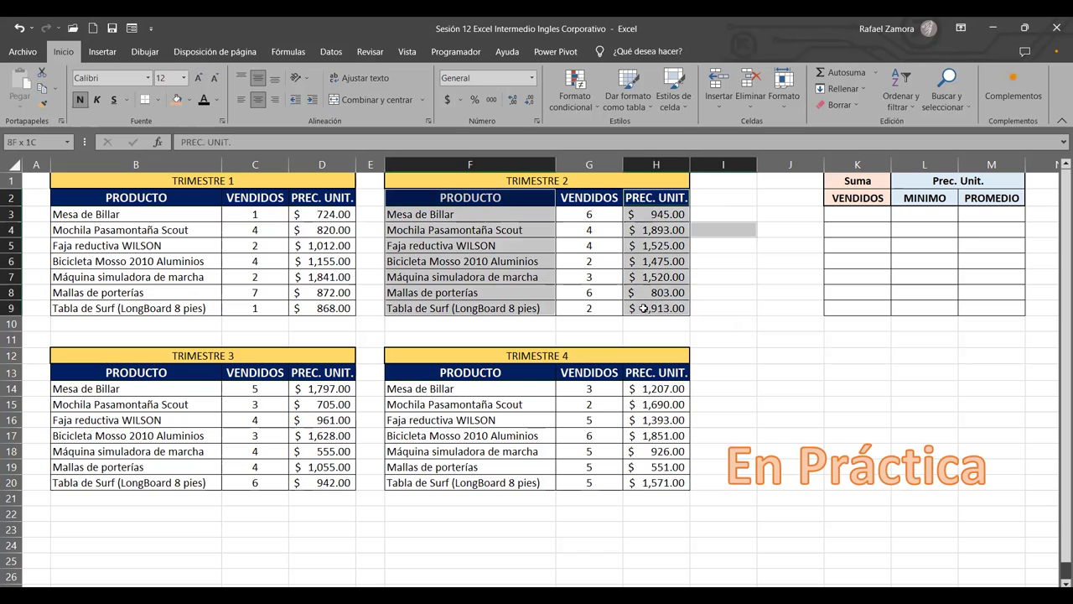
click(102, 51)
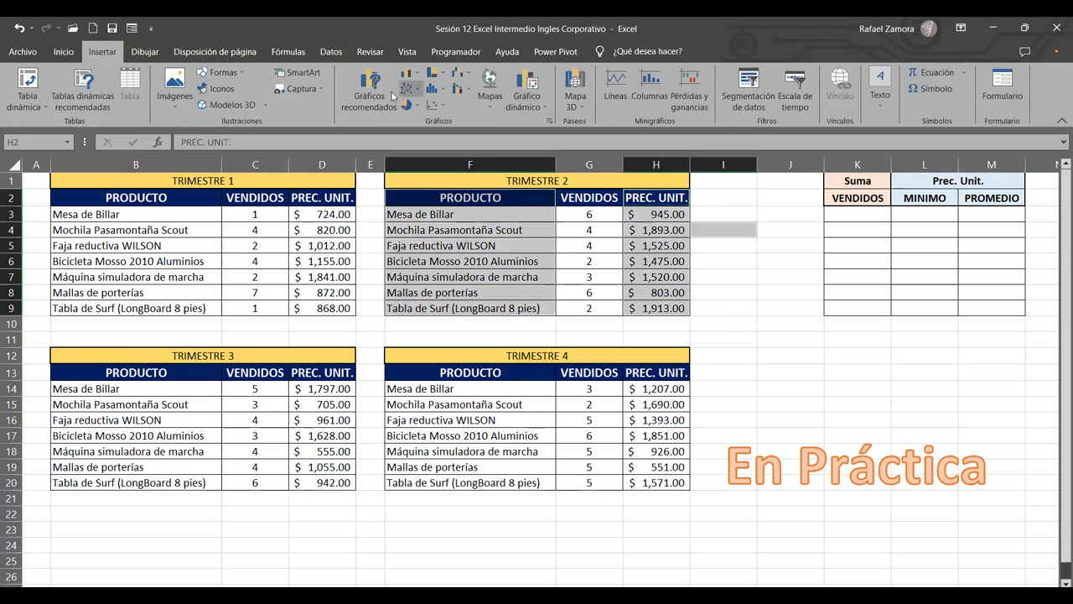
click(409, 76)
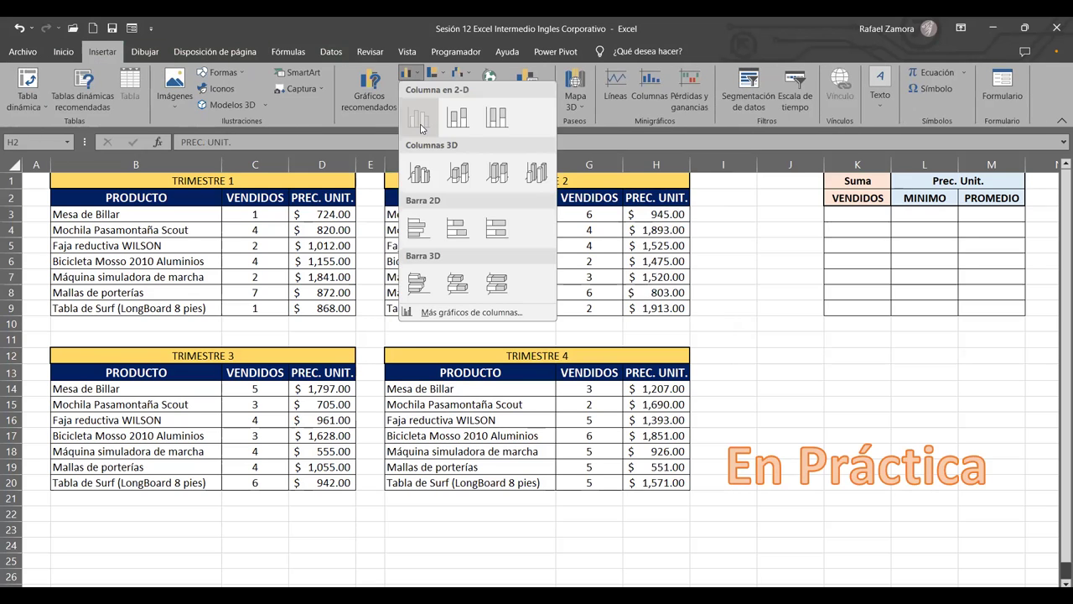
click(422, 127)
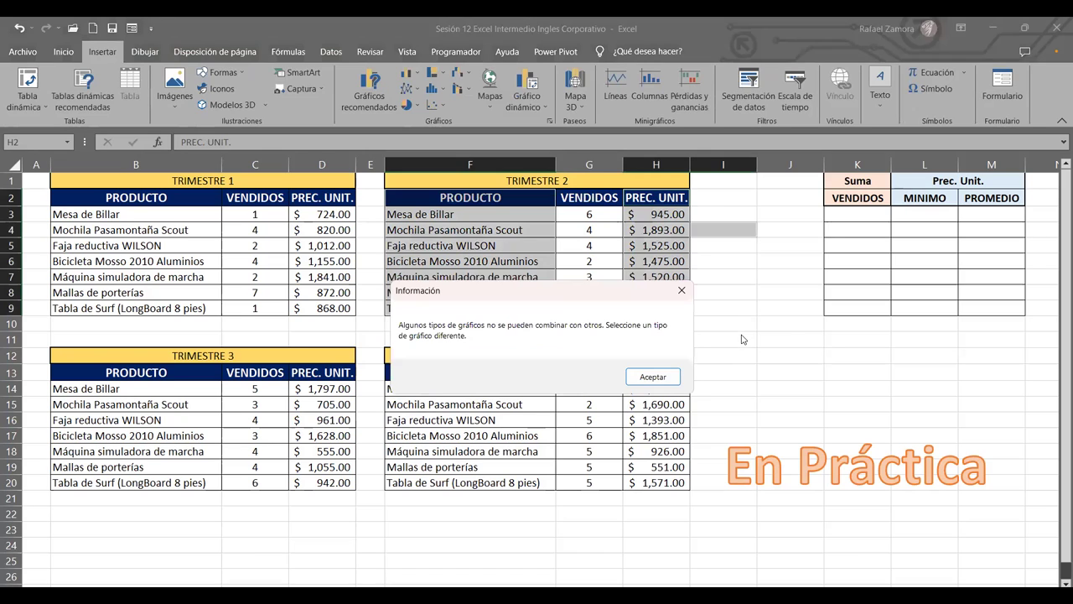
click(661, 378)
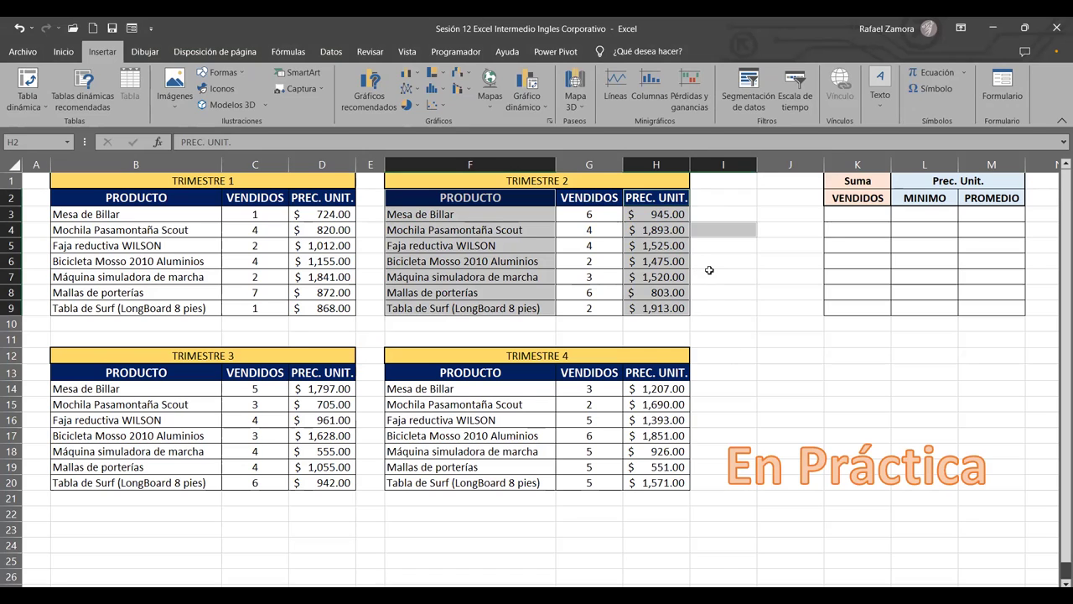
click(727, 260)
click(729, 227)
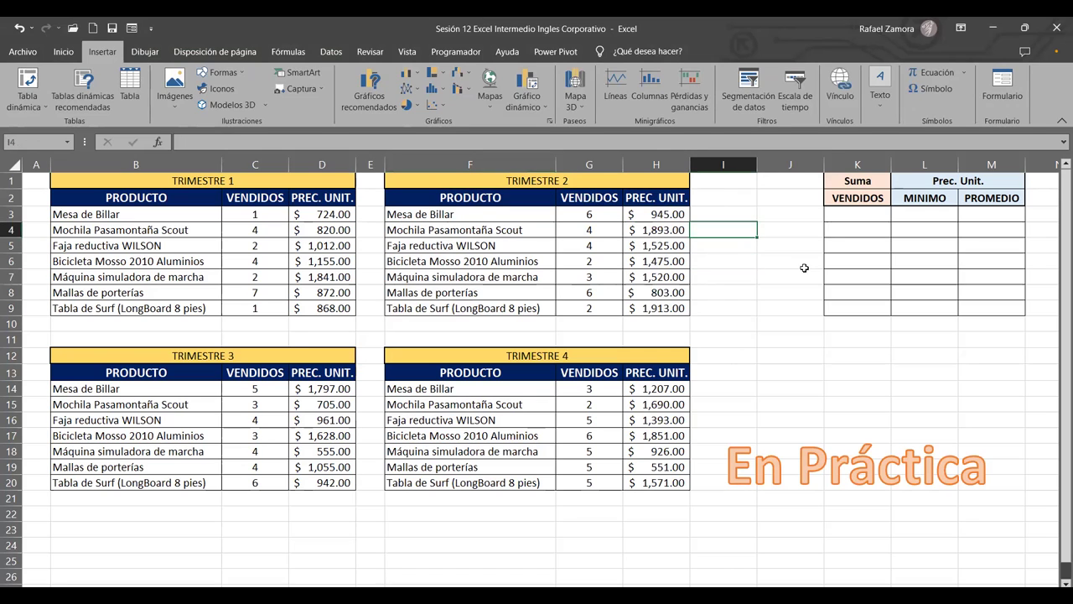
click(753, 215)
click(790, 212)
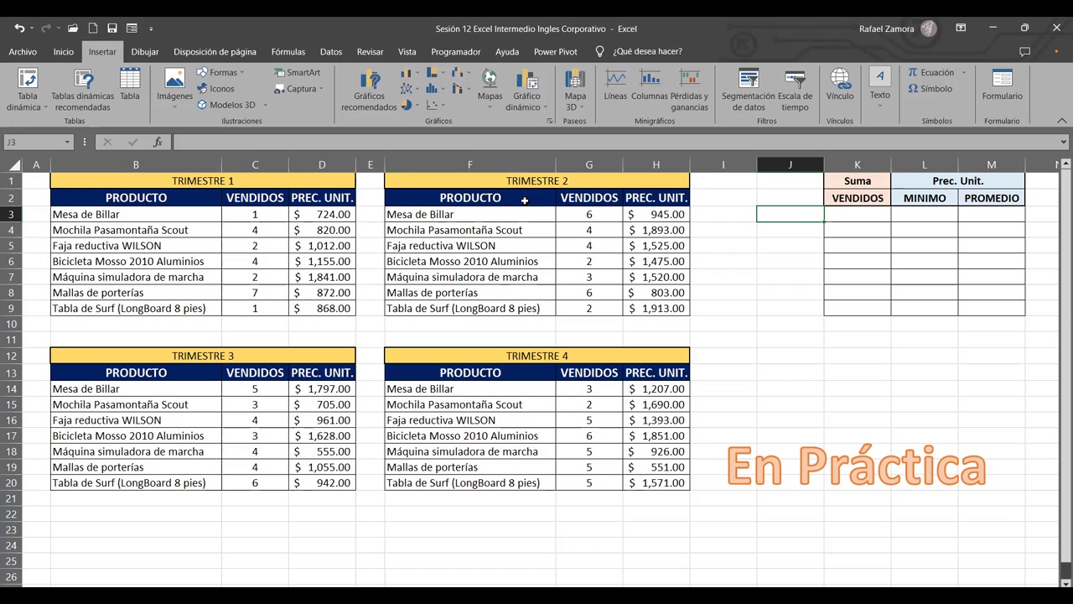
drag(527, 197, 537, 307)
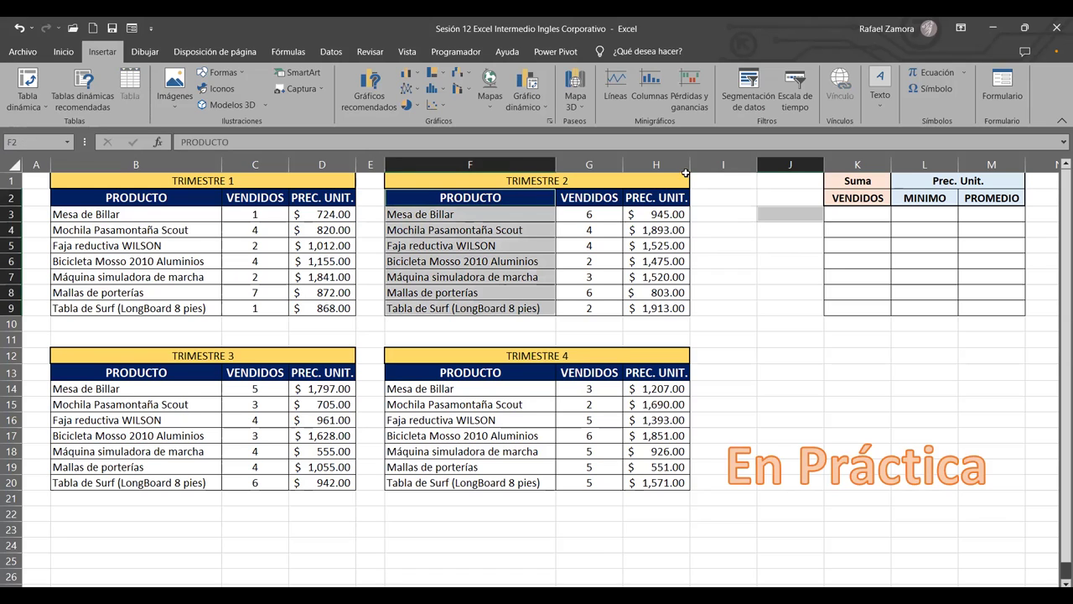
ctrl+drag(667, 200, 664, 307)
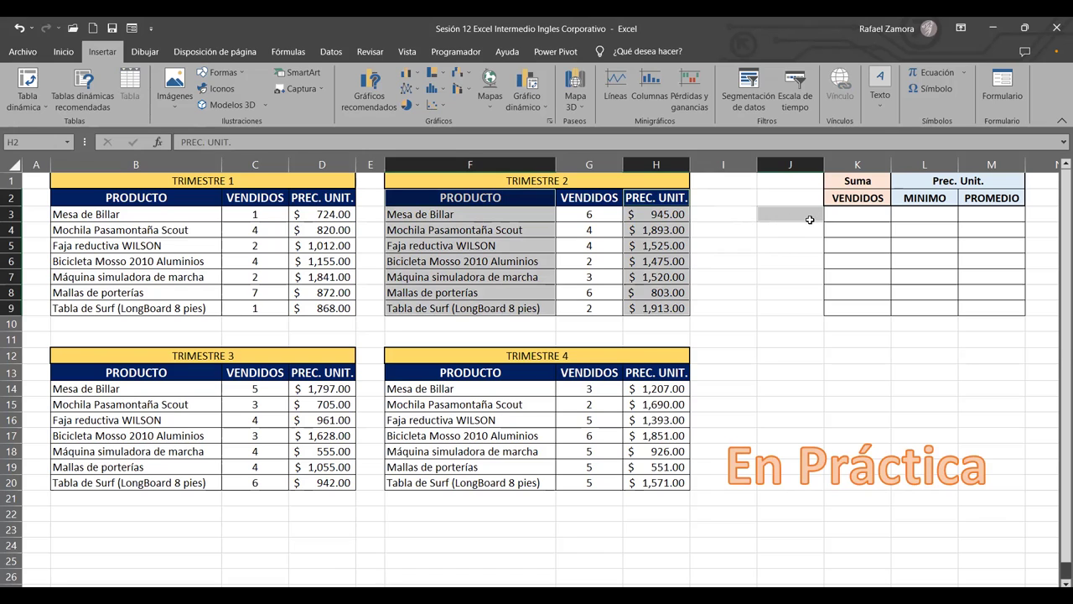
click(807, 297)
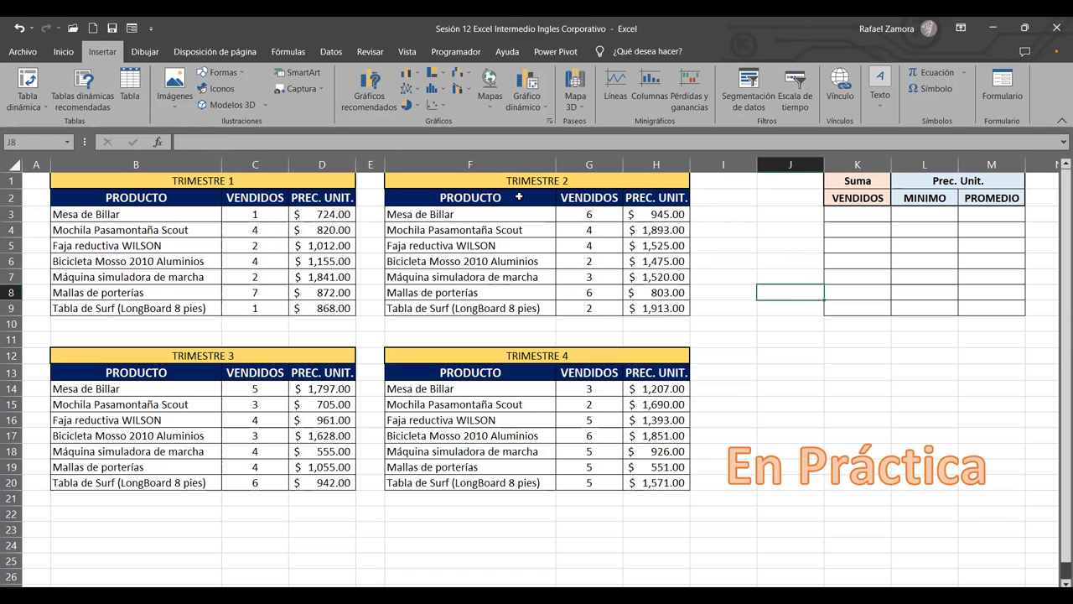
drag(509, 192, 518, 242)
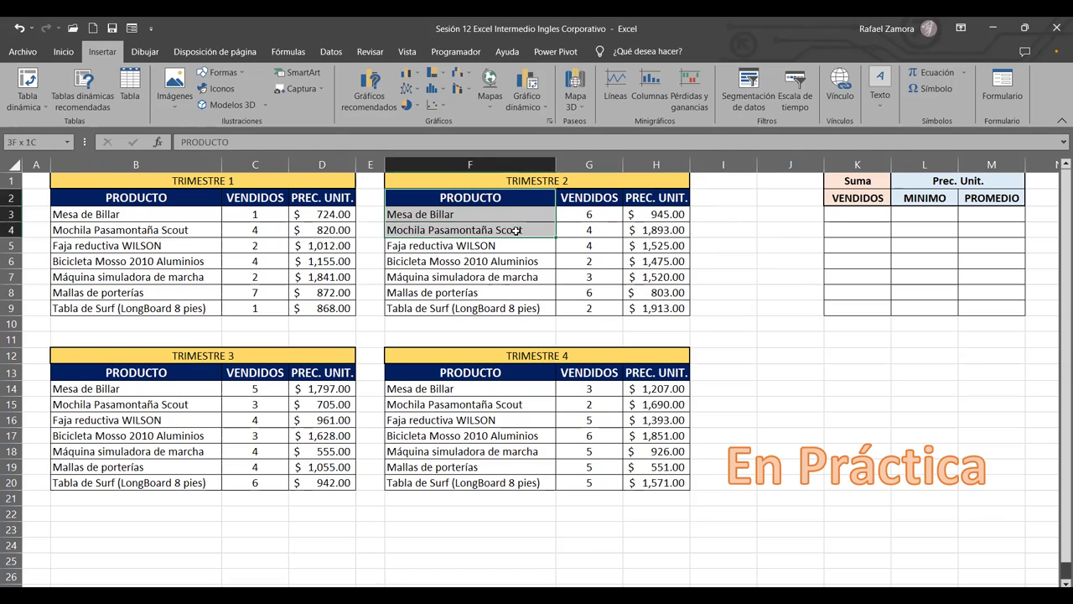
drag(518, 241, 509, 308)
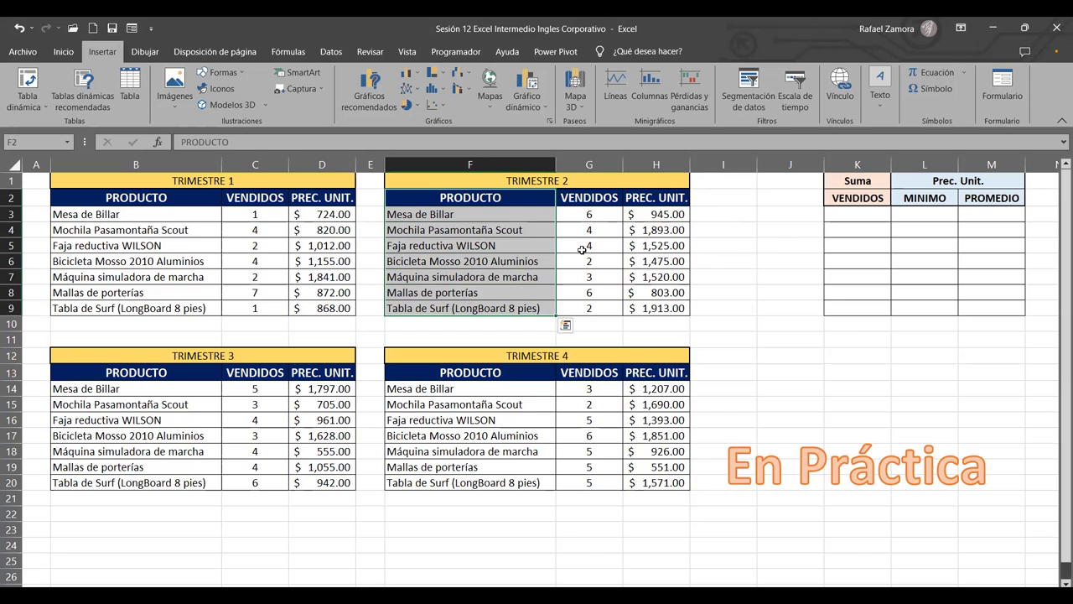
drag(519, 193, 526, 308)
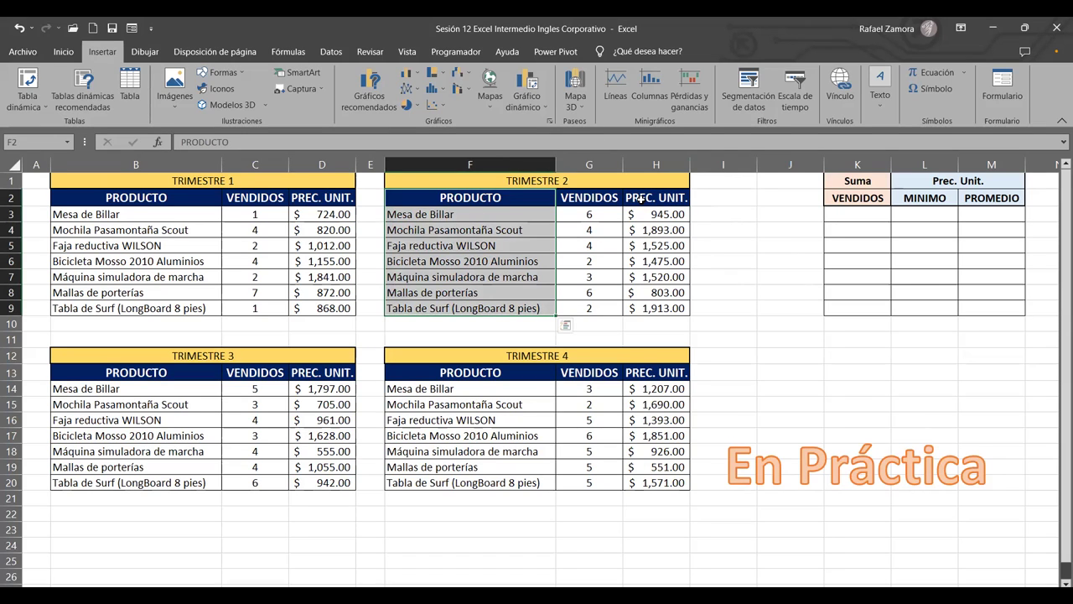
ctrl+drag(641, 199, 637, 308)
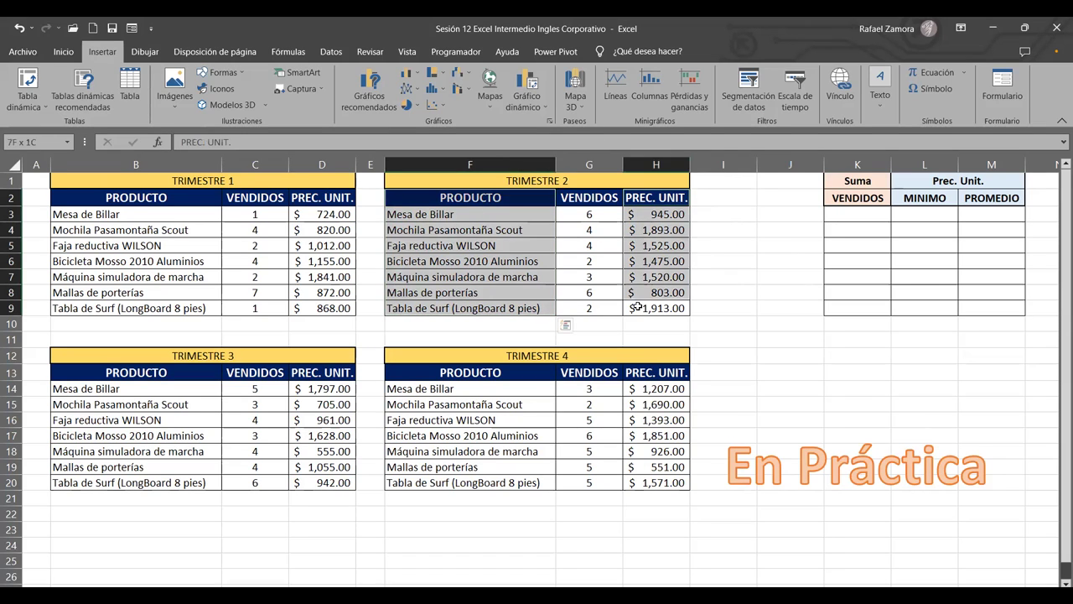
click(712, 323)
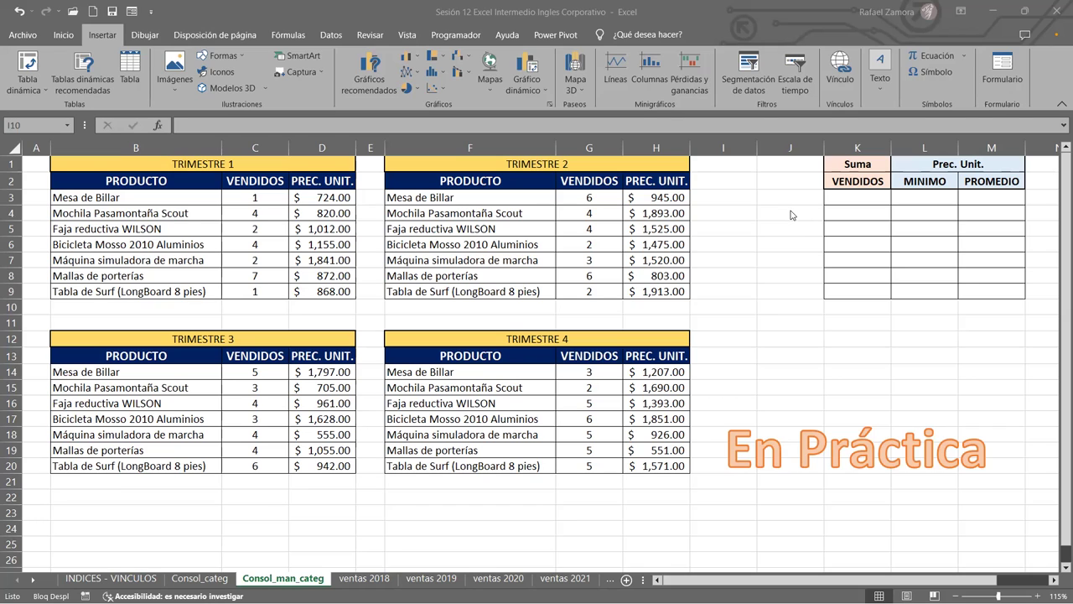
click(864, 370)
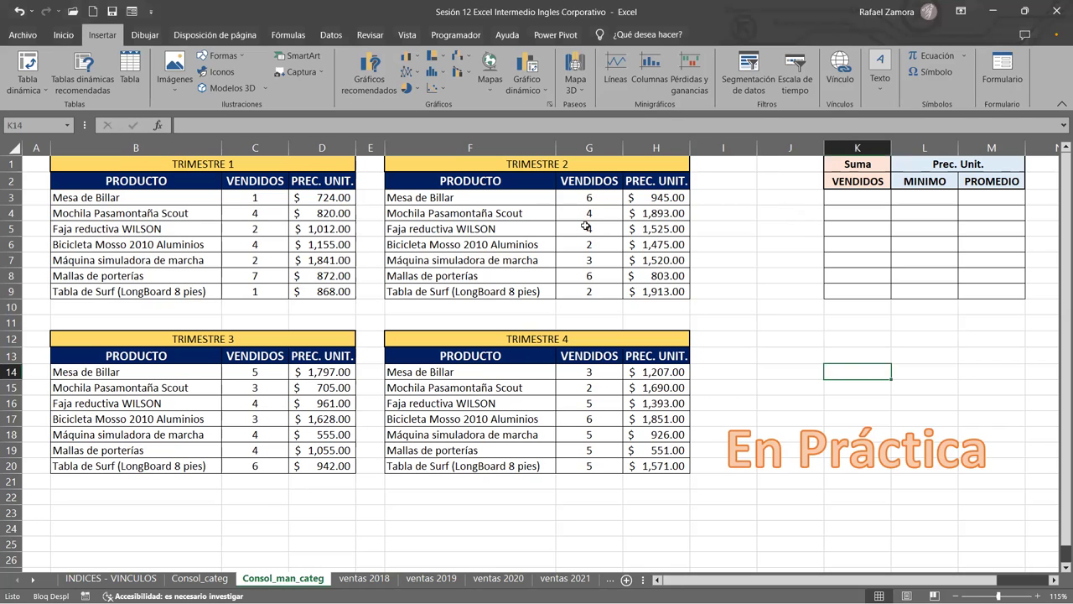
click(644, 228)
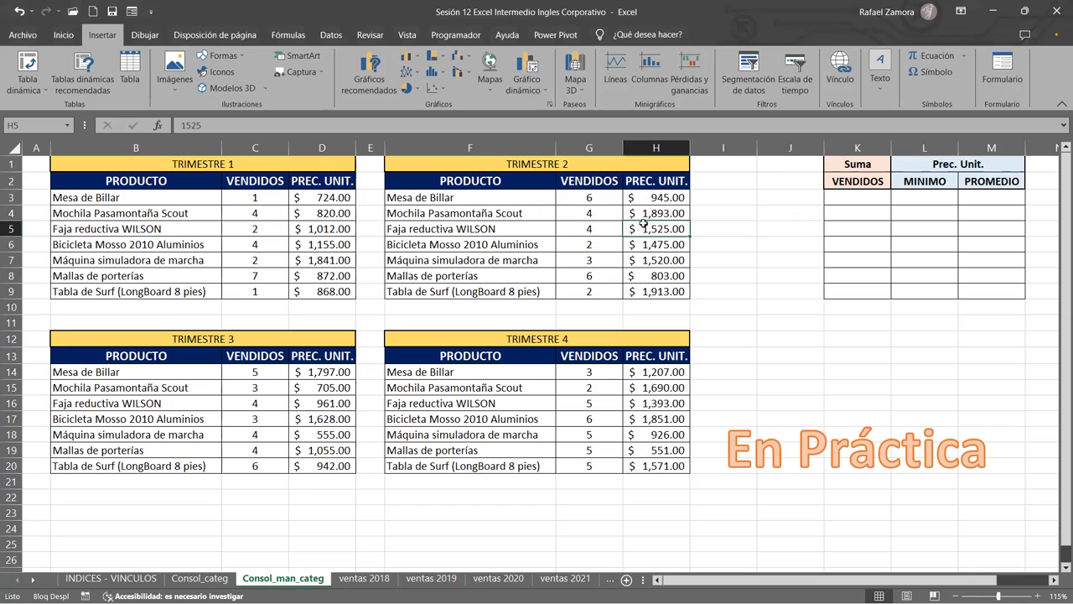
- Open Consolidar on the Datos ribbon, check the TRIMESTRE 2 table, then cancel and deselect
click(330, 35)
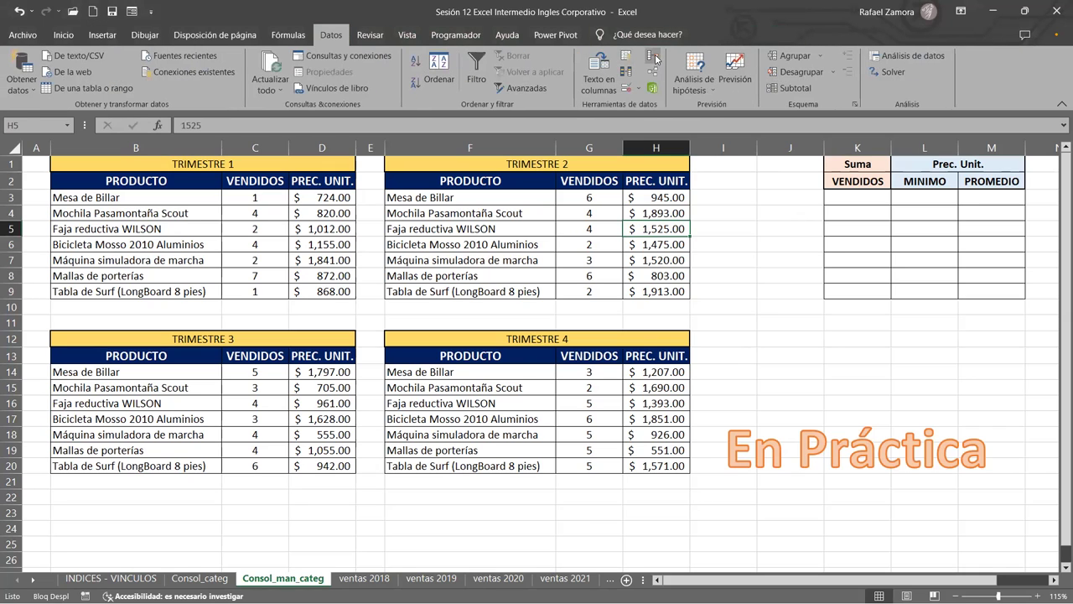
click(655, 57)
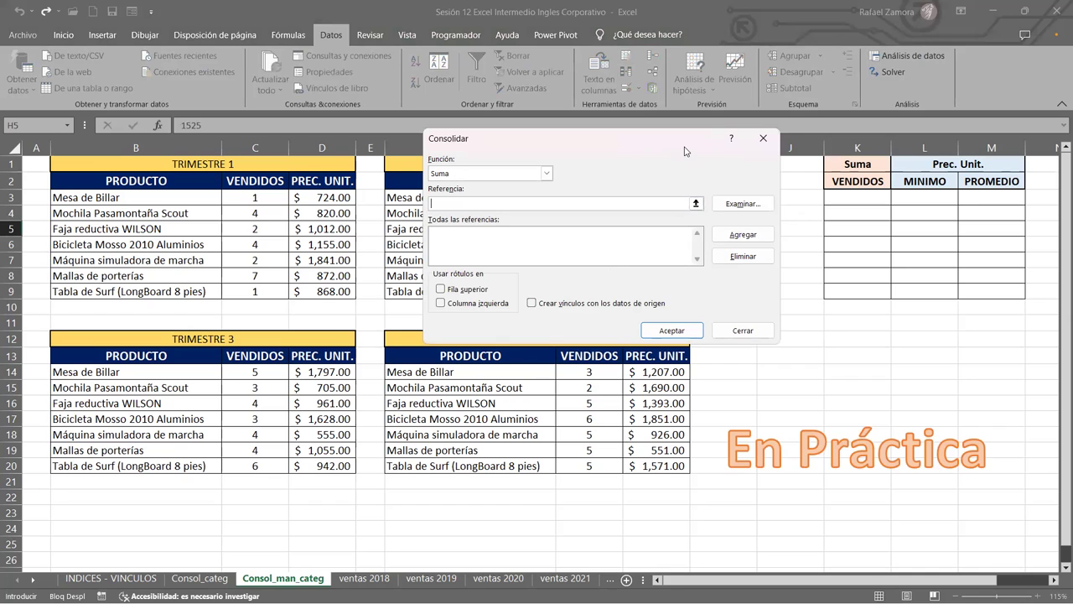
drag(684, 151, 812, 275)
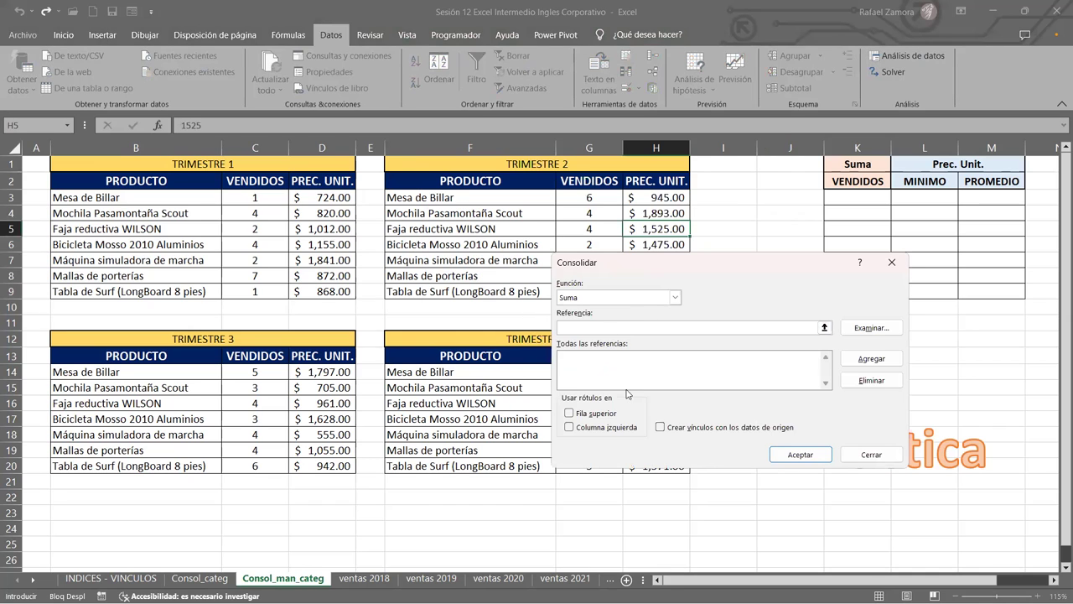
key(Escape)
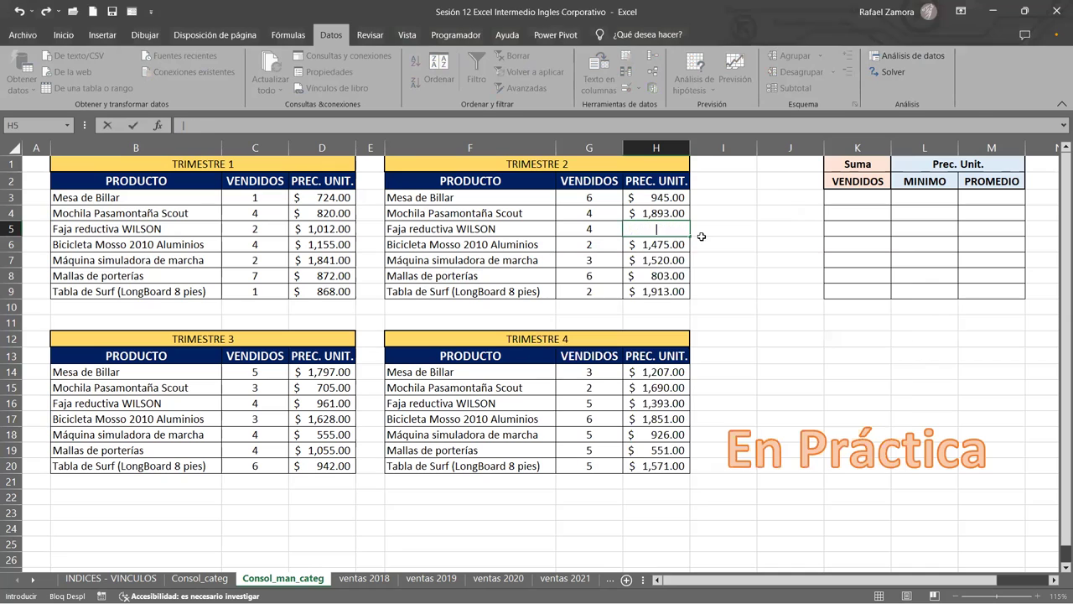
mouse_move(670, 226)
mouse_down()
mouse_move(845, 362)
mouse_move(790, 270)
mouse_up()
click(724, 272)
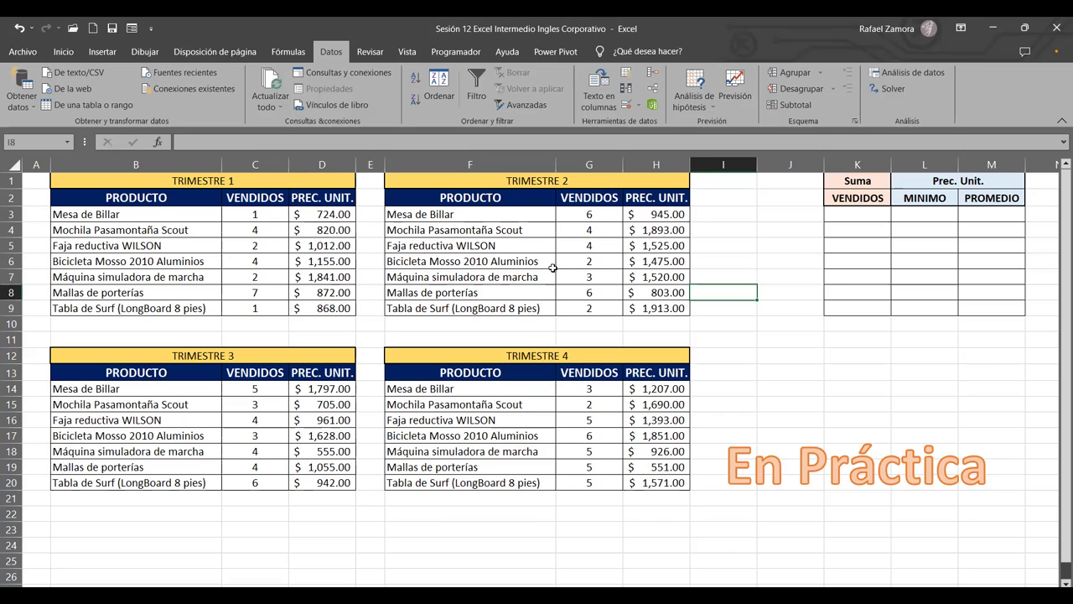
click(494, 210)
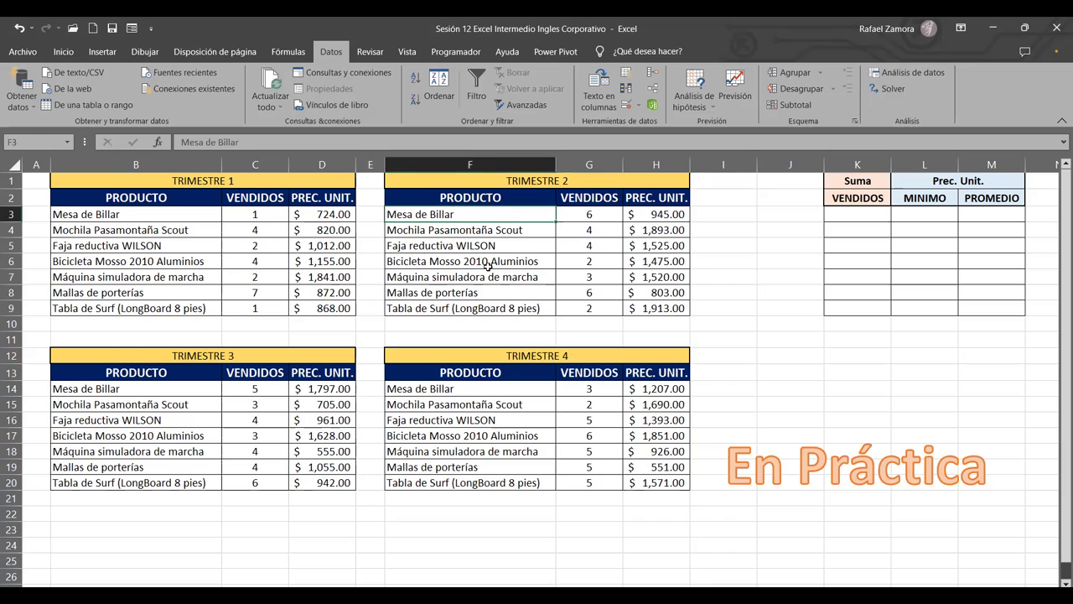
drag(477, 195, 657, 304)
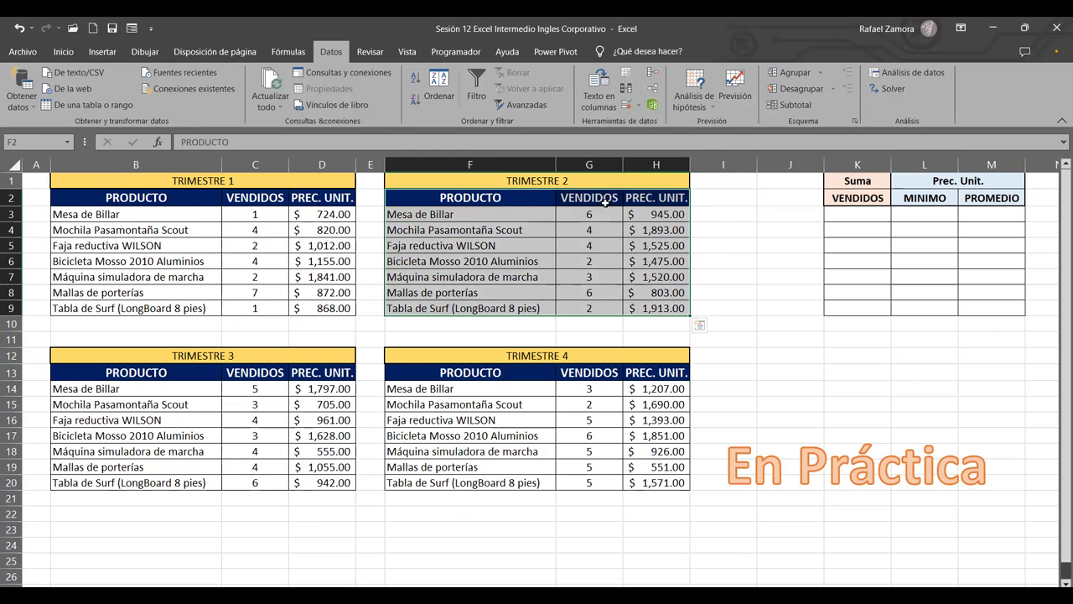
mouse_move(498, 199)
mouse_down()
mouse_move(650, 320)
mouse_move(651, 310)
mouse_up()
click(439, 90)
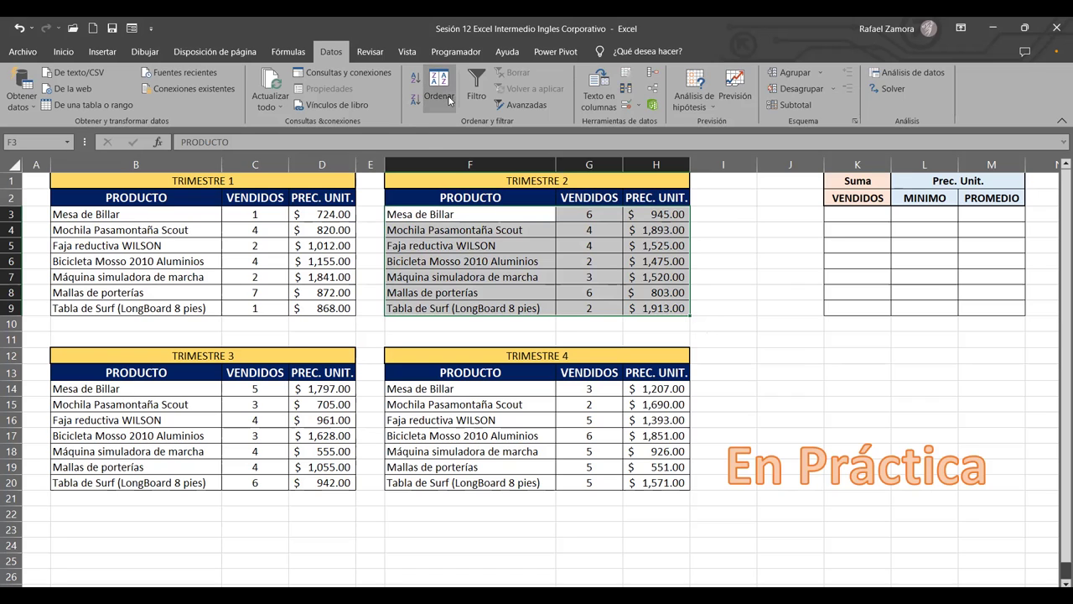
click(846, 327)
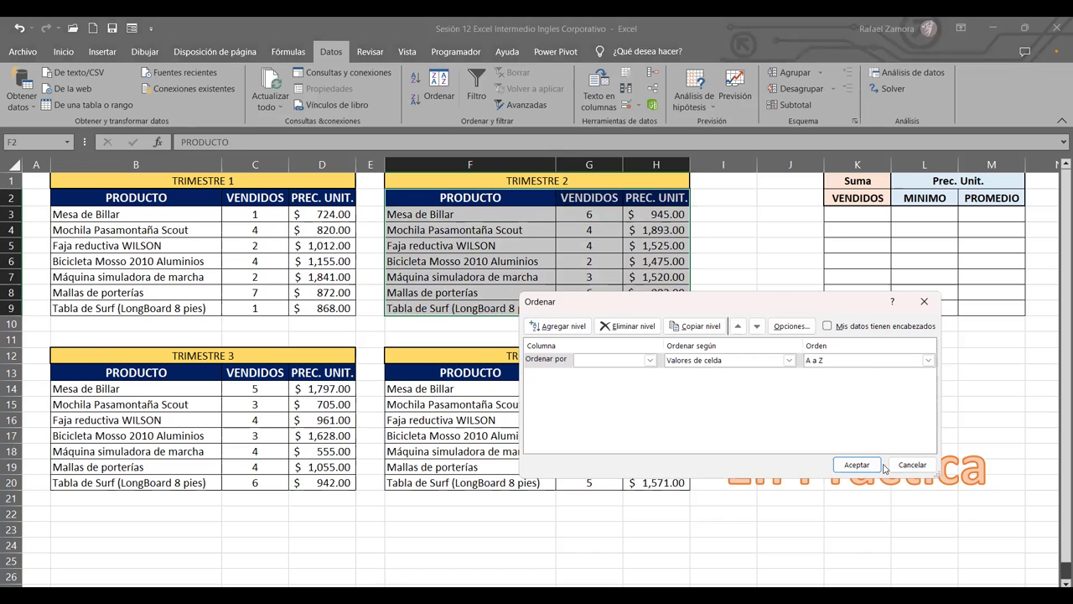
click(607, 361)
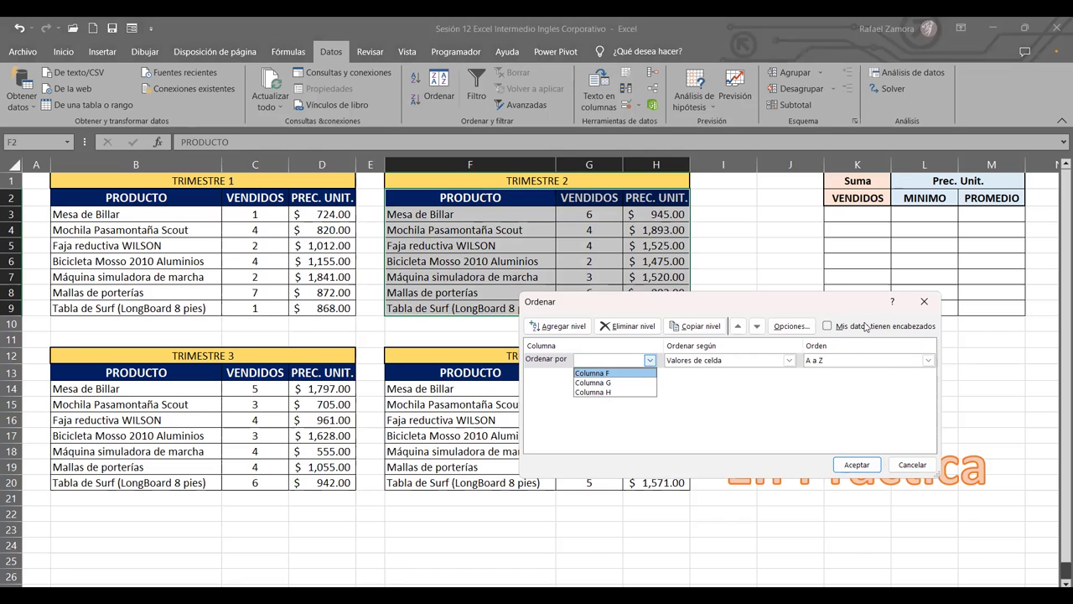
click(866, 327)
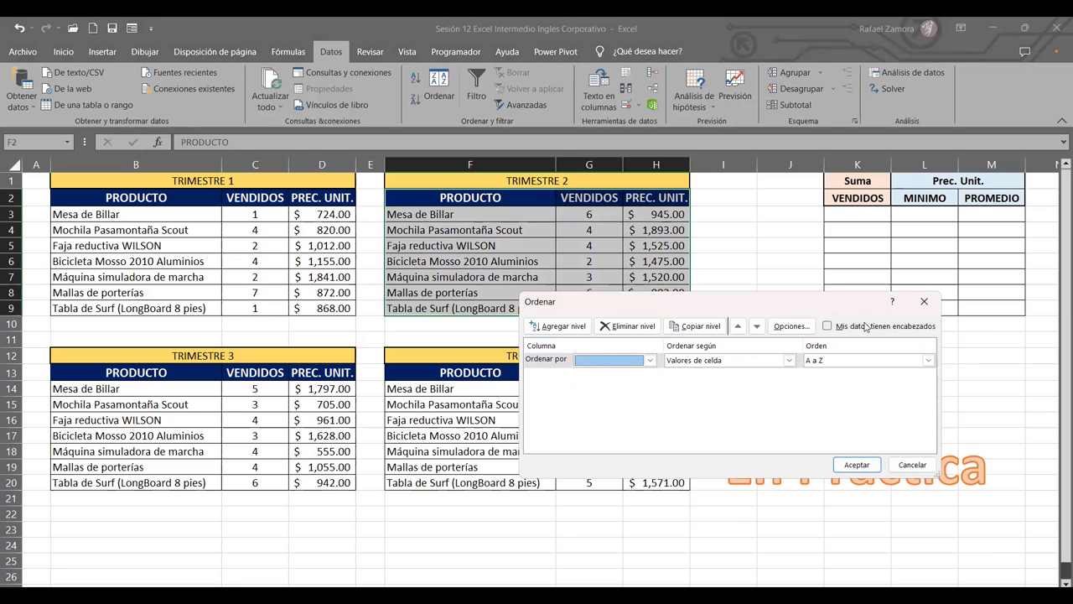
click(866, 327)
click(649, 361)
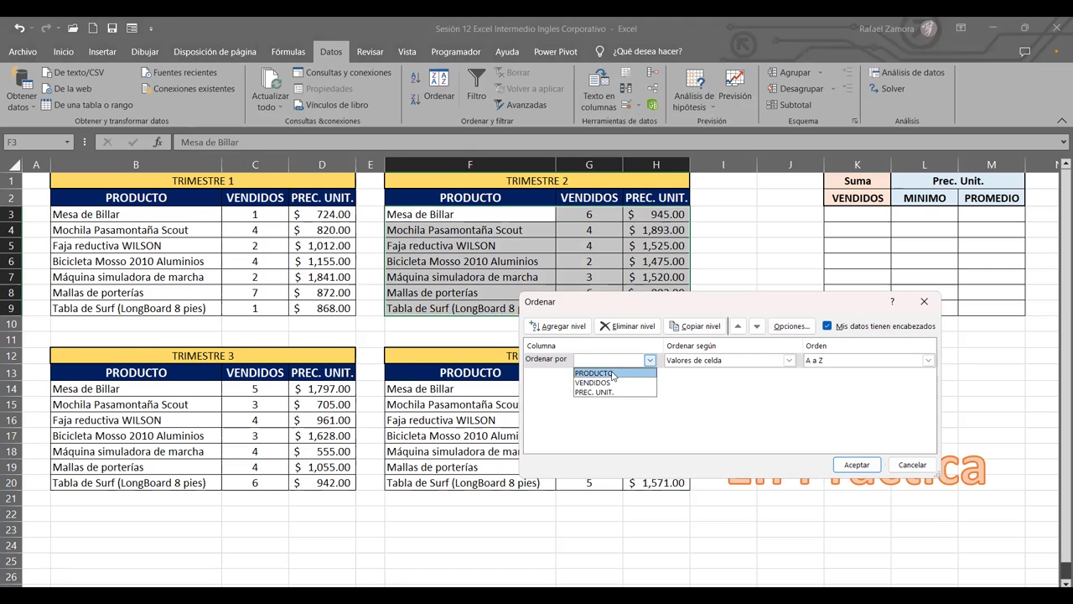
click(917, 489)
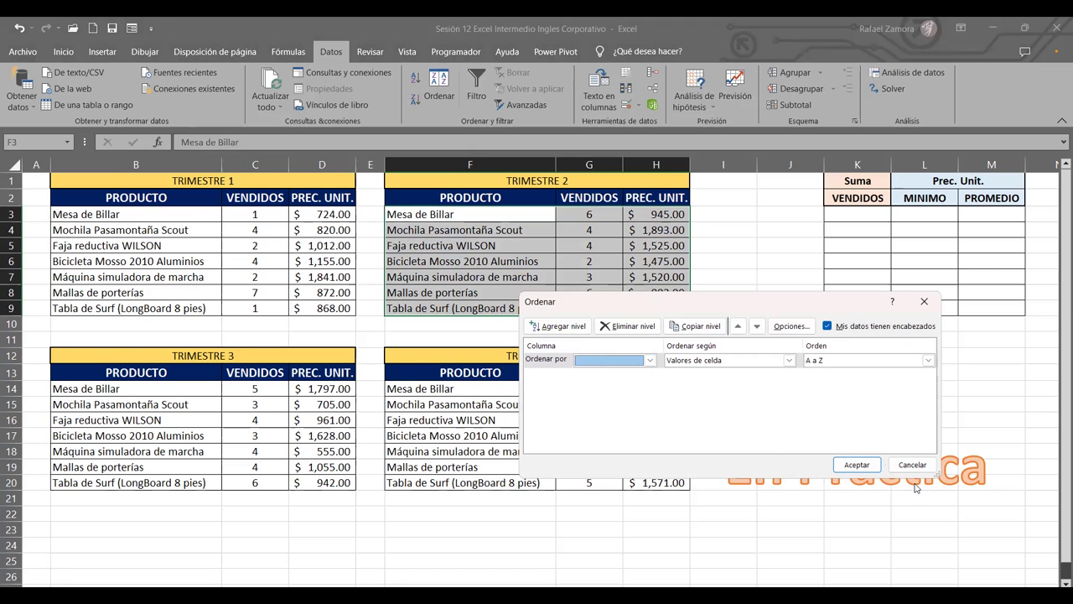
key(Escape)
click(854, 338)
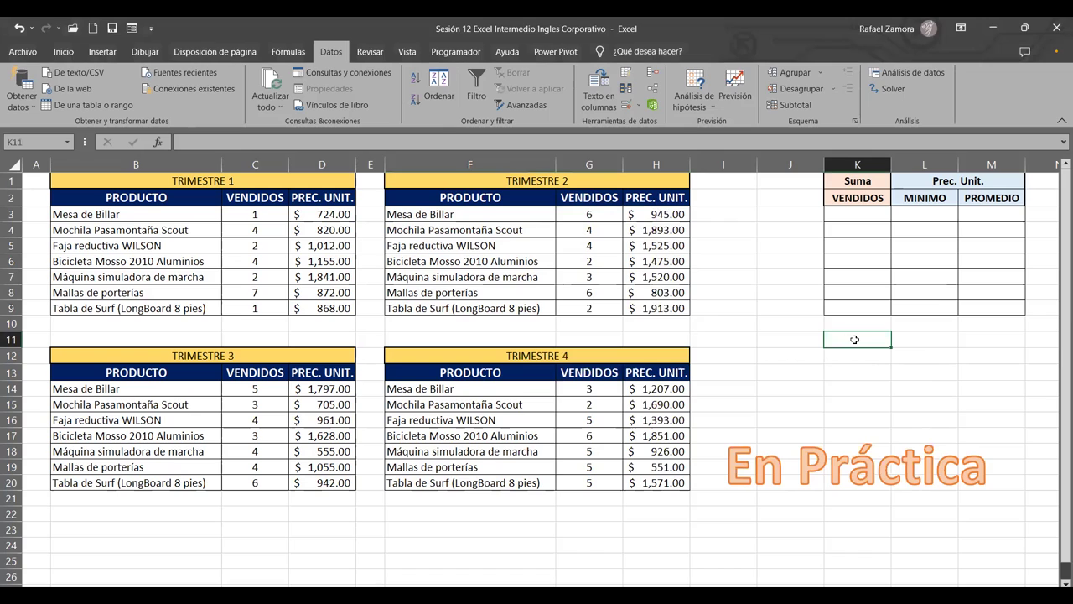
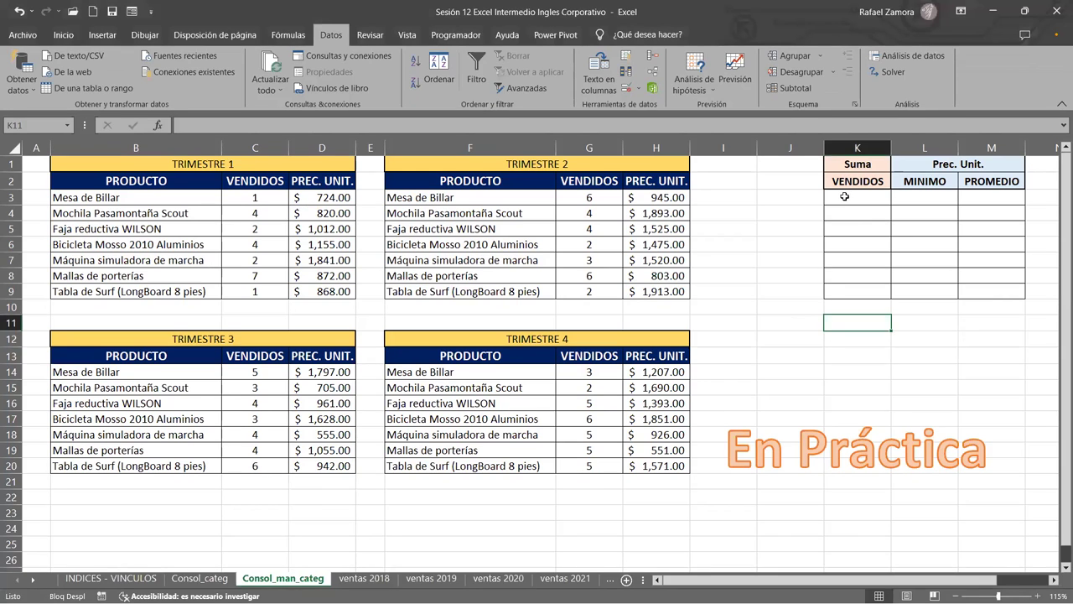
- Select K3 and open the Consolidar dialog from the Datos tab
click(844, 197)
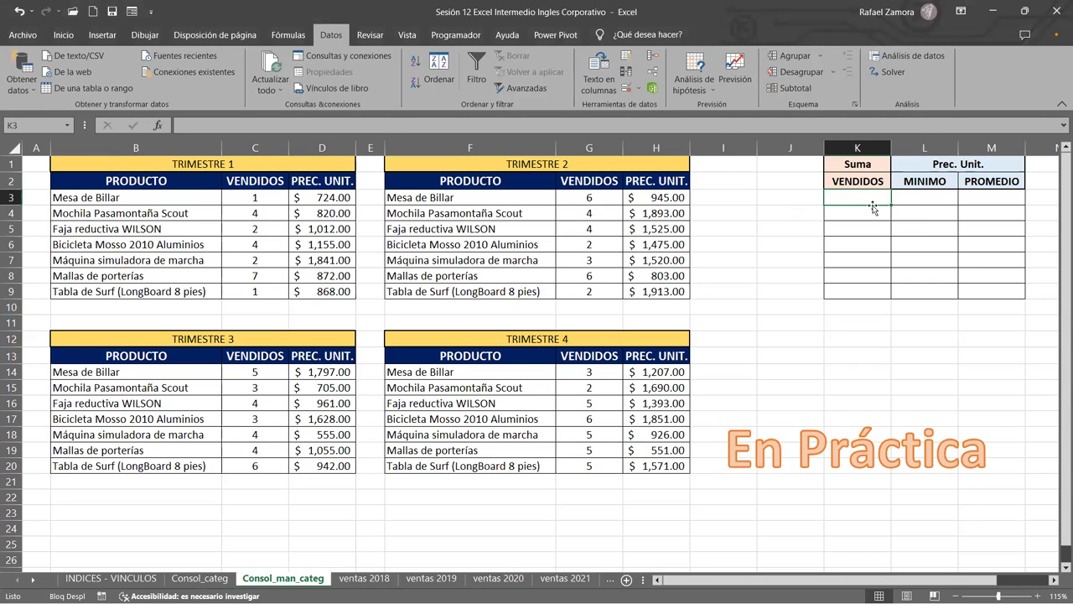
click(656, 55)
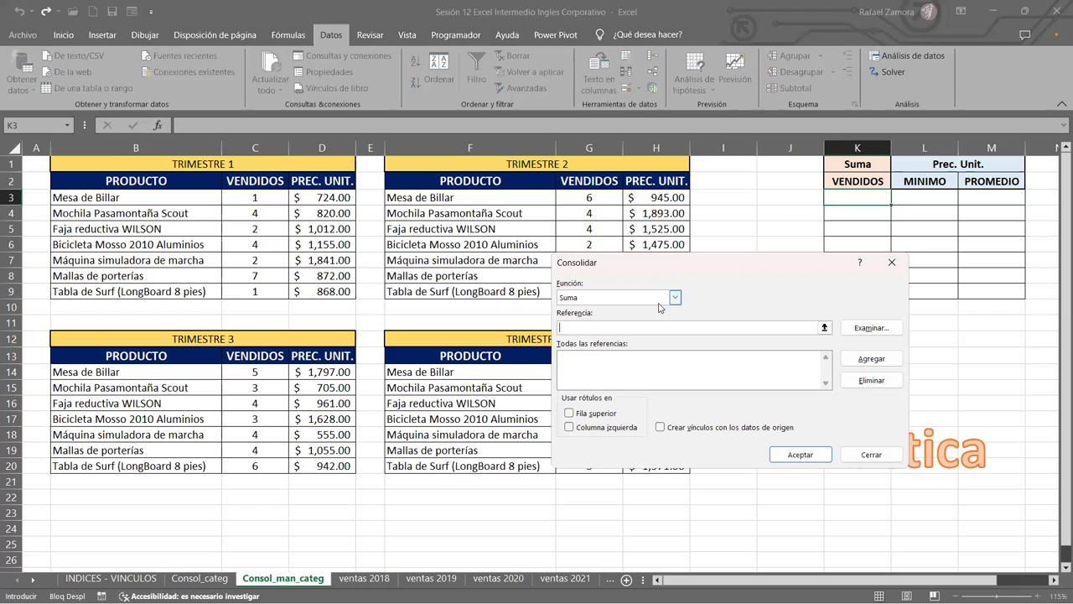
- Add the Trimestre 1 and 2 VENDIDOS ranges C3:C9 and G3:G9 as Suma references
click(261, 201)
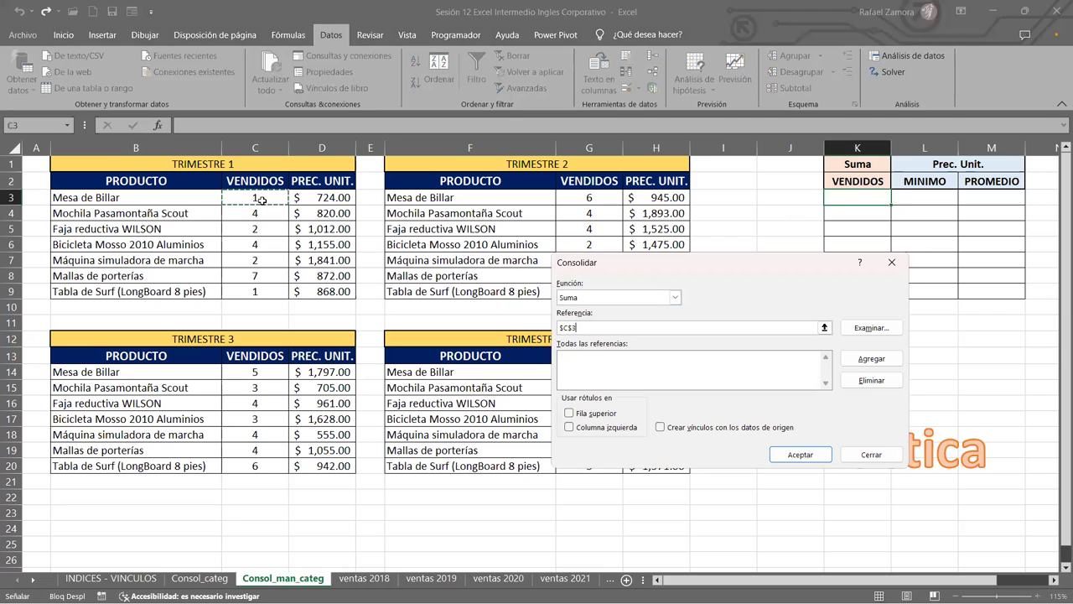
drag(267, 283, 268, 291)
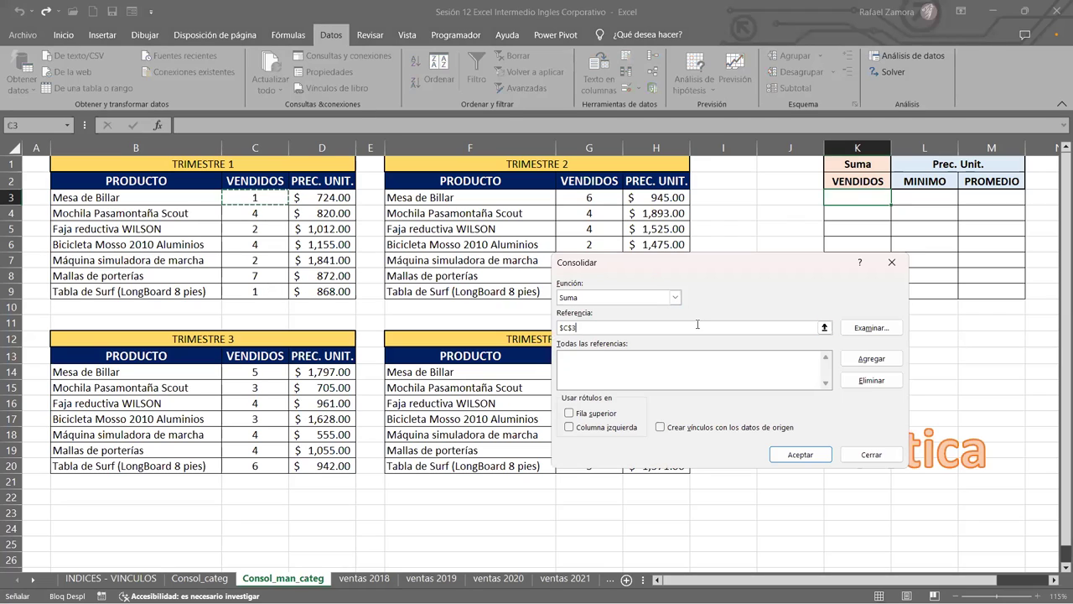
click(871, 358)
click(602, 198)
drag(602, 197, 595, 285)
click(866, 364)
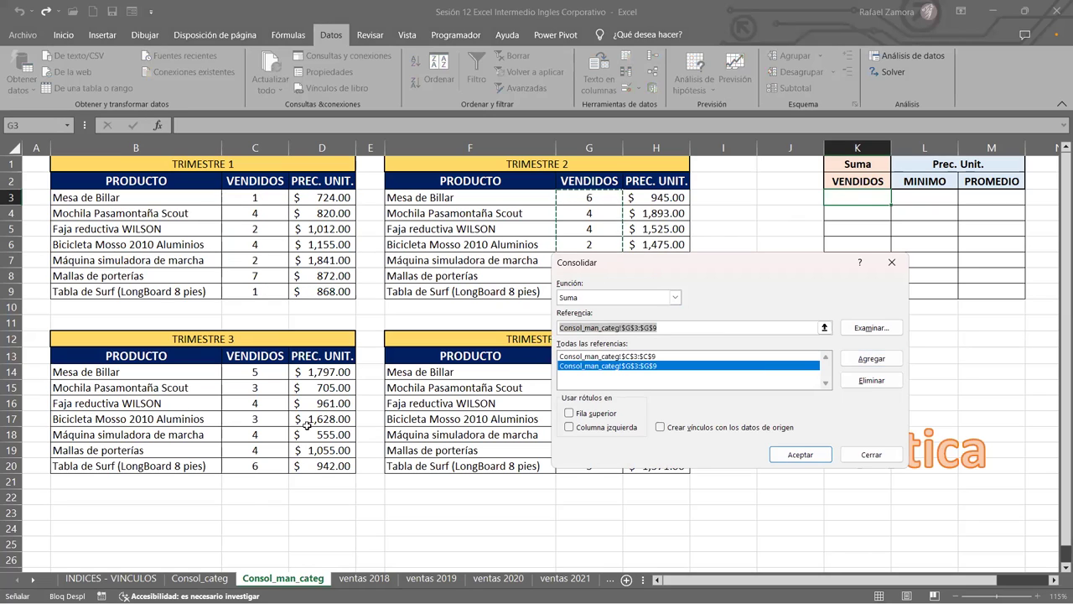
- Add C14:C20 and G14:G20, then run the summed consolidation into column K
click(277, 375)
drag(264, 469, 265, 468)
click(871, 358)
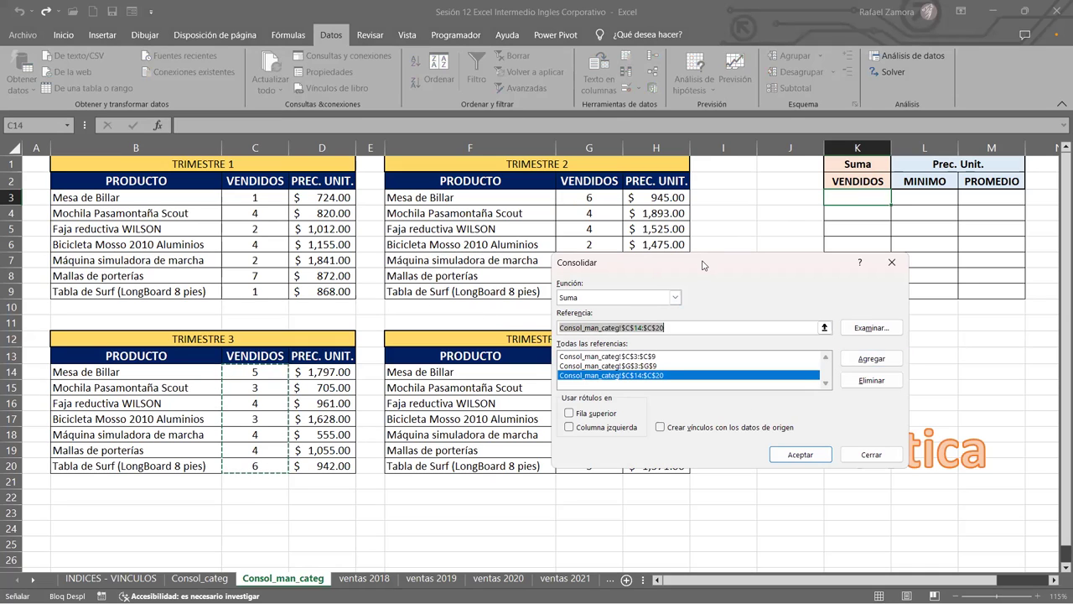
click(602, 371)
shift+click(602, 464)
click(840, 207)
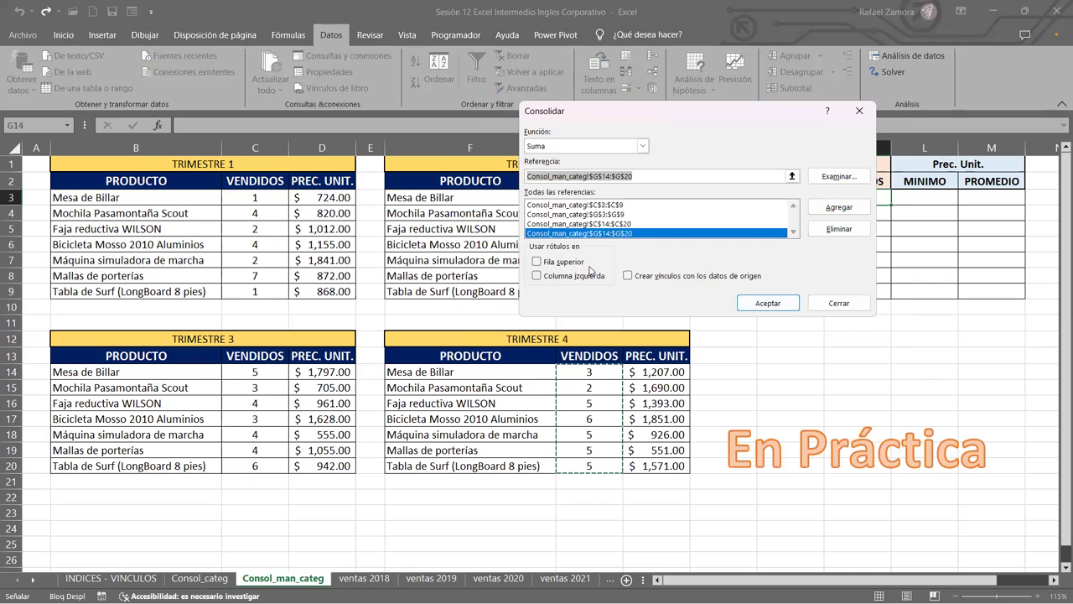
click(768, 301)
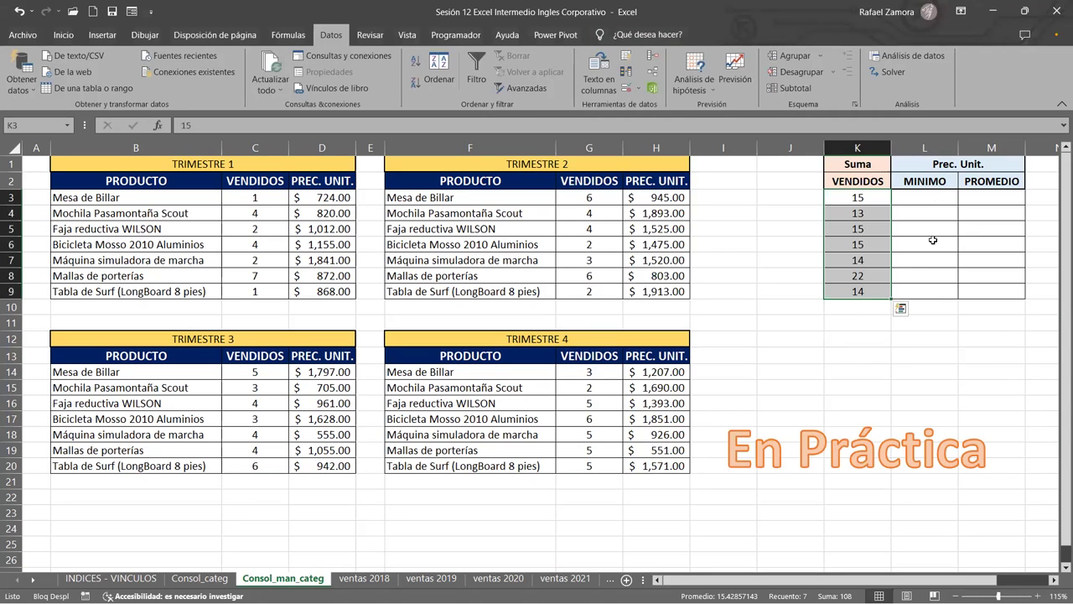
- Select L3, reopen Consolidar, and delete all four old VENDIDOS references from the list
click(935, 200)
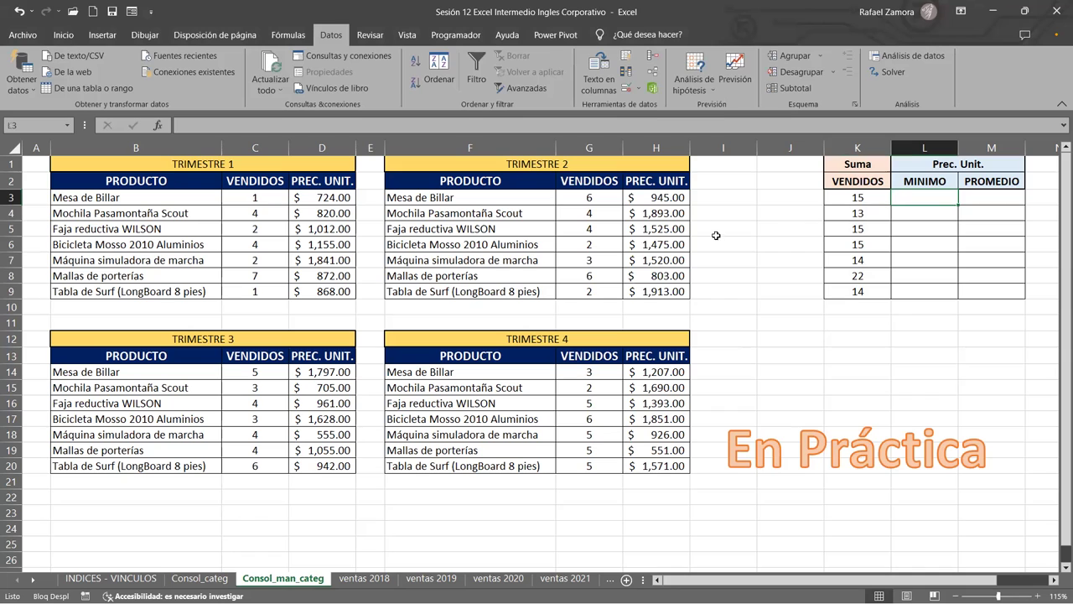
click(658, 60)
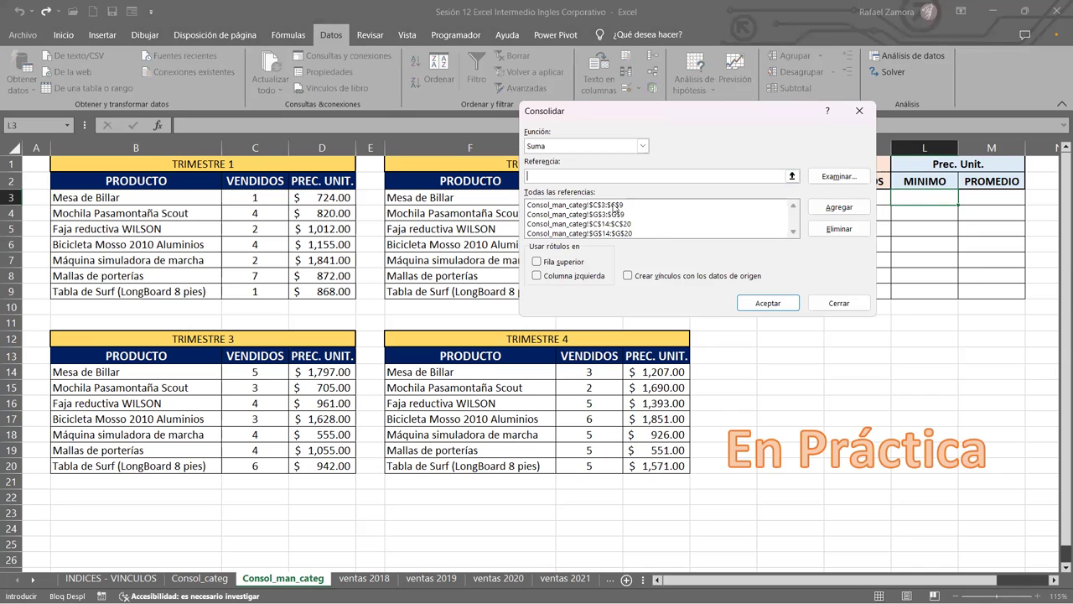
click(615, 204)
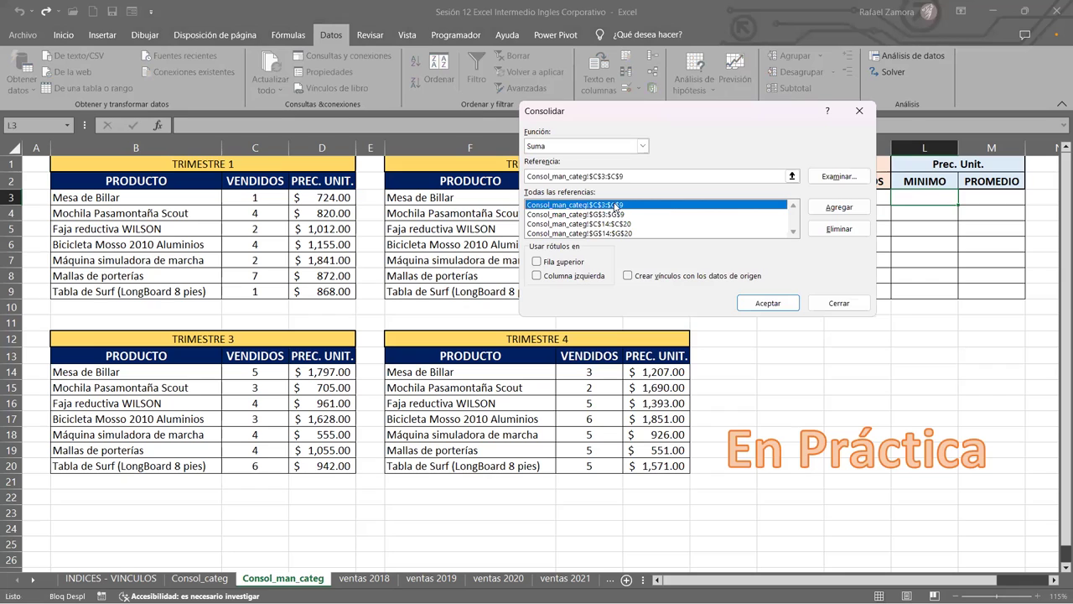
click(839, 228)
click(664, 205)
click(839, 228)
click(666, 204)
click(839, 228)
click(717, 205)
click(839, 228)
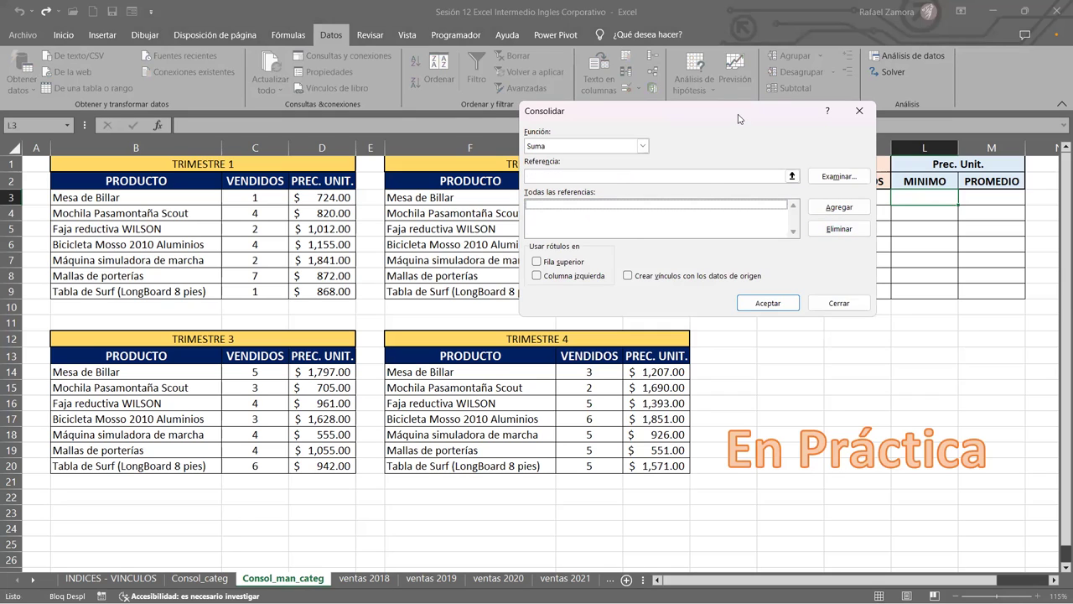
drag(737, 118, 919, 336)
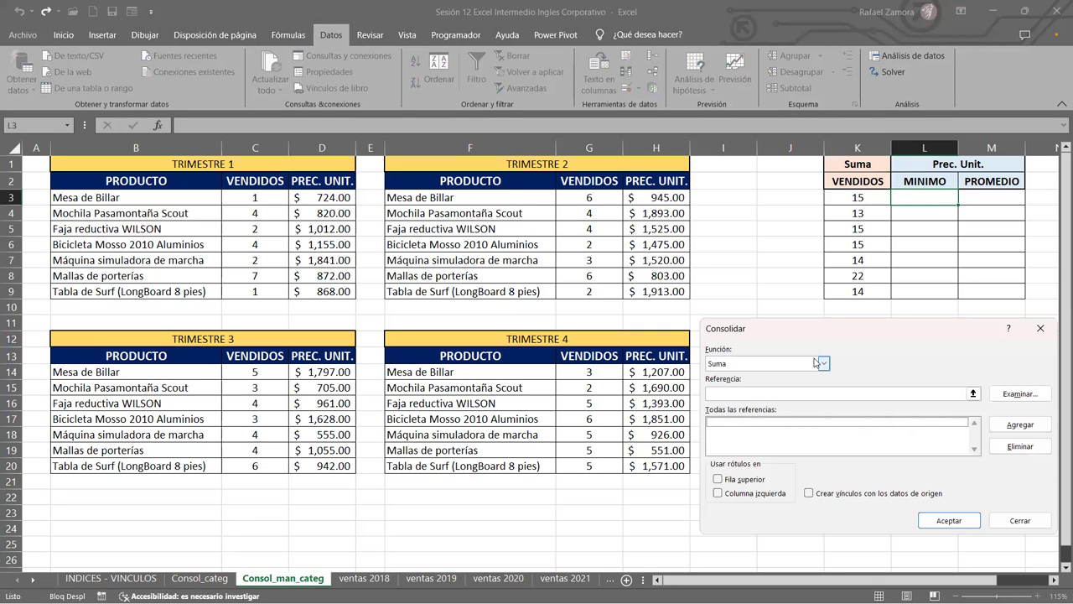
- Switch the function to Mín. and add D3:D9 as the first price reference
click(816, 362)
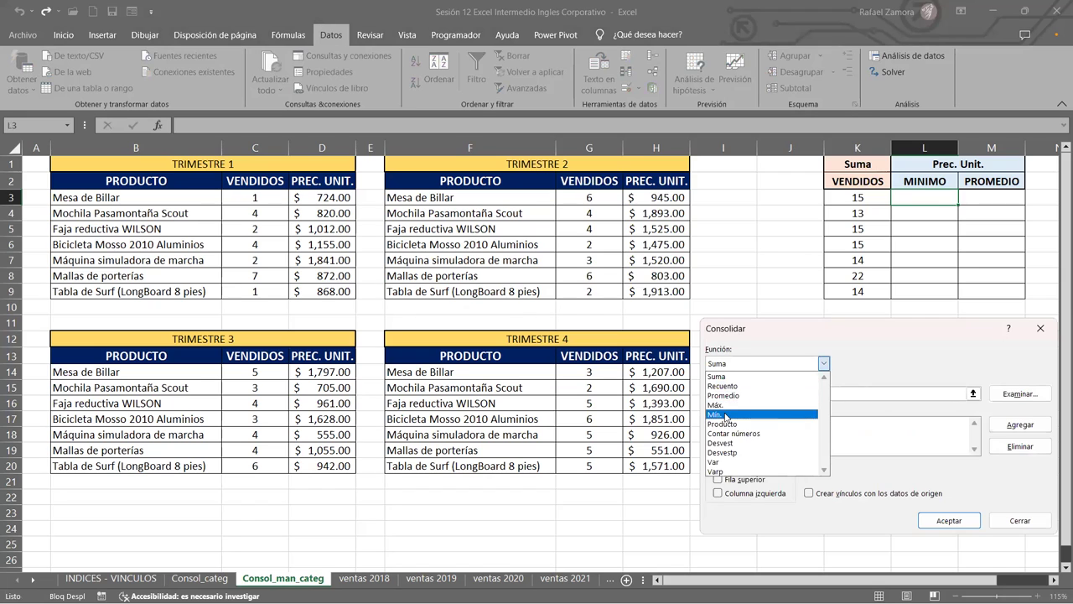
click(726, 414)
click(783, 393)
click(333, 198)
drag(333, 197, 335, 291)
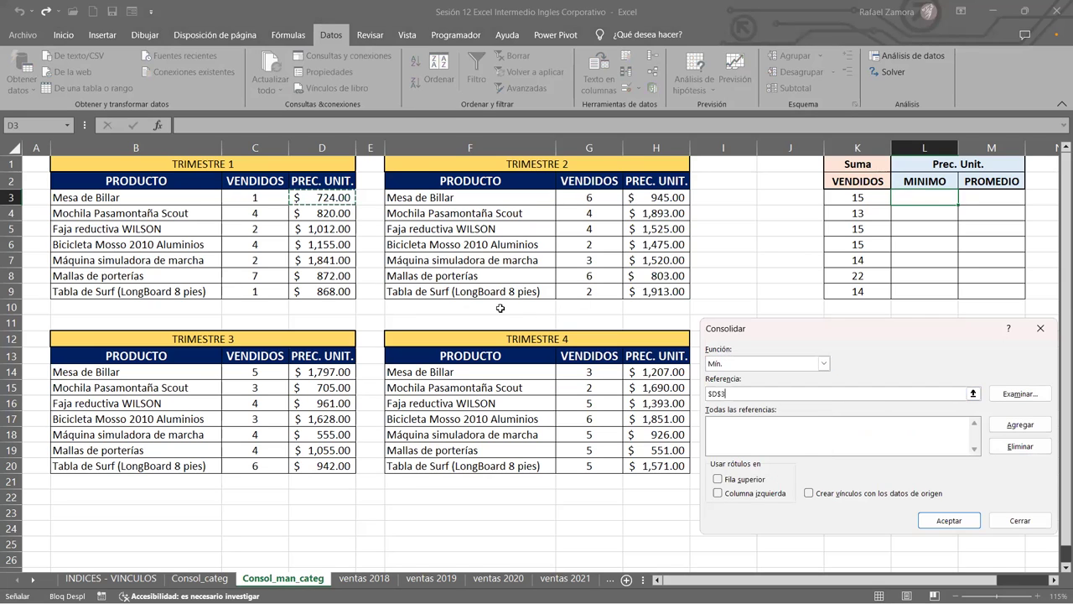
click(1021, 424)
- Add H3:H9, D14:D20 and H14:H20, then consolidate the minimum prices into L3:L9
click(670, 200)
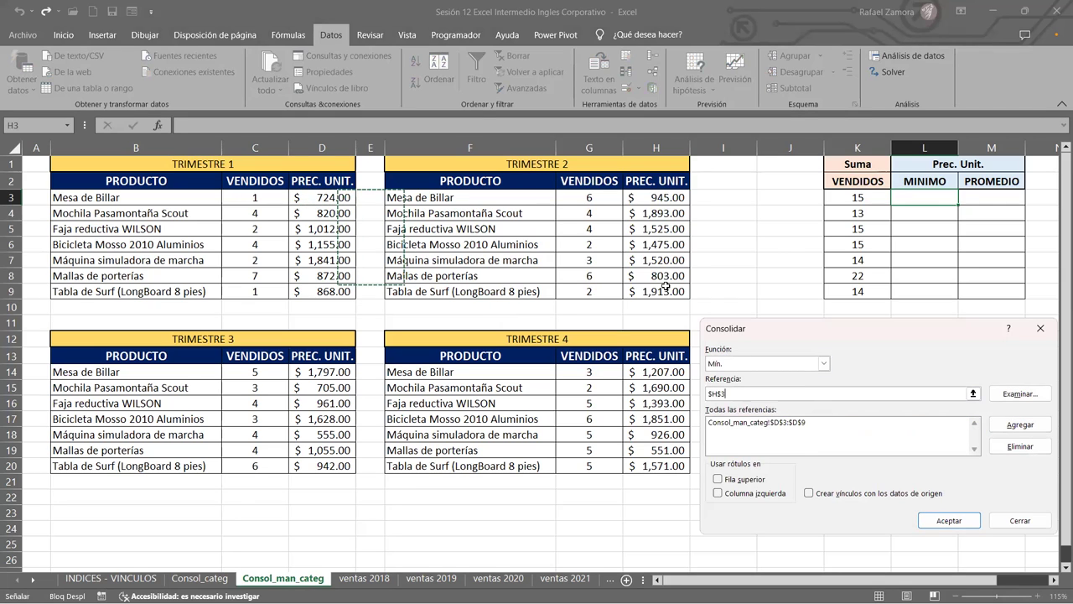
click(1023, 425)
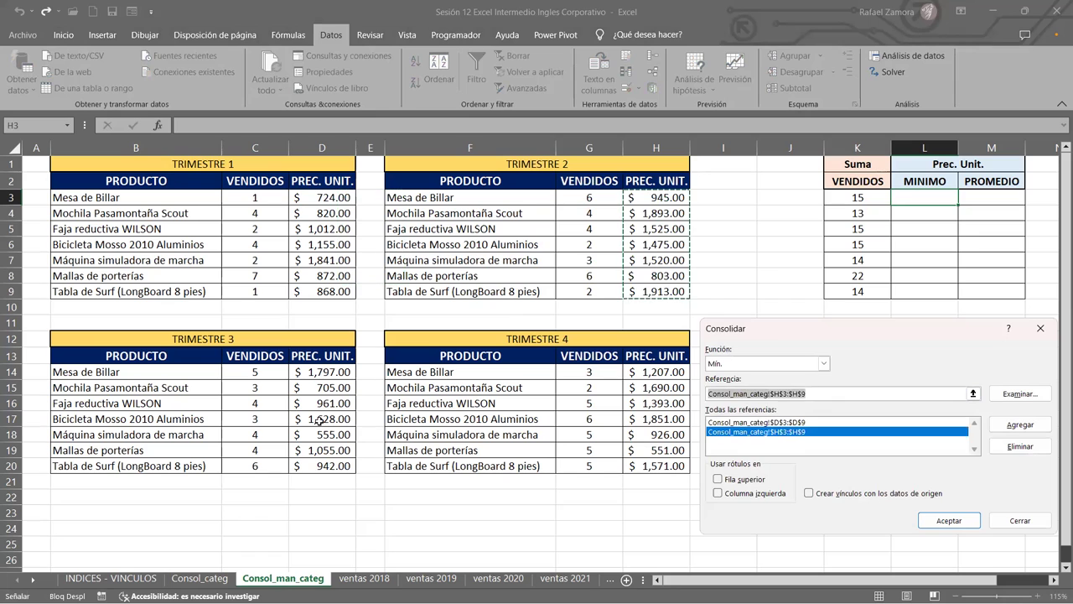
click(337, 372)
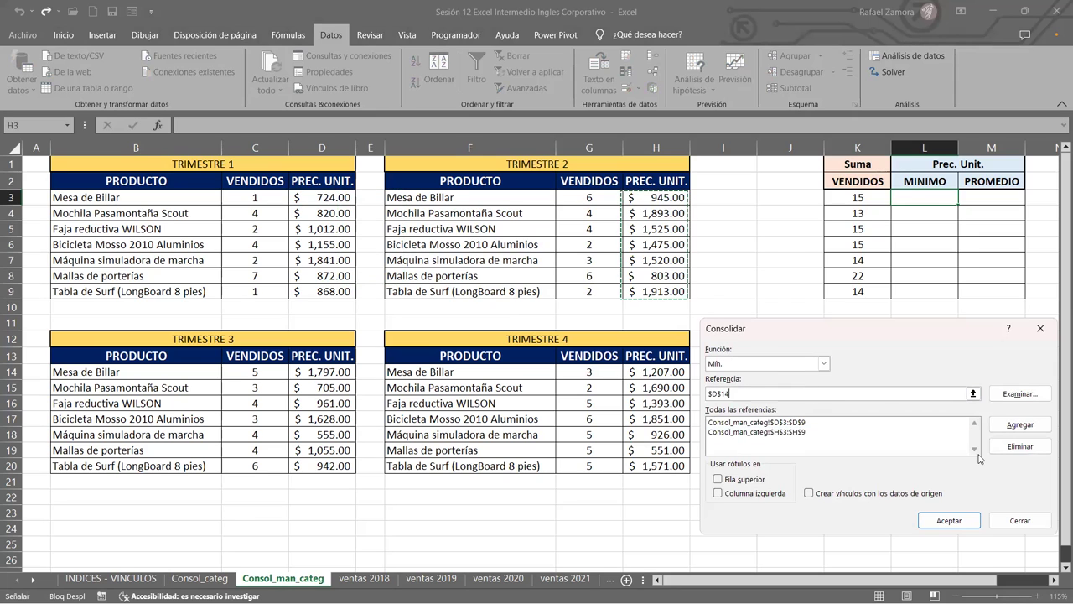
click(1020, 425)
click(656, 373)
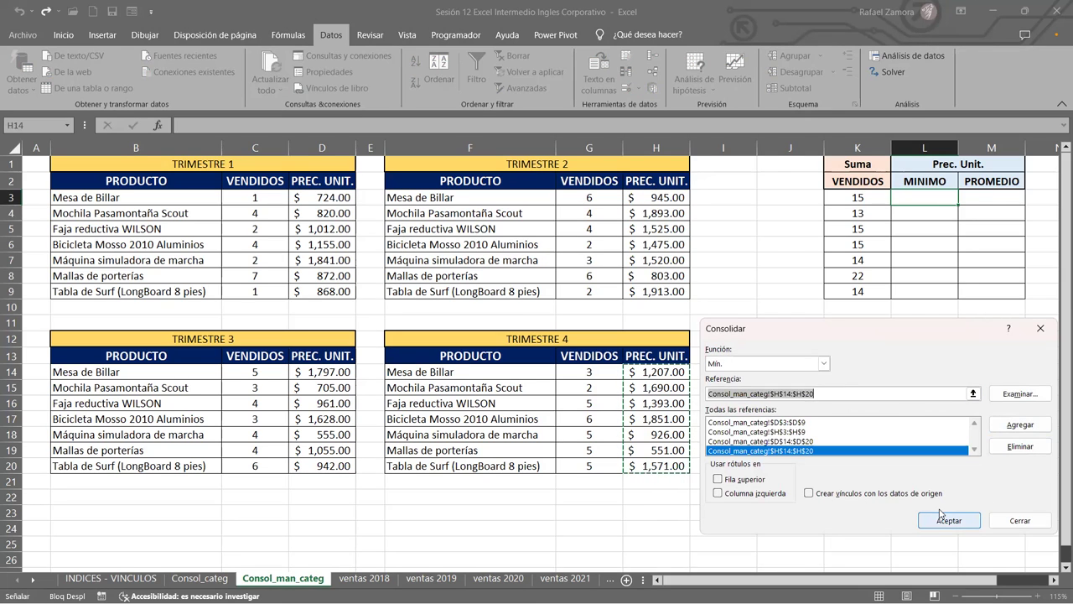
click(943, 517)
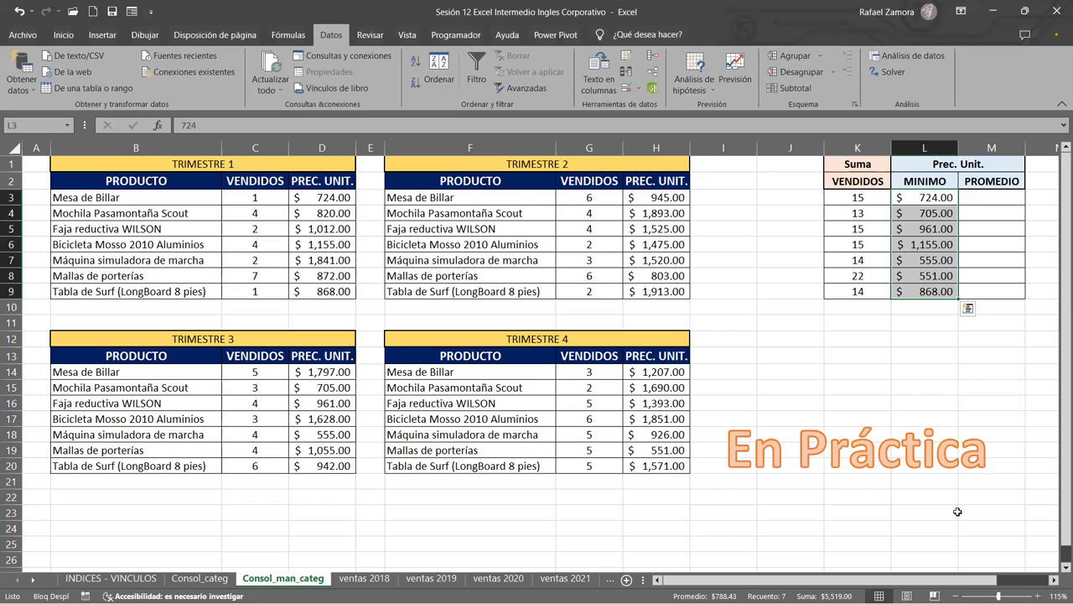
- Select M3 and reopen the Consolidar dialog for the PROMEDIO averages
click(996, 402)
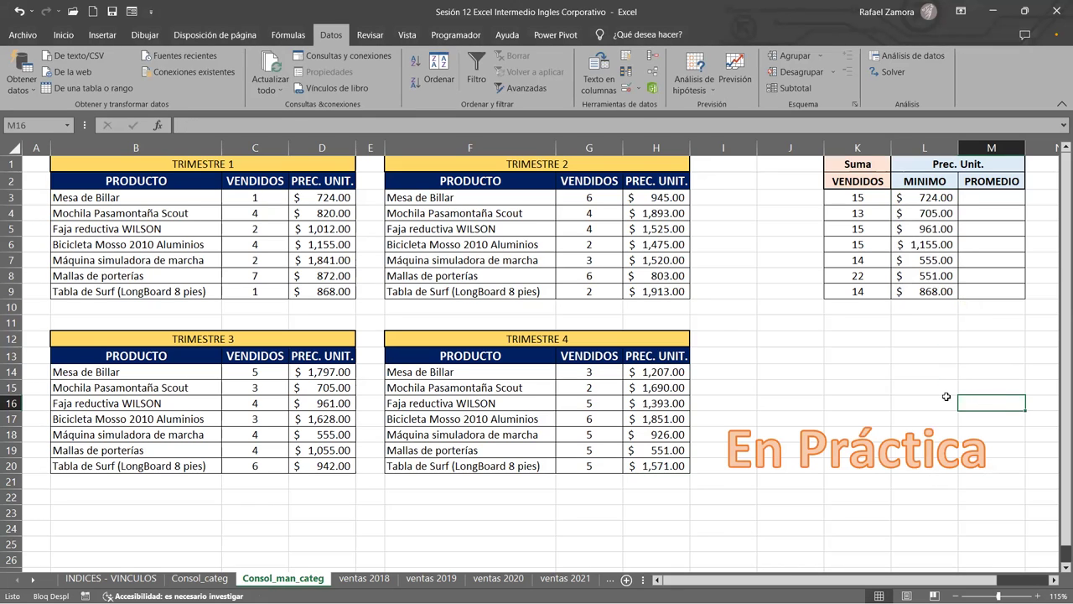
click(996, 199)
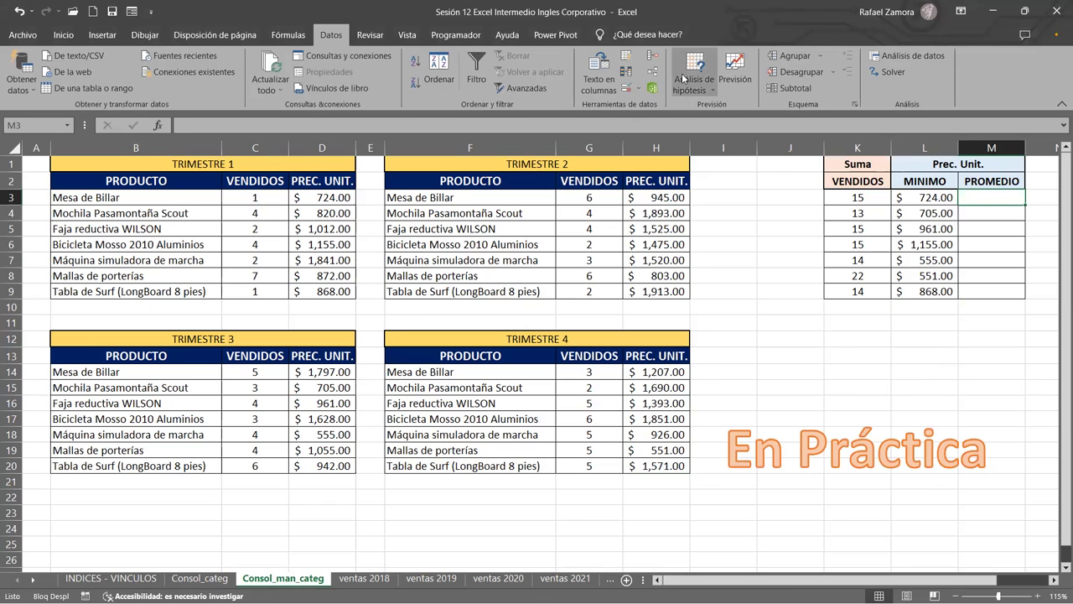
click(653, 56)
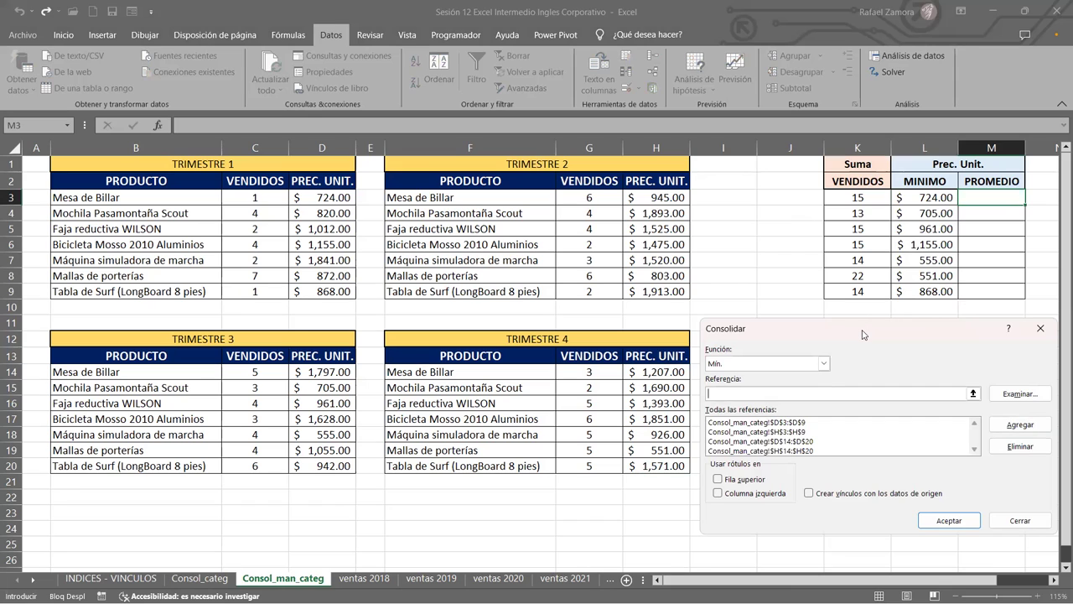
- Change the function from Mín. to Promedio and confirm to fill M3:M9 with average prices
drag(862, 335, 842, 346)
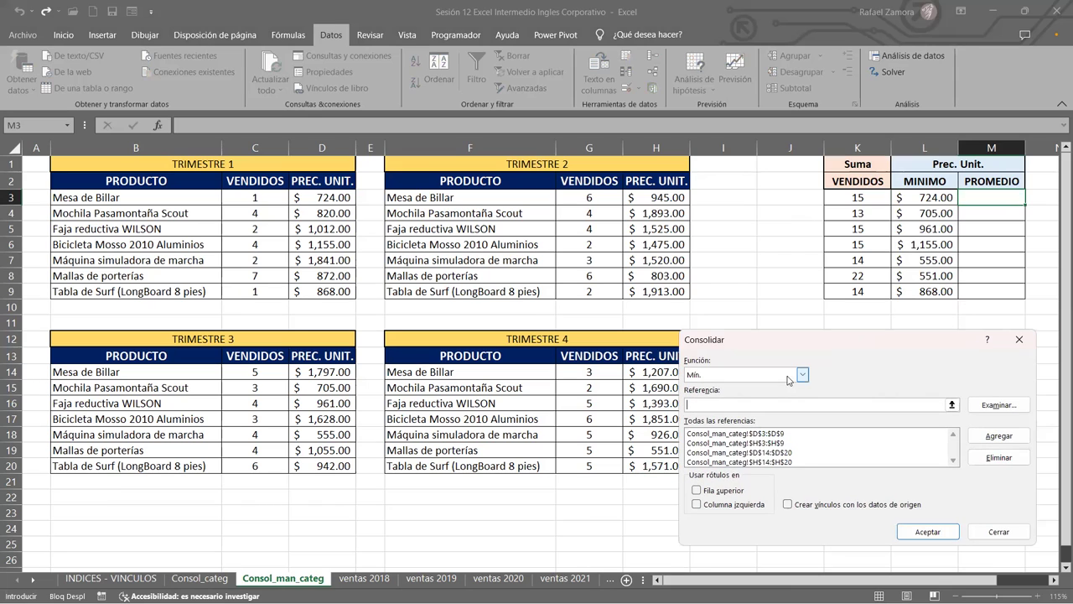
click(787, 377)
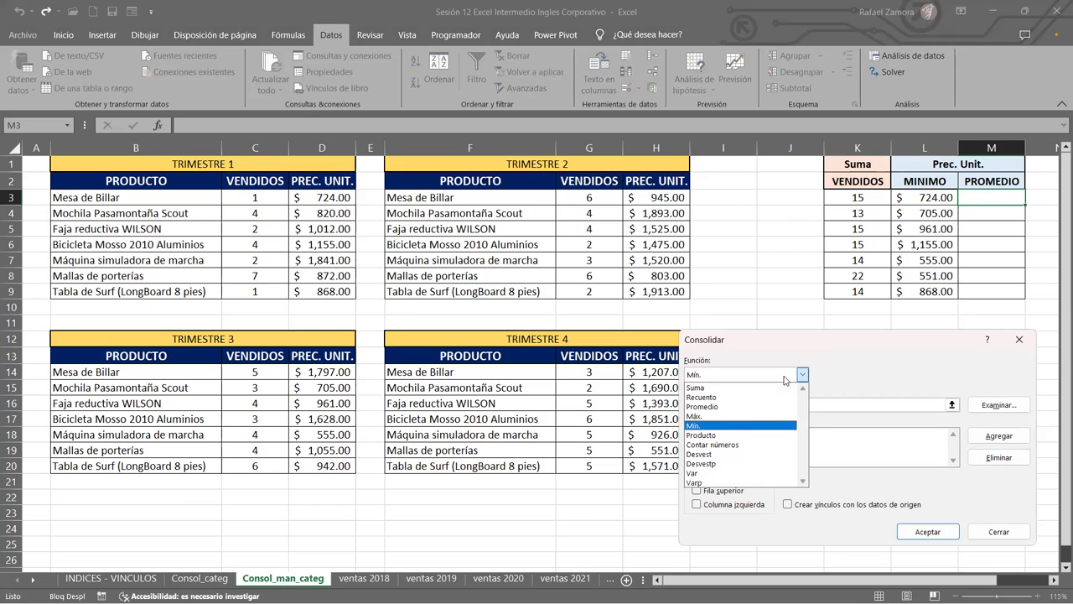
click(726, 406)
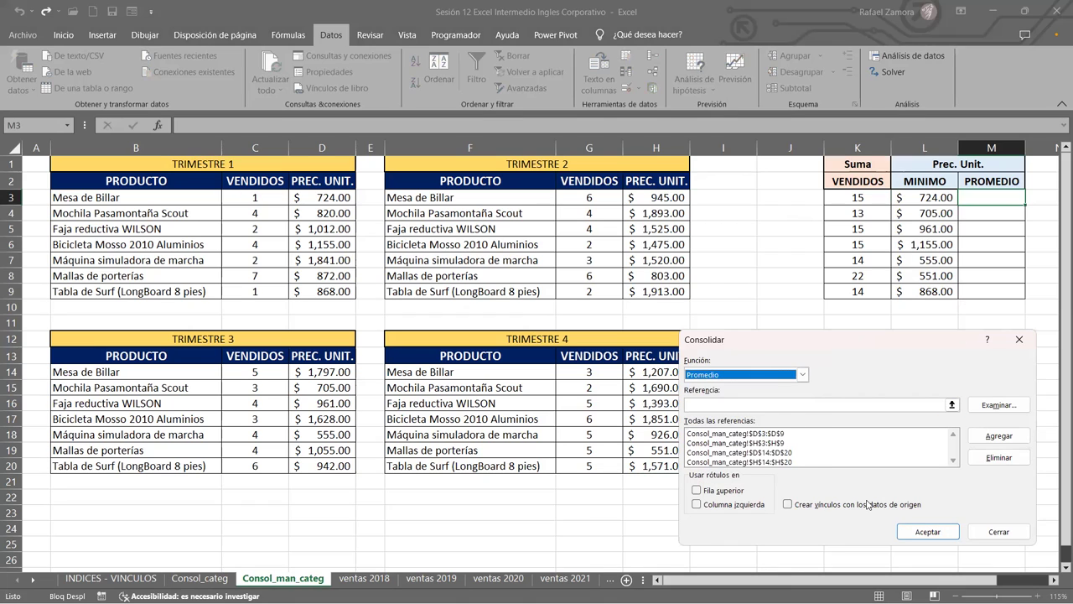
key(Return)
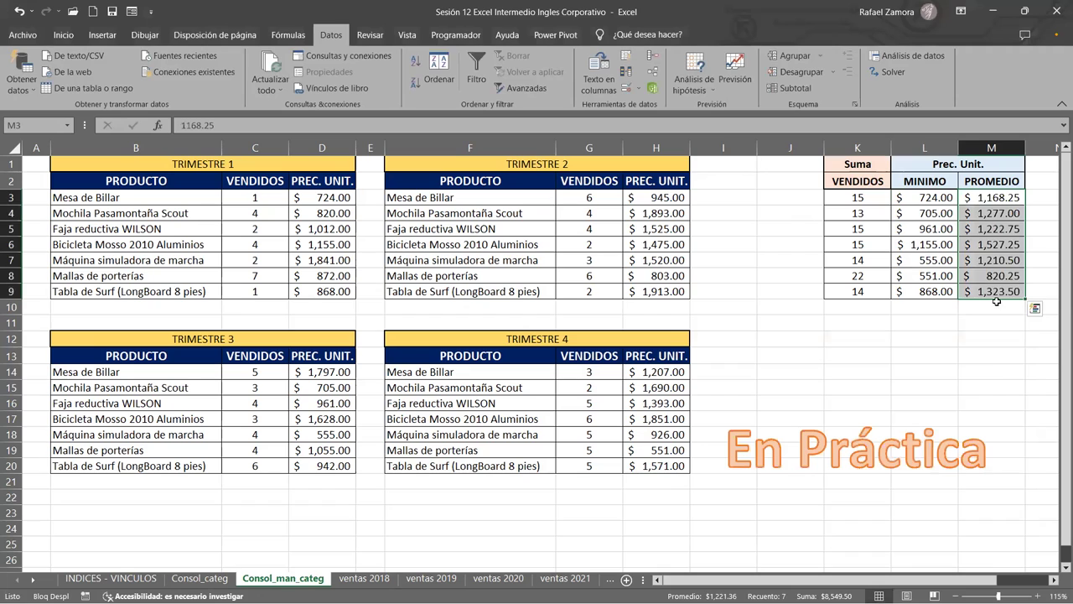
click(992, 374)
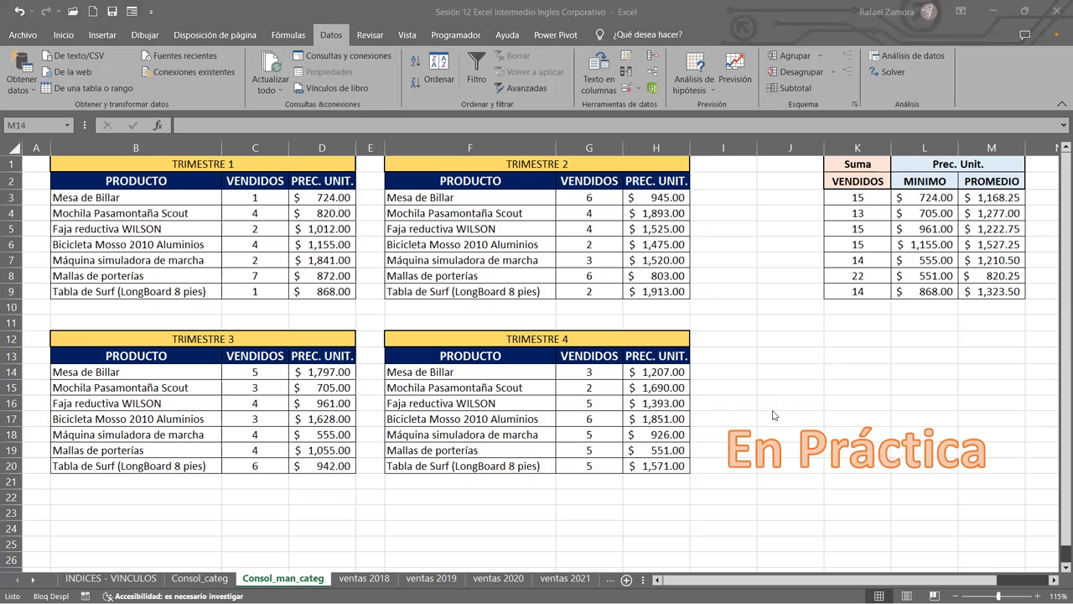
- Switch to the ventas 2018 sheet and scroll the sheet tab bar
click(367, 579)
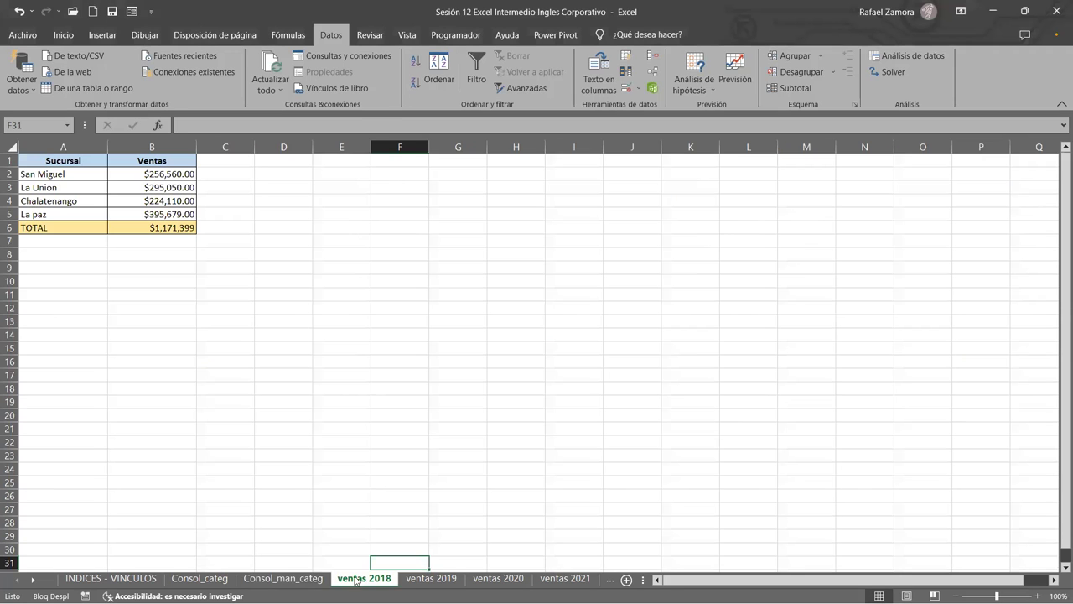
click(34, 580)
click(33, 580)
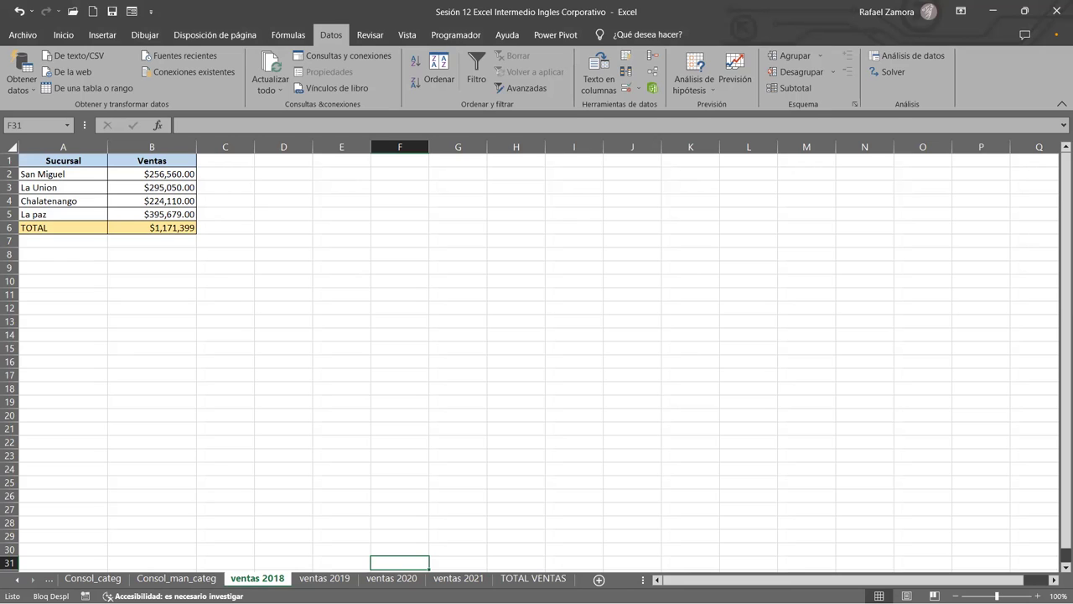
click(235, 444)
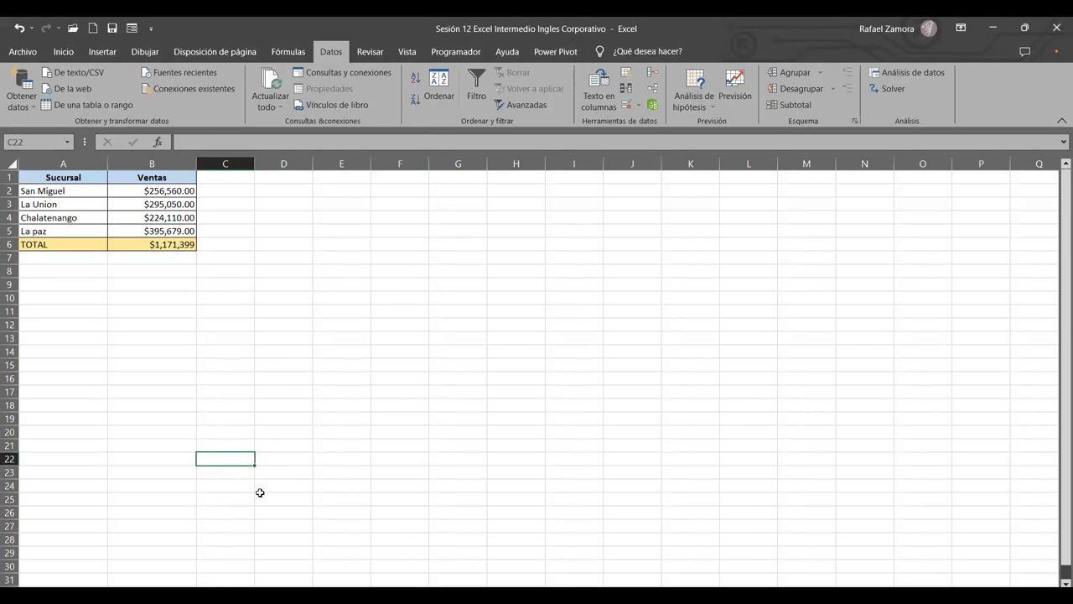
- Step through the yearly sheets to ventas 2021 and select the La Union sales in B3
click(458, 579)
click(257, 579)
click(324, 579)
click(391, 579)
click(454, 579)
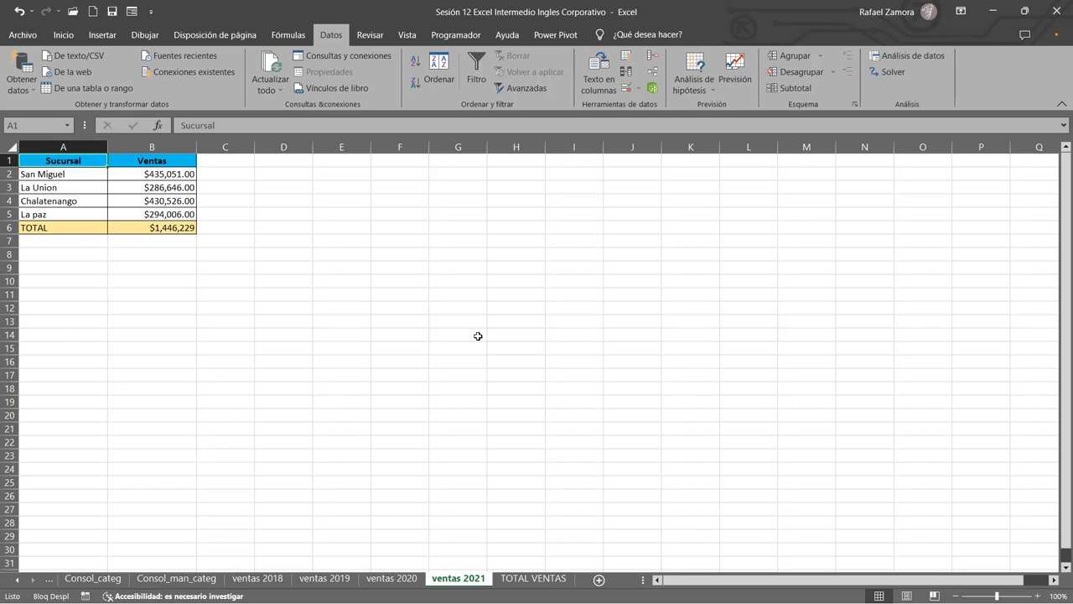
click(115, 188)
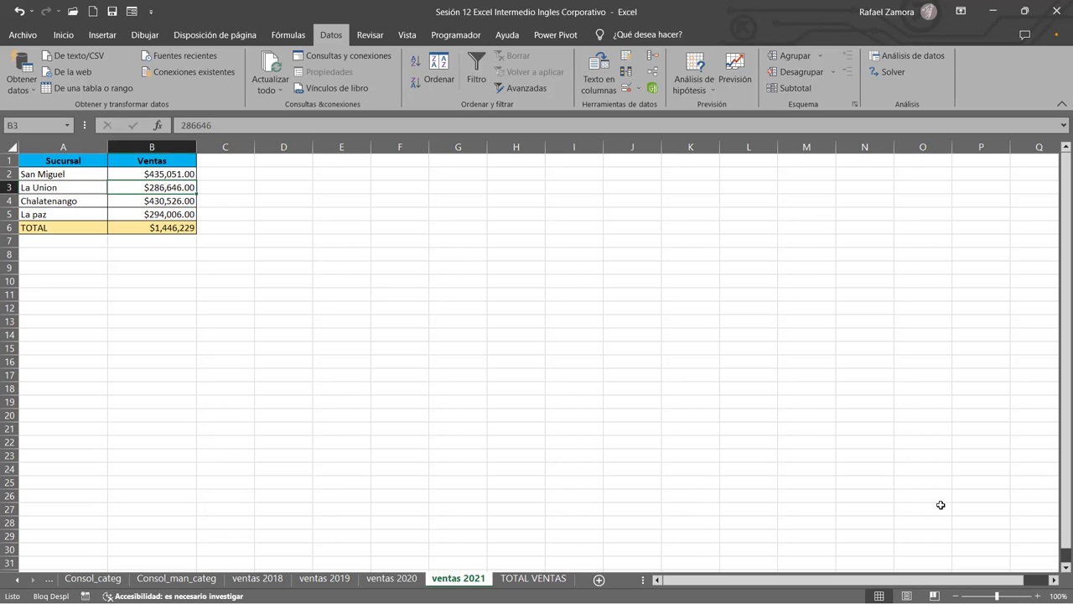